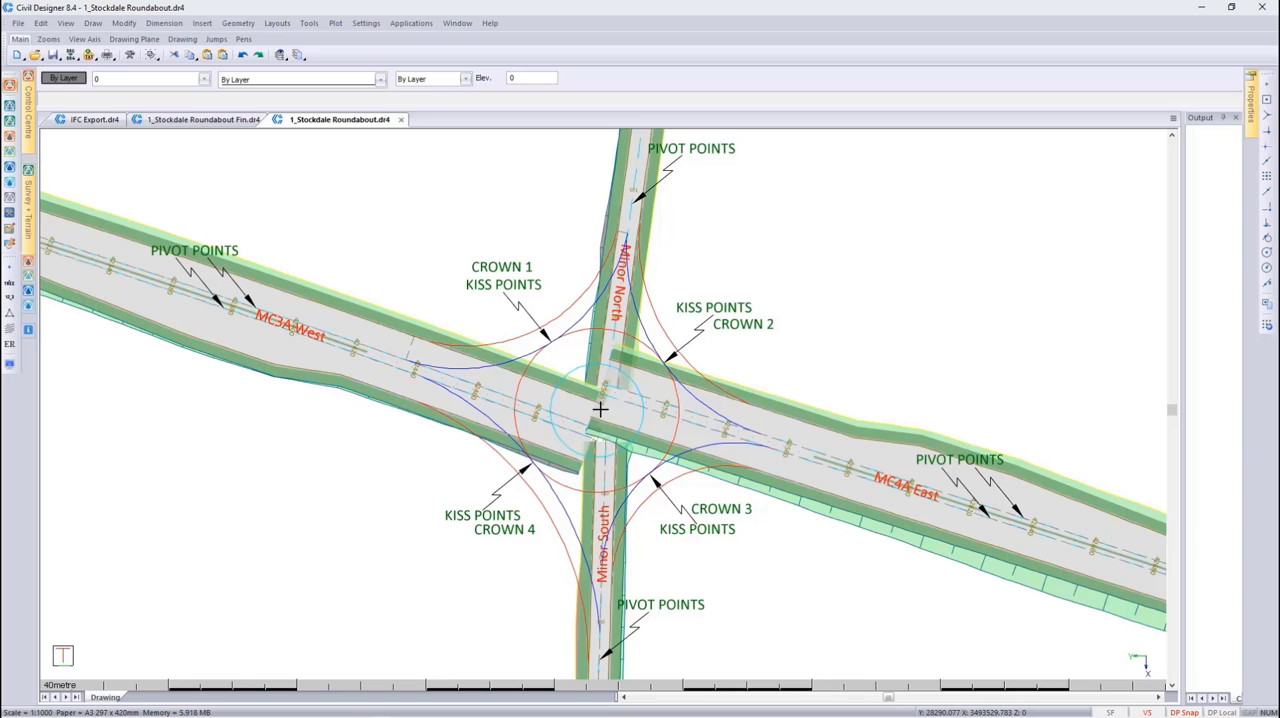
View the 1_Stockdale Roundabout Fin drawing, and switch to the IFC Export drawing
click(223, 121)
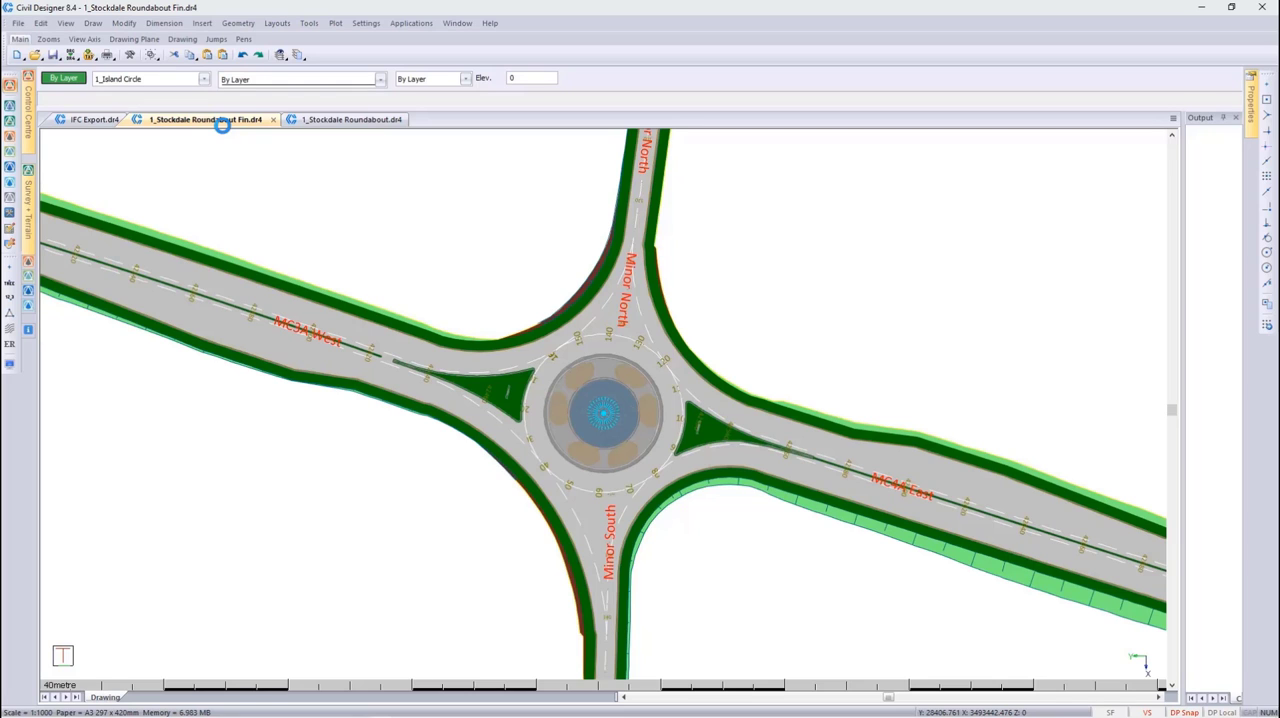
click(95, 120)
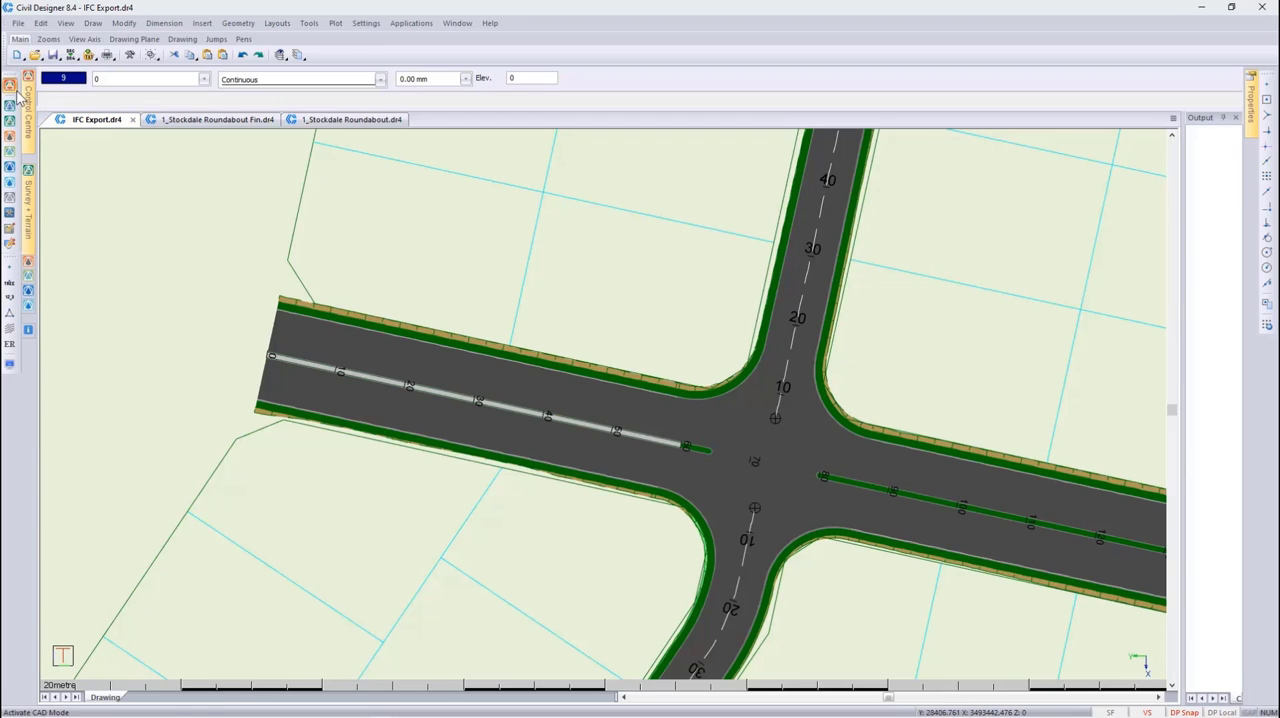
Open the IFC export options and review the exportable modules, the roads and the segment length setting
click(18, 24)
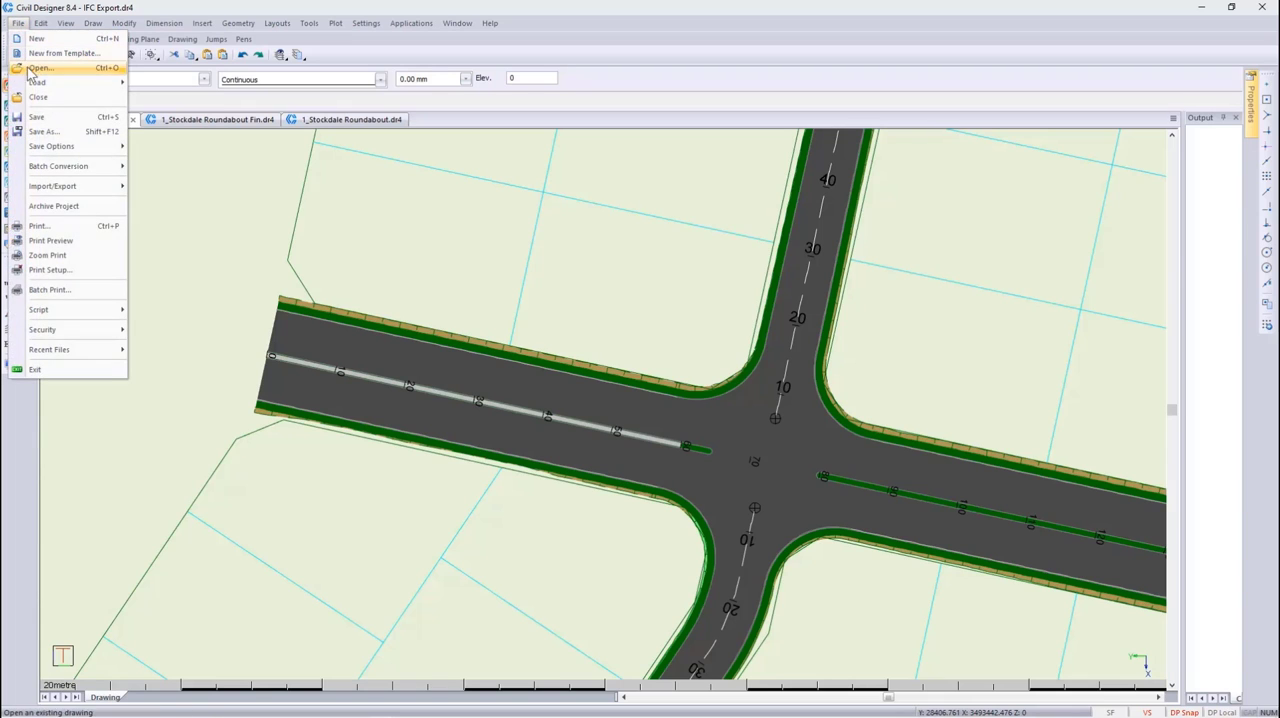
mouse_move(62, 190)
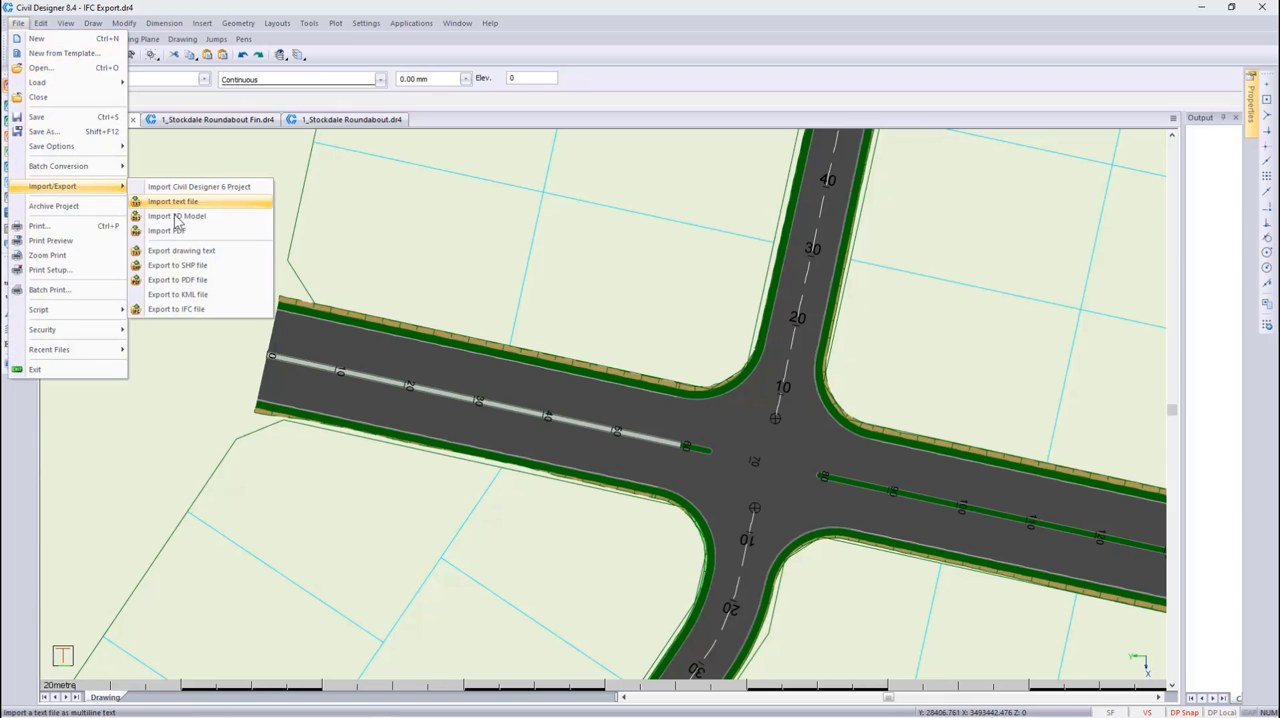
click(188, 308)
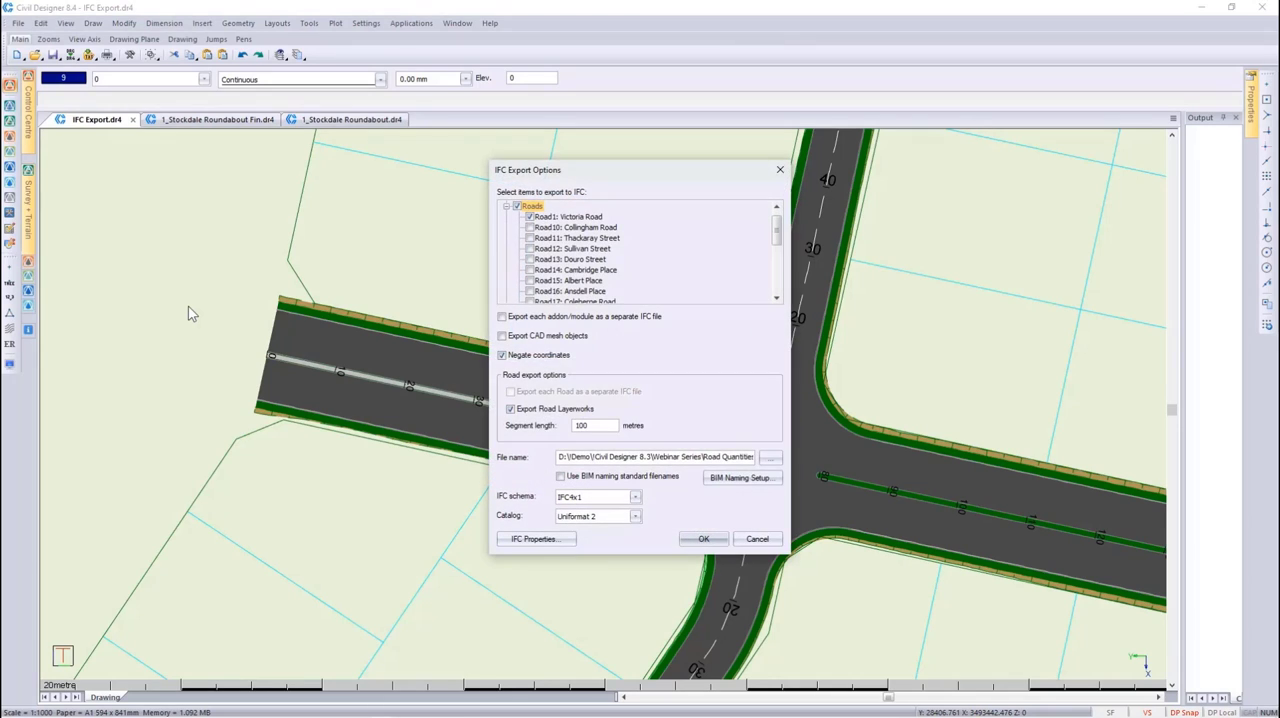
scroll(530, 253, up, 1)
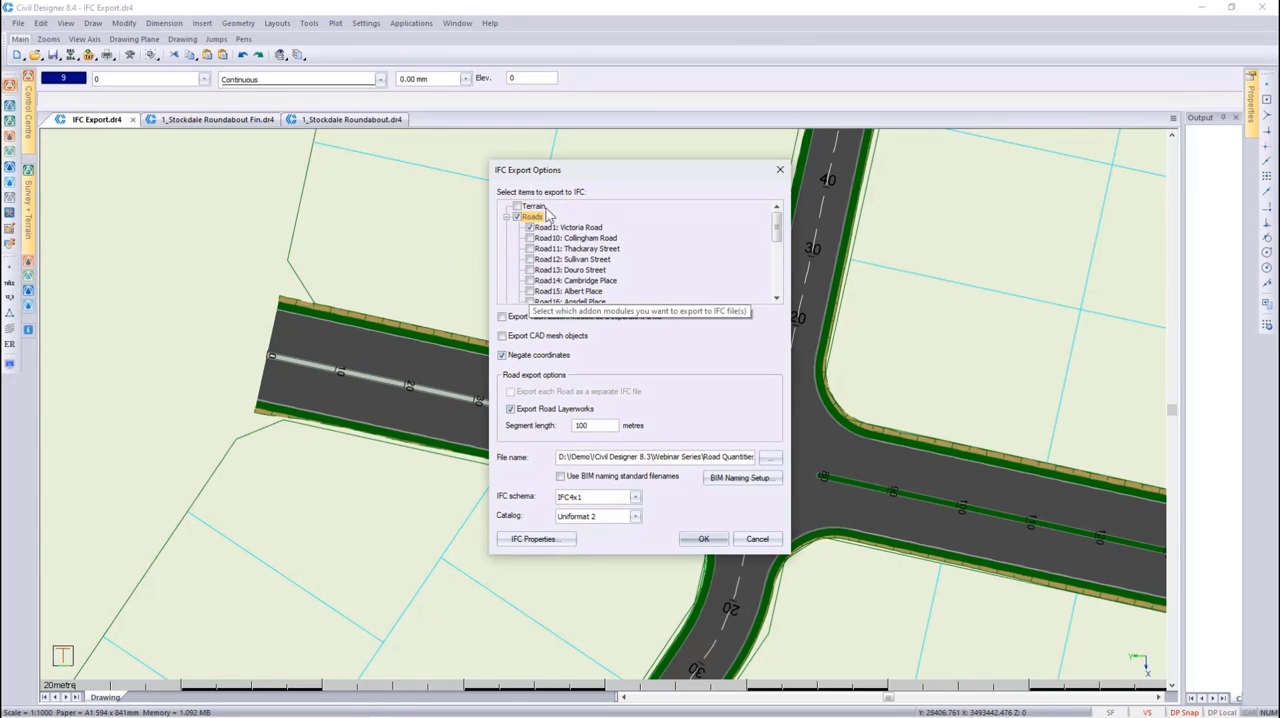
scroll(538, 272, down, 5)
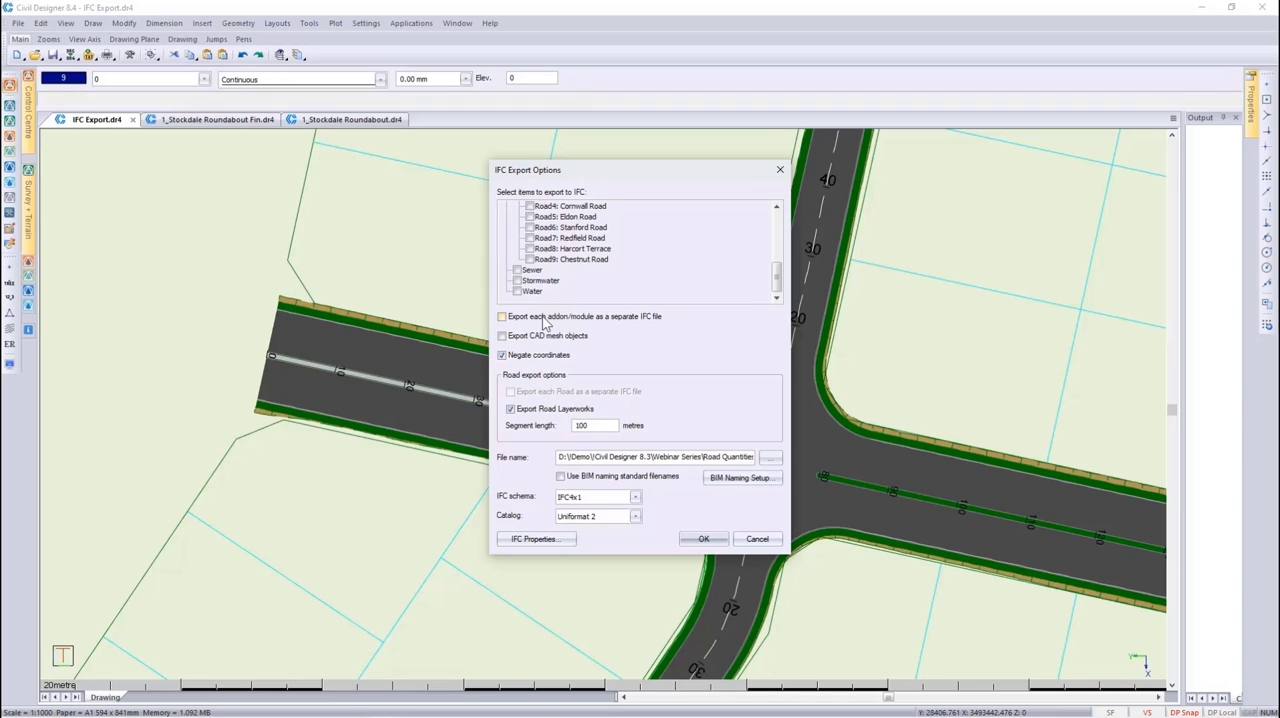
double_click(594, 425)
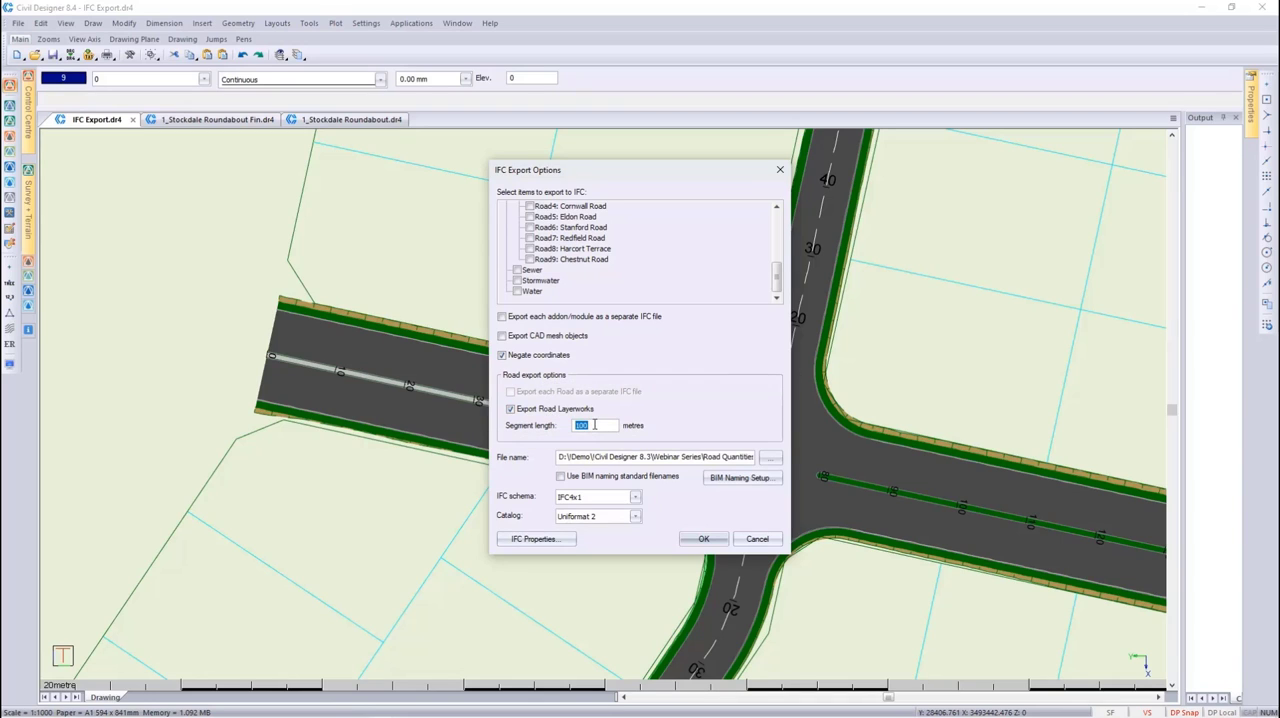
Enable BIM standard filenames and set the project code to IFC EG, the zone to RD and the level to WX
click(590, 477)
click(735, 478)
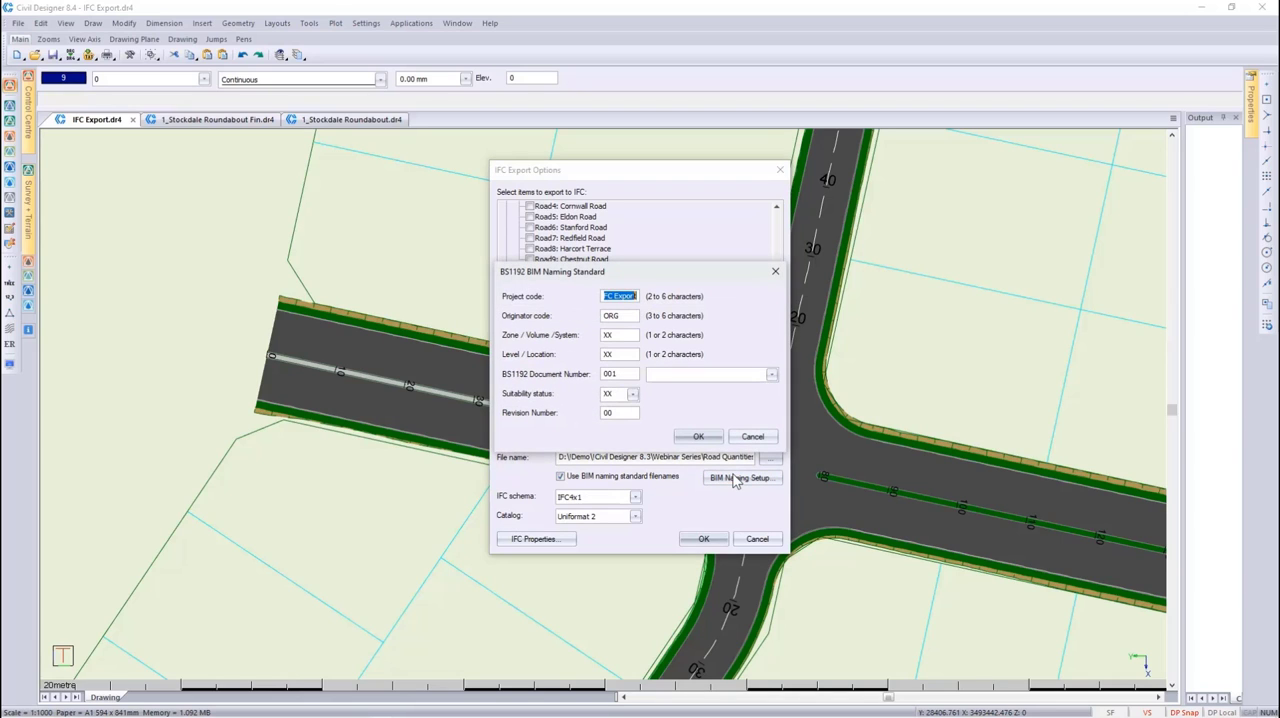
text(IFC EG)
double_click(614, 335)
text(RD)
text(WX)
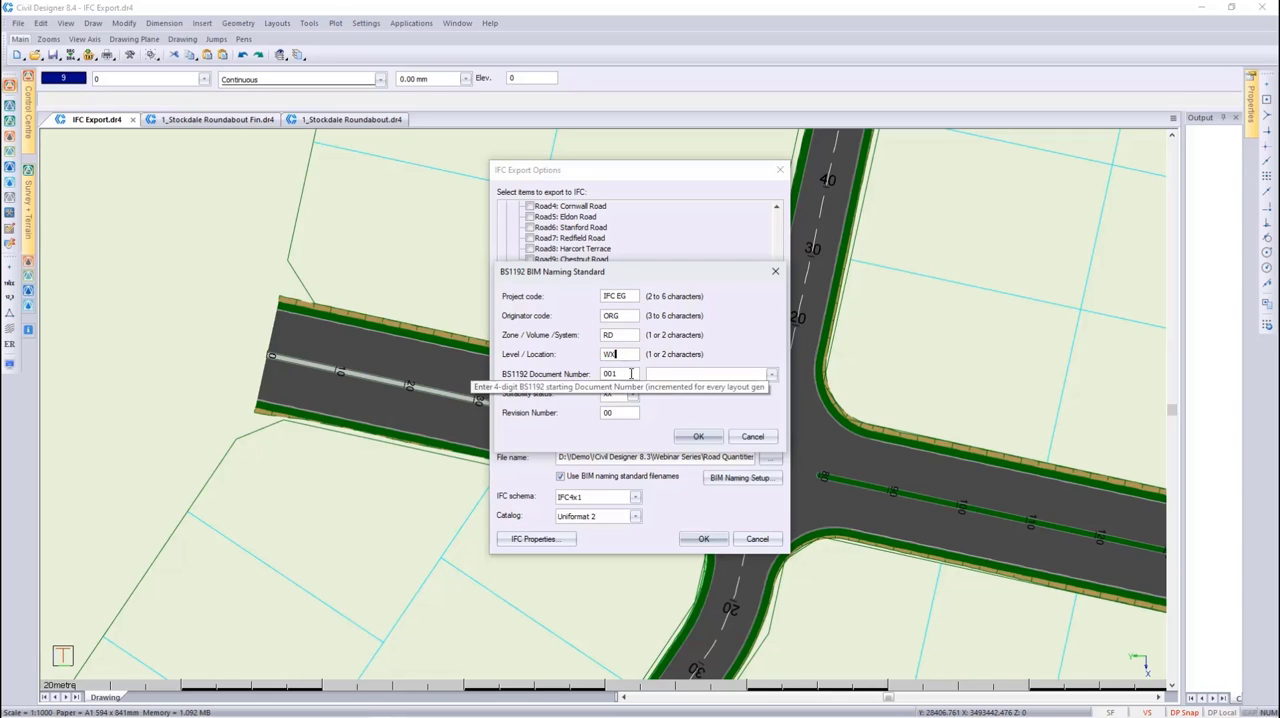
Choose Road Details for the BS1192 document number, set the suitability status to S0, and accept the BIM naming setup
click(771, 375)
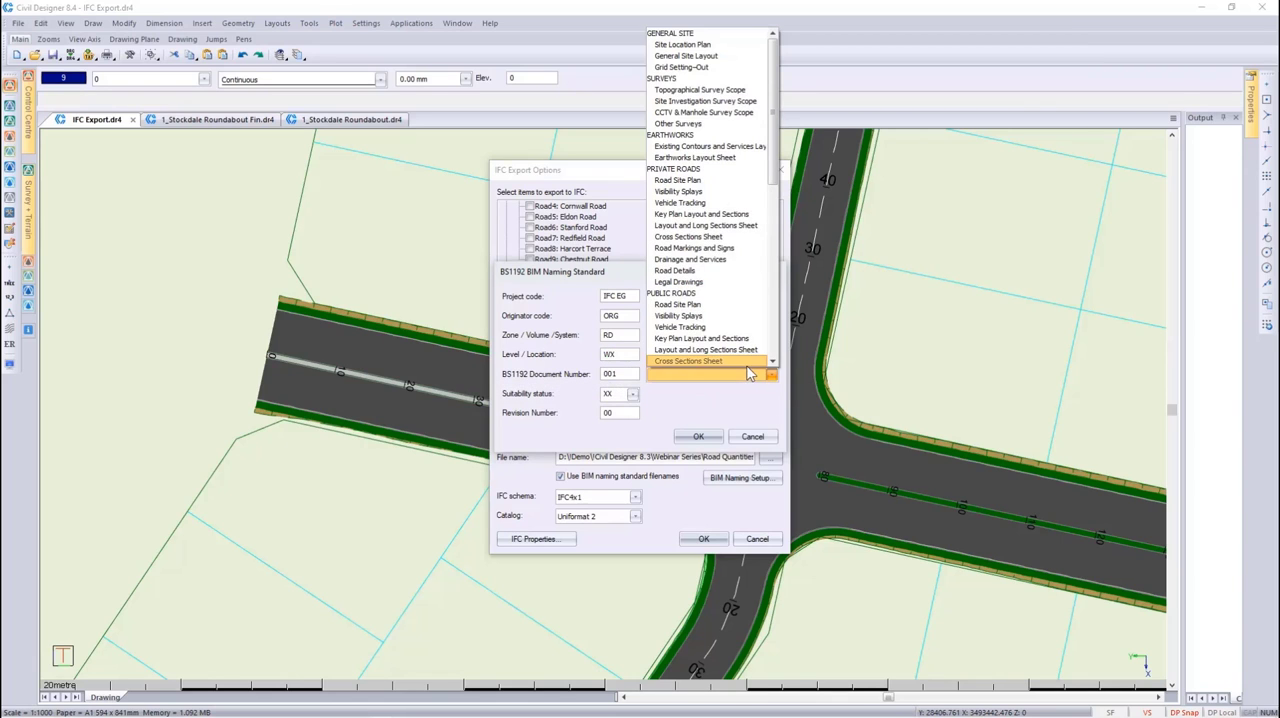
scroll(745, 372, down, 1)
click(741, 359)
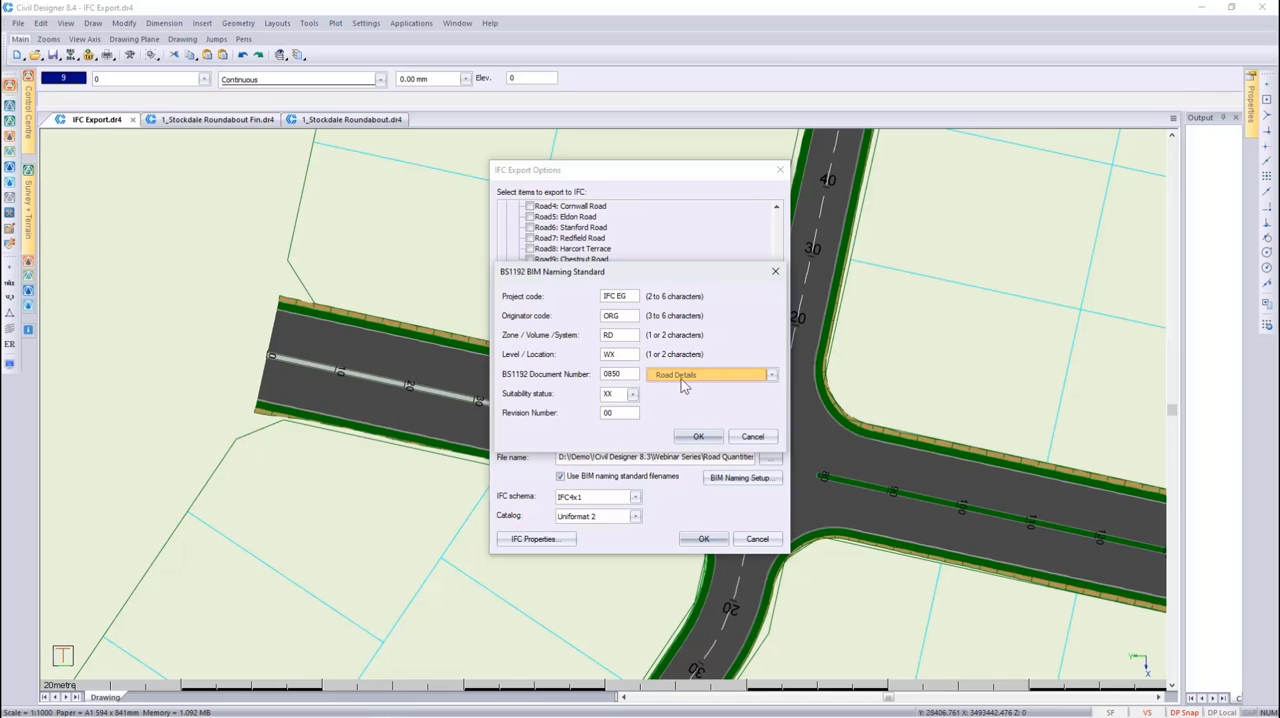
click(633, 394)
click(612, 404)
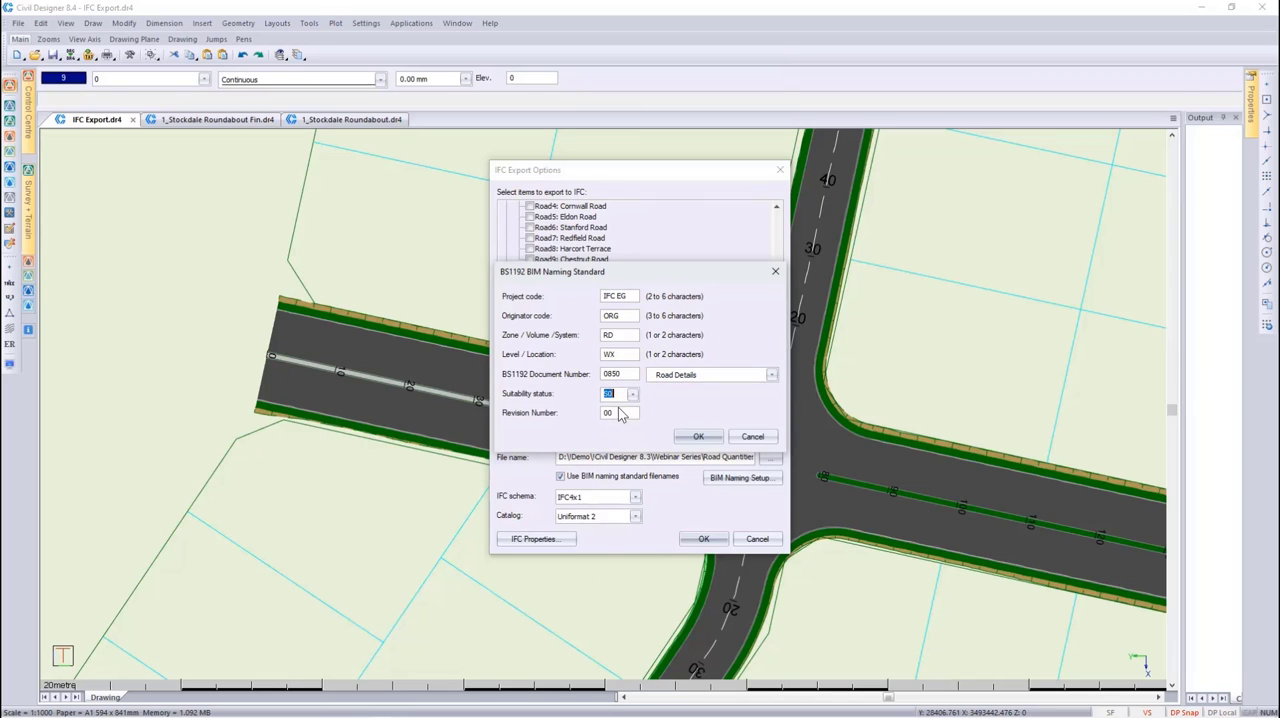
click(692, 437)
Browse for the IFC output location in the IFC Export Explo folder under !Civil Designer 8.4, Webinar Series, without saving a new location
click(770, 457)
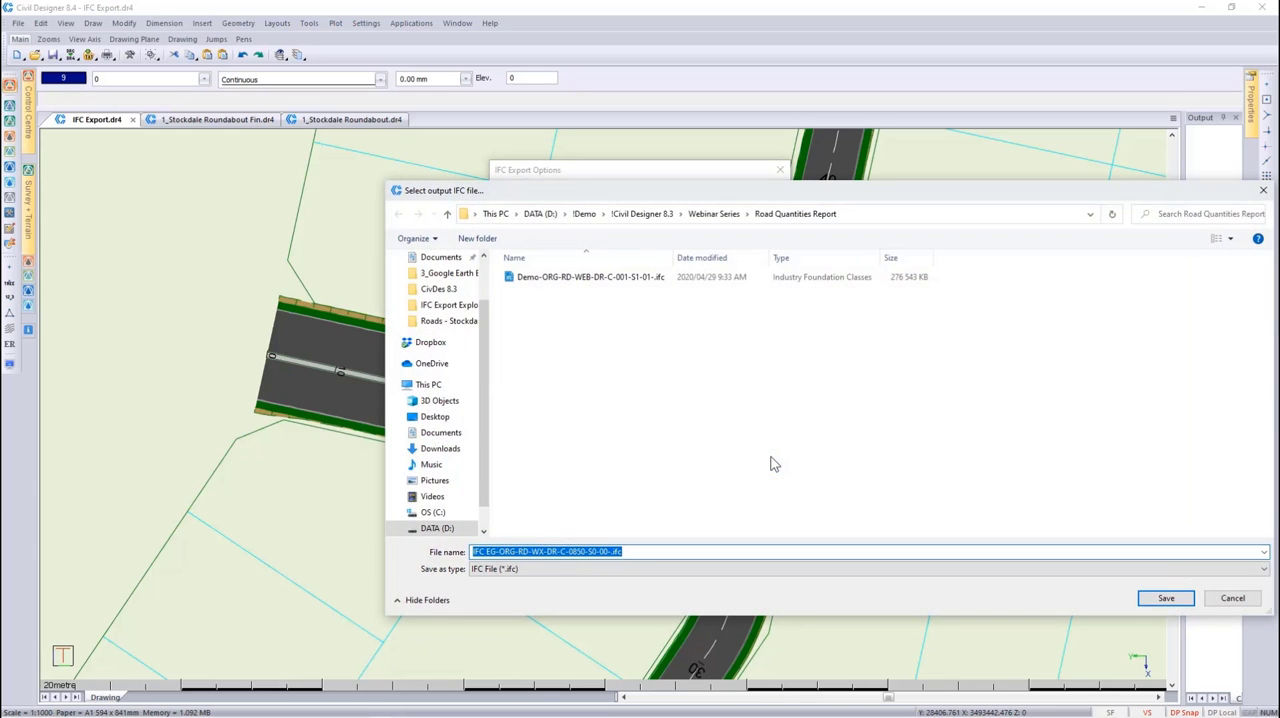
click(603, 215)
click(622, 274)
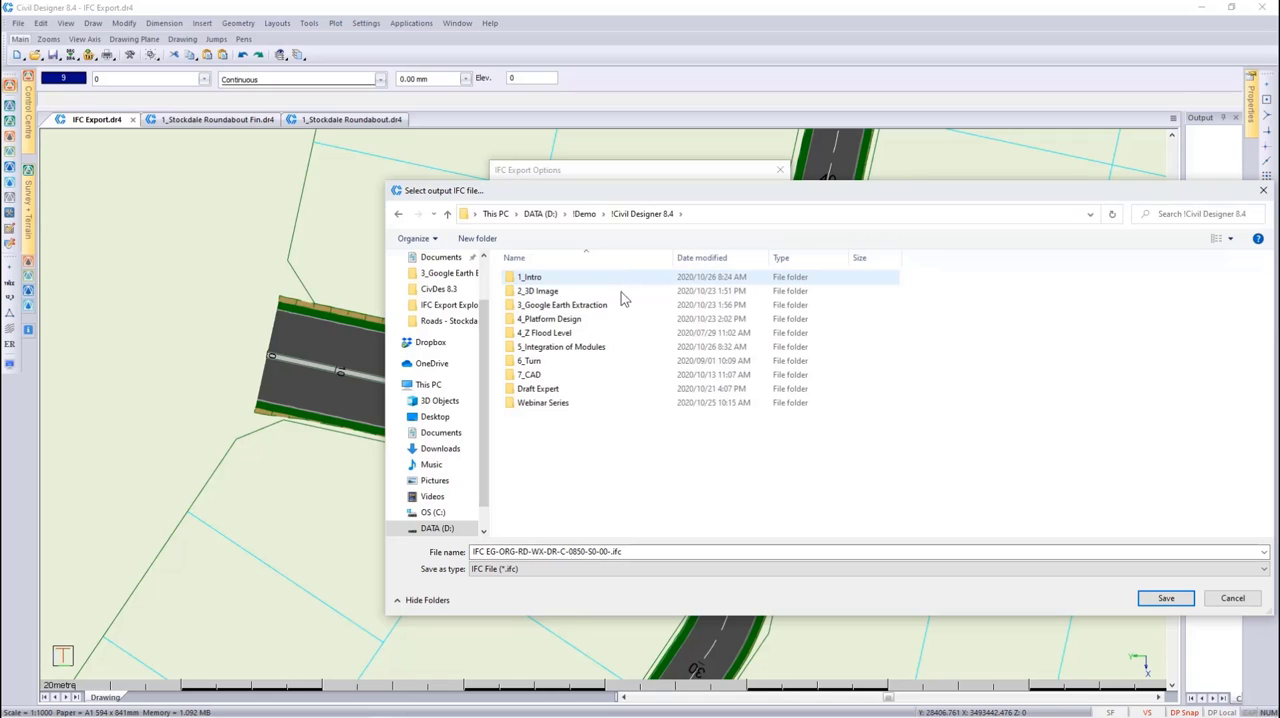
double_click(568, 402)
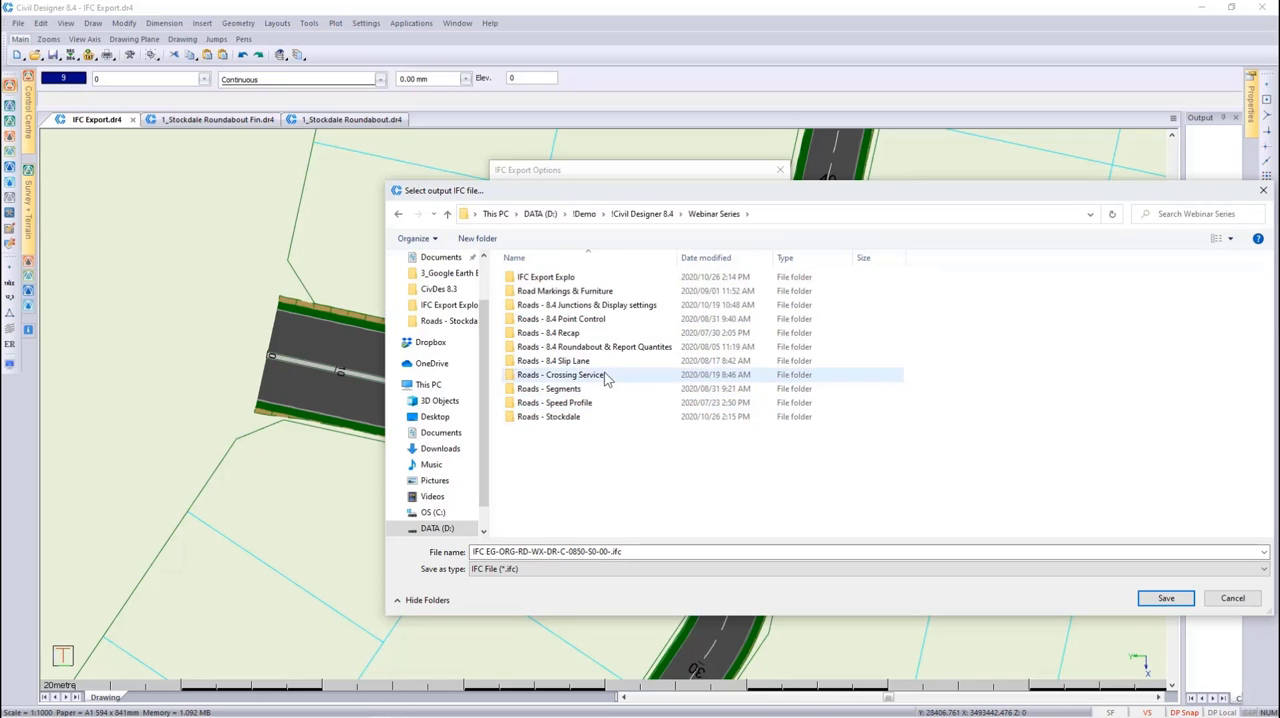
double_click(599, 279)
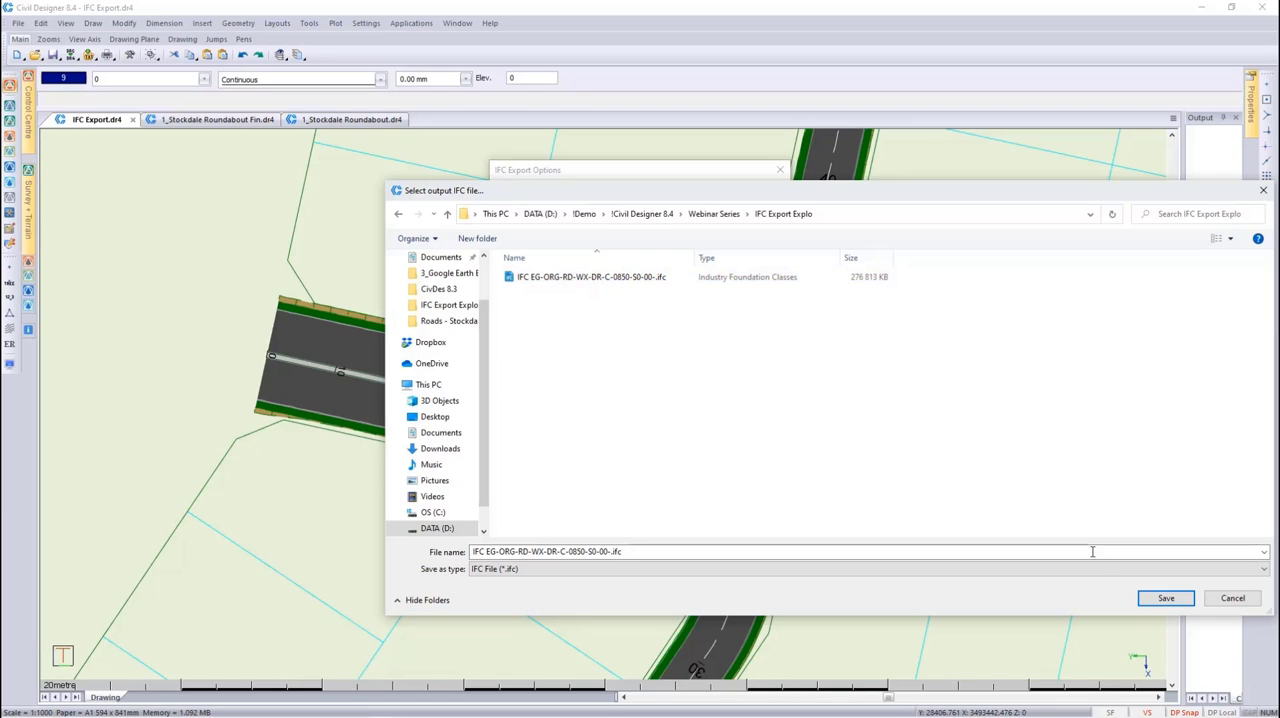
click(1220, 600)
Examine which IFC schemas and classification catalogs are available for the export
click(635, 497)
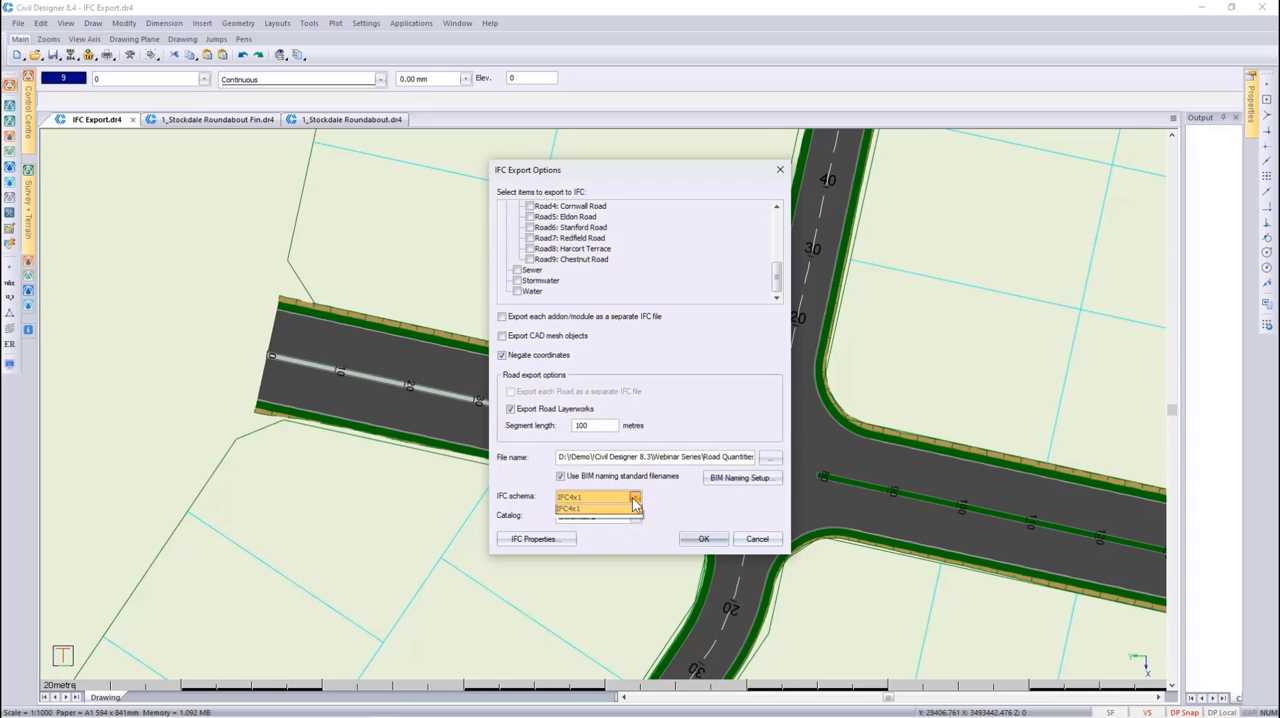
click(630, 536)
click(634, 516)
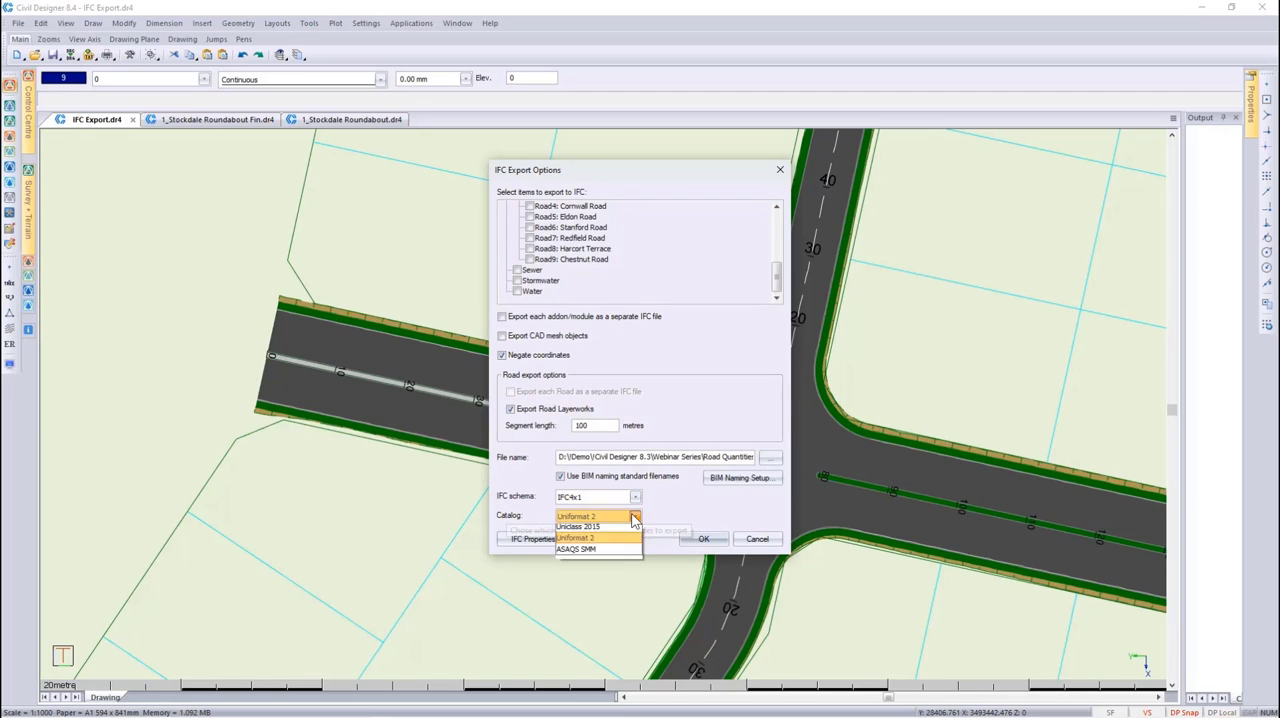
click(621, 554)
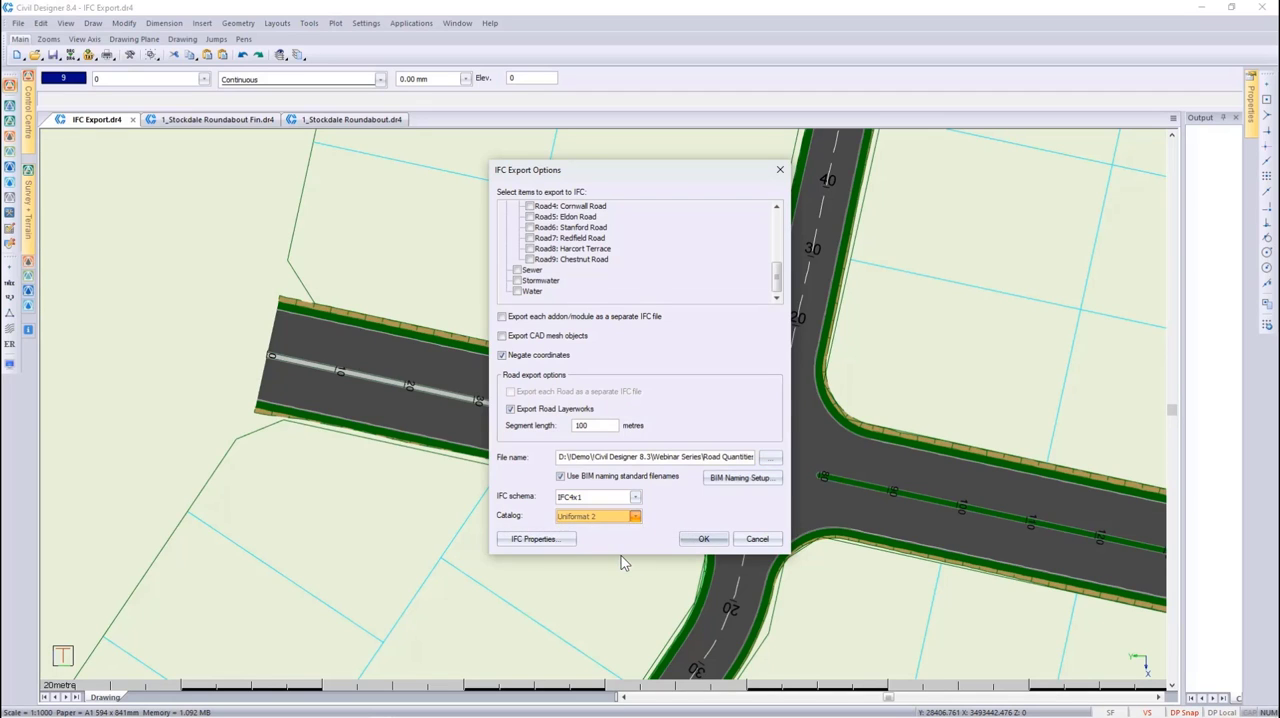
Examine the exported IFC properties for the Road Mesh and Road Layer entities, and leave the IFC export without running it
click(566, 540)
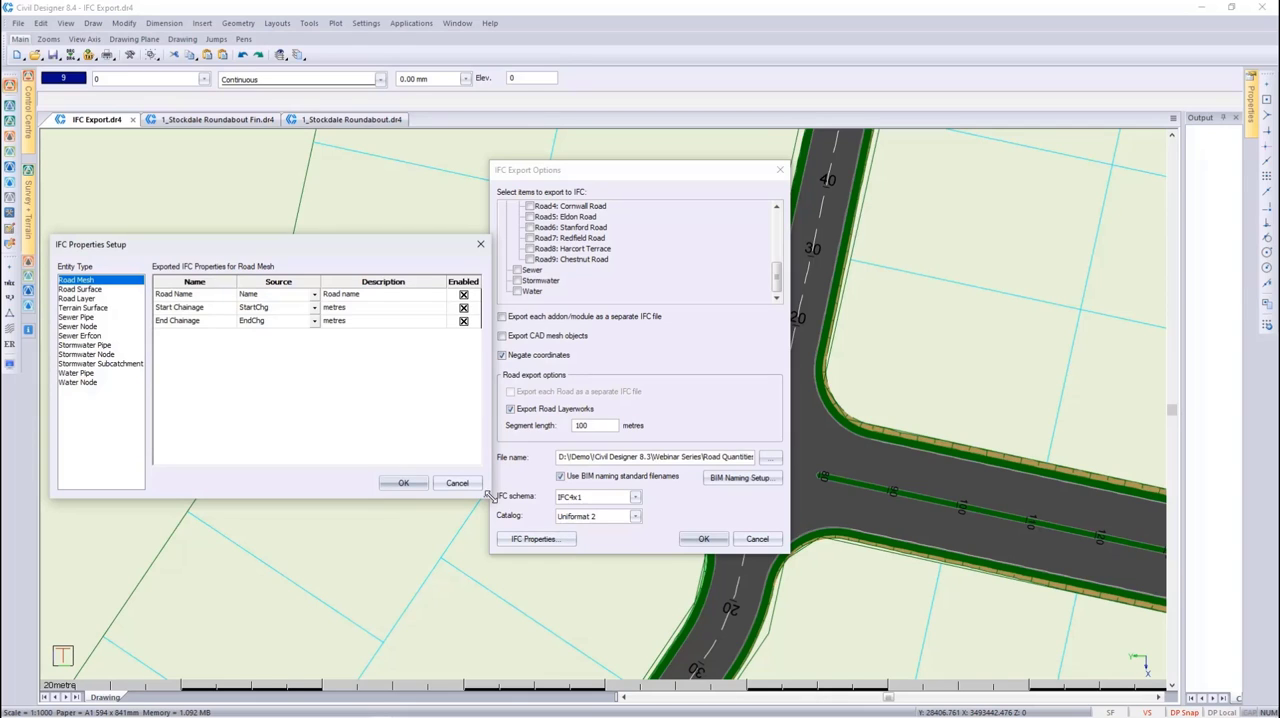
click(95, 299)
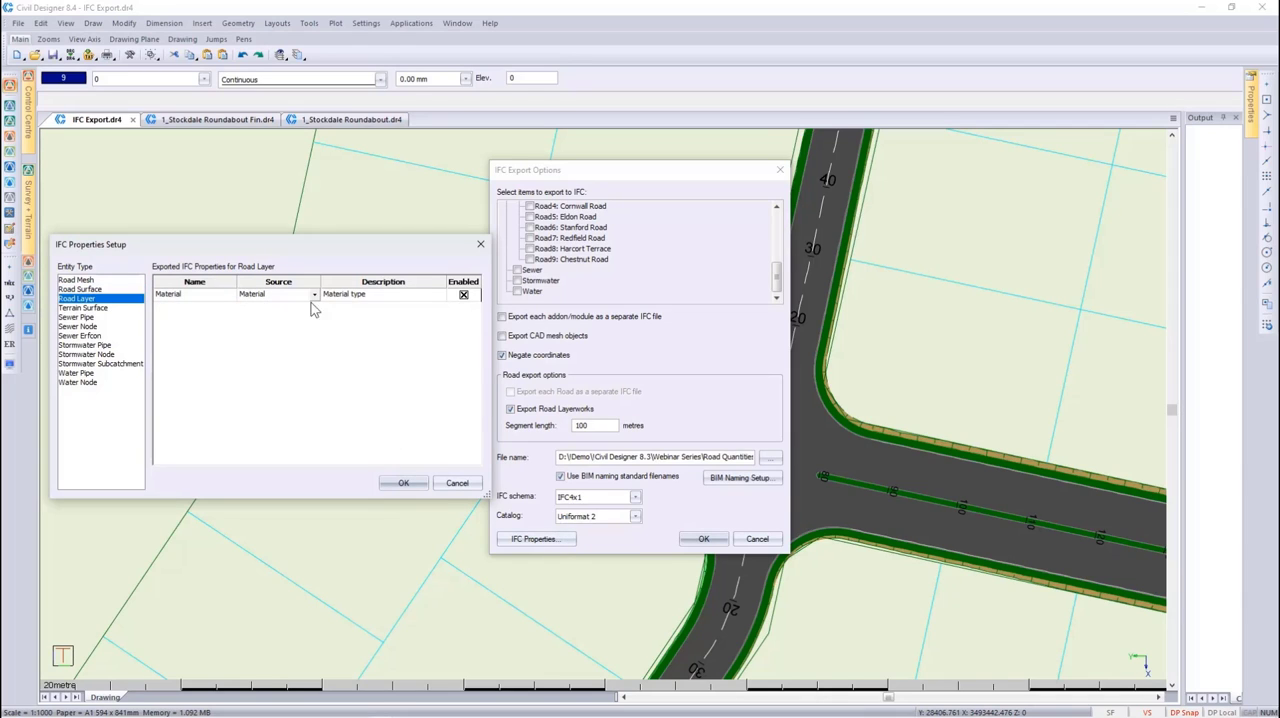
click(463, 296)
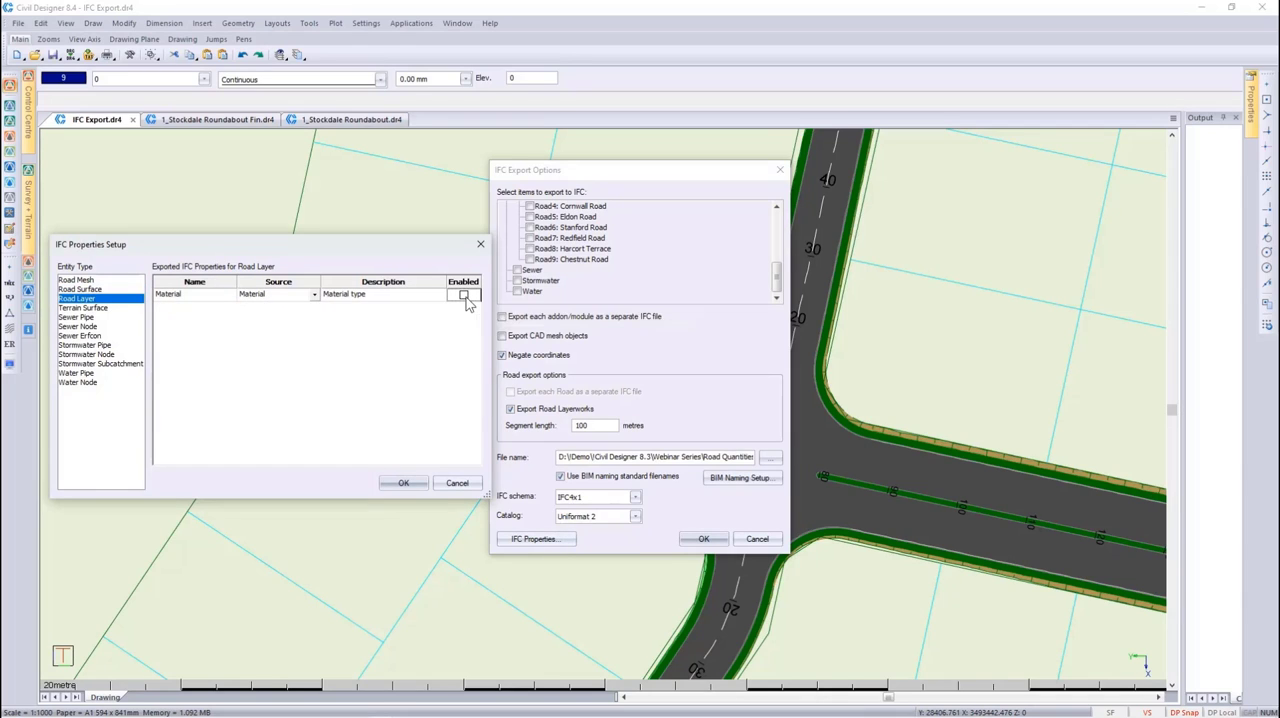
click(457, 484)
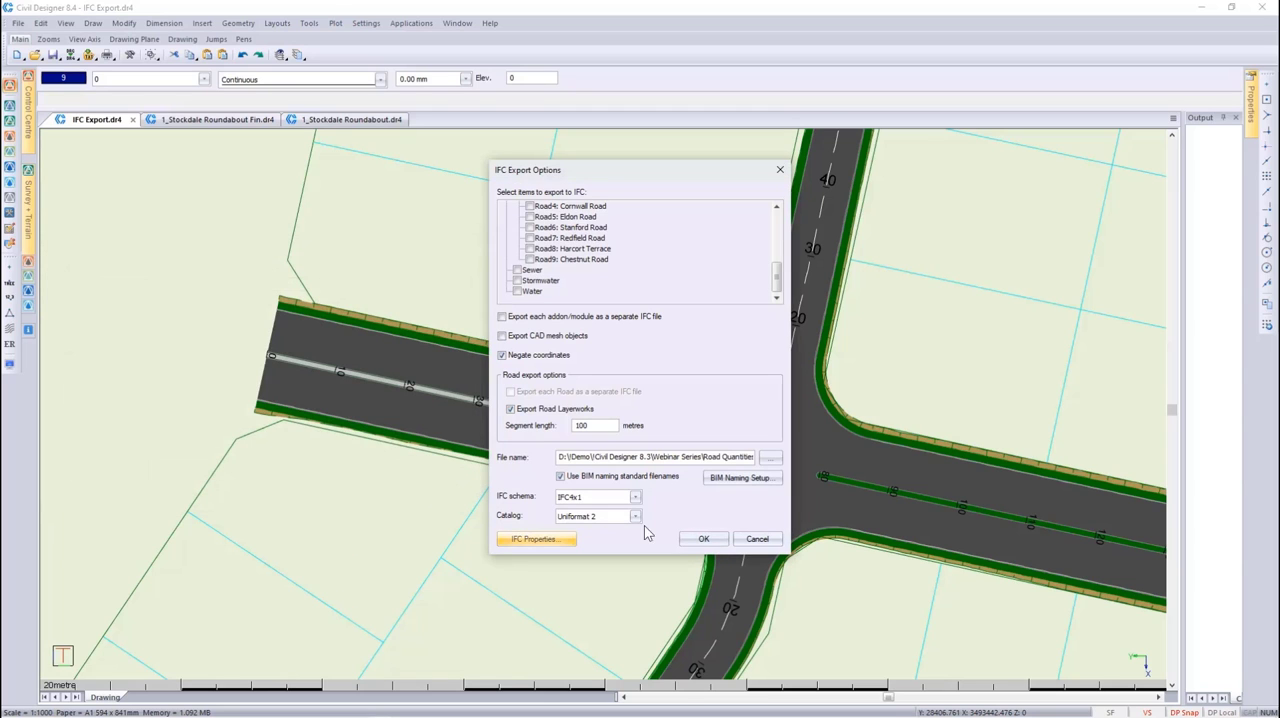
click(757, 540)
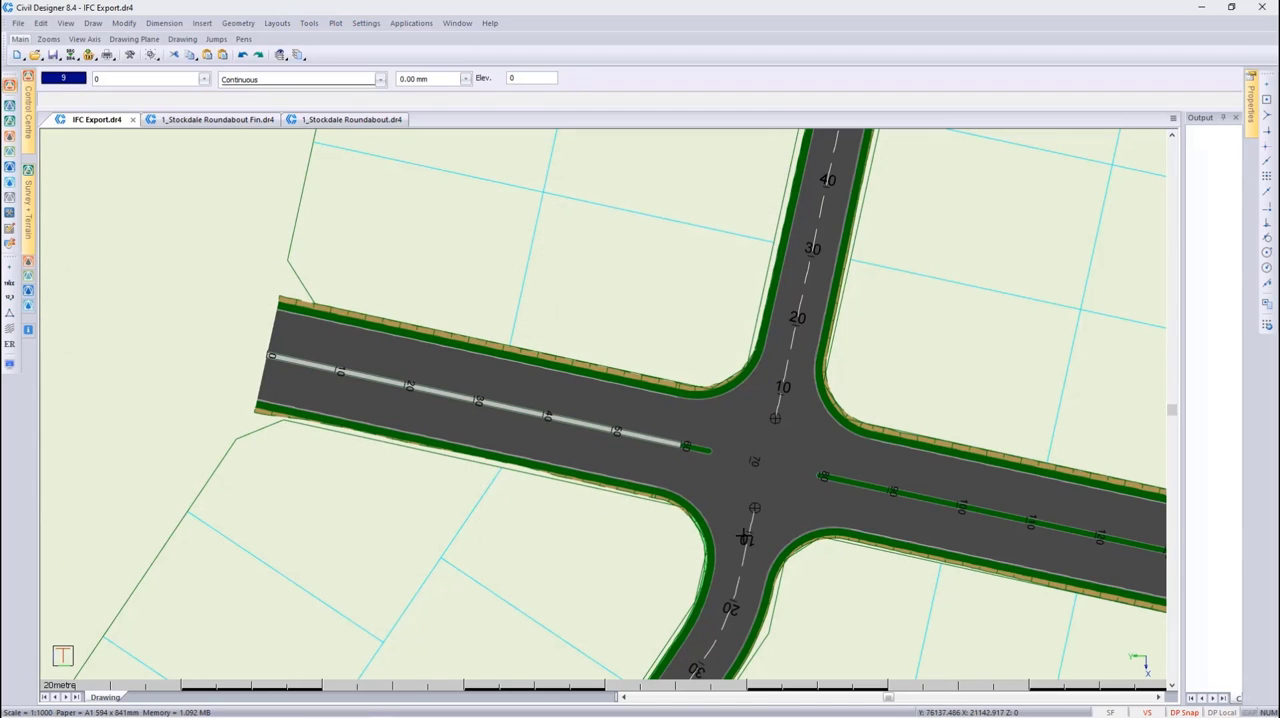
Switch to BIM Vision and examine the location and geometry data of the Default Building Storey
click(405, 708)
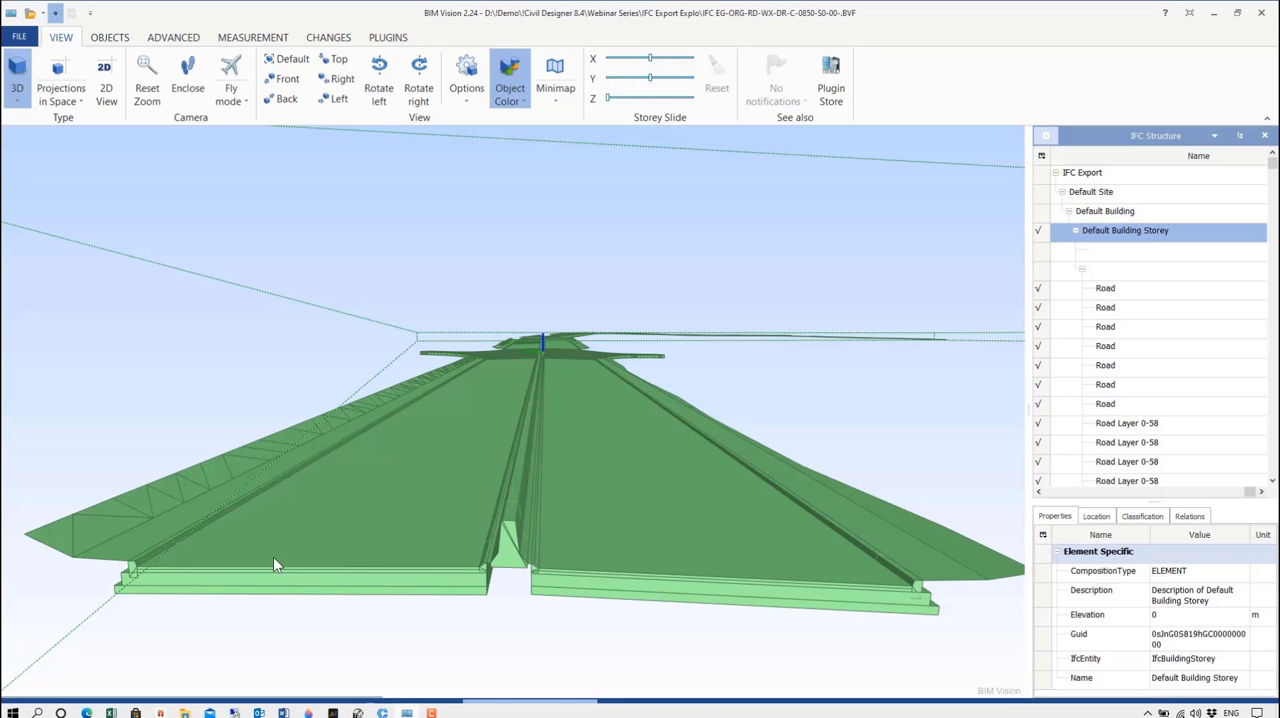
click(19, 36)
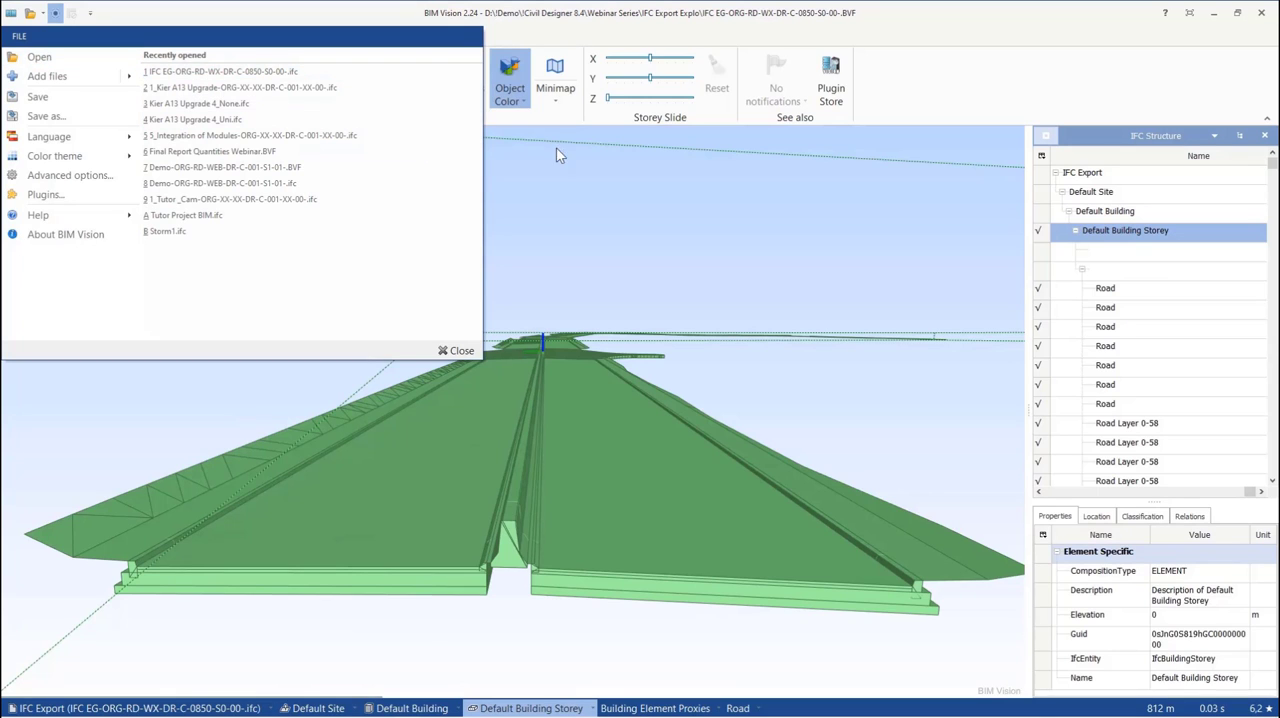
click(961, 108)
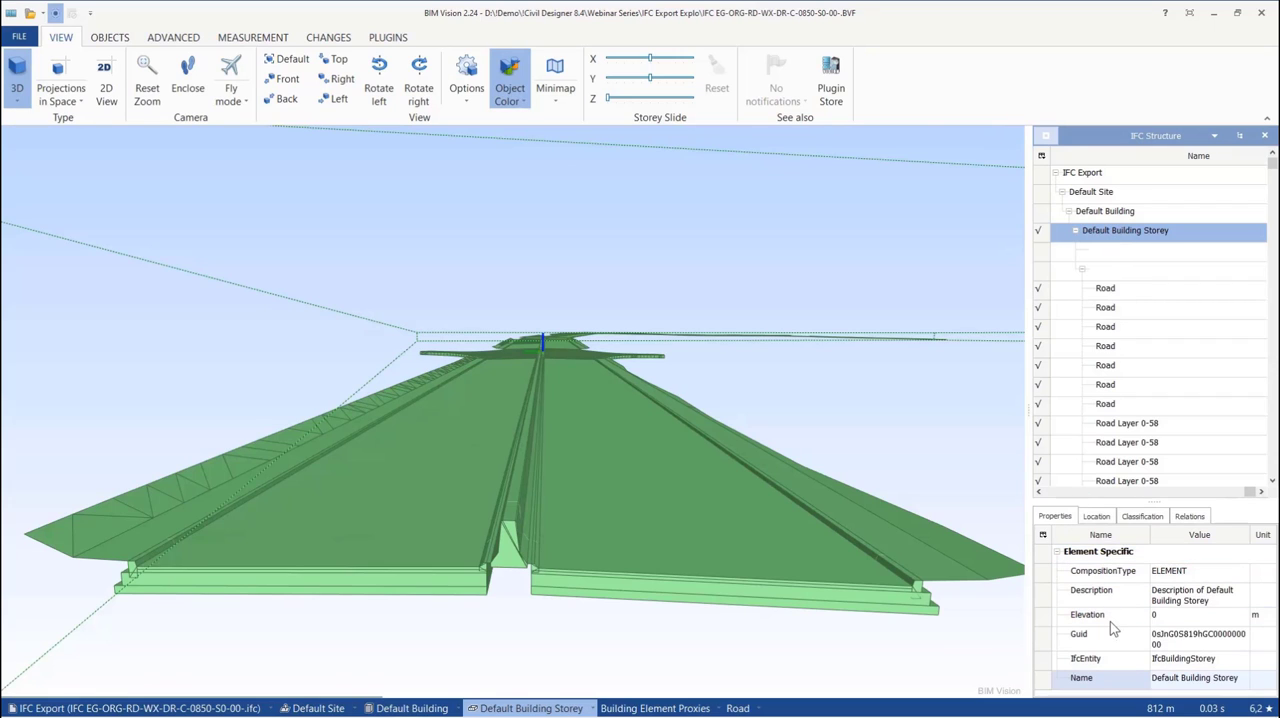
click(1096, 518)
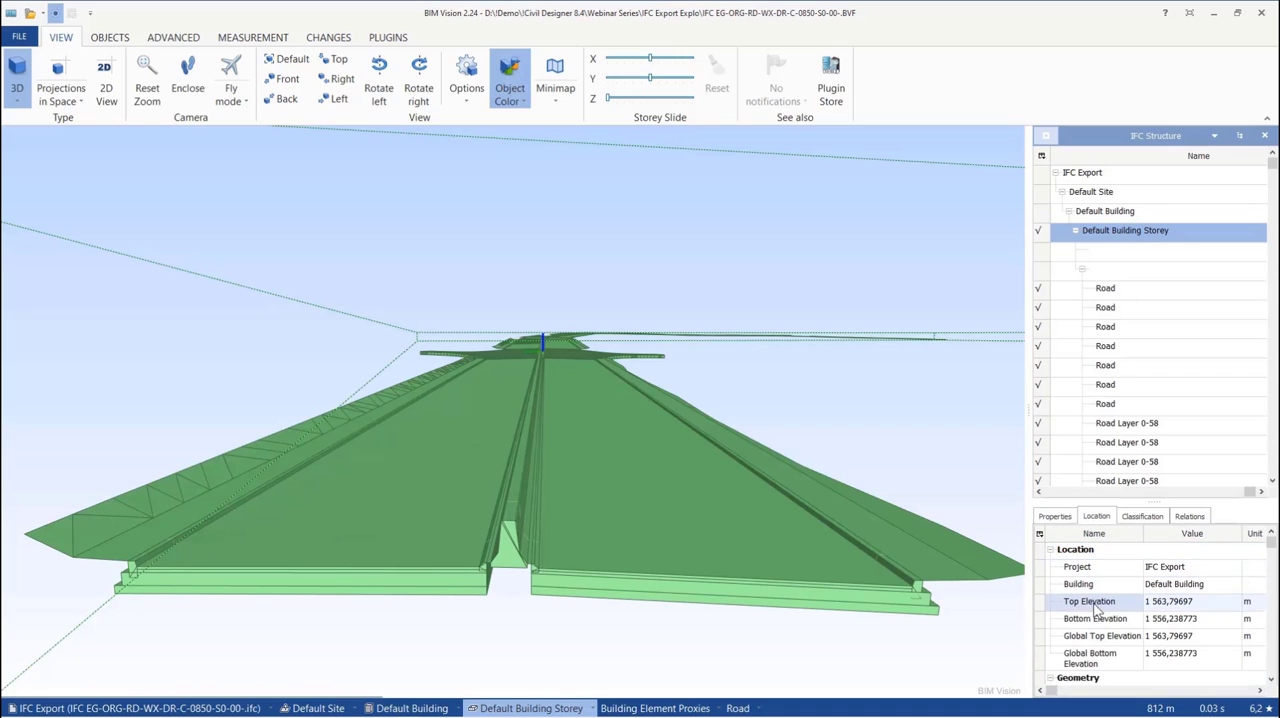
scroll(1095, 642, down, 1)
scroll(1095, 642, down, 3)
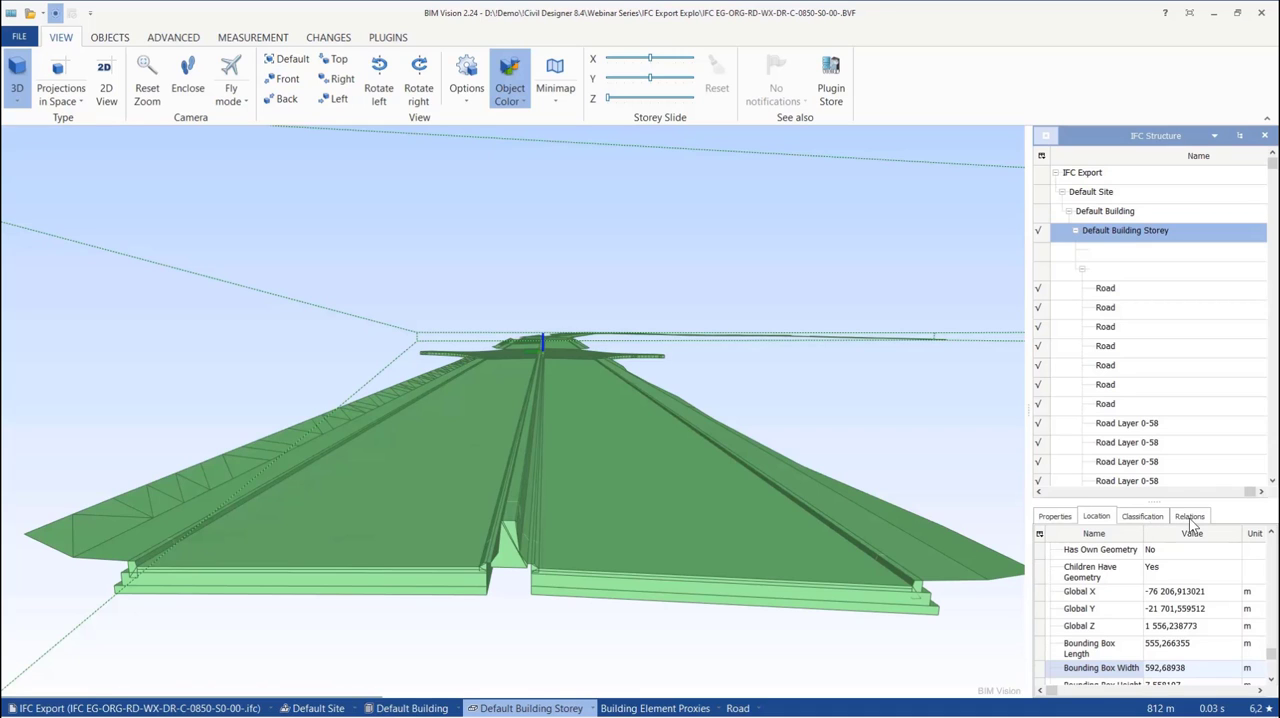
Inspect the Road and Road Layer elements one after another in the IFC structure, from the third Road to the second Road Layer (RHS) 0-58
click(1106, 330)
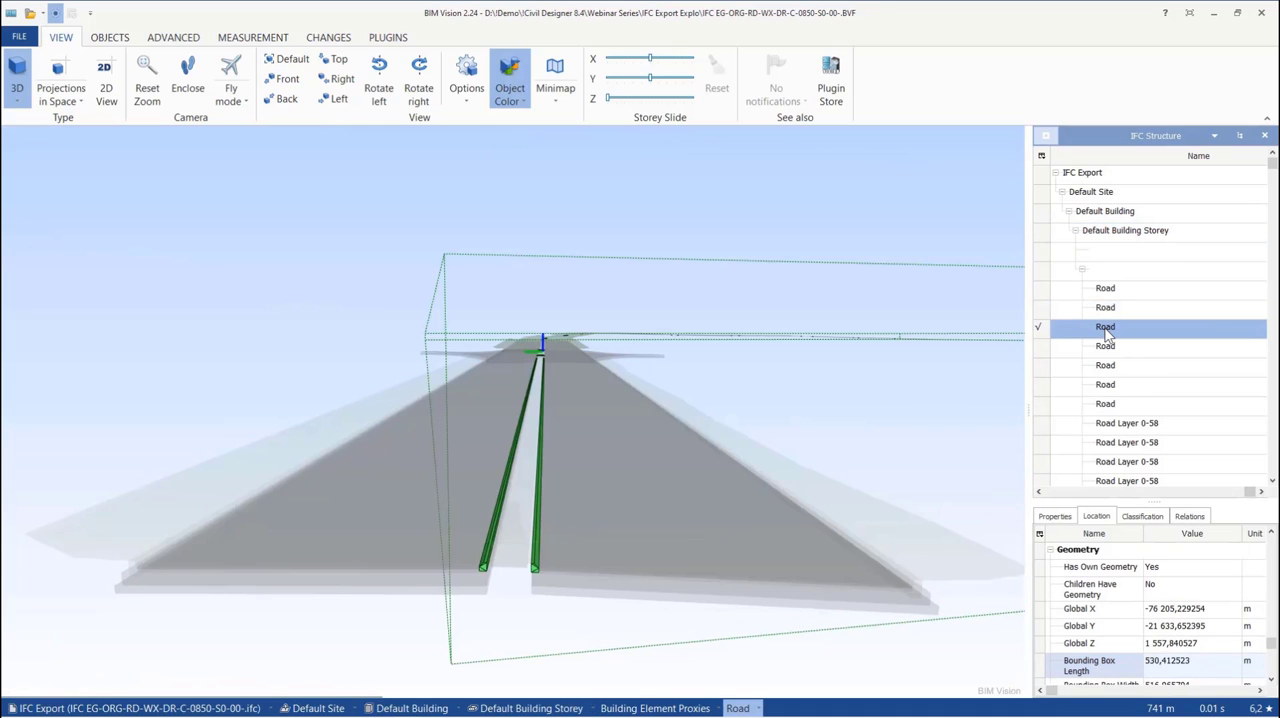
key(Down)
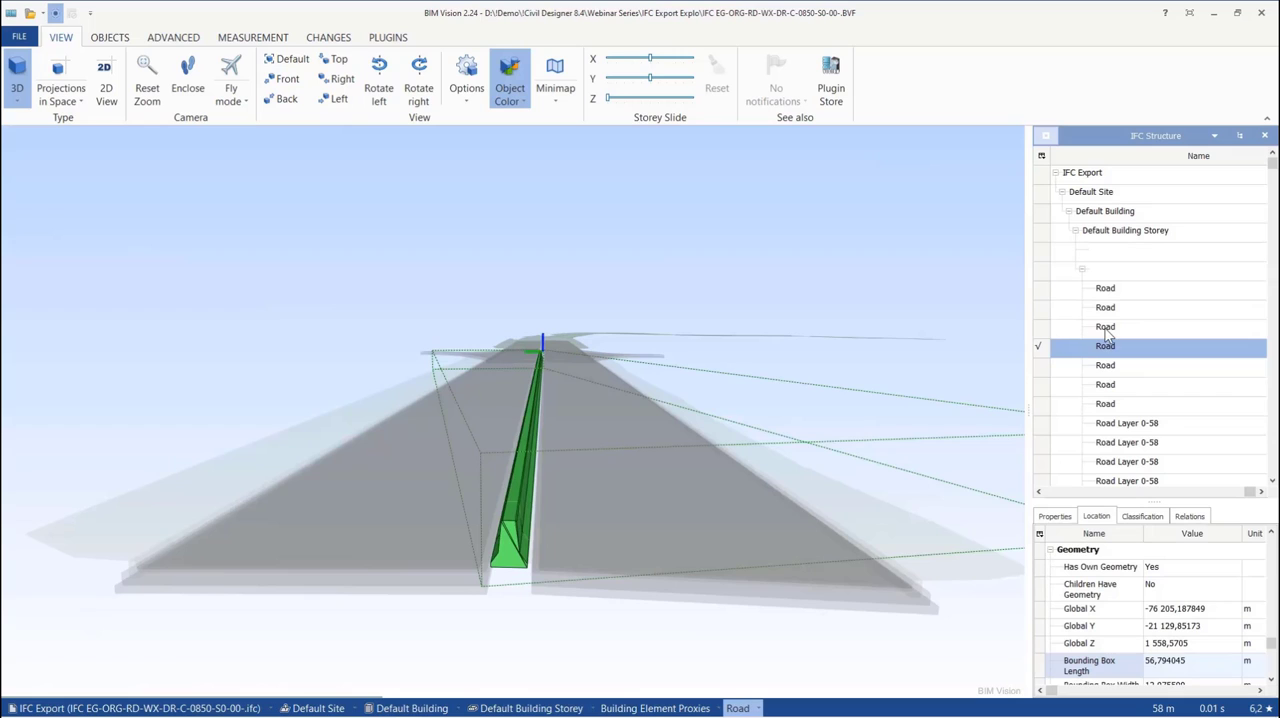
key(Down)
key(Down)
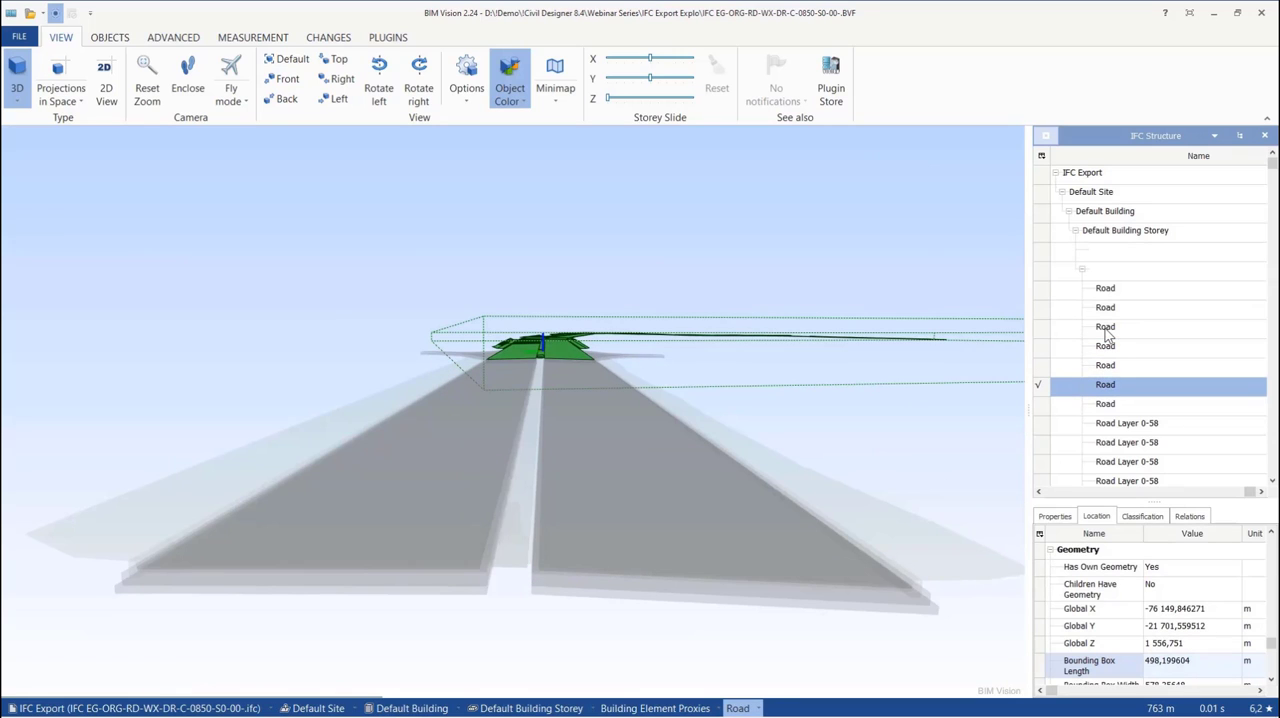
key(Down)
key(Down)
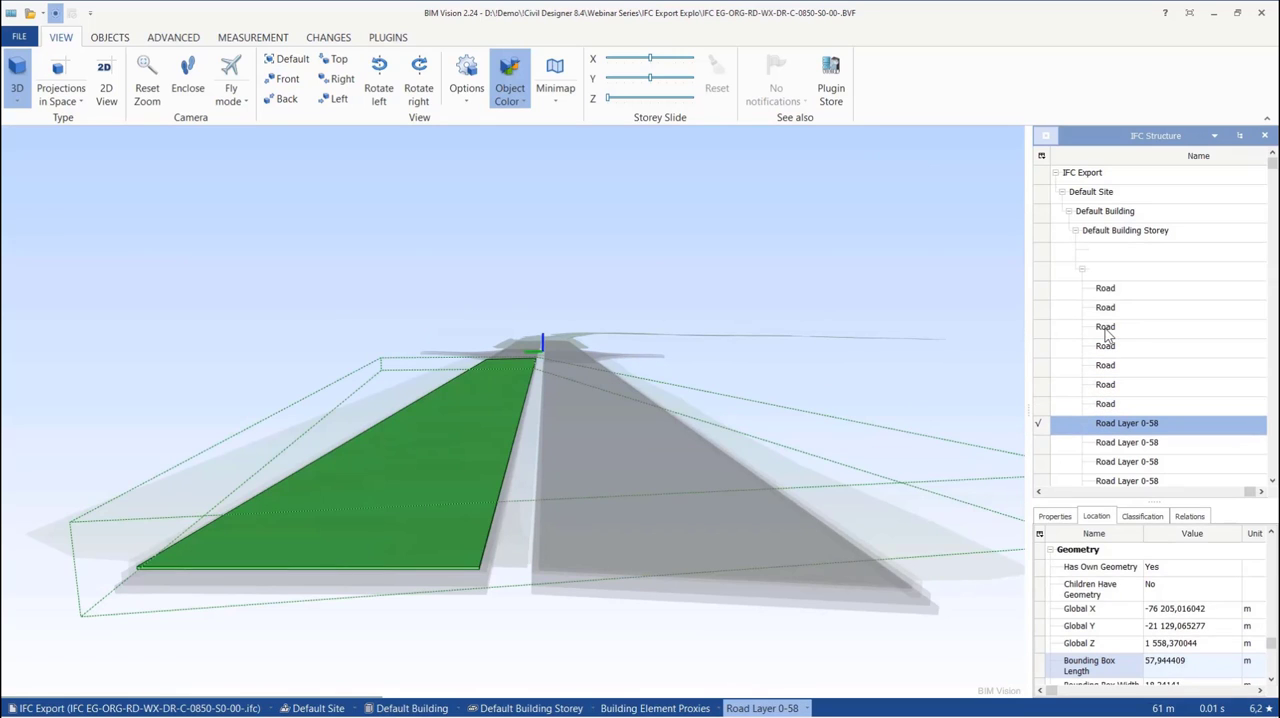
key(Down)
key(Down)
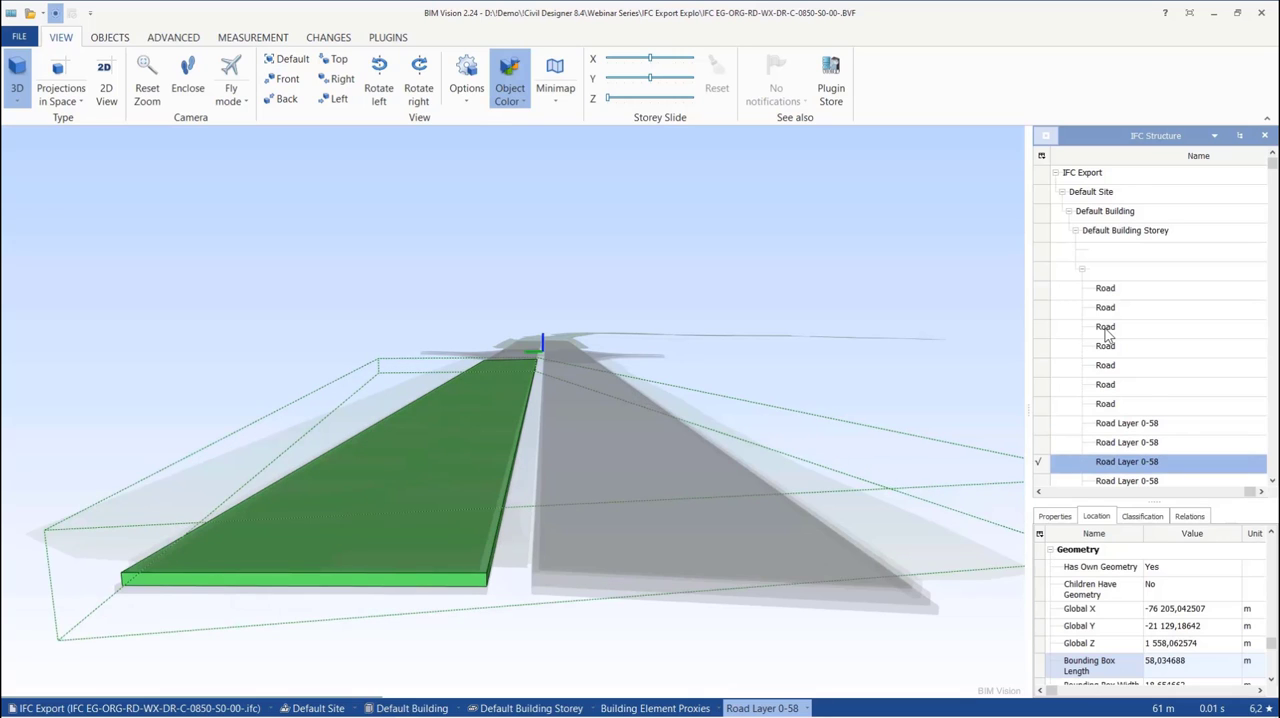
Inspect the remaining Road Layer elements down to the last Road Layer (RHS) 86-136, and select the whole Default Building Storey
key(Down)
key(Down)
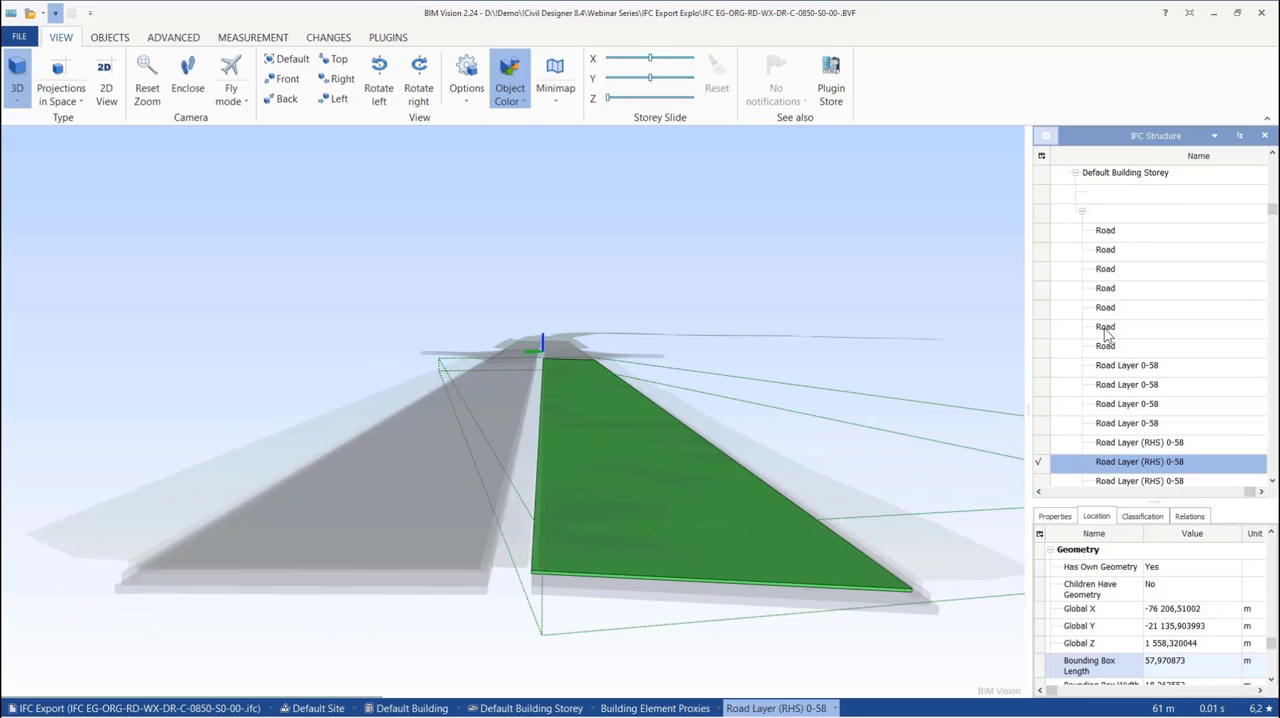
key(Down)
key(Down)
key(Down)
key(Down)
key(Down)
key(Down)
key(Down)
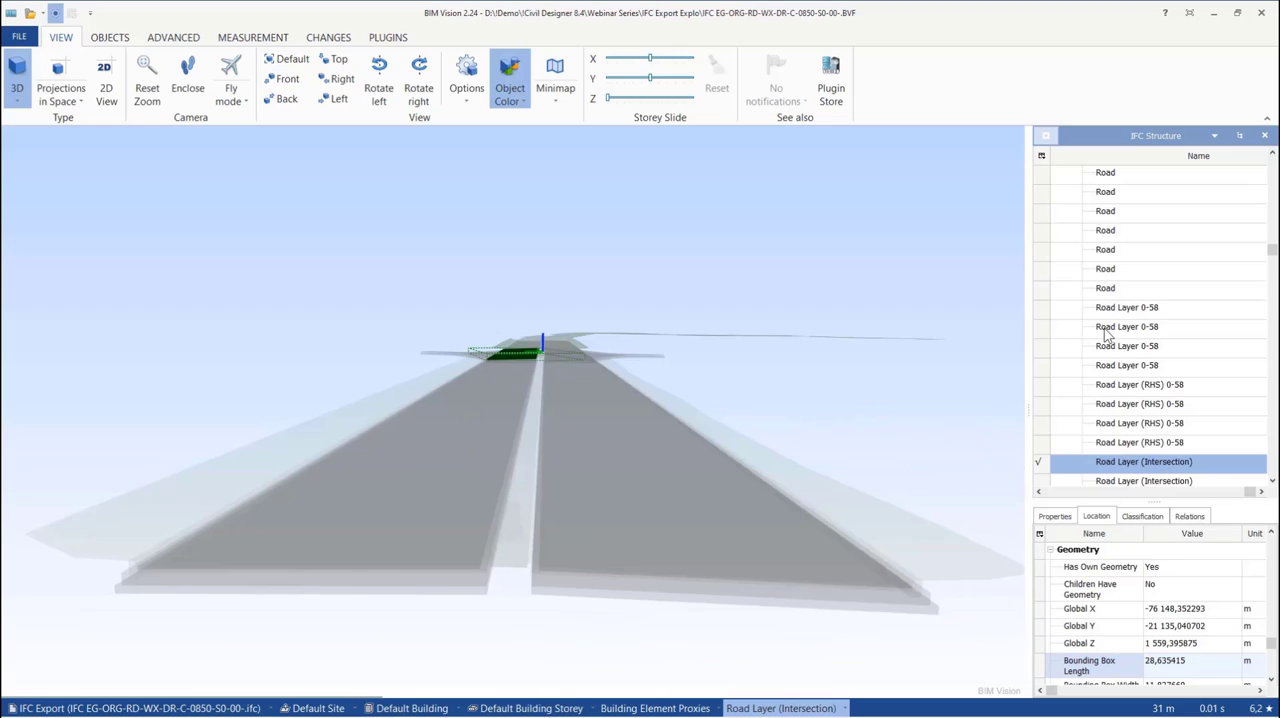
key(Down)
key(Down)
key(Down)
key(Down)
key(Down)
key(Down)
key(Down)
key(Down)
key(Down)
key(Down)
key(Down)
key(Down)
key(Down)
key(Down)
key(Down)
key(Down)
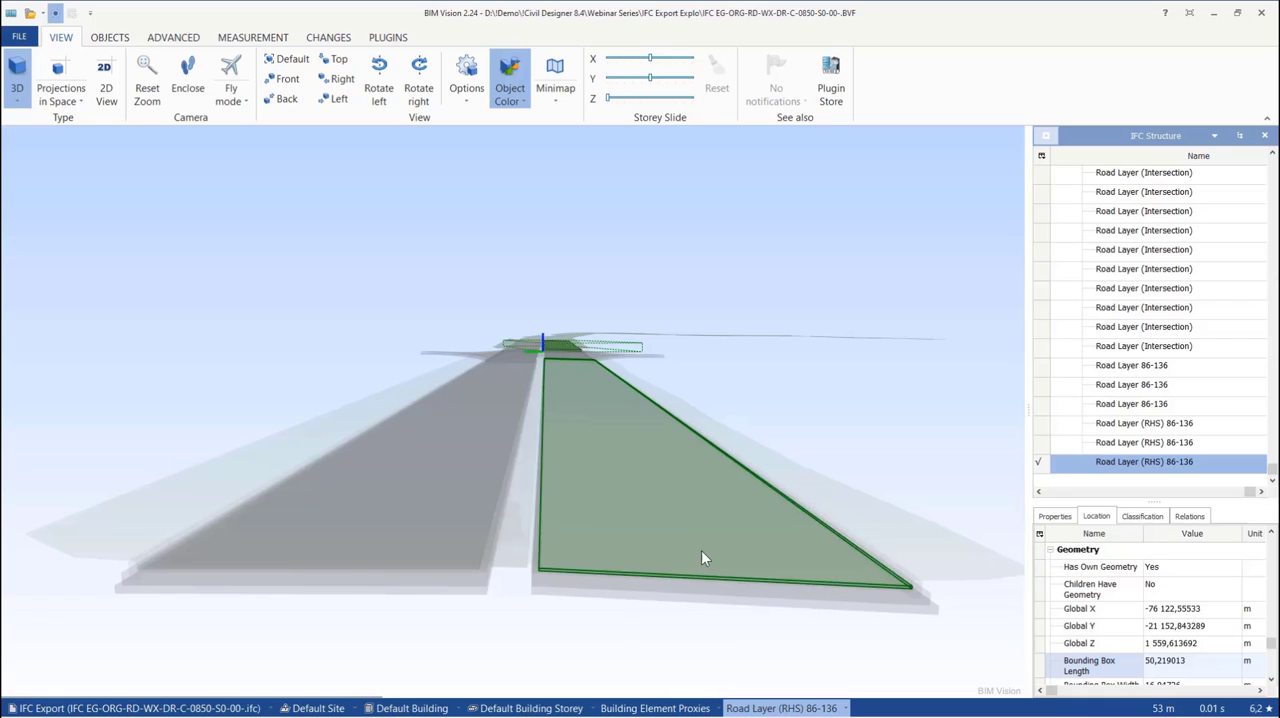
drag(1268, 468, 1262, 180)
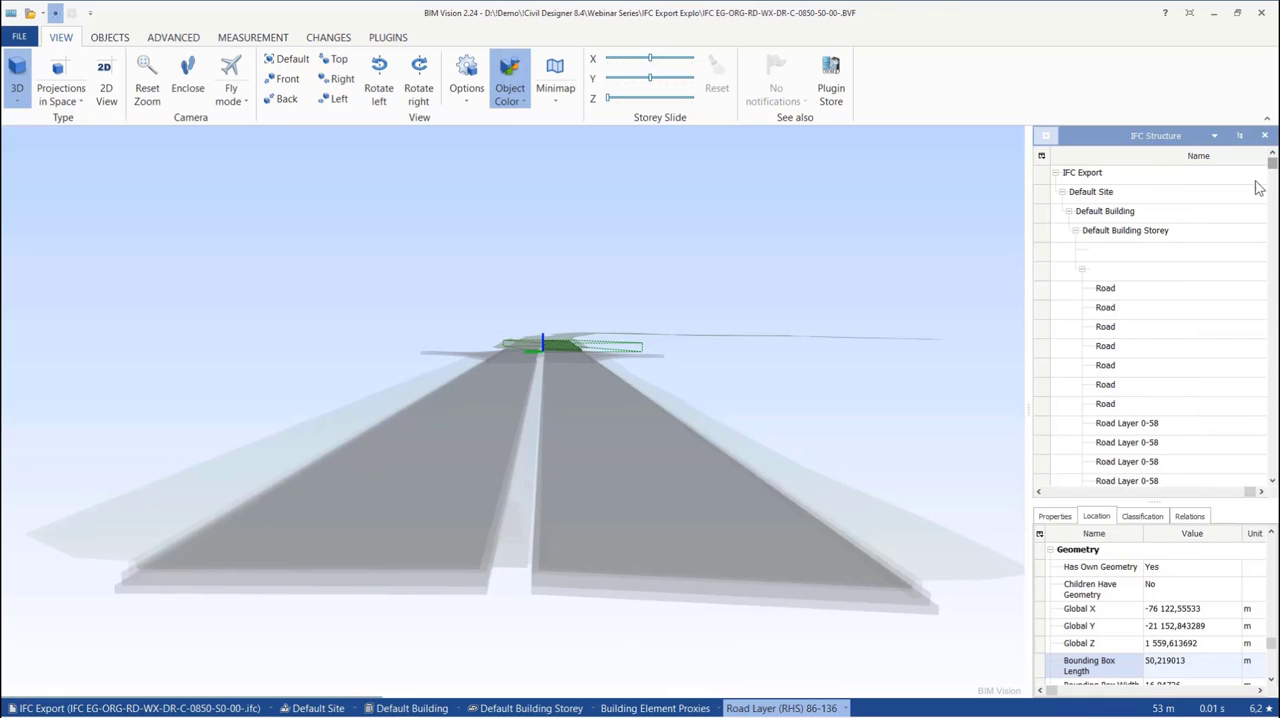
click(1128, 232)
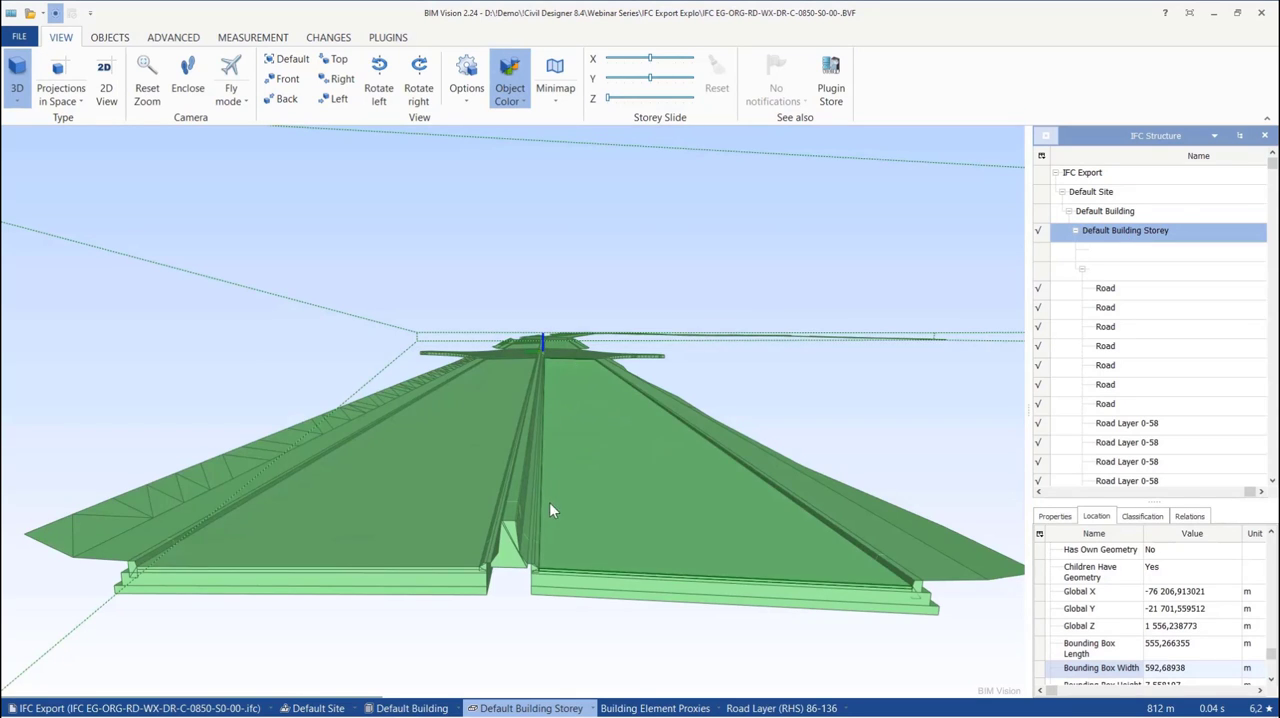
Switch to Civil Designer and show the 1_Stockdale Roundabout Fin.dr4 drawing in Render View
mouse_move(380, 709)
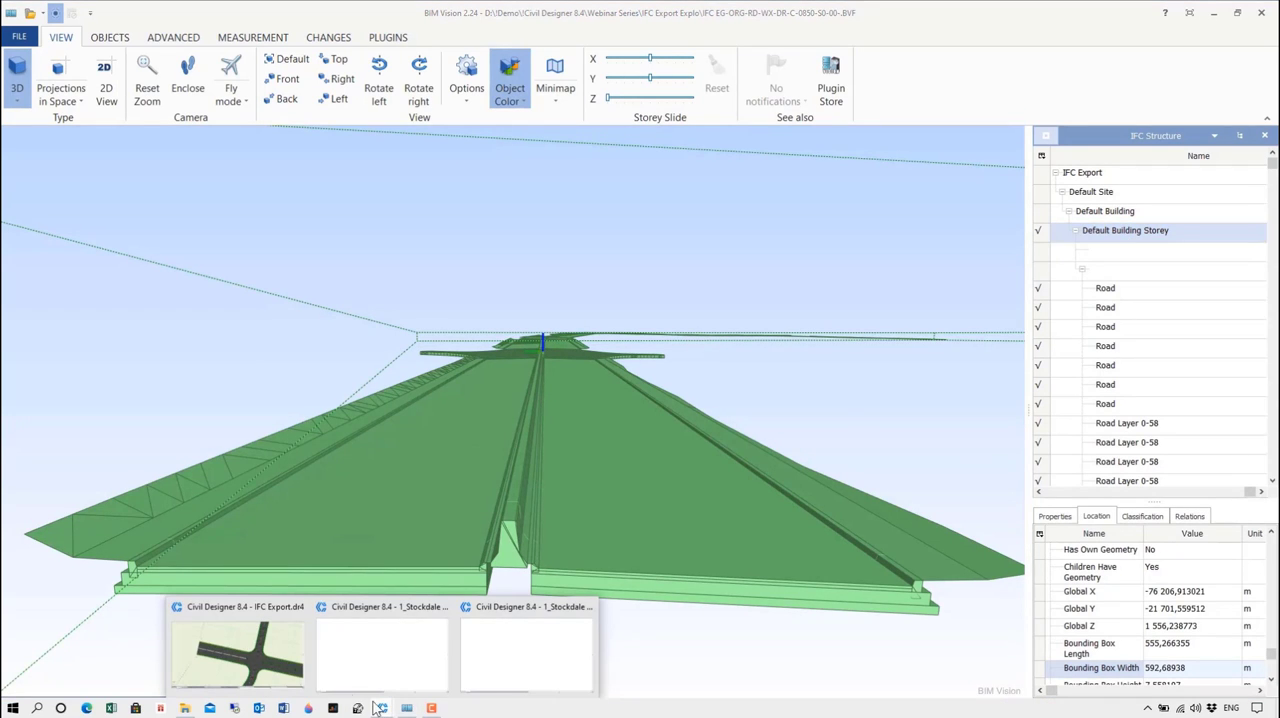
click(280, 652)
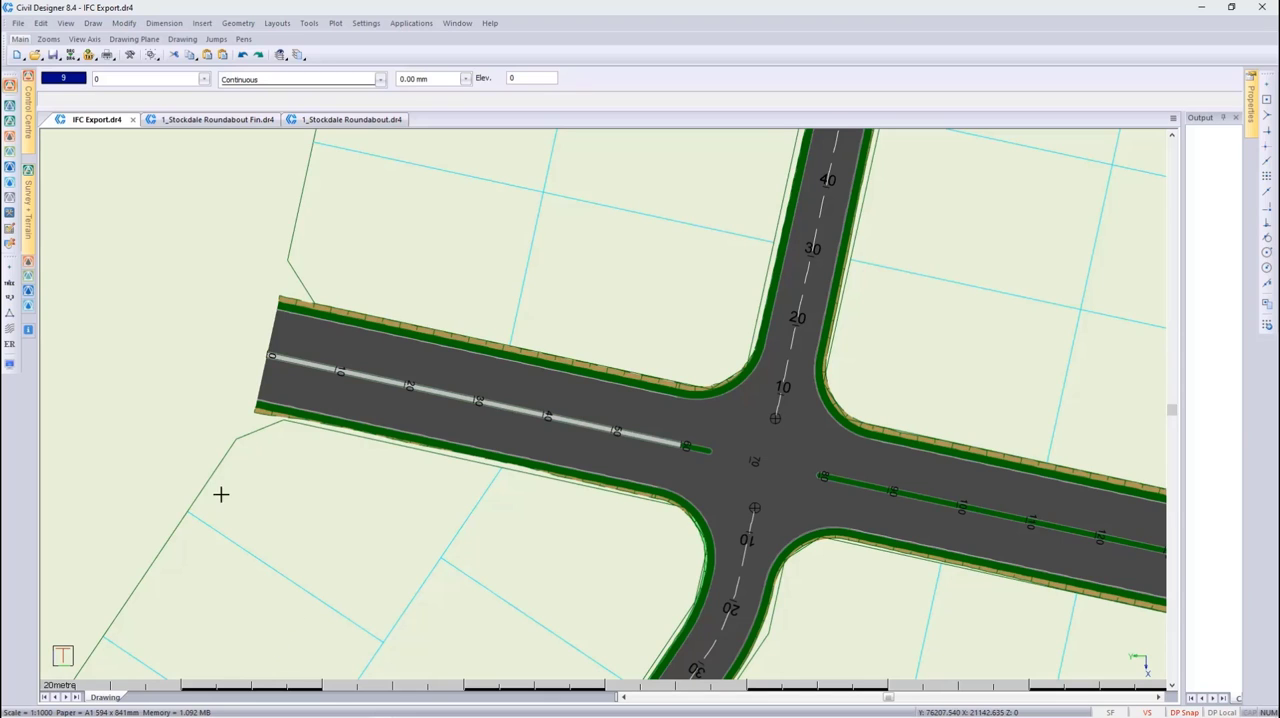
click(236, 119)
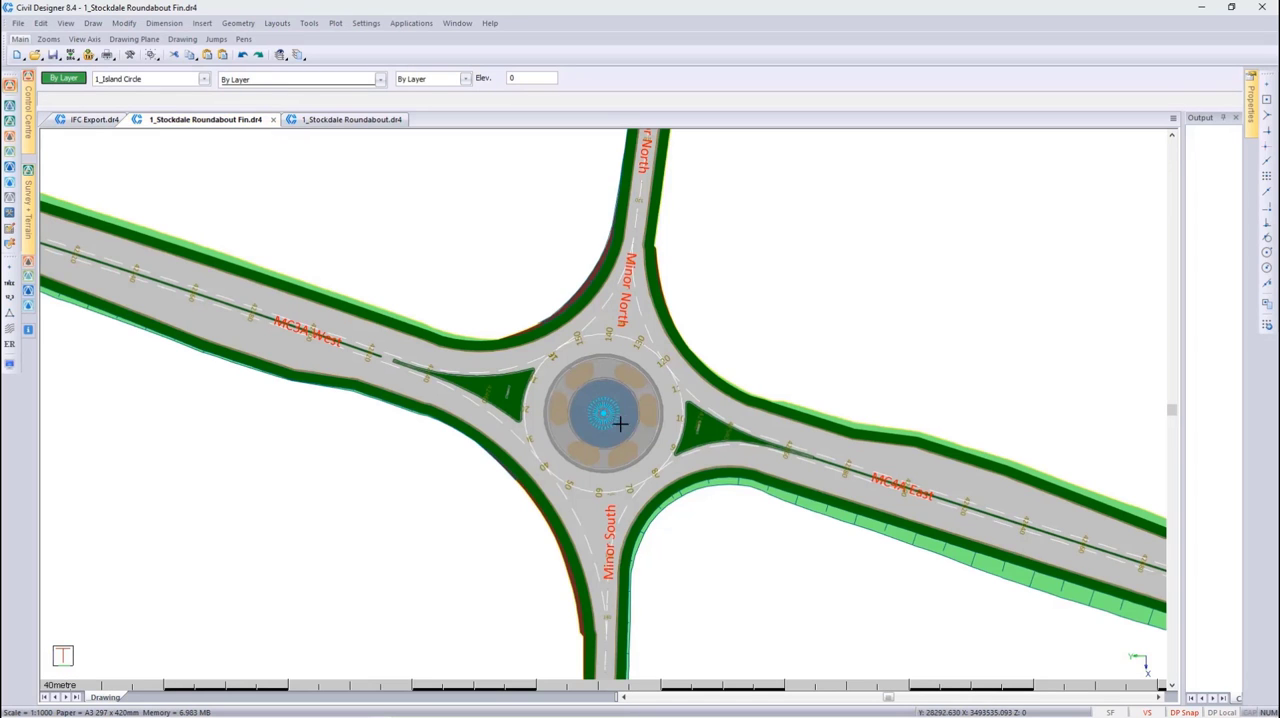
right_click(632, 420)
click(686, 488)
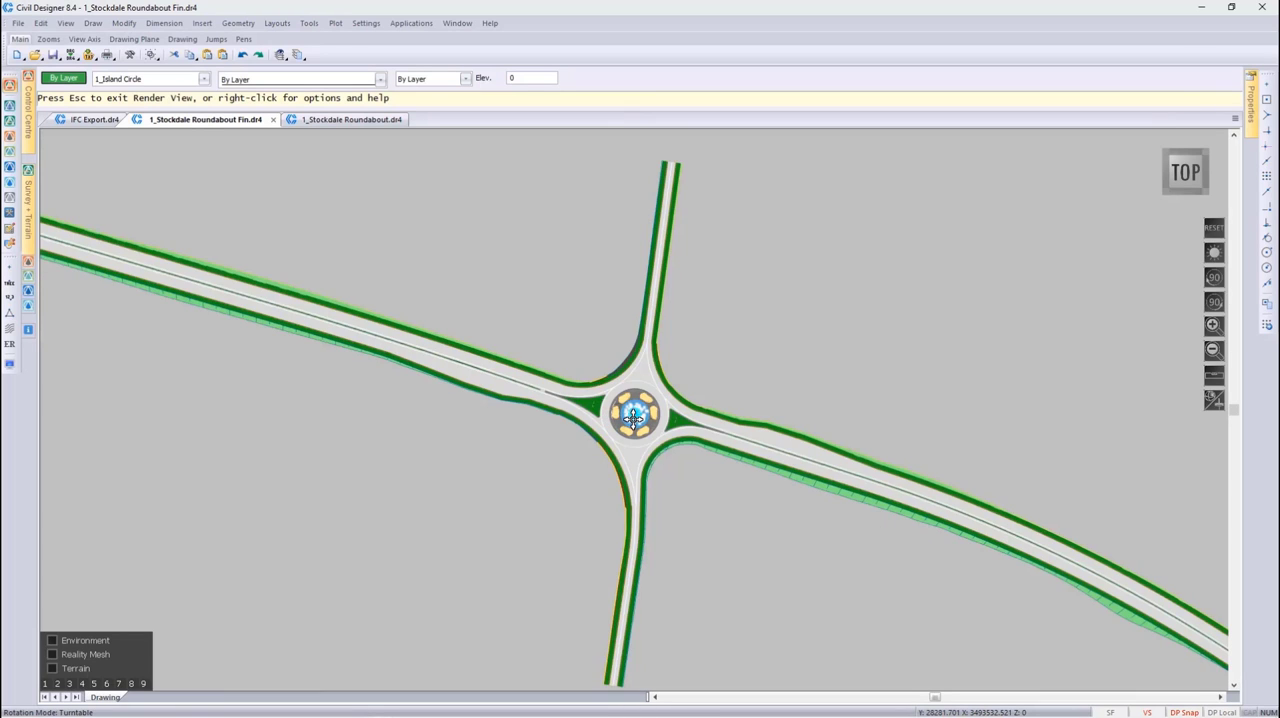
Examine the rendered roundabout and its central fountain in 3D, circling around it, and quit Render View
middle_drag(633, 422, 617, 467)
drag(610, 462, 164, 169)
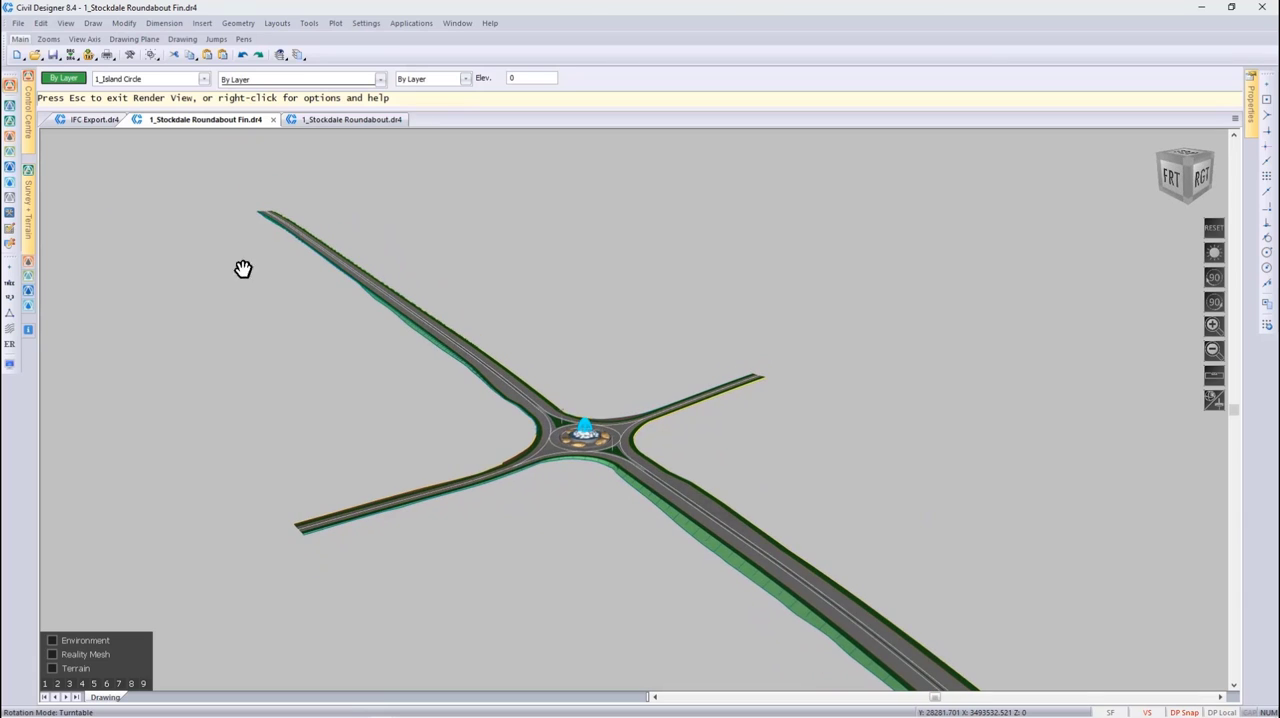
scroll(585, 442, up, 3)
middle_drag(585, 442, 635, 407)
scroll(634, 406, up, 3)
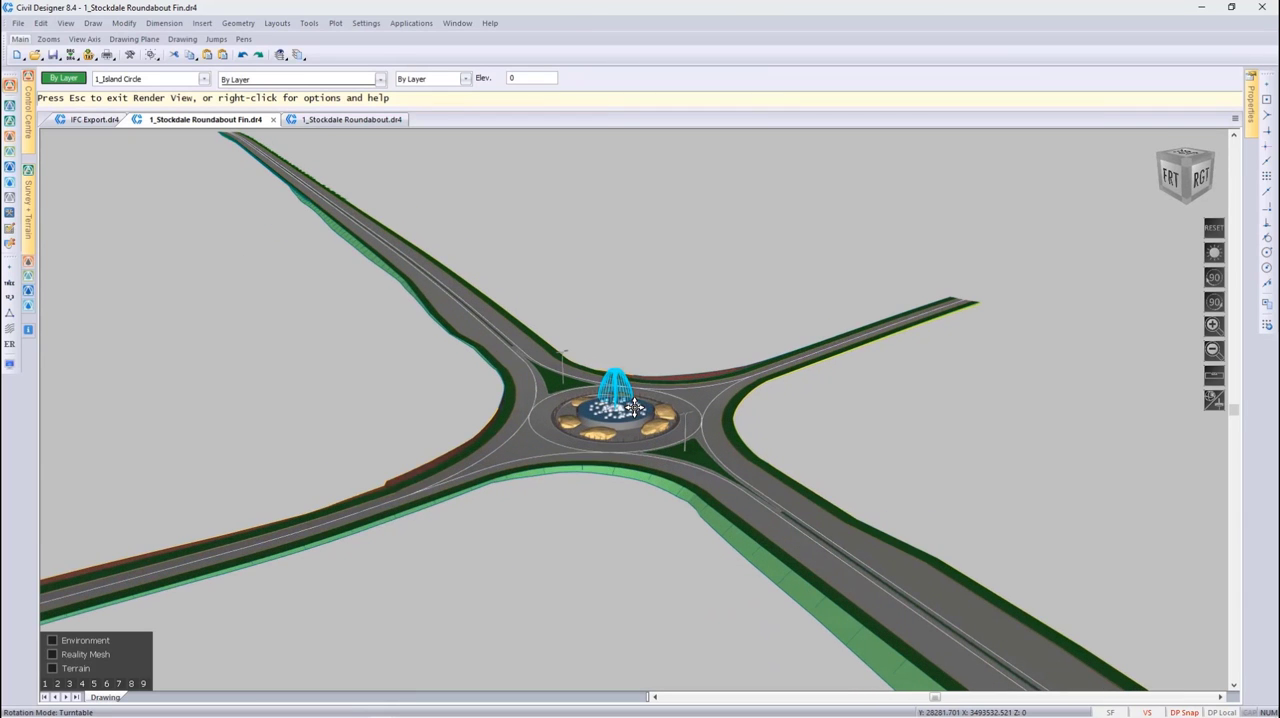
scroll(618, 412, up, 2)
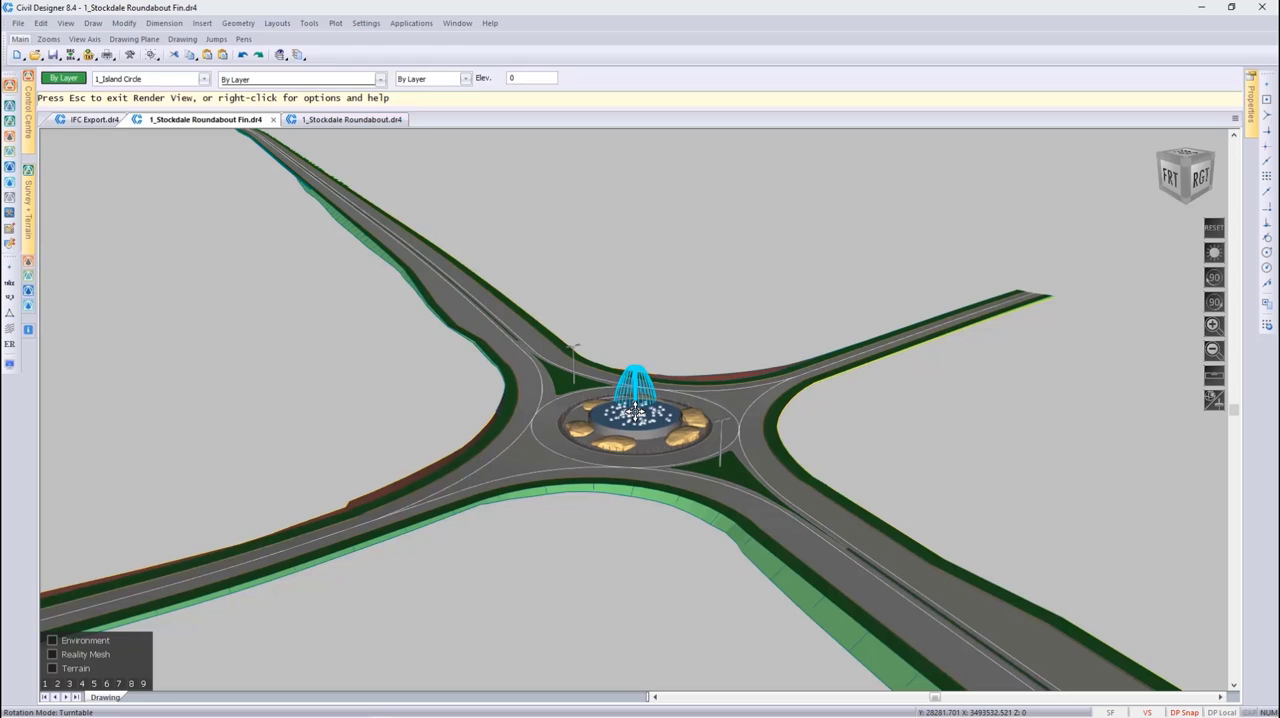
right_click(637, 412)
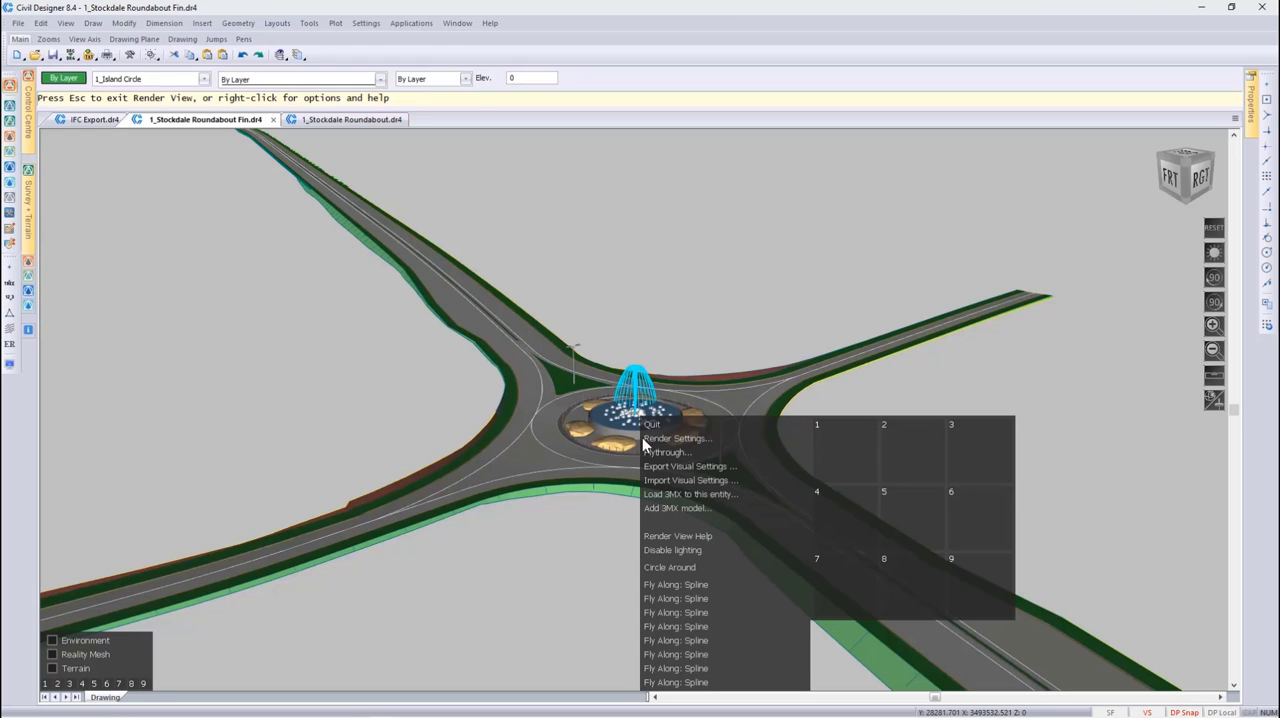
click(657, 567)
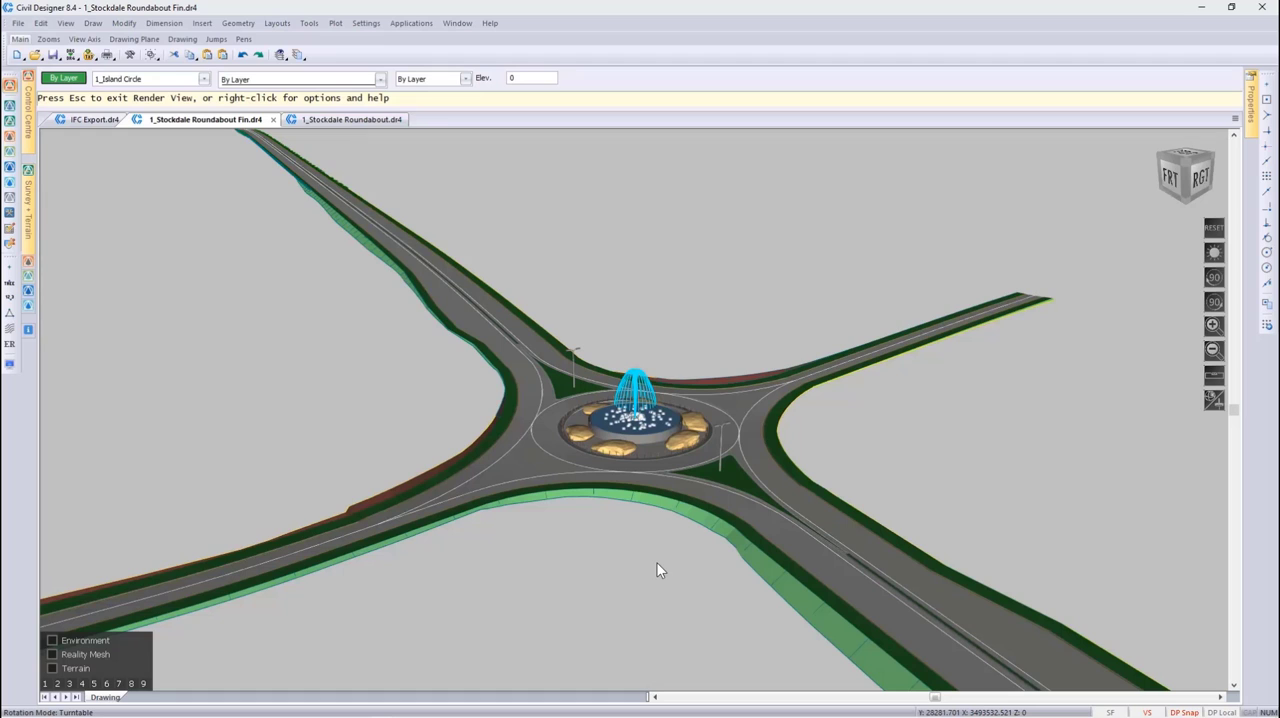
key(Escape)
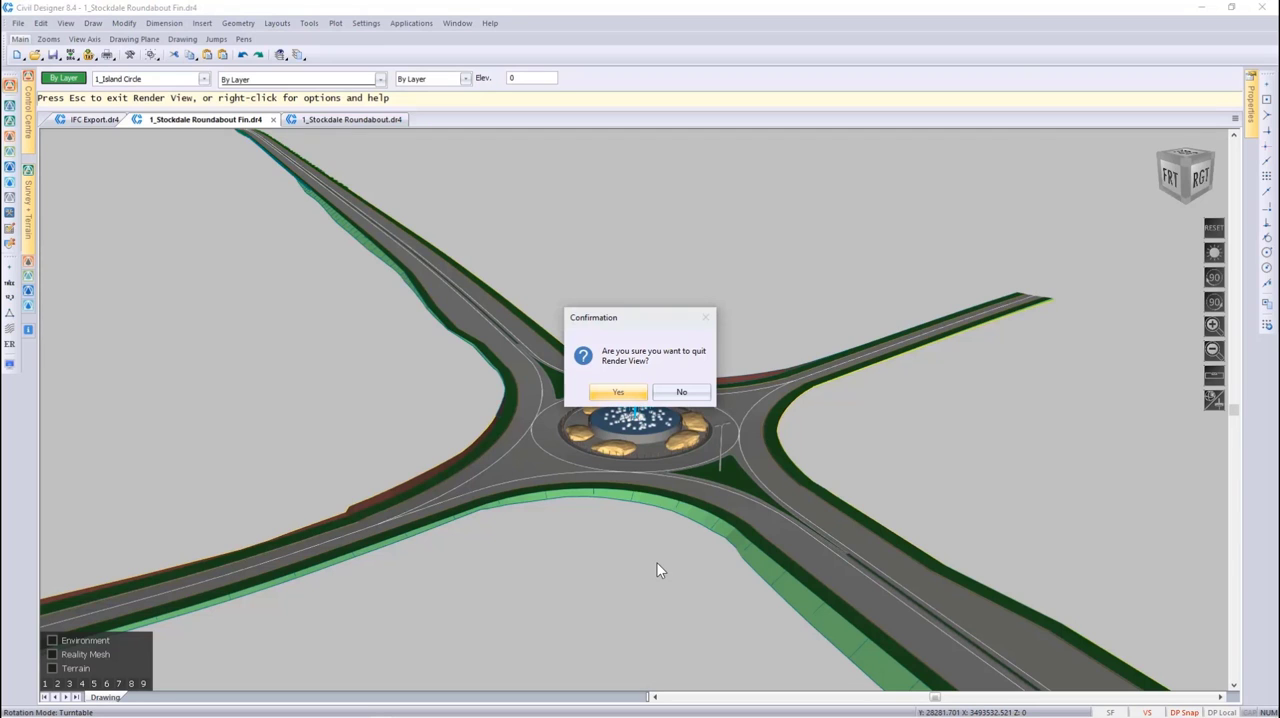
click(619, 393)
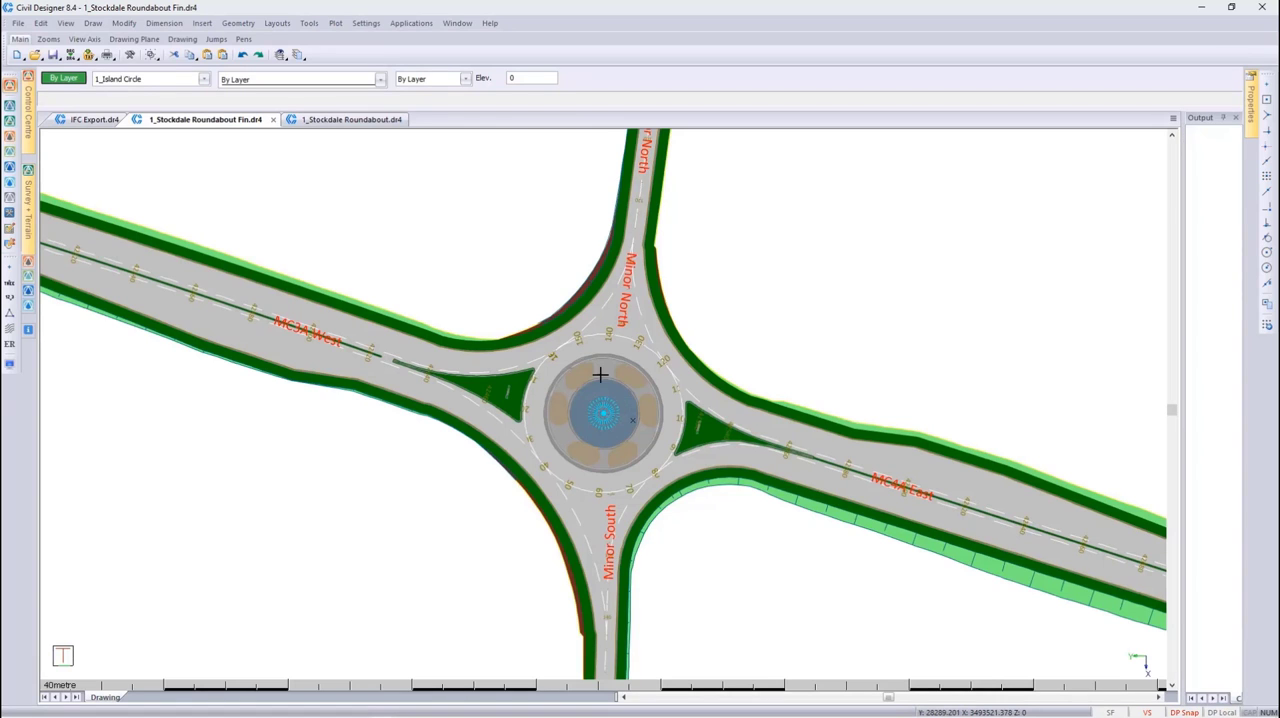
In the 1_Stockdale Roundabout.dr4 drawing, show only the layers of the Demo Roads filter and activate Terrain Mode
click(366, 123)
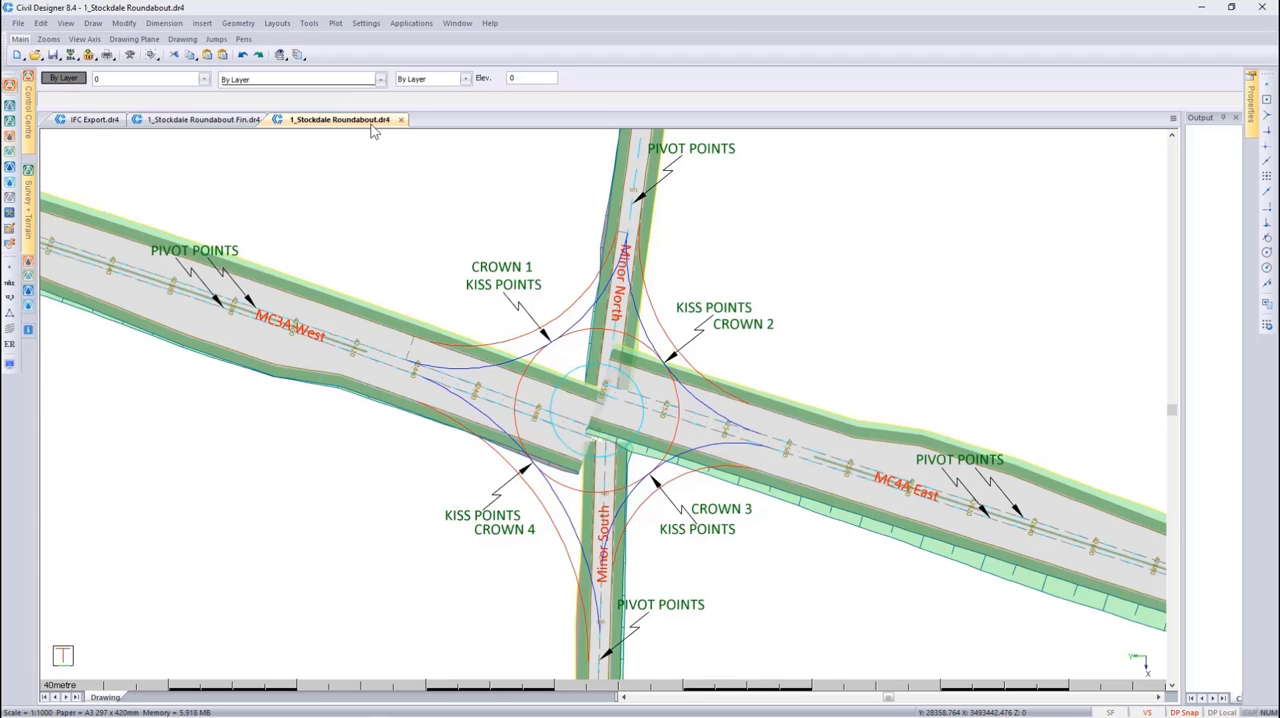
click(178, 74)
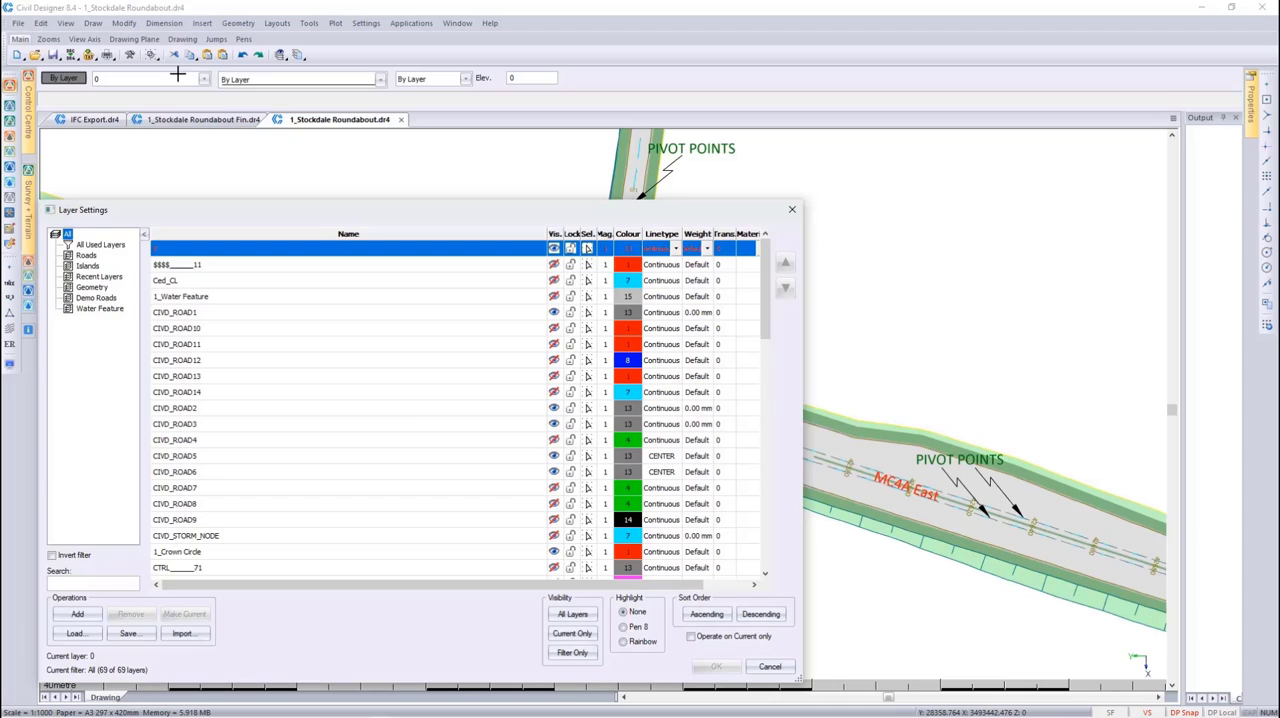
click(96, 298)
click(572, 652)
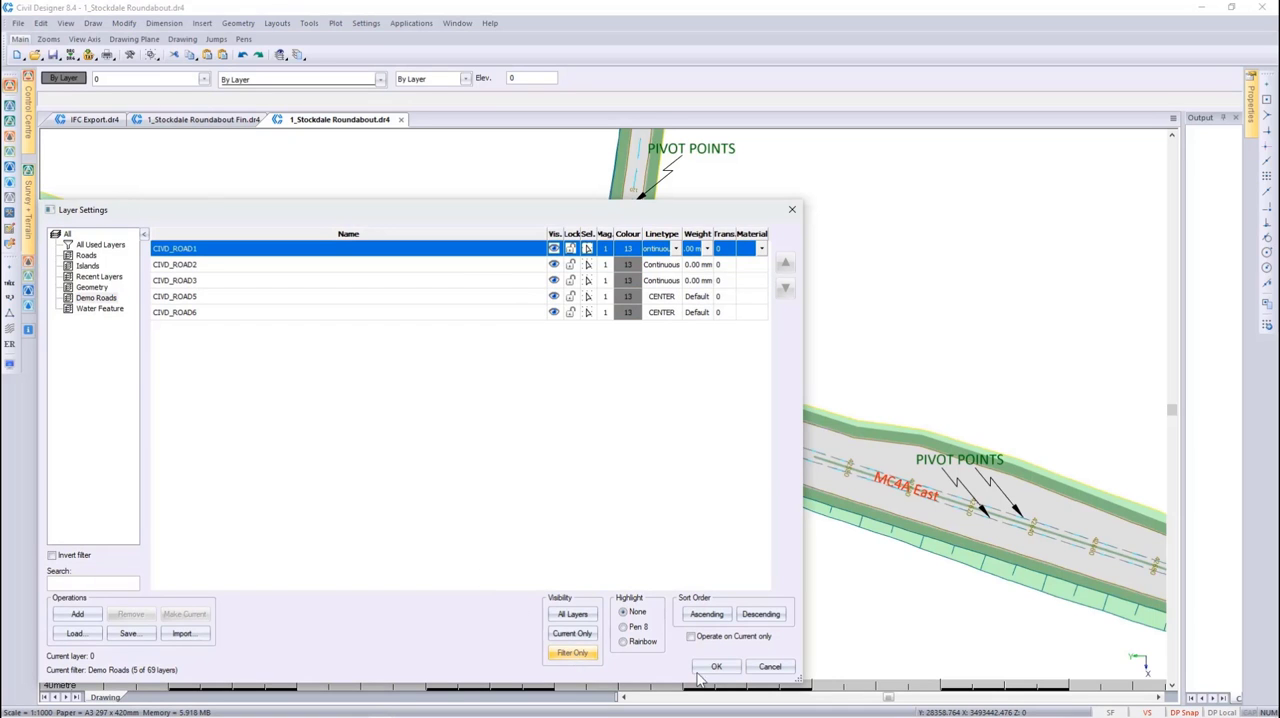
click(714, 667)
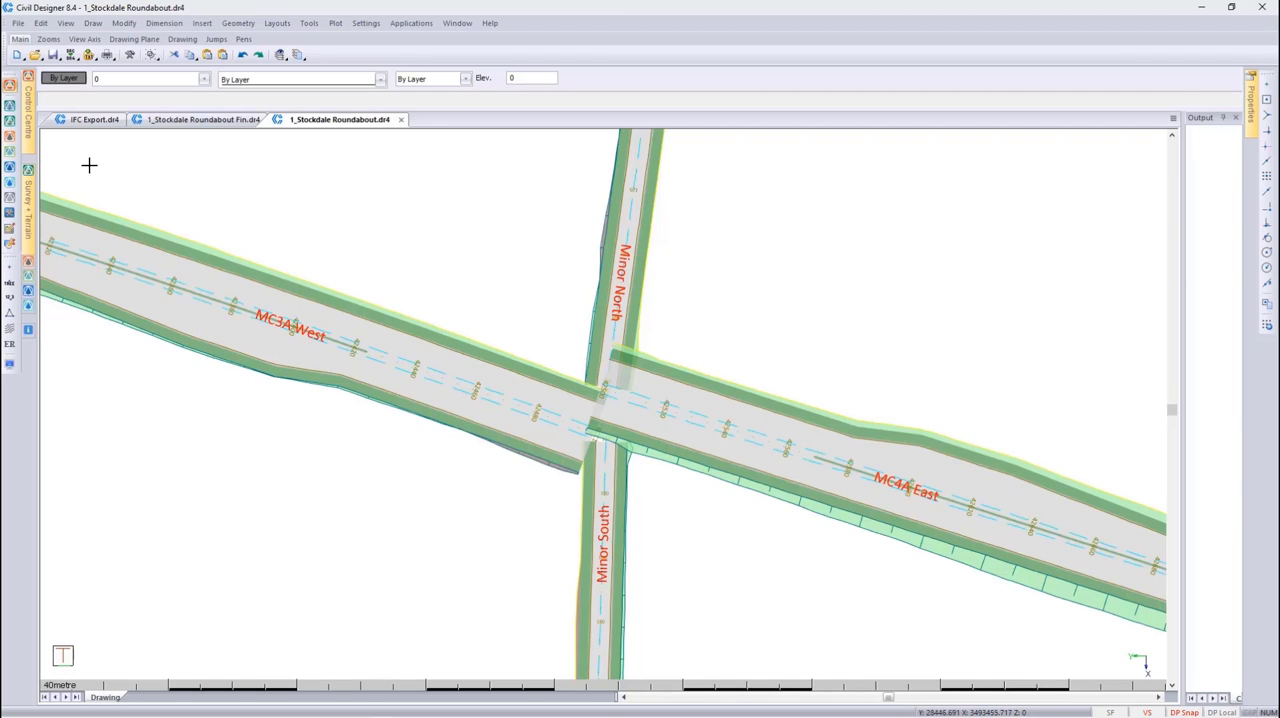
click(10, 128)
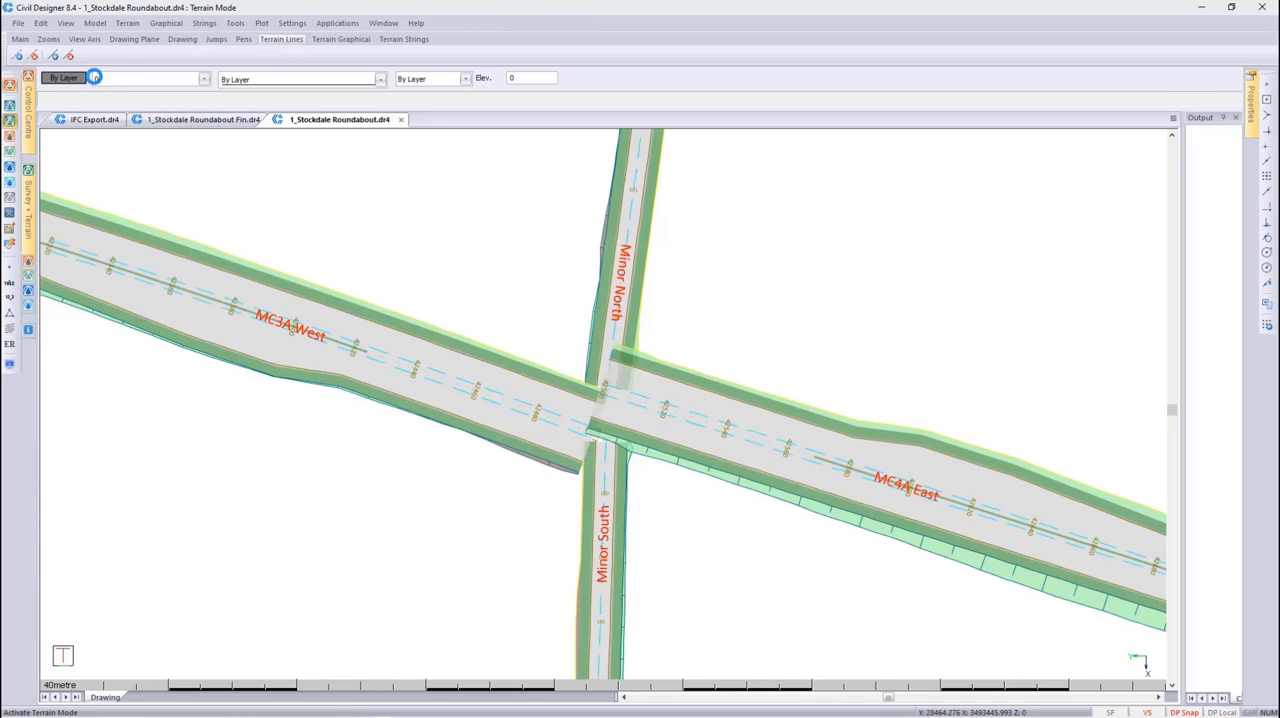
Annotate the percentage slope between two points on MC3A West, interpolated from surface 1 NGL, and undo the annotation
click(166, 23)
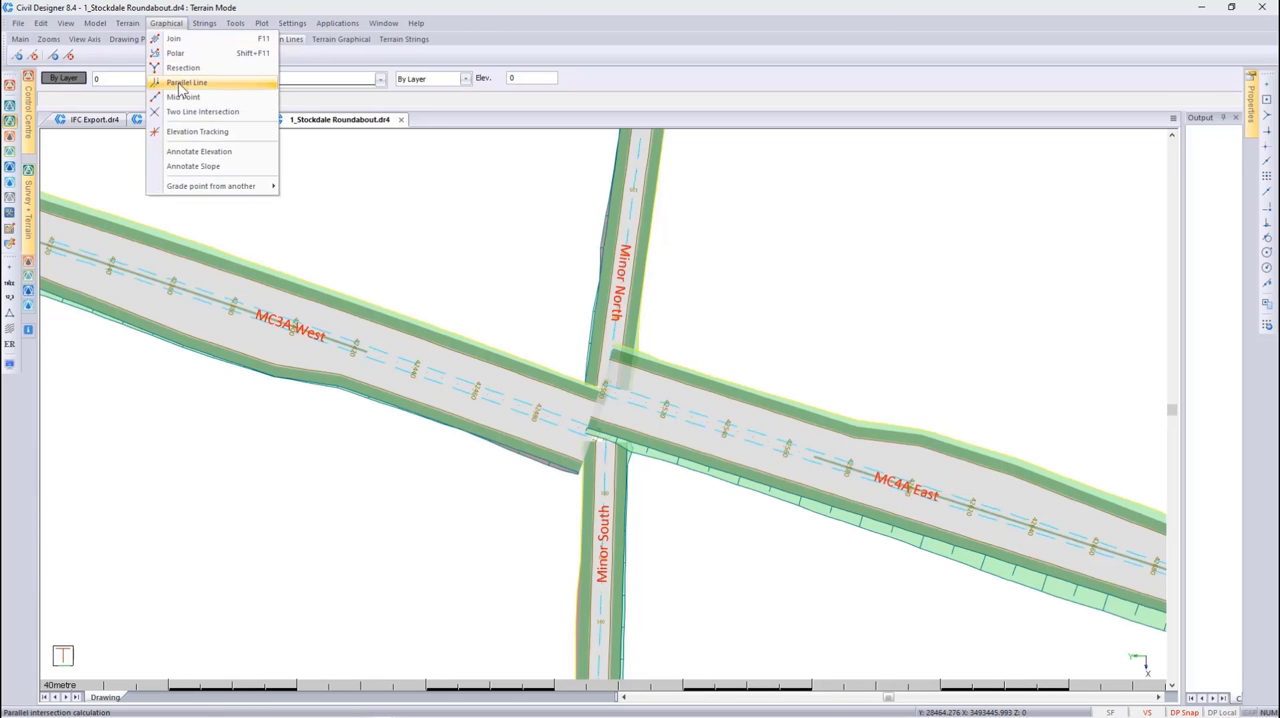
click(200, 167)
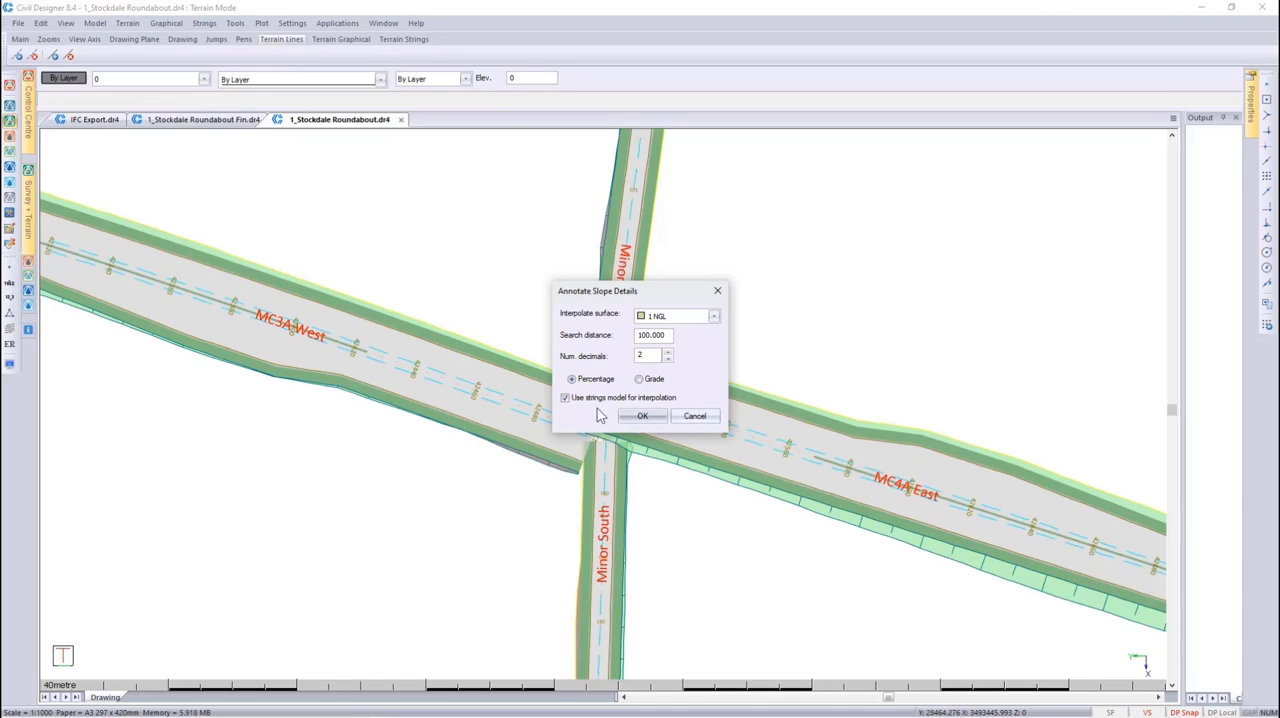
click(642, 416)
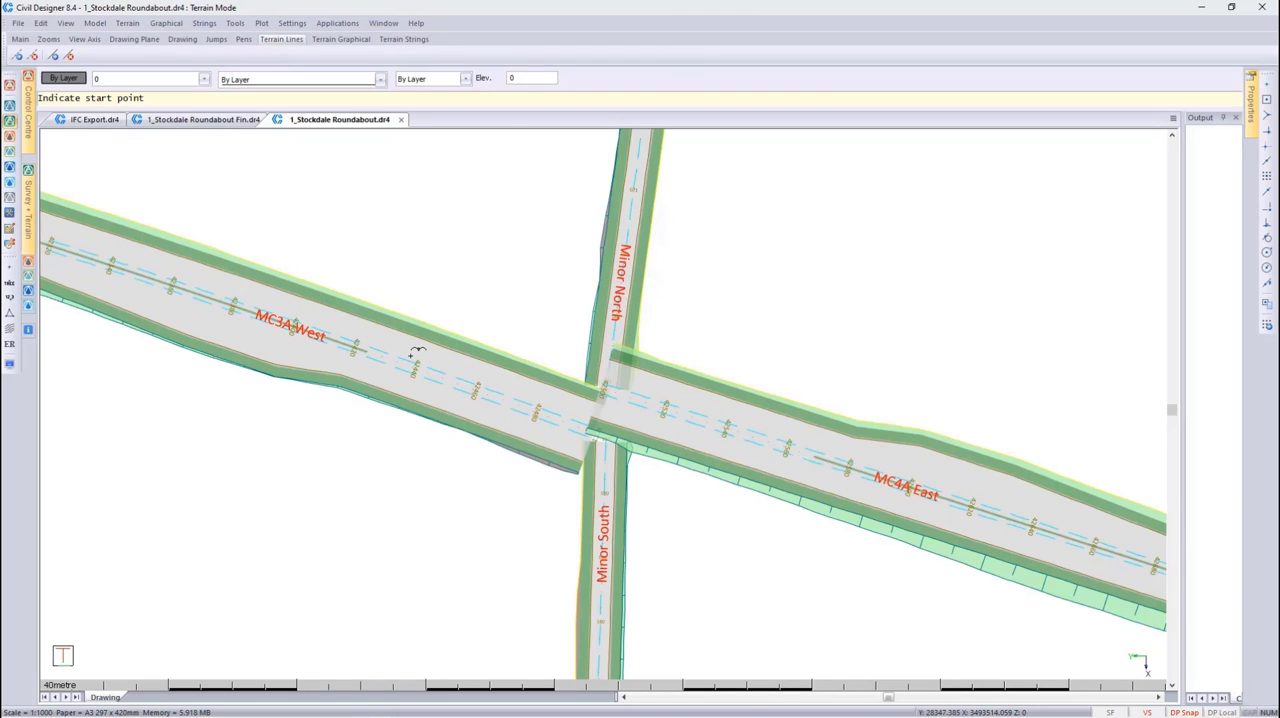
click(400, 345)
click(482, 372)
right_click(476, 376)
click(483, 388)
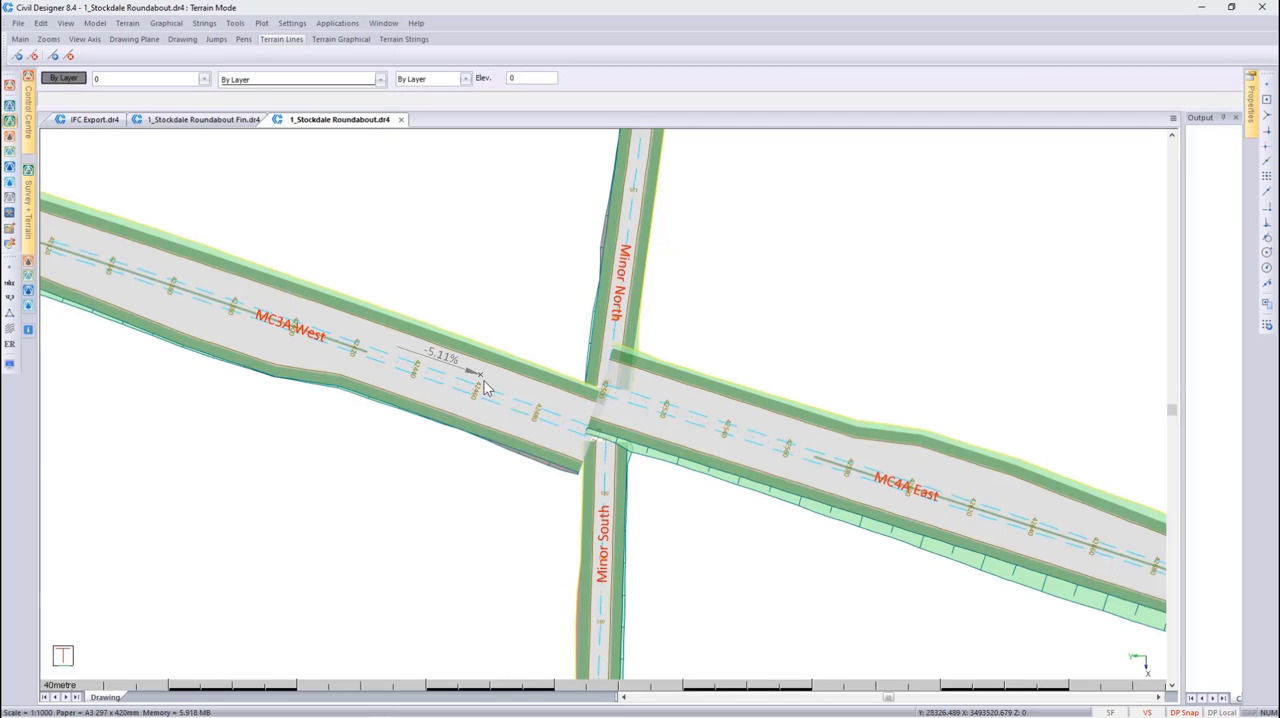
key(ctrl+z)
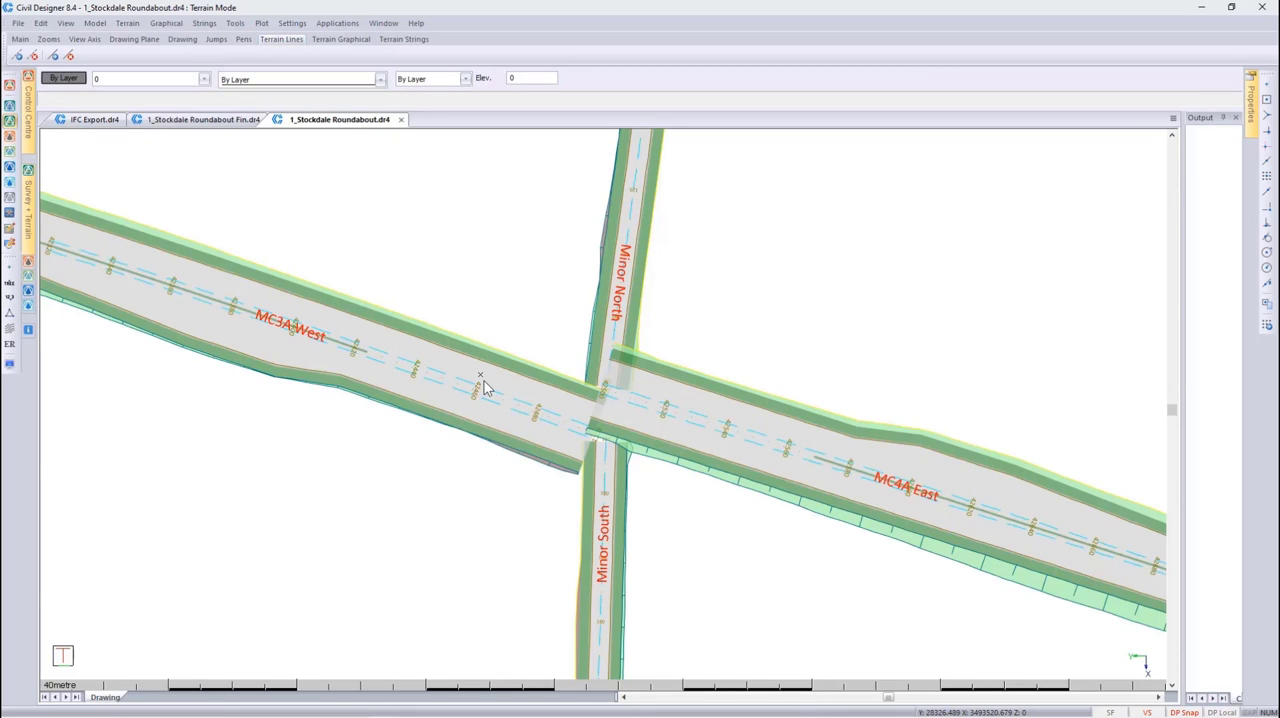
Set the flat slope tolerance to 0.5 % in the drainage display options of the Road Strings display settings
click(10, 362)
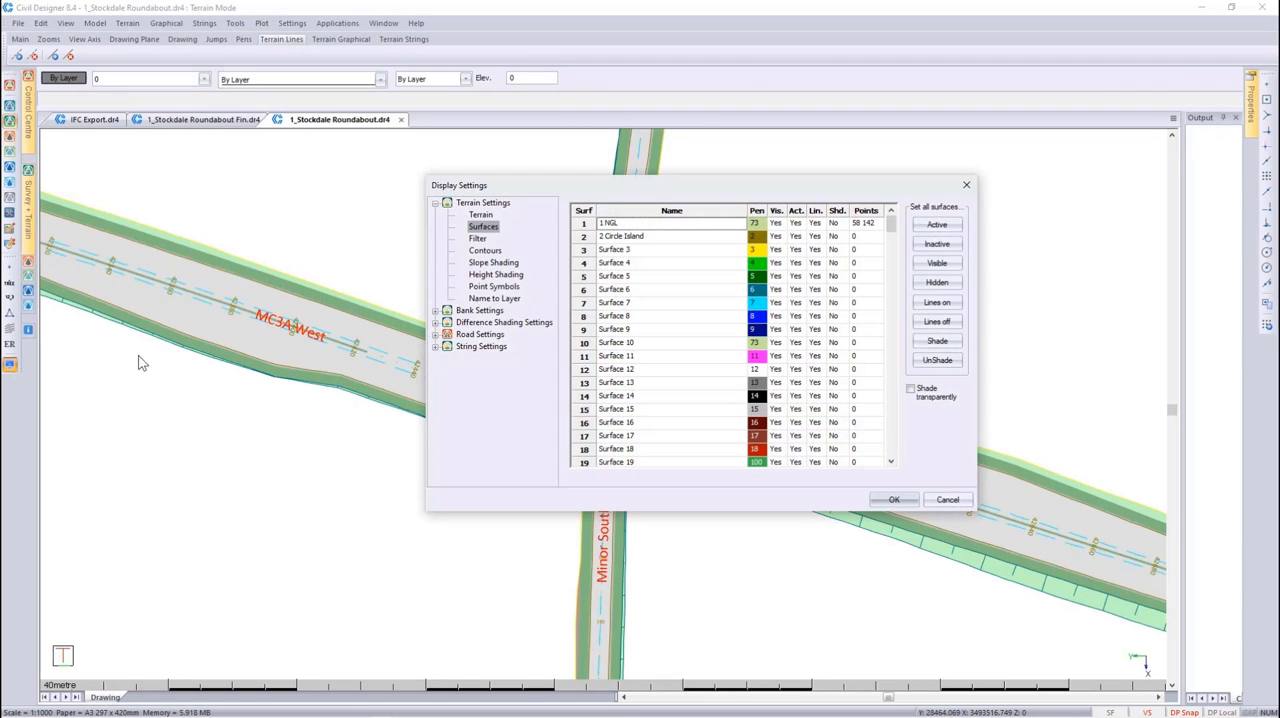
click(436, 334)
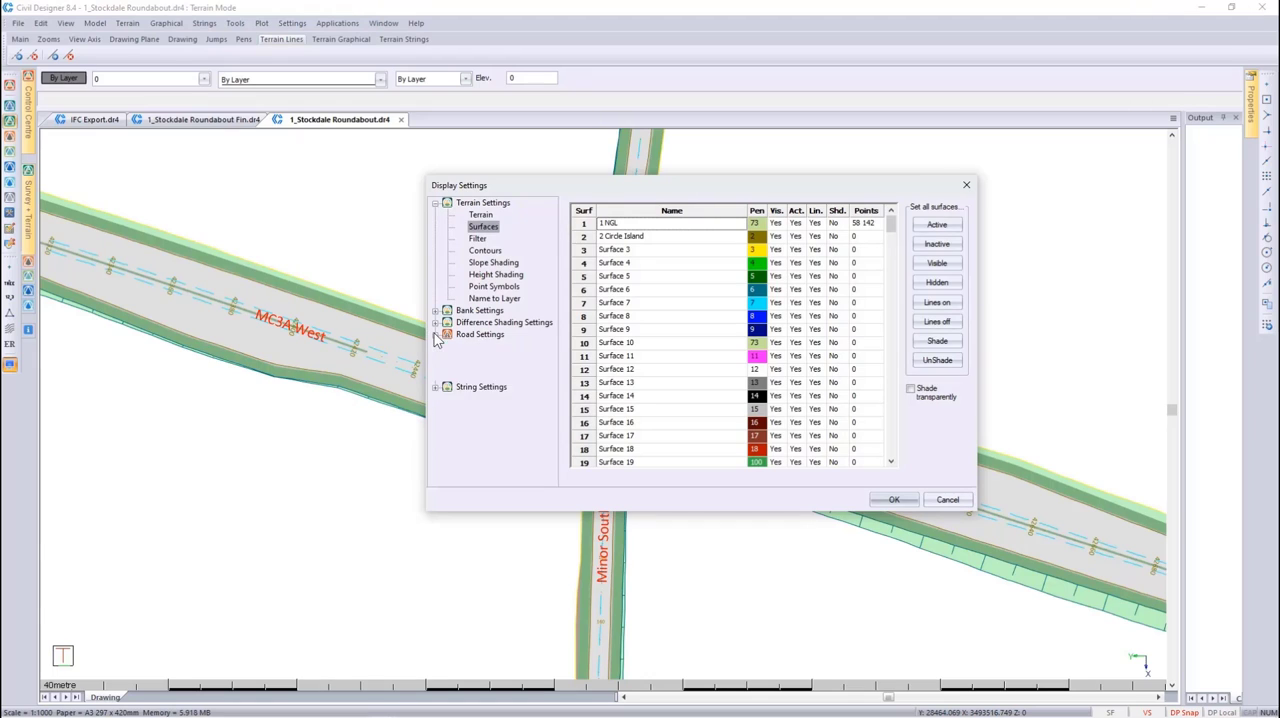
click(492, 382)
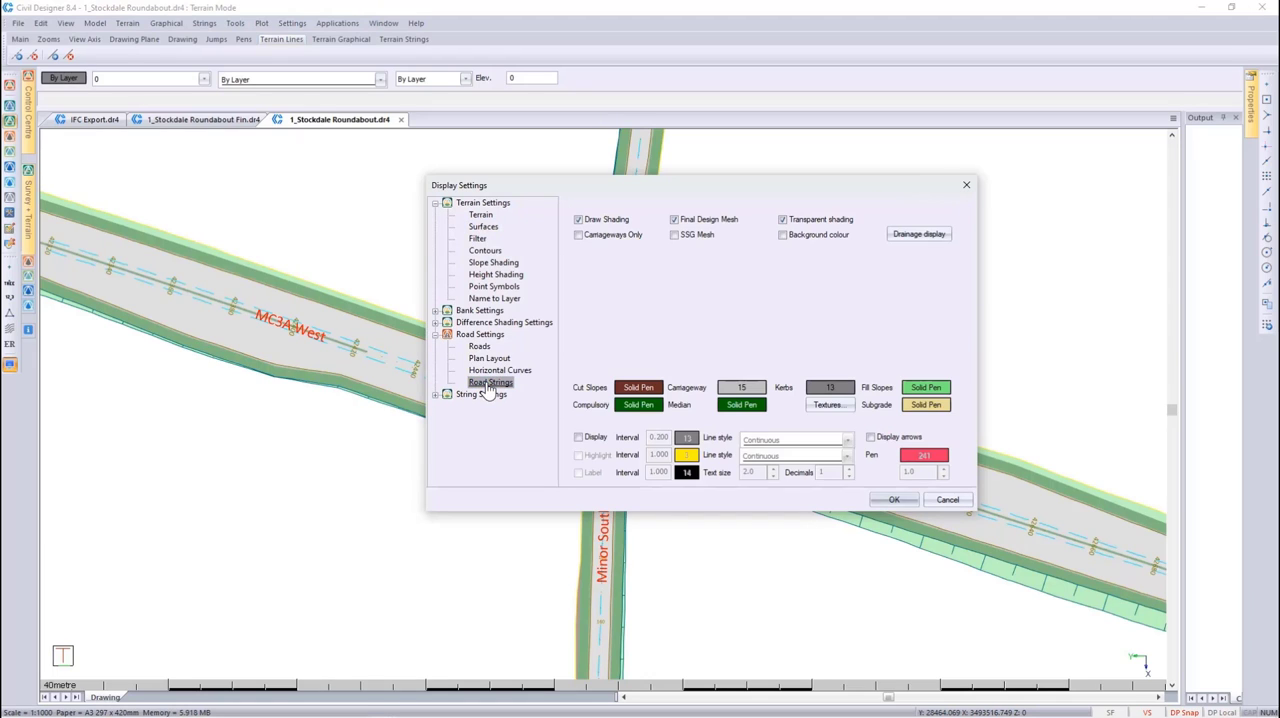
click(907, 233)
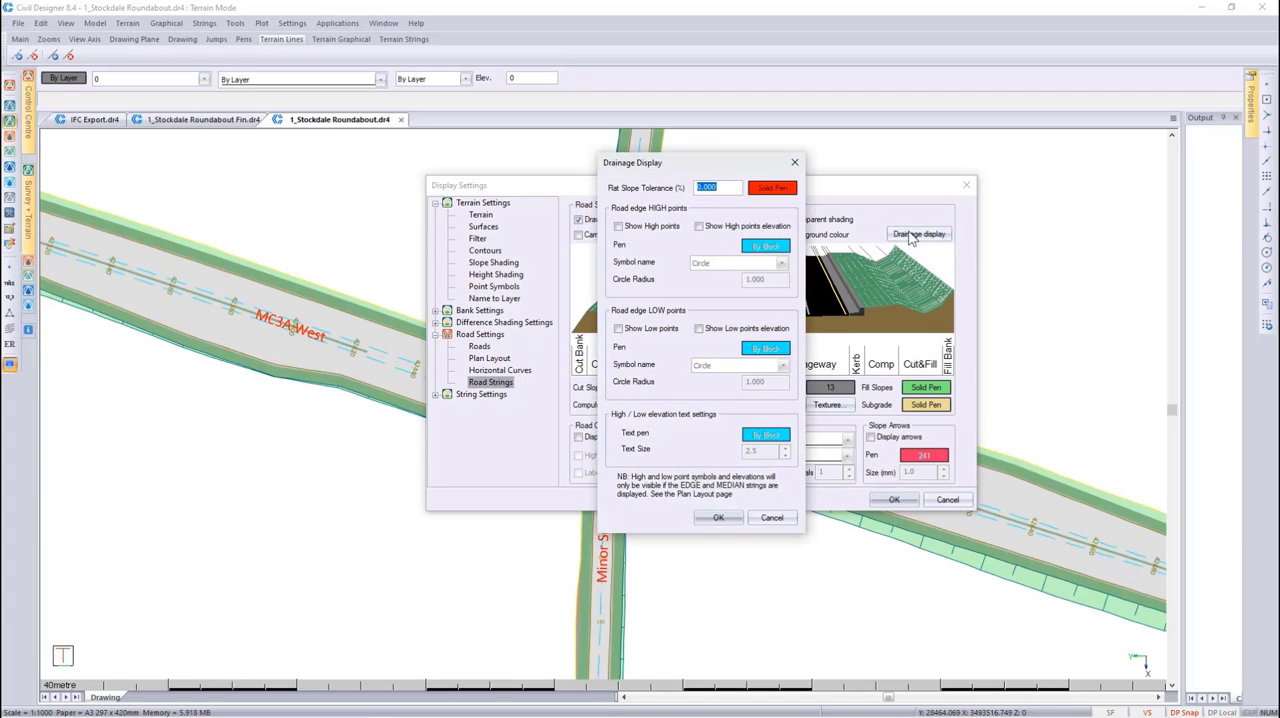
text(0.5)
click(715, 516)
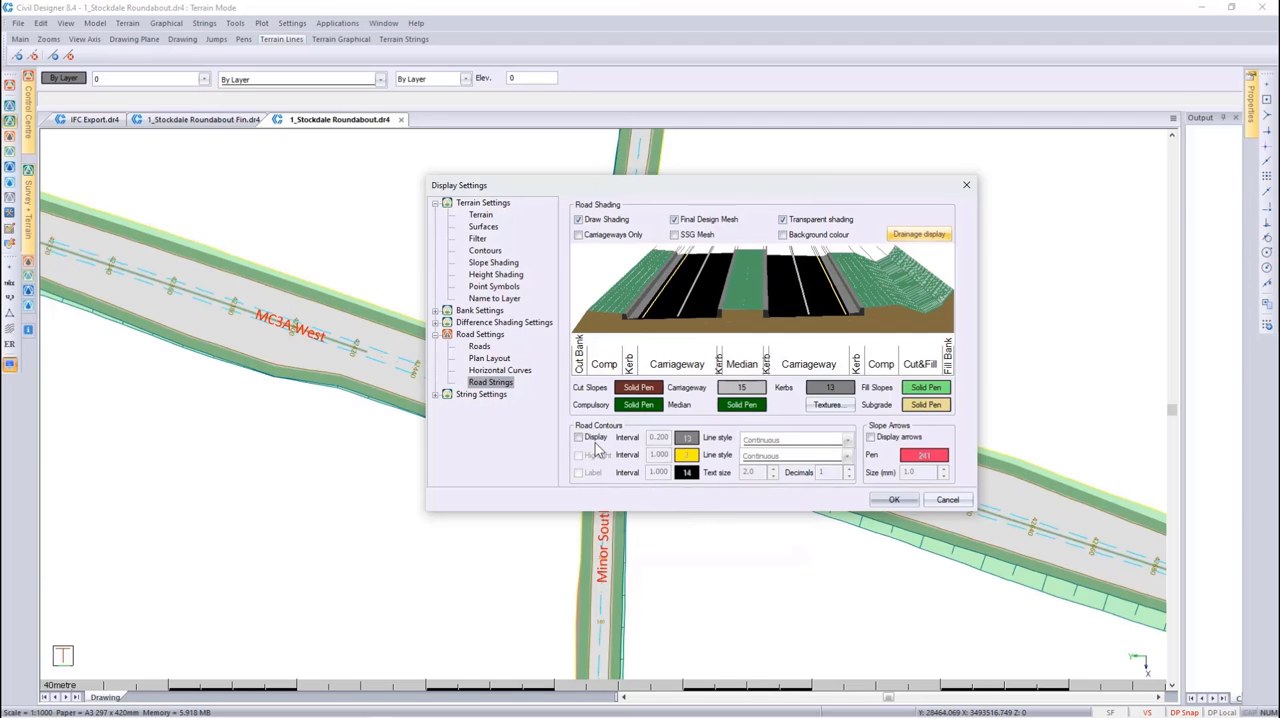
Turn on the road contours and the slope arrows, with pen 13 for the arrows, and apply the display settings
click(593, 439)
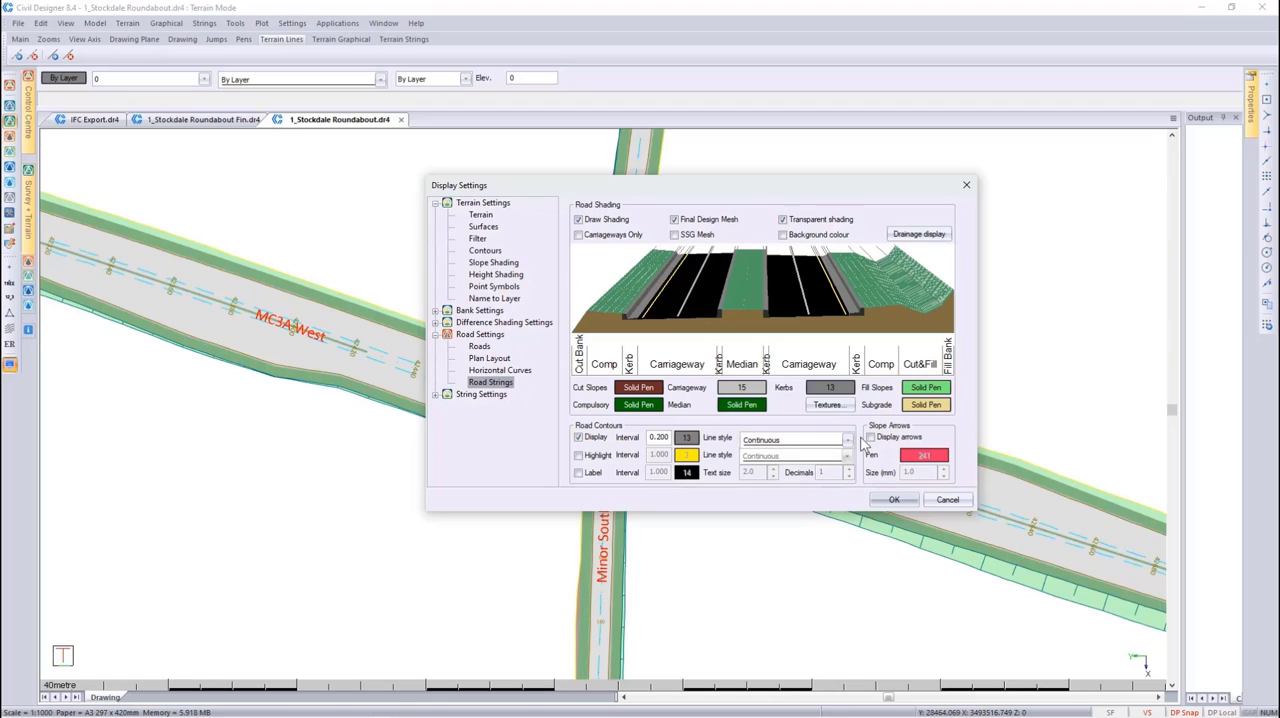
click(871, 437)
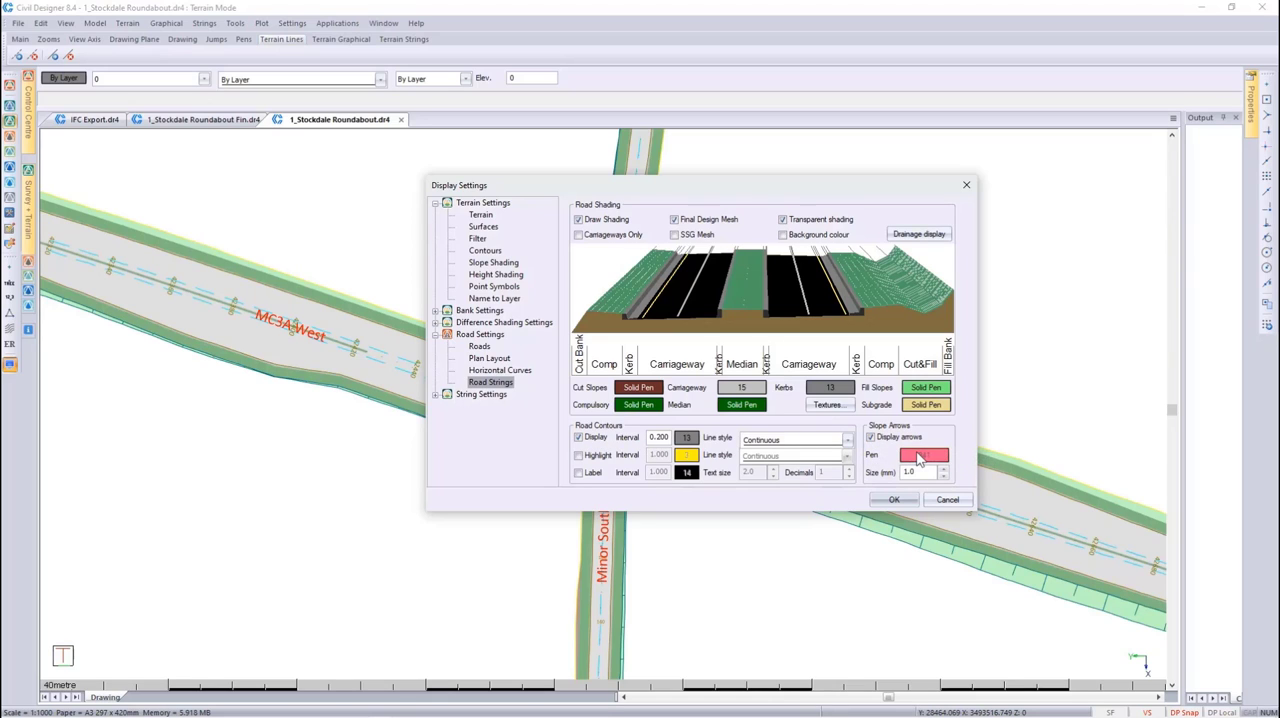
click(922, 455)
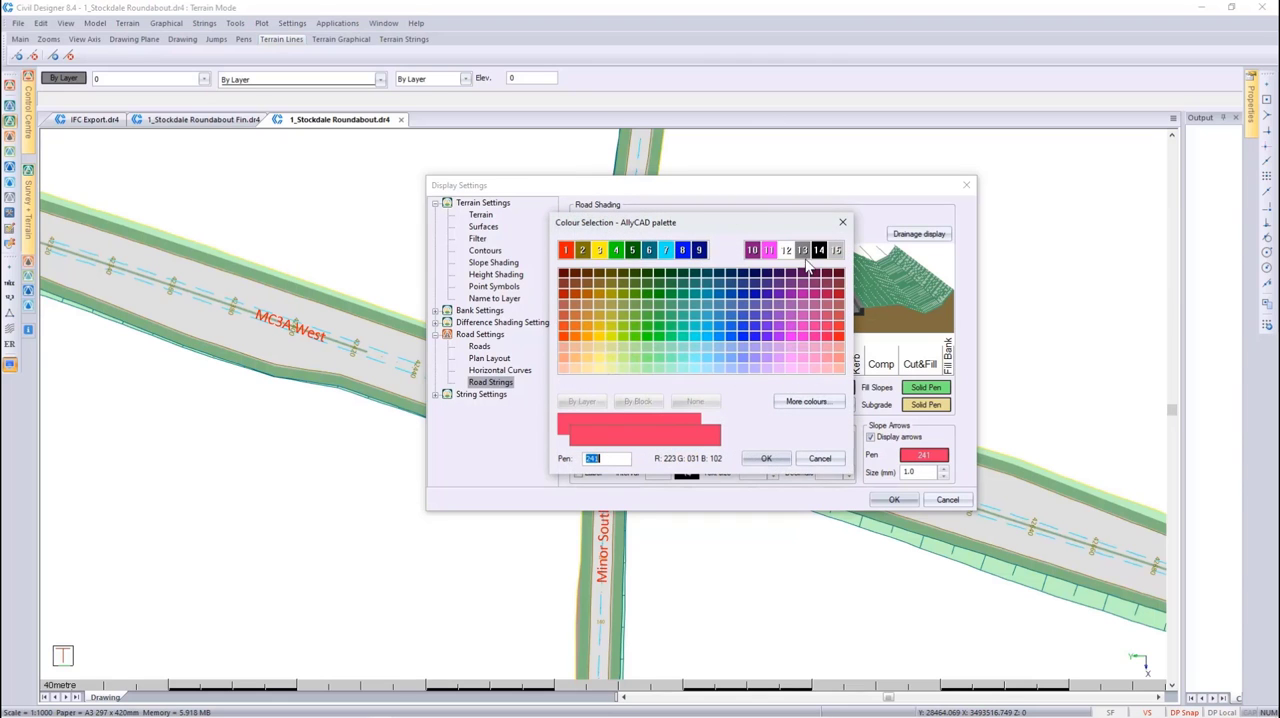
click(802, 250)
click(765, 458)
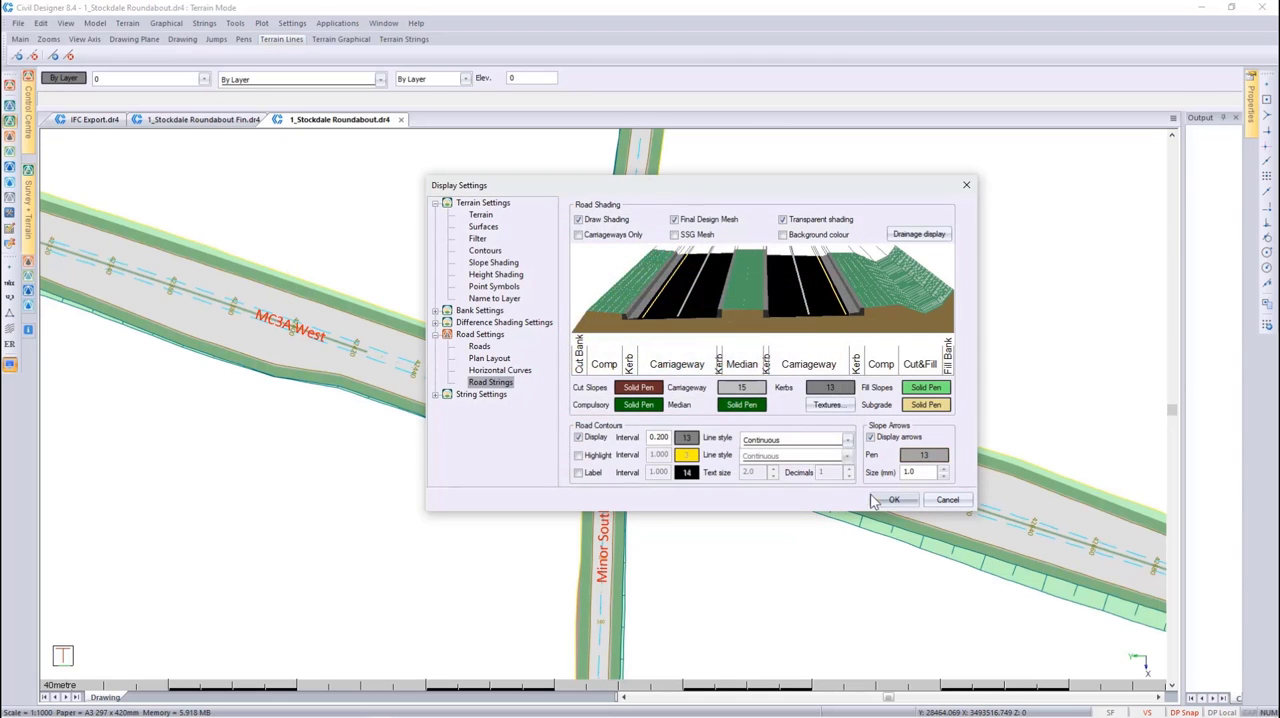
click(884, 499)
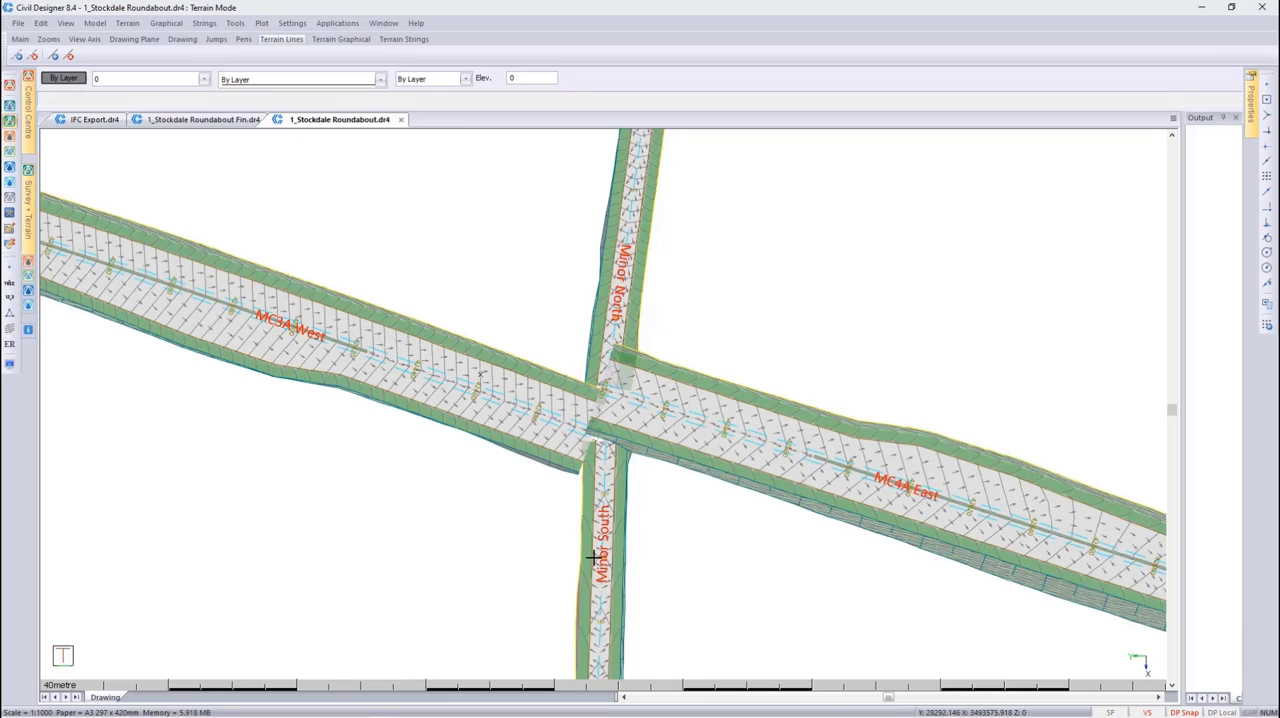
Activate Roads Mode and review the roads in the Road Selection list, leaving the current road selection as it is
click(10, 136)
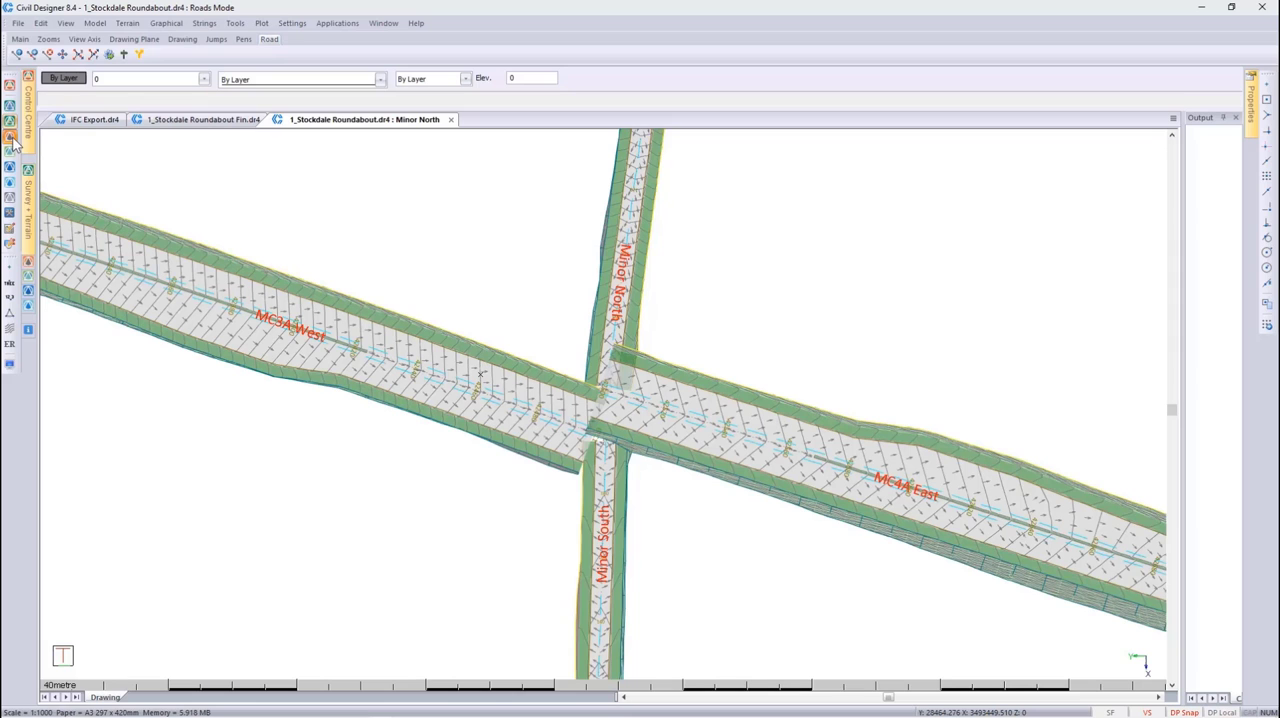
click(18, 23)
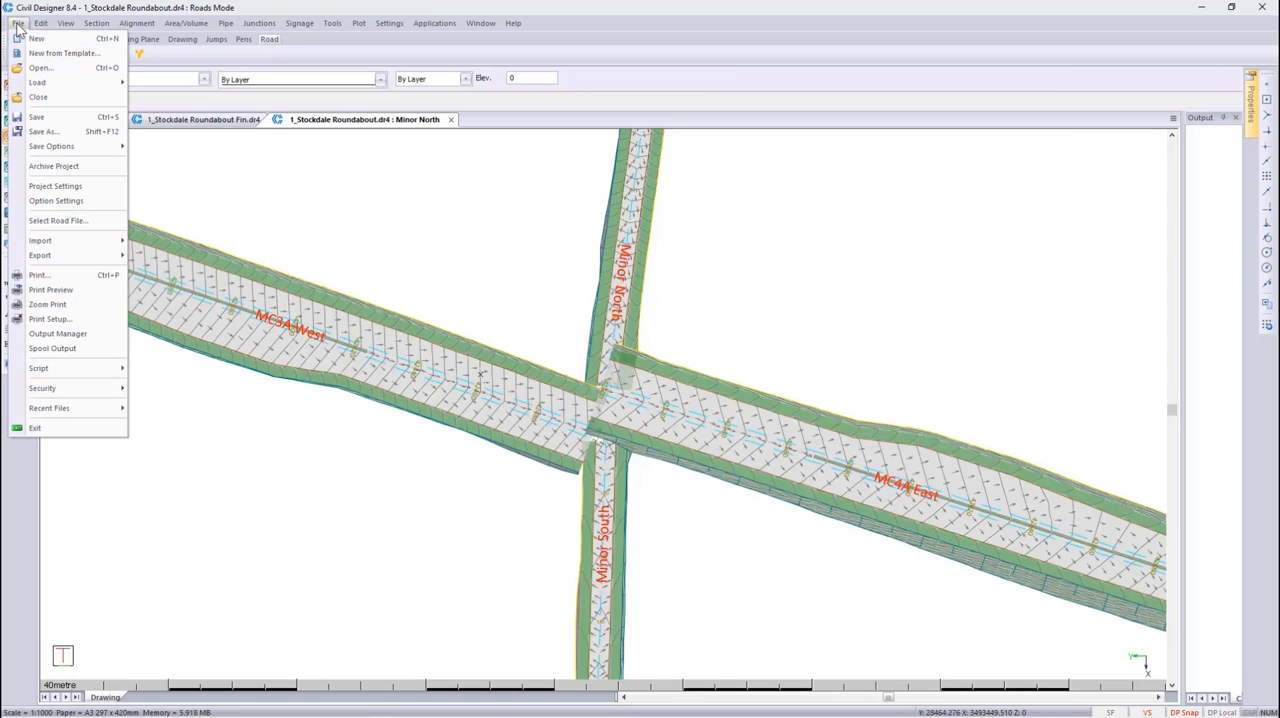
click(63, 220)
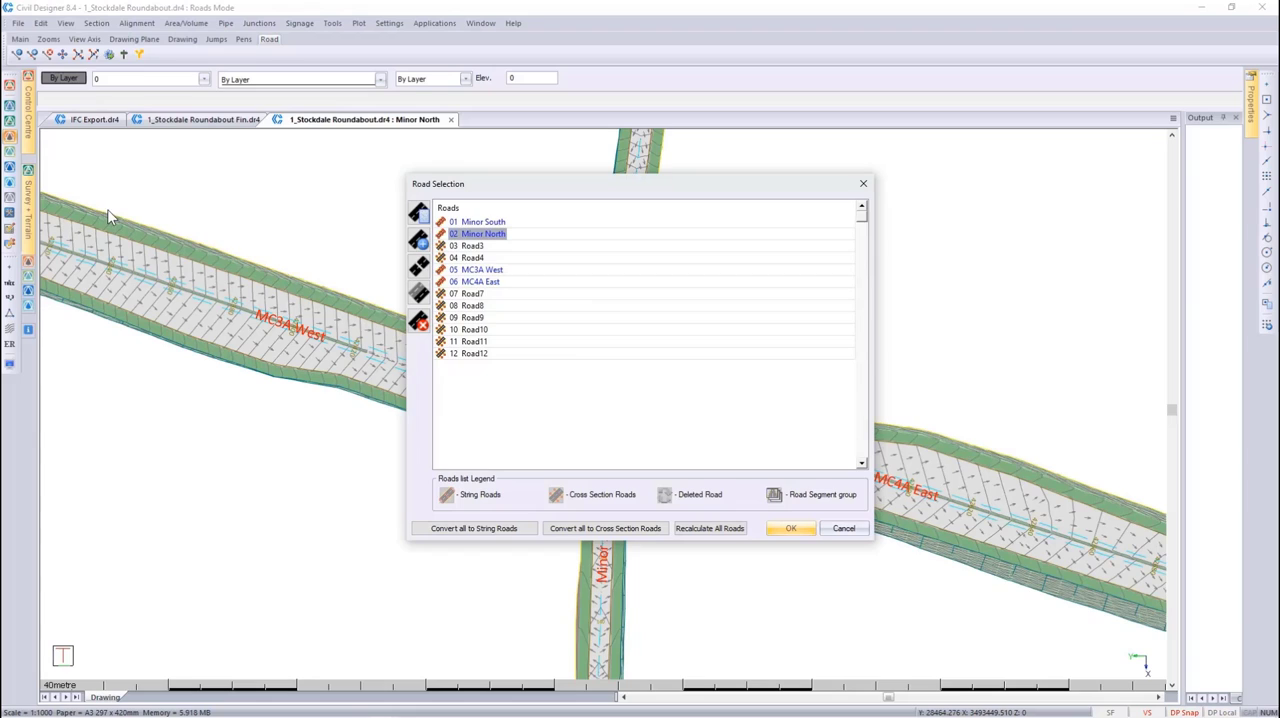
click(465, 222)
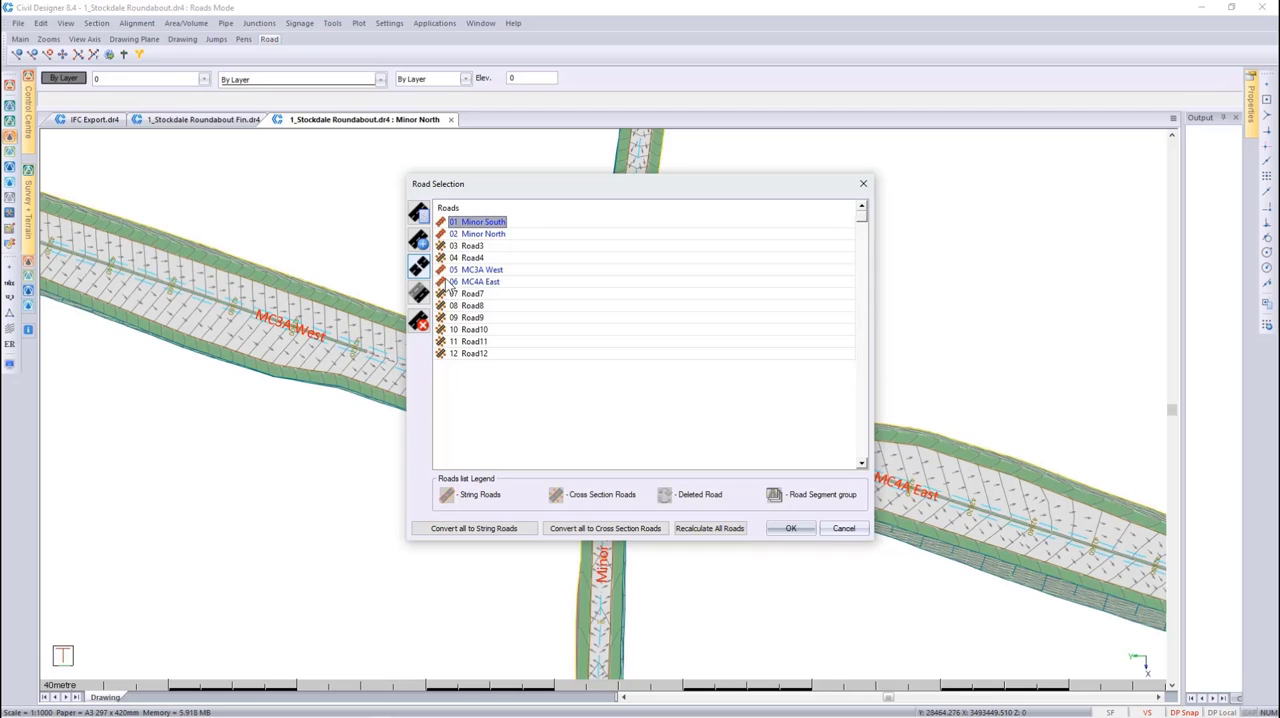
click(830, 529)
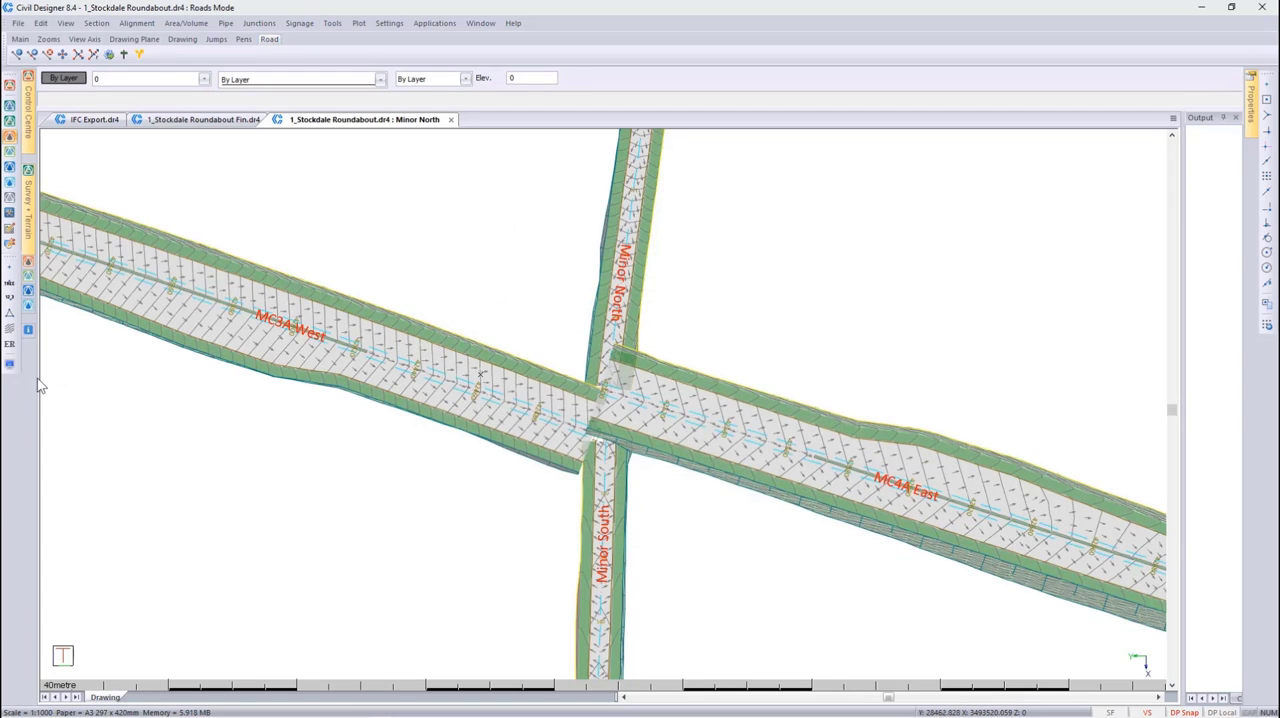
Set the flat slope tolerance to 5 % in the drainage display options of the Road Strings display settings
click(9, 364)
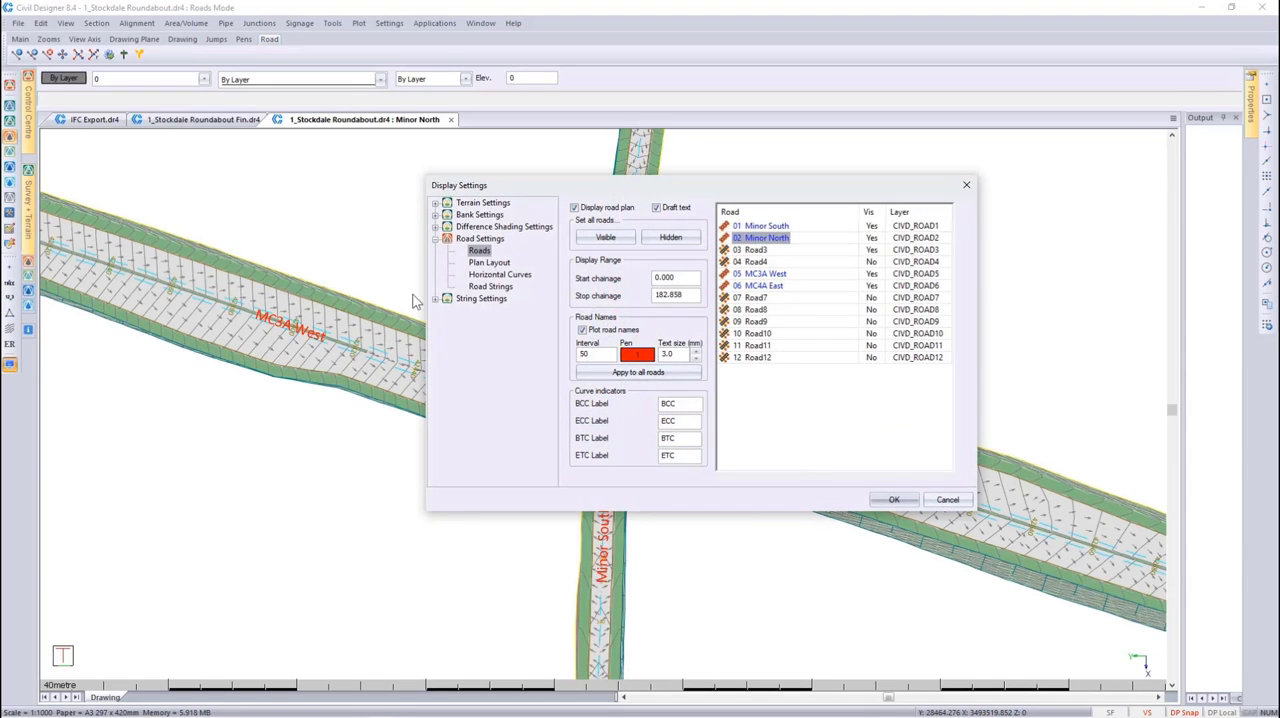
click(490, 286)
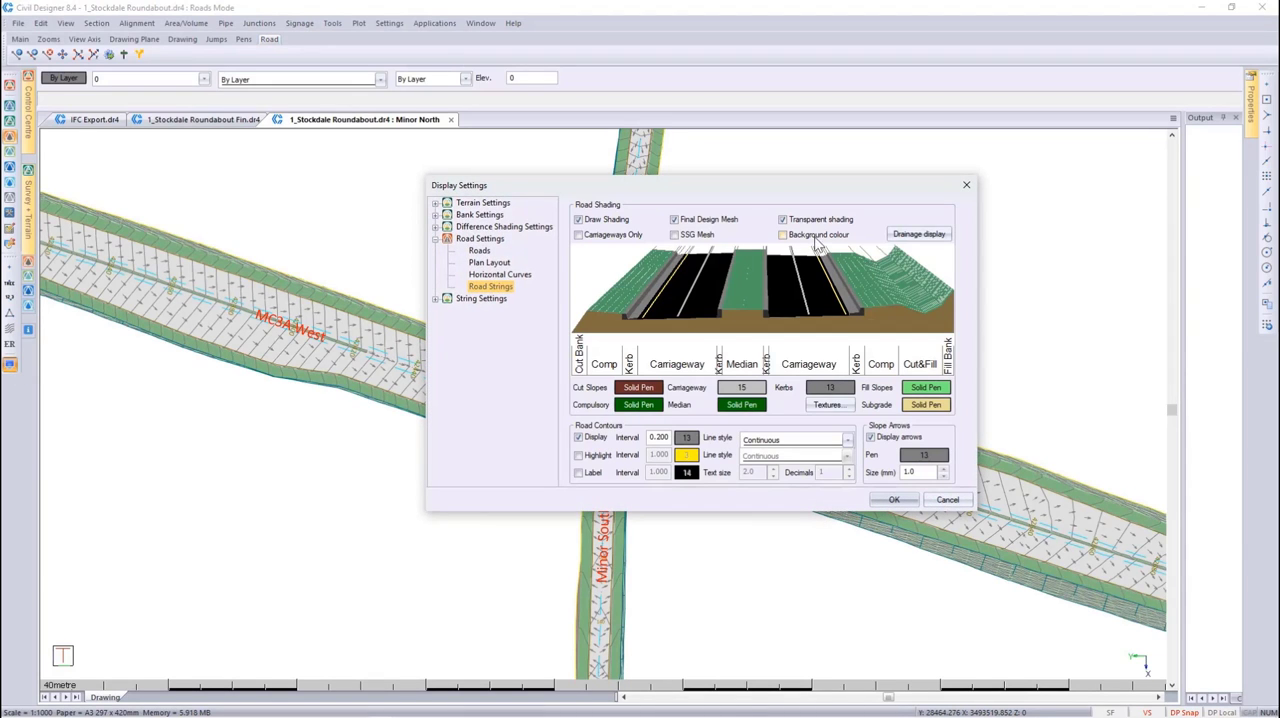
click(895, 234)
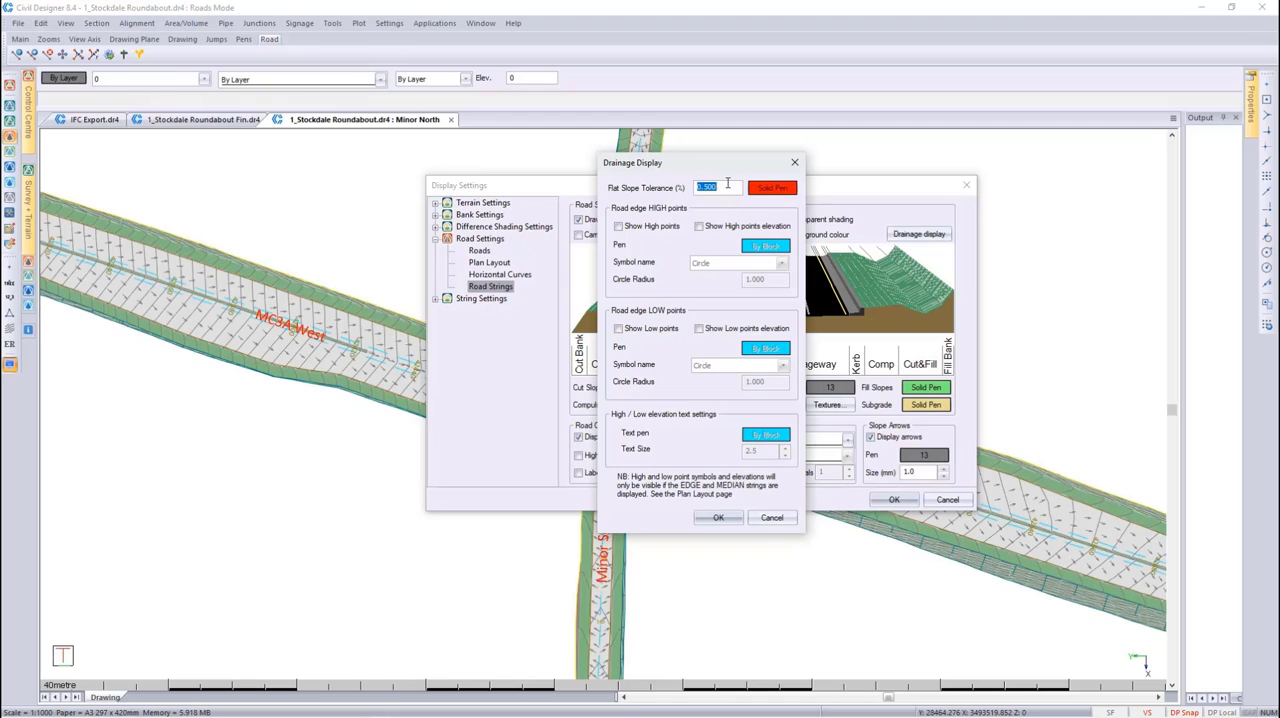
text(5)
click(721, 517)
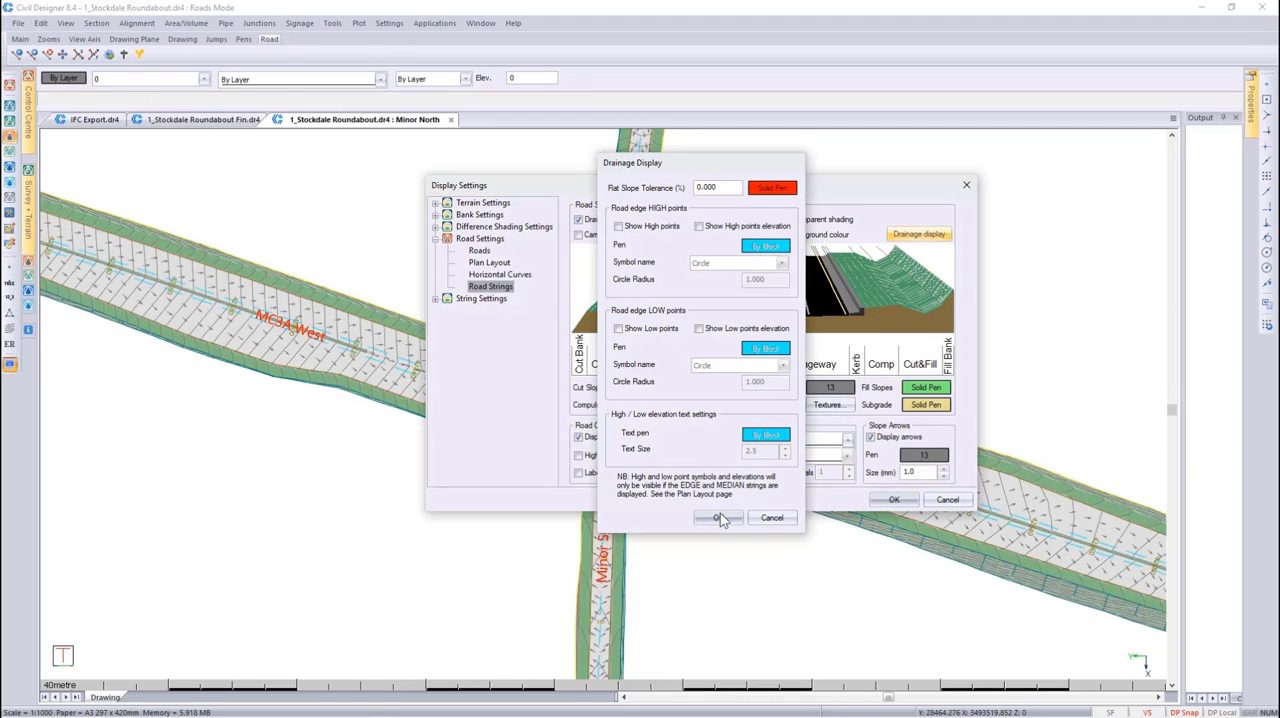
Turn off the road contours and the slope arrows, and apply the display settings
click(578, 437)
click(870, 437)
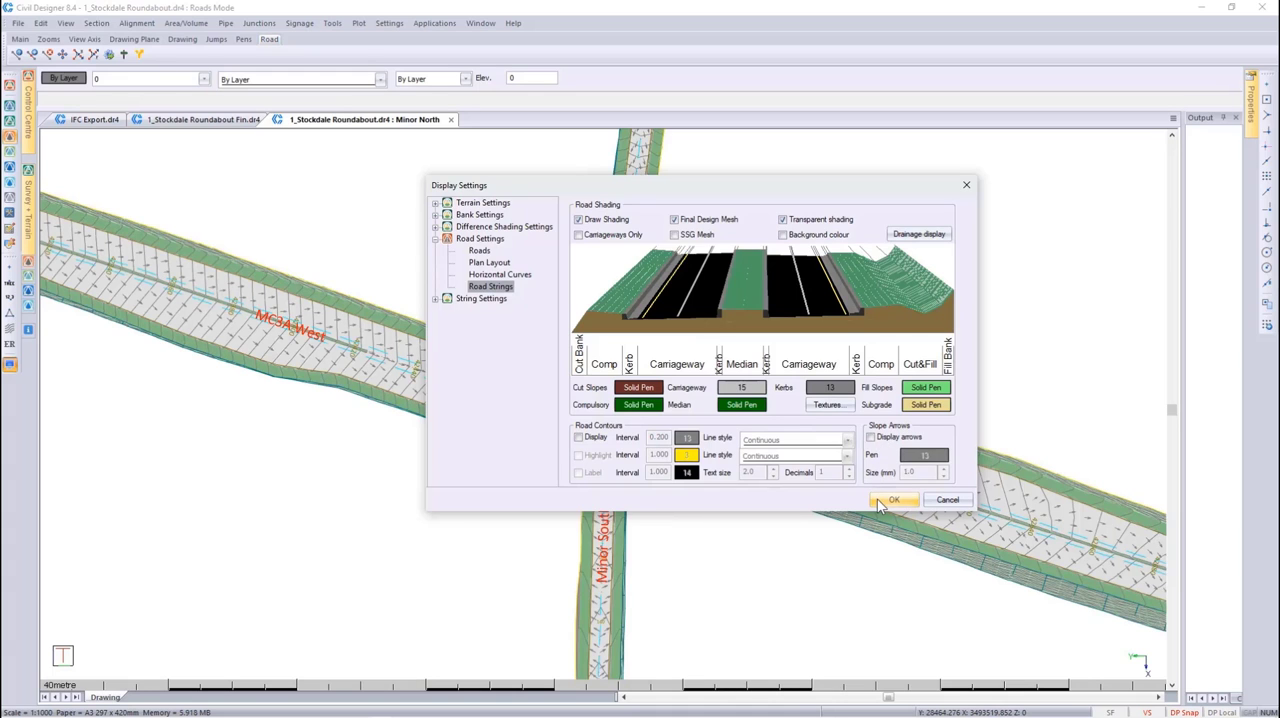
click(891, 499)
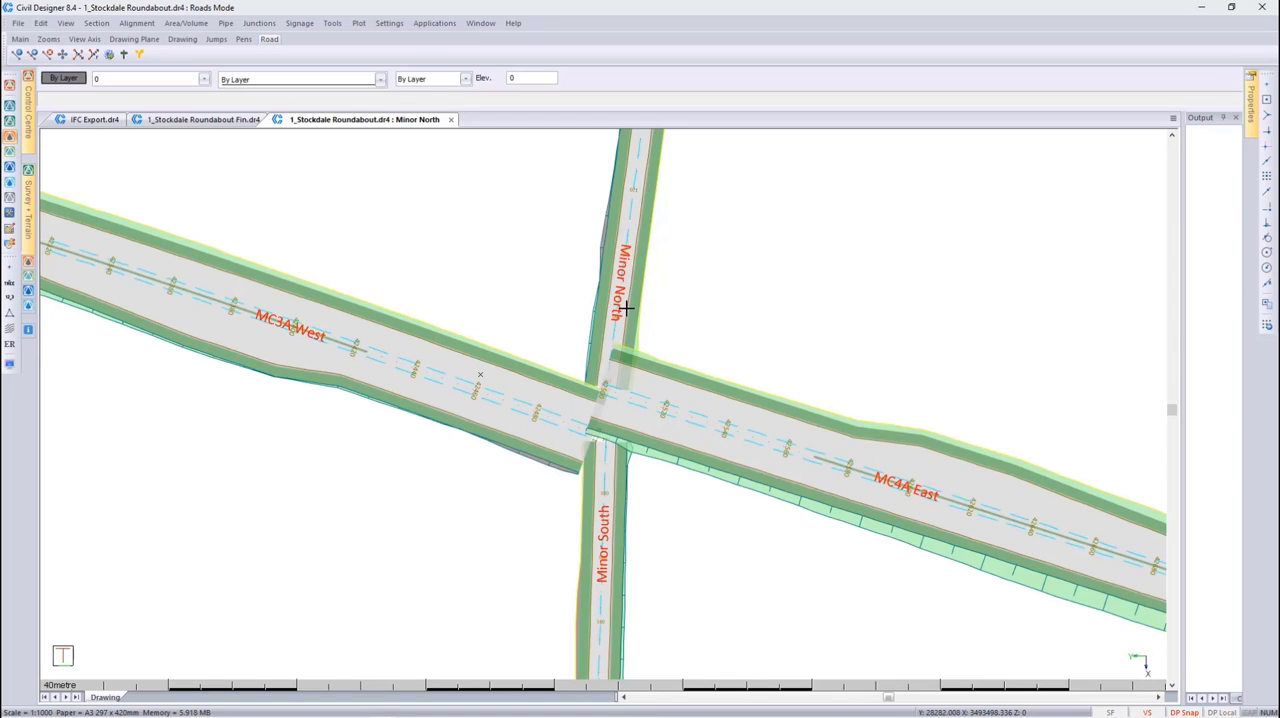
Select the Minor North road and open its Dual2Single.tem template from the road template paths in the Template Editor
click(620, 243)
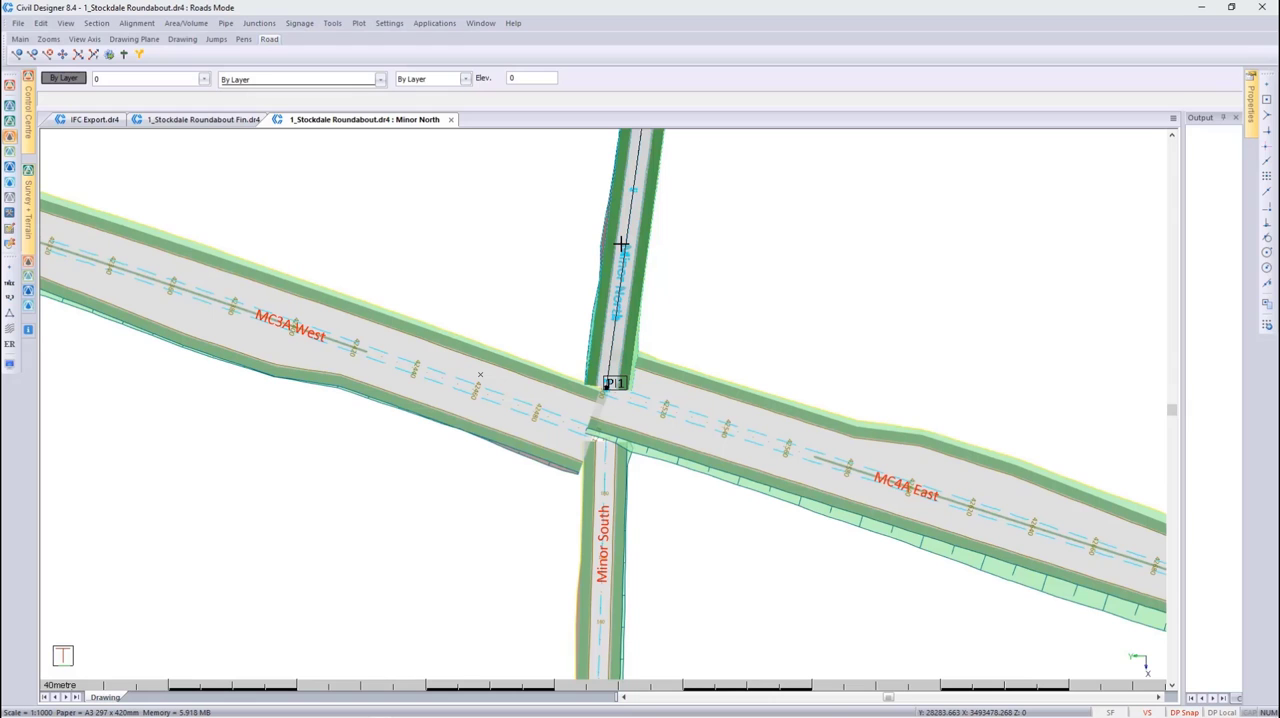
click(332, 23)
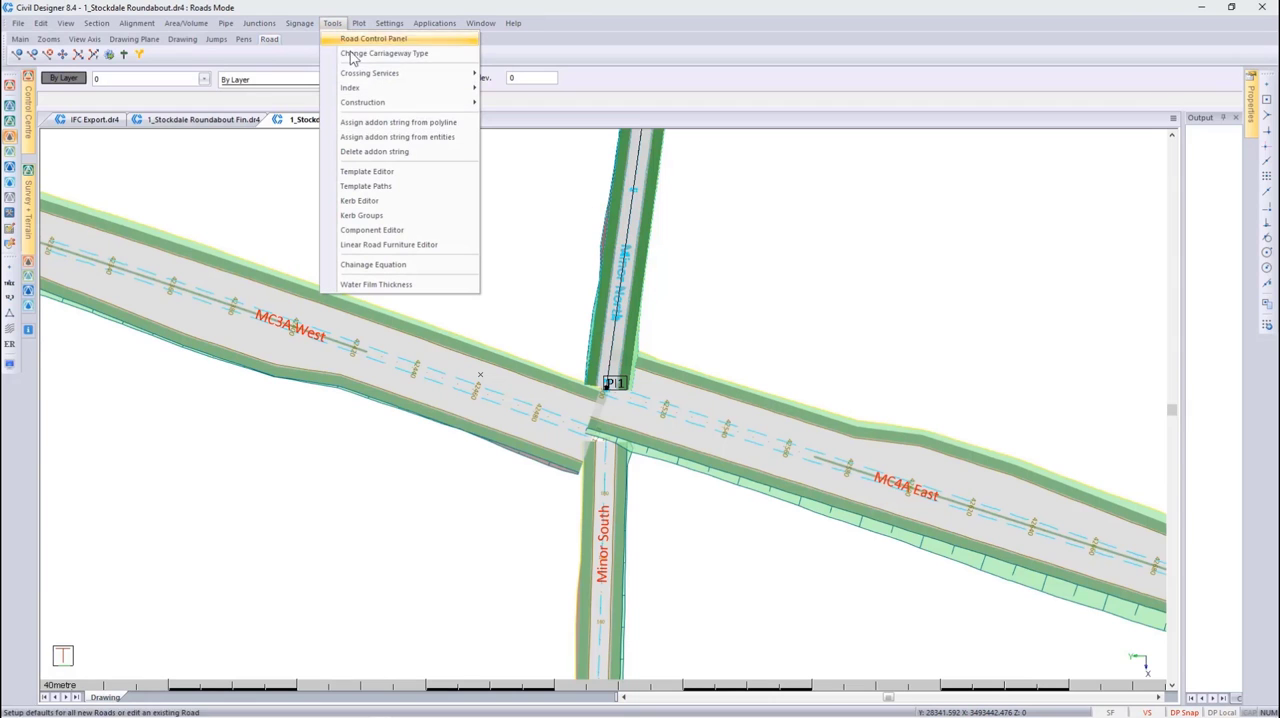
click(370, 186)
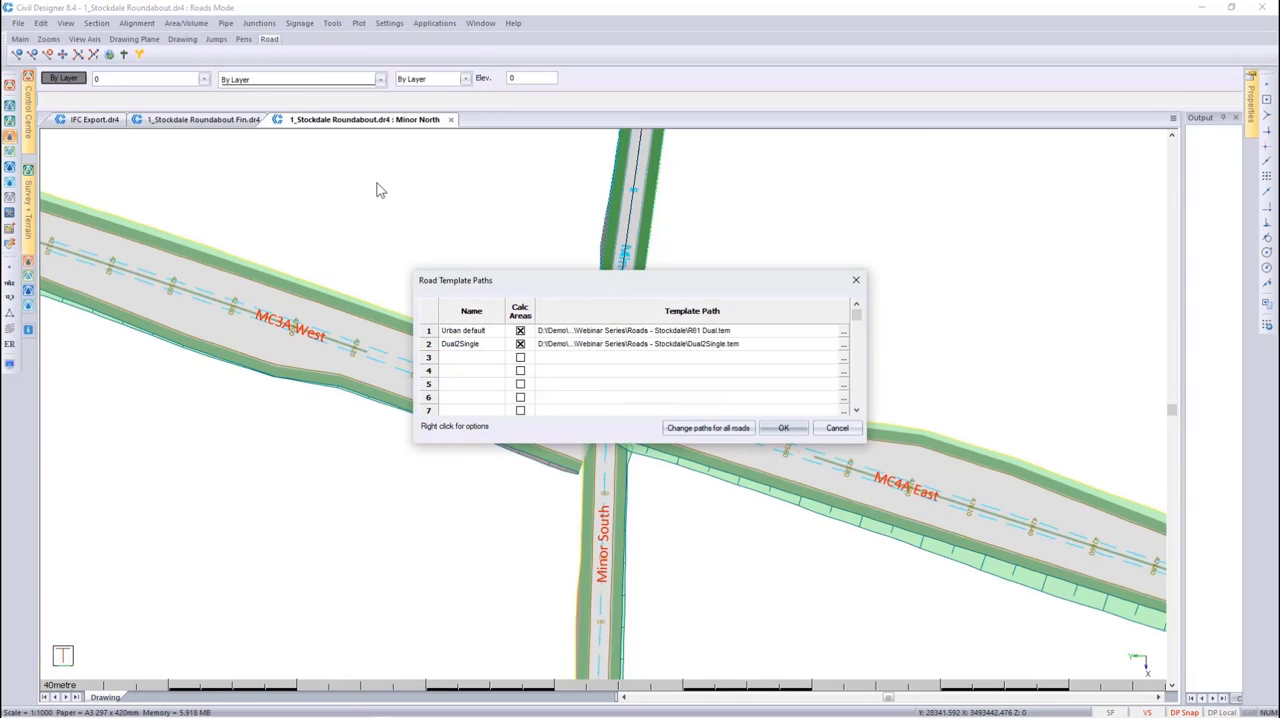
right_click(724, 349)
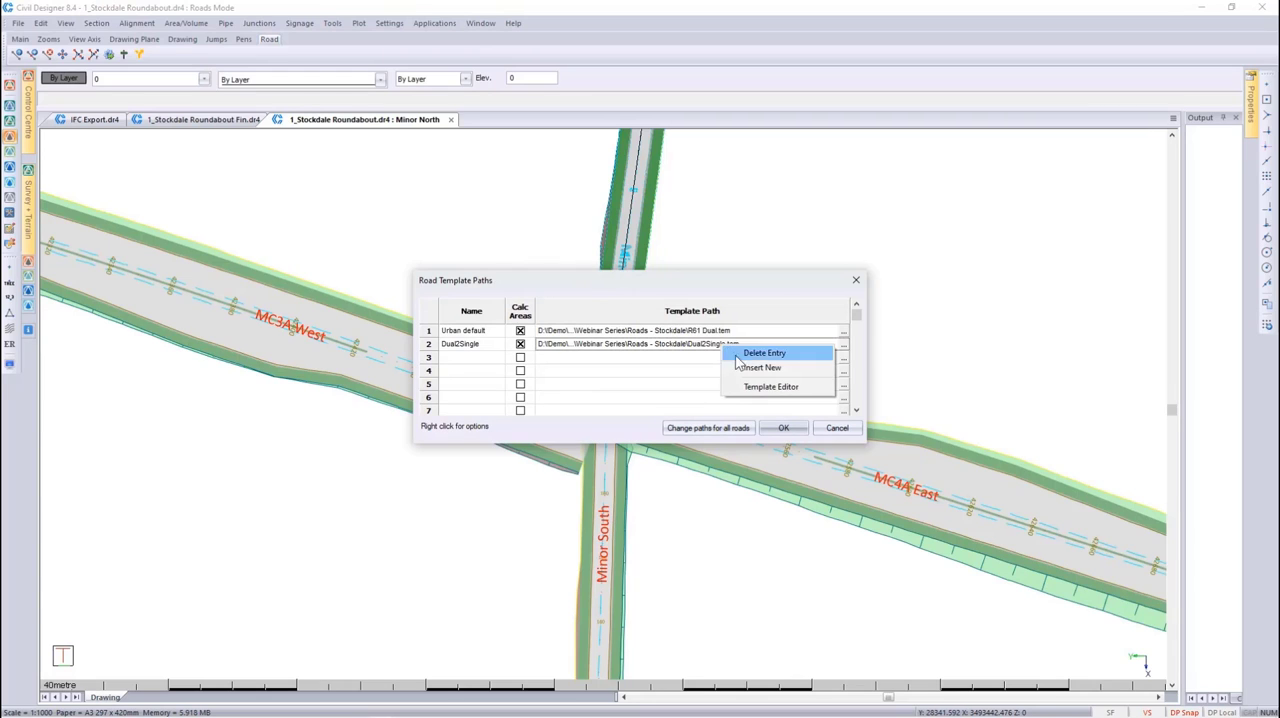
click(746, 386)
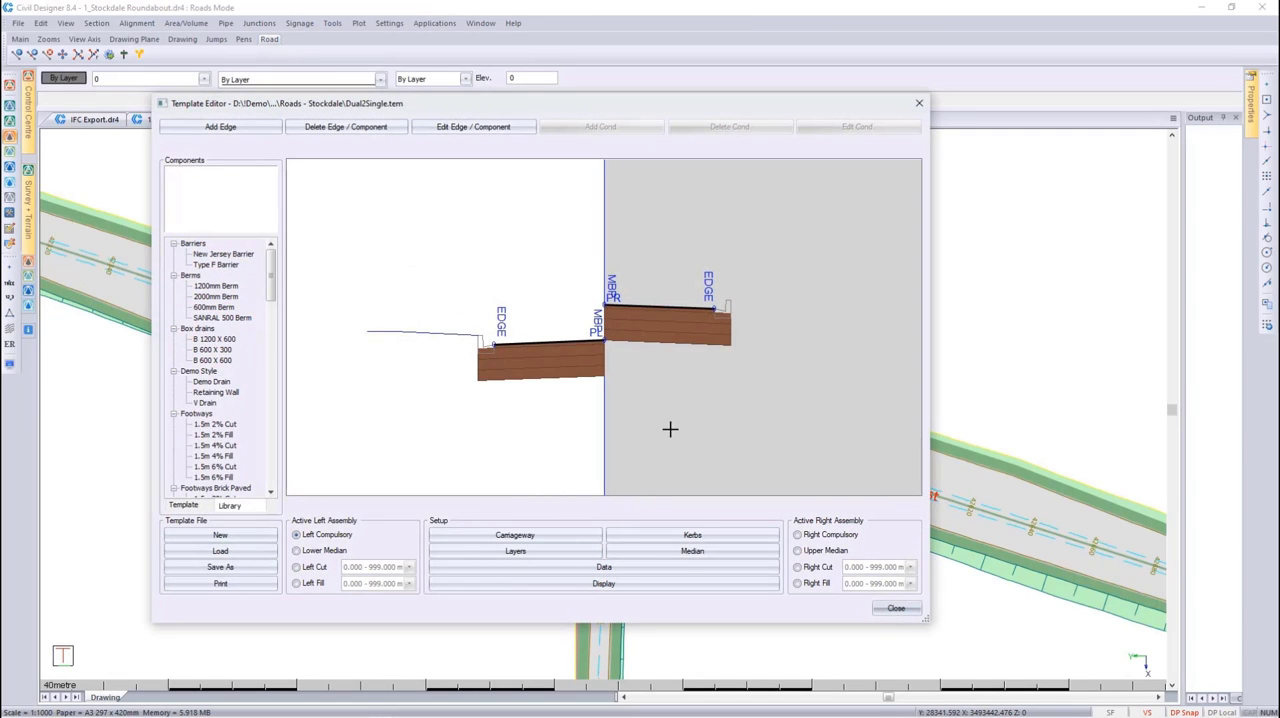
Examine the template's dual carriageway setup, including the left median offset values above and below the section sketch
click(557, 535)
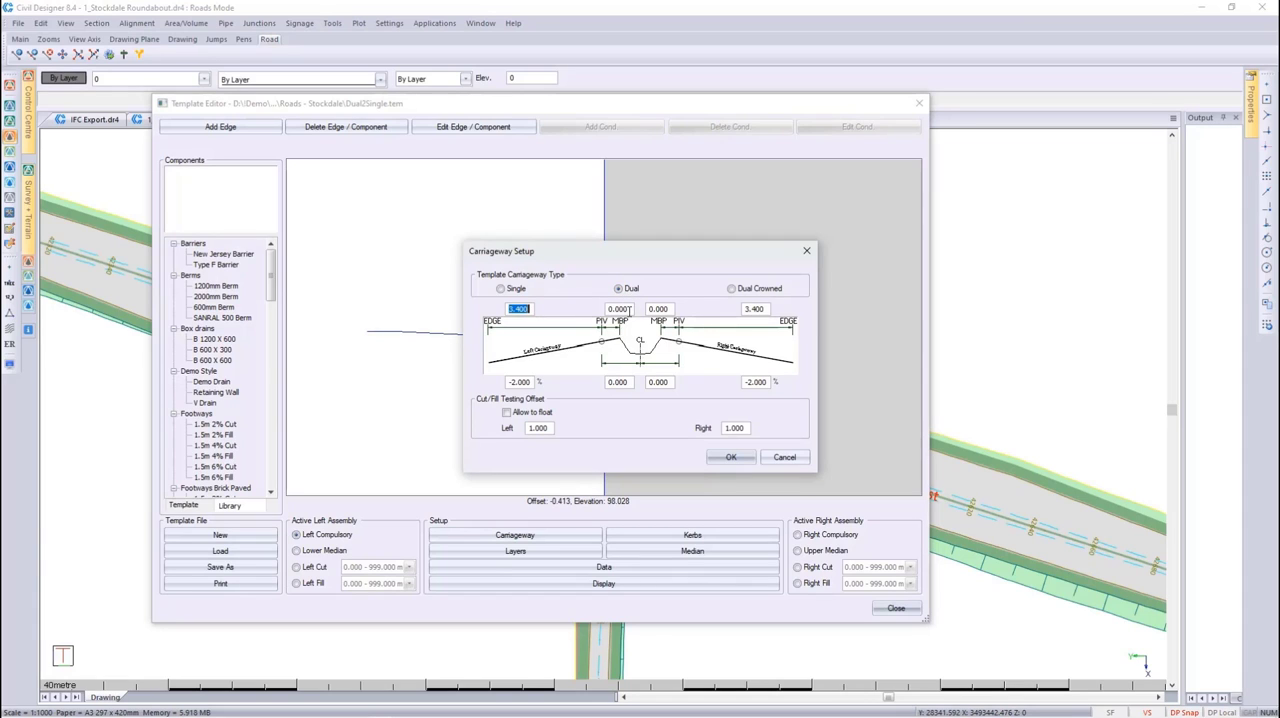
drag(629, 310, 606, 309)
drag(630, 383, 587, 381)
click(718, 456)
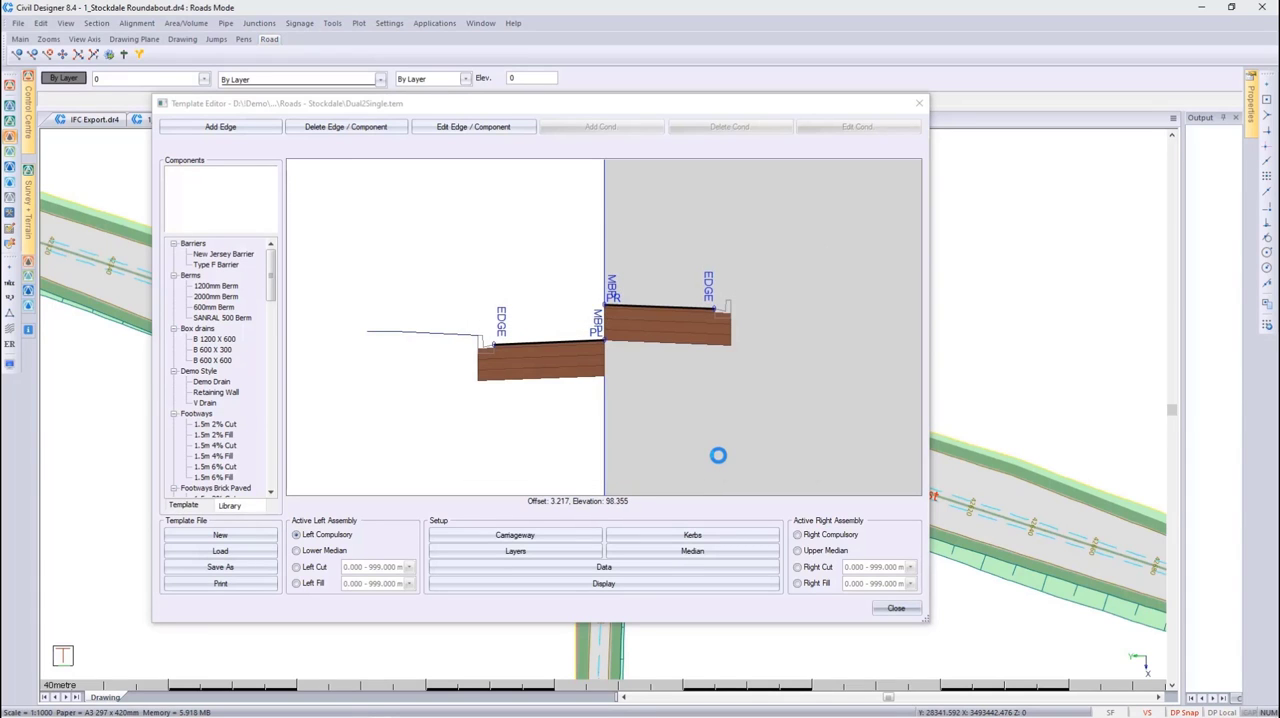
Review the template's left and right pavement layer data, and close the Template Editor without saving changes
click(544, 556)
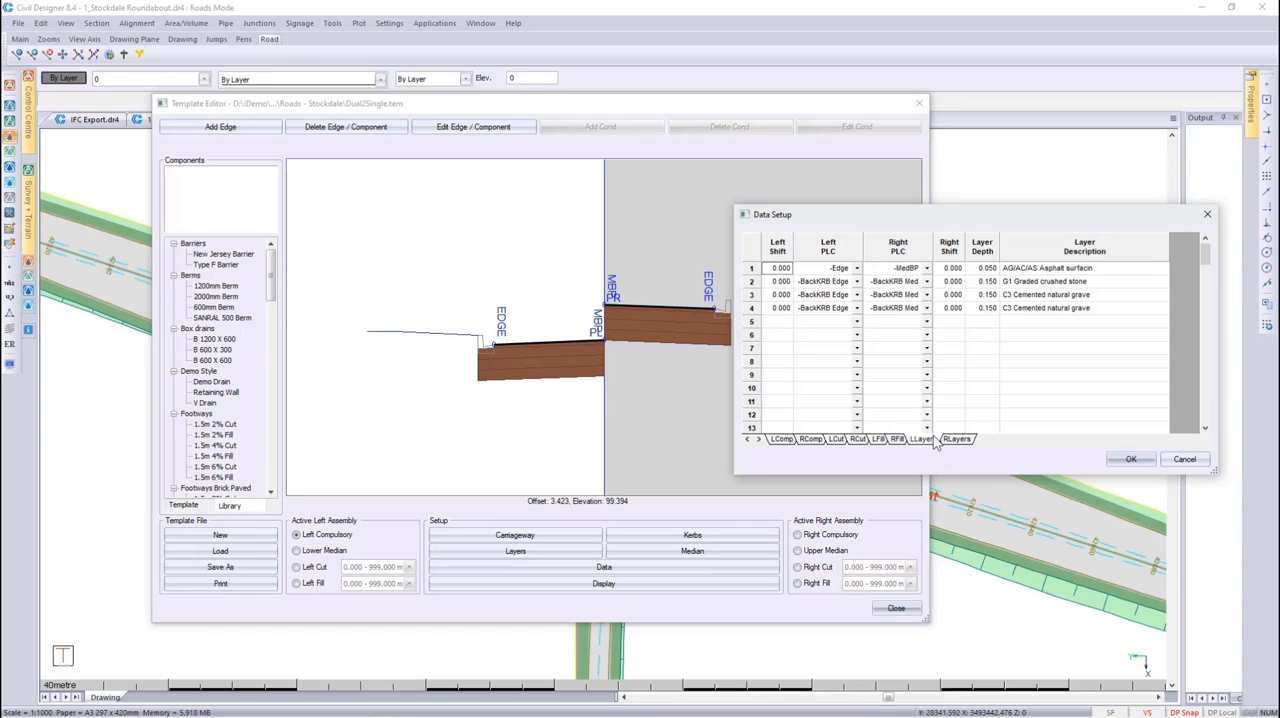
click(945, 314)
click(956, 439)
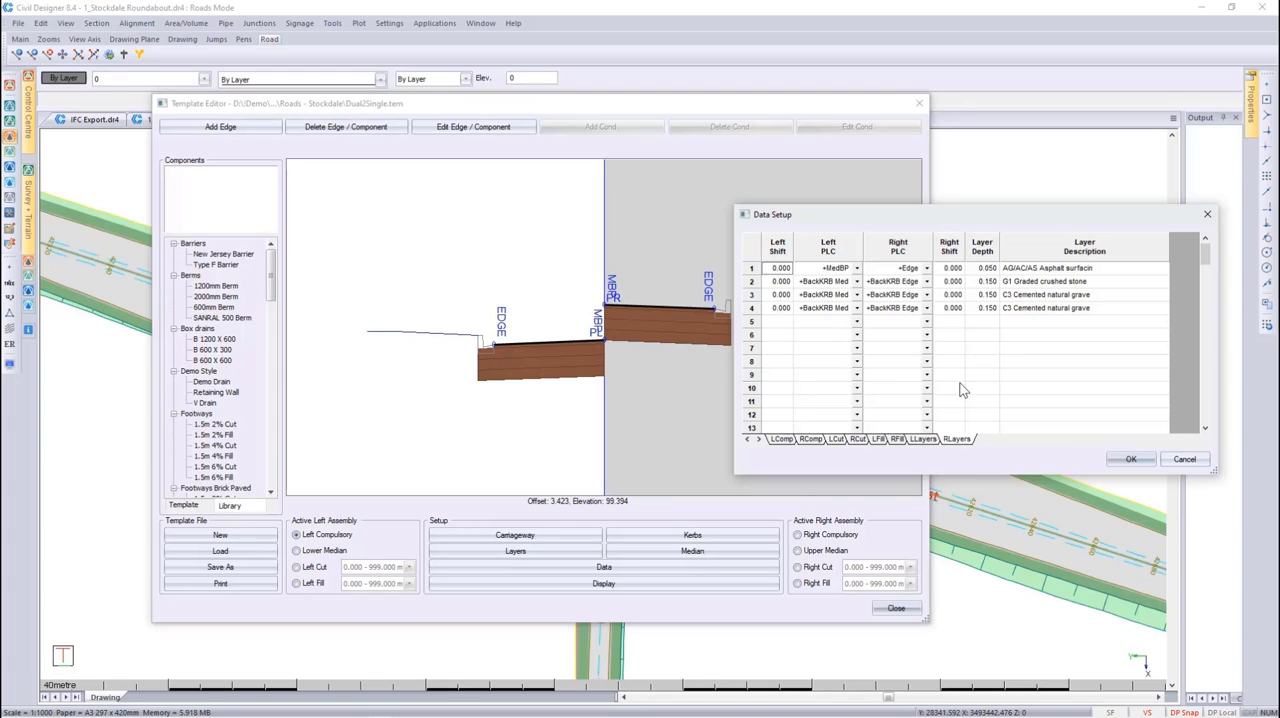
click(1130, 459)
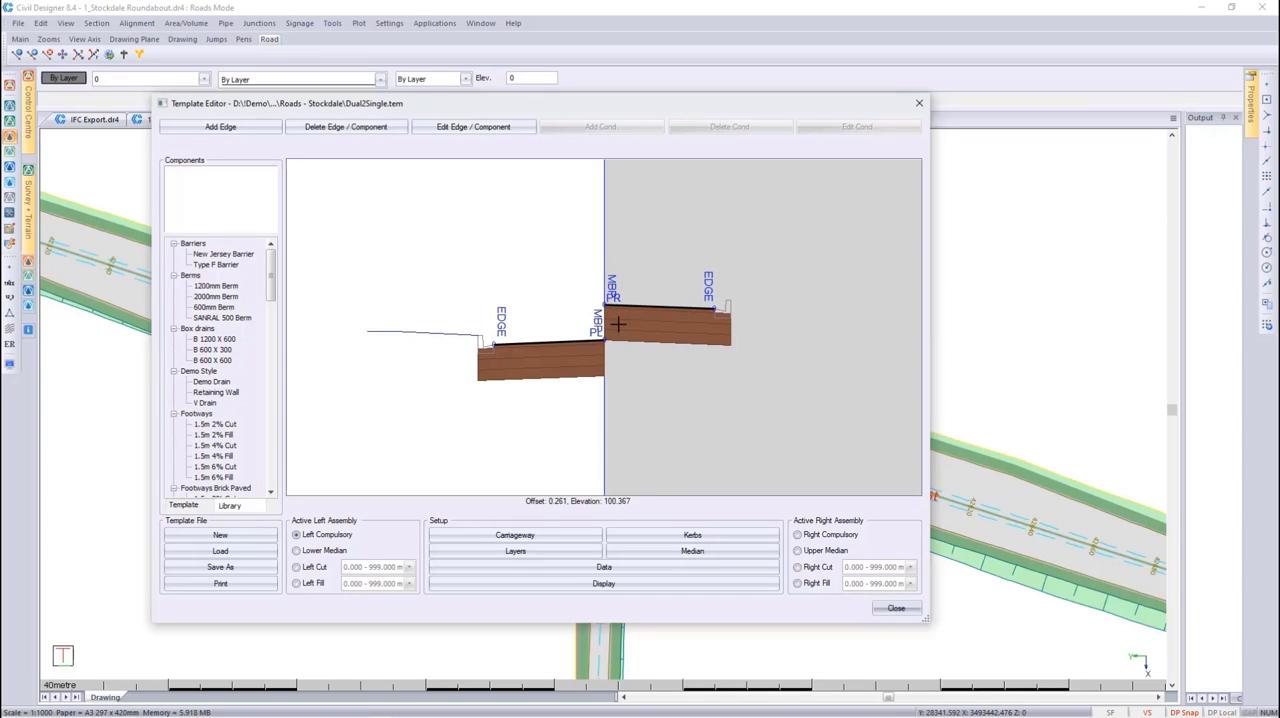
click(895, 609)
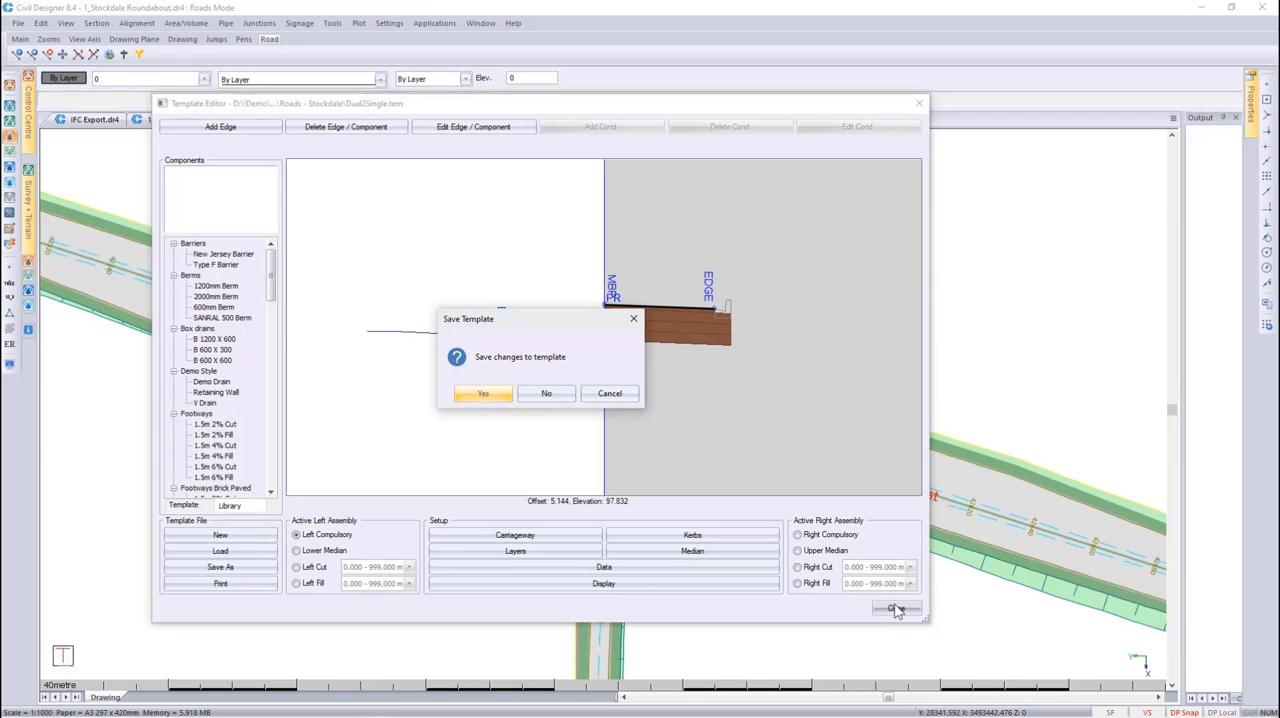
click(553, 395)
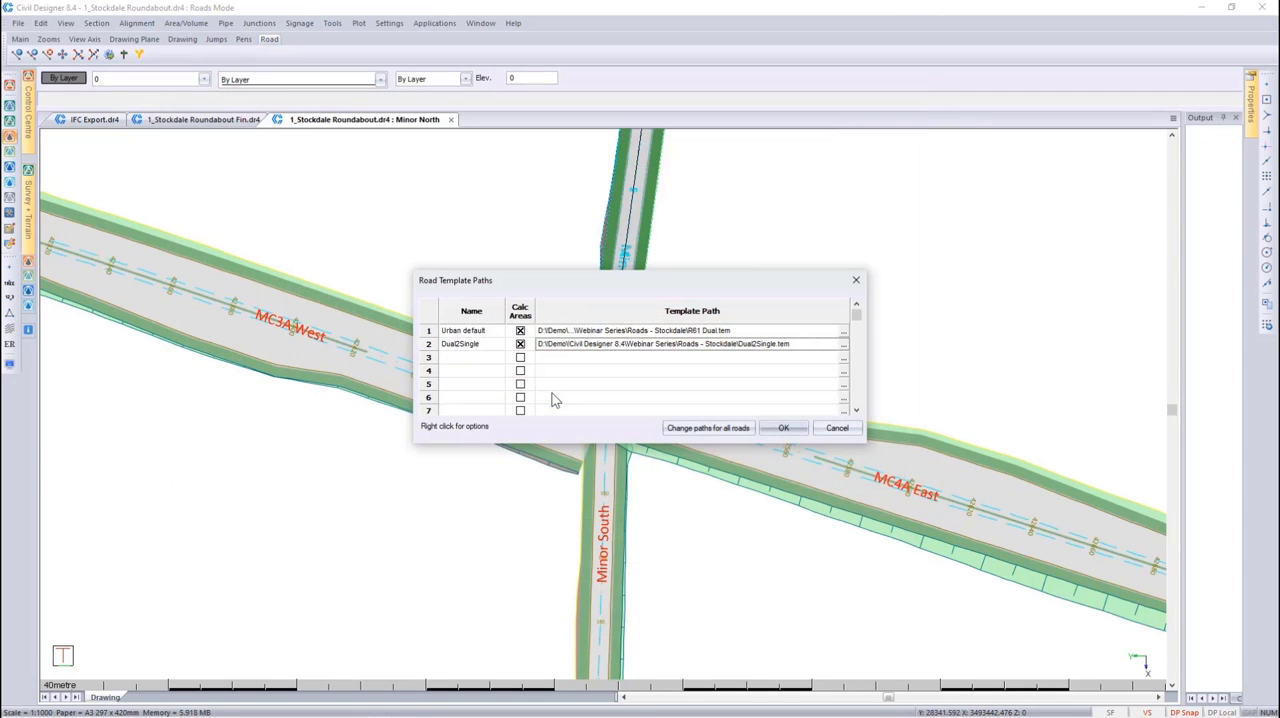
click(776, 428)
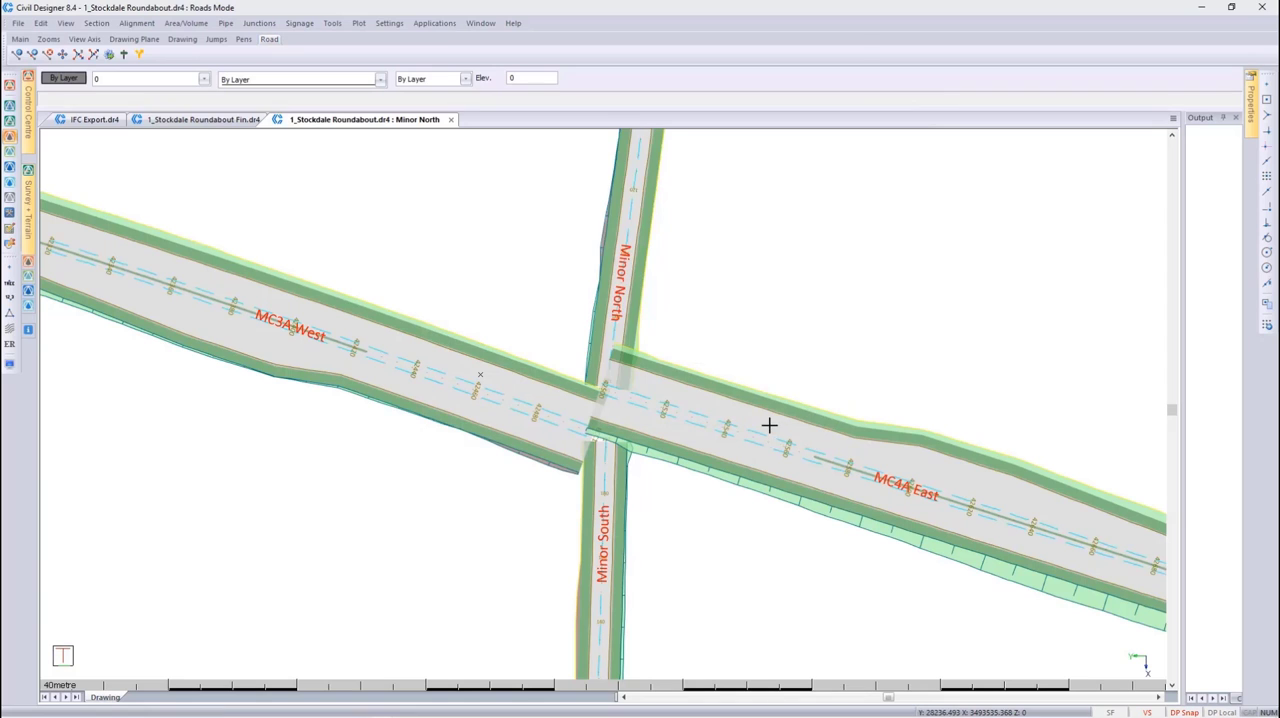
Open the vertical alignment of Minor North and copy the chainage, level and length data of rows 1 to 4 on the Single/LHS sheet
click(136, 23)
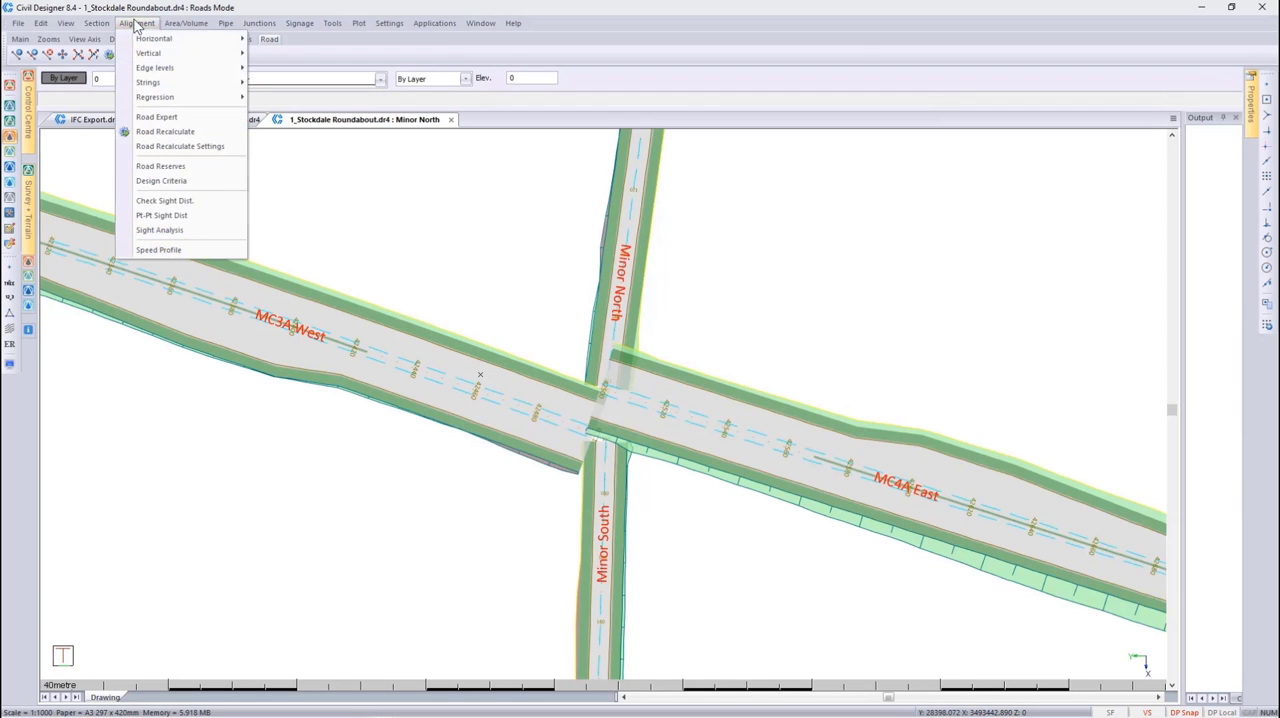
mouse_move(177, 52)
click(279, 53)
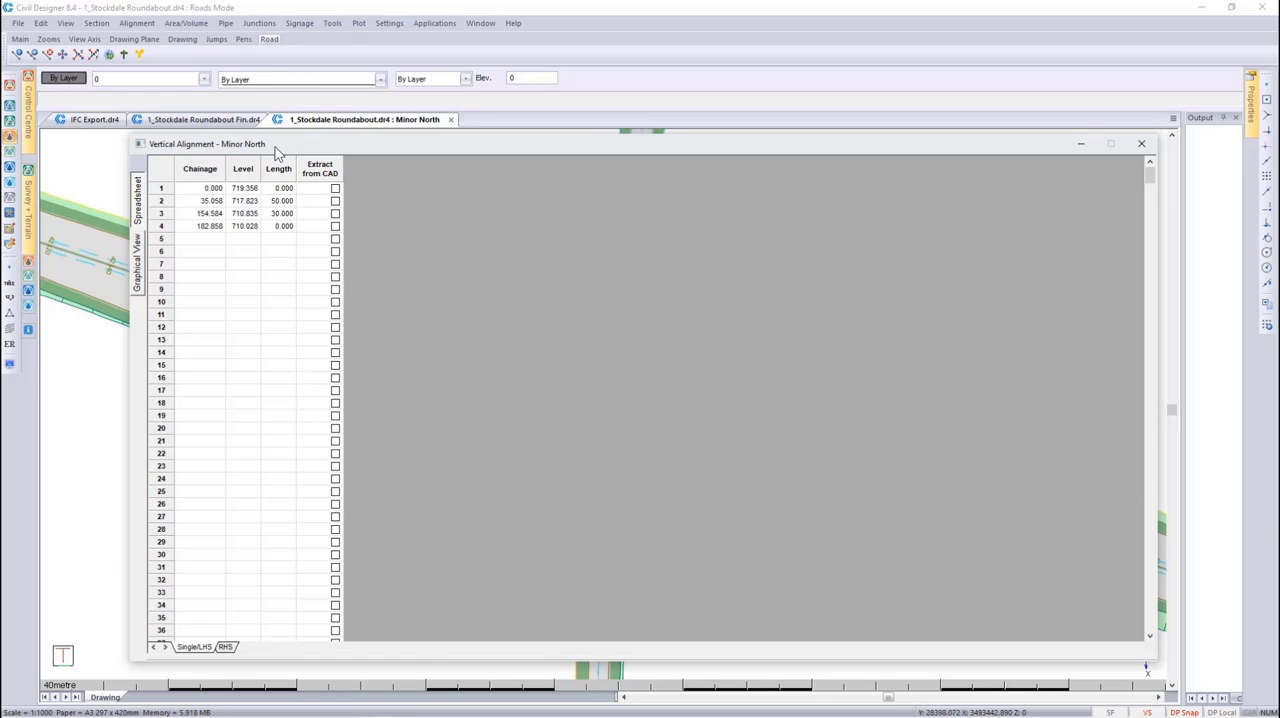
drag(197, 193, 278, 231)
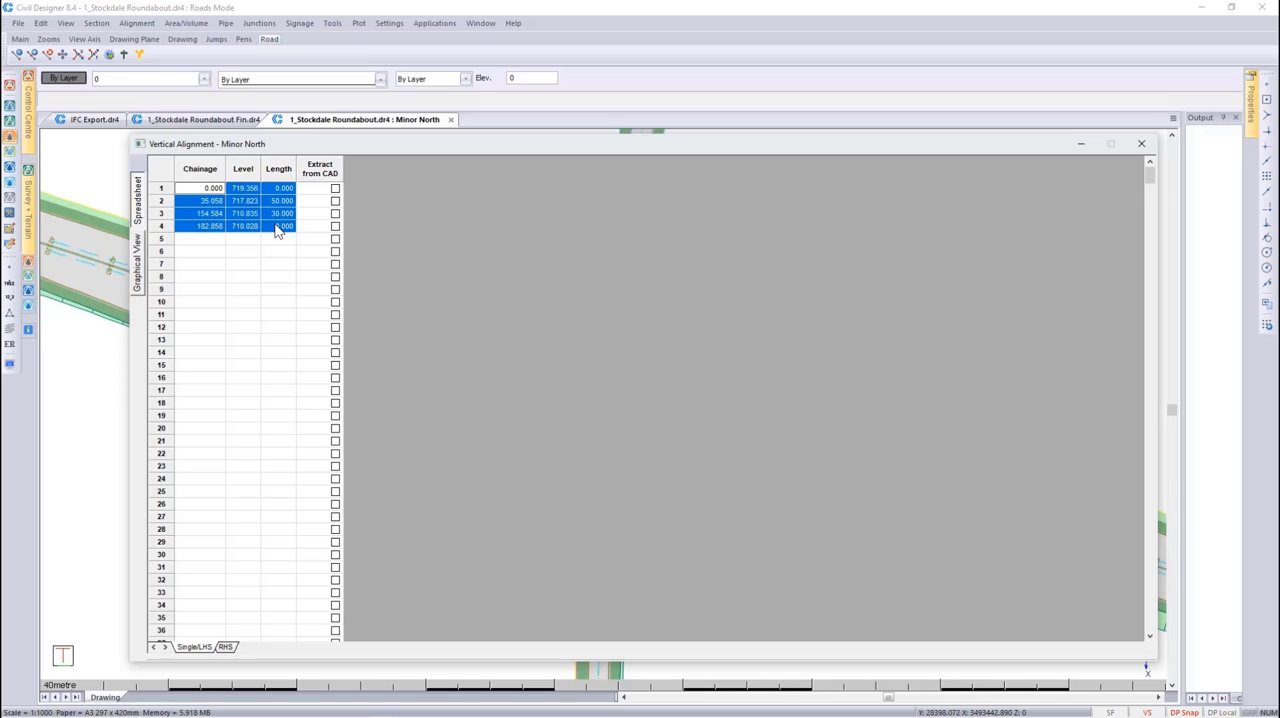
right_click(278, 231)
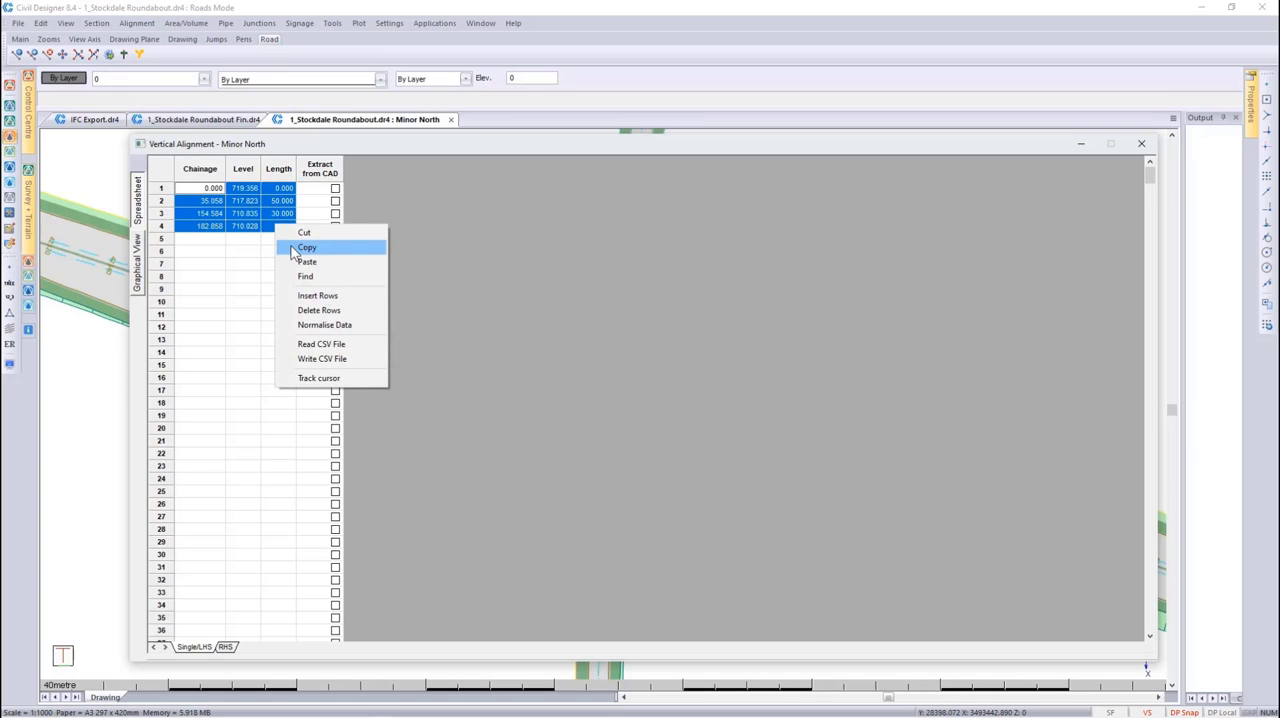
click(293, 249)
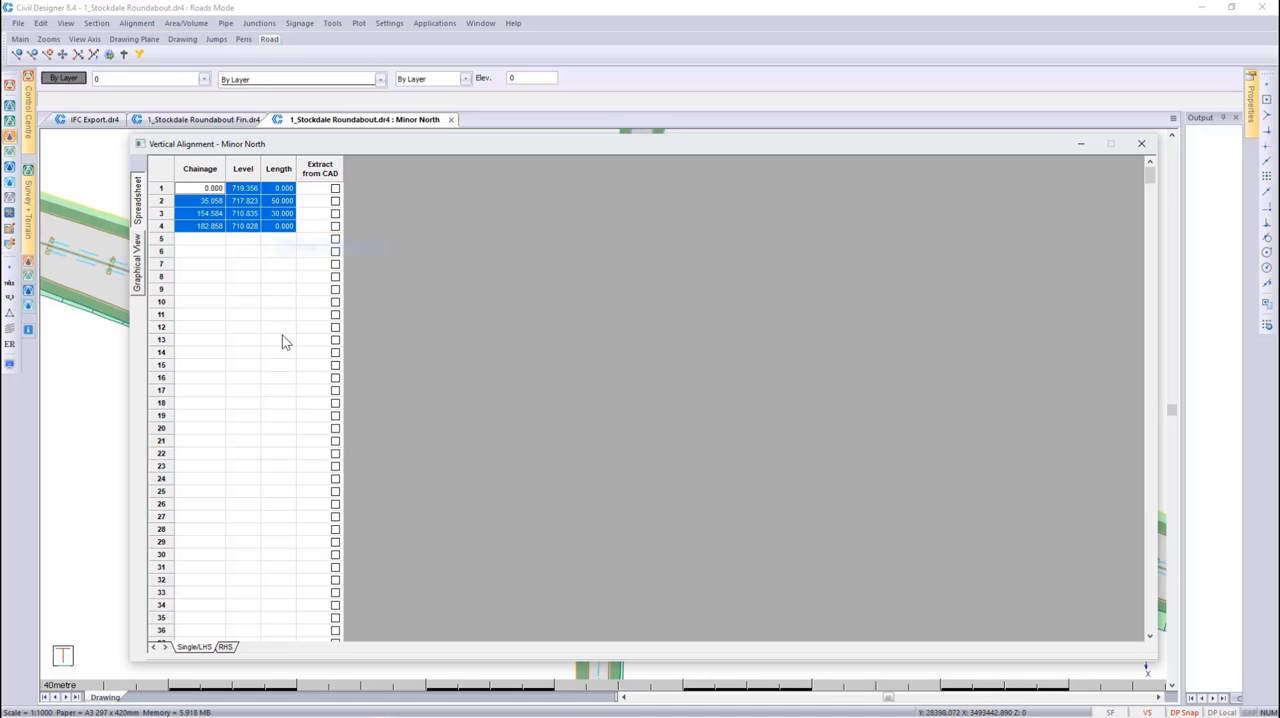
Select the data in rows 1 to 4 on the RHS sheet and close the vertical alignment spreadsheet
click(229, 647)
drag(213, 190, 290, 230)
right_click(290, 229)
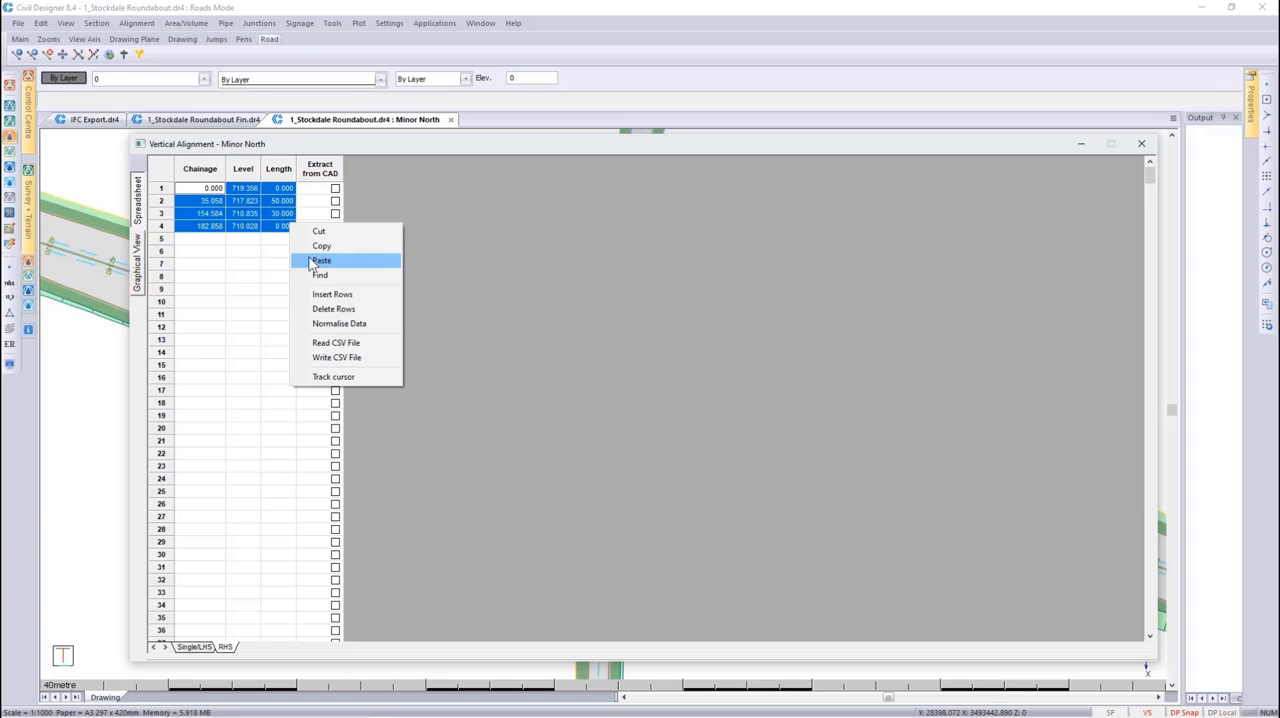
click(1141, 143)
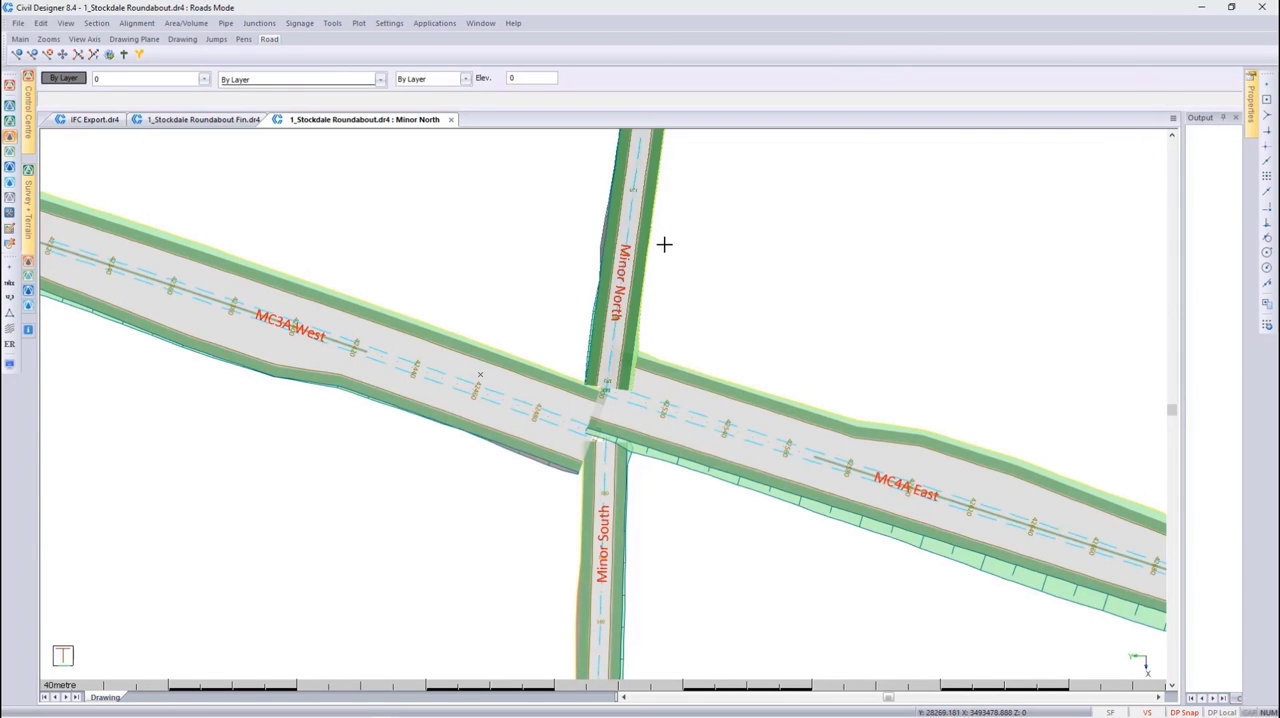
click(630, 230)
right_click(630, 230)
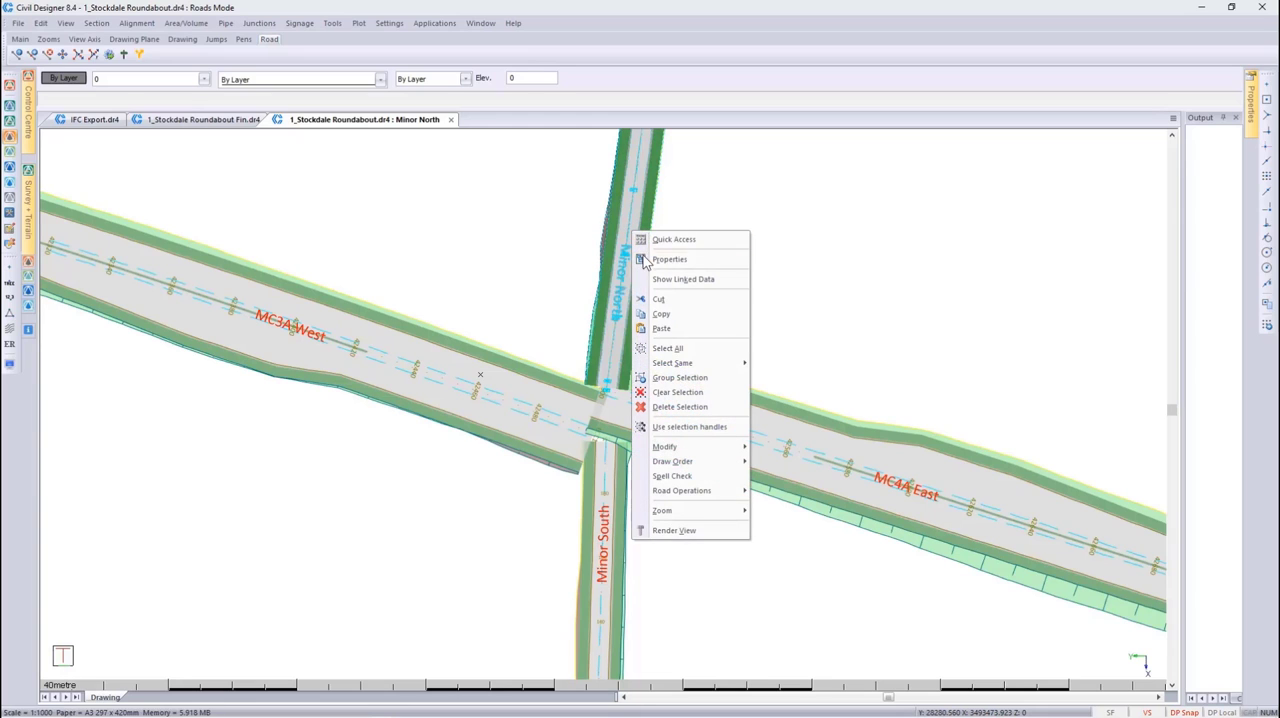
mouse_move(699, 490)
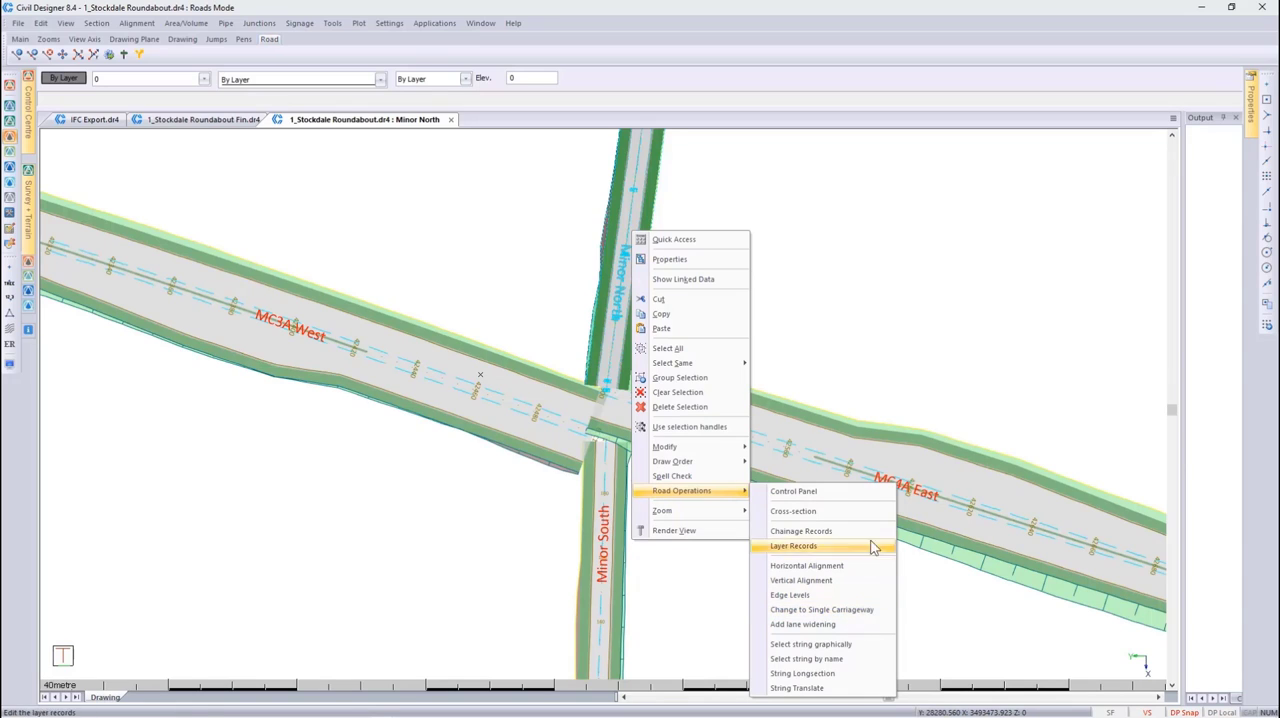
click(836, 348)
click(836, 348)
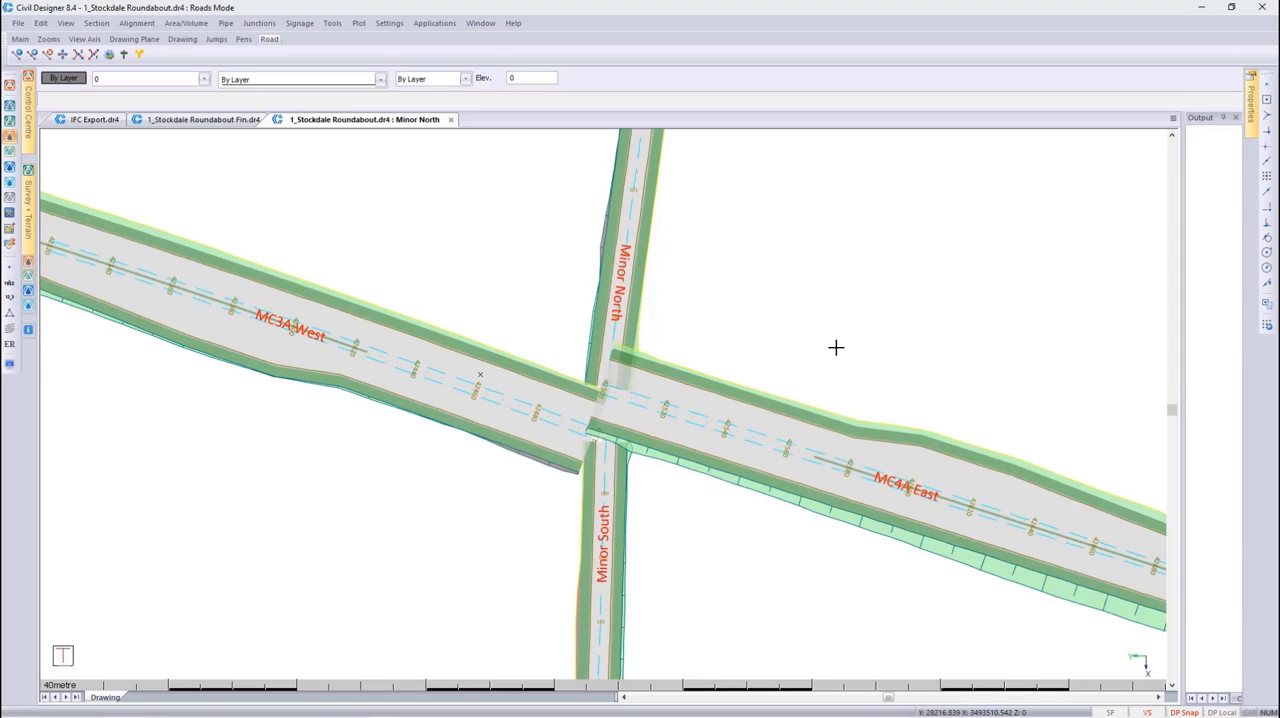
Review the crossfalls and widths of Minor North in the edge levels spreadsheet, and close it
click(142, 24)
mouse_move(215, 68)
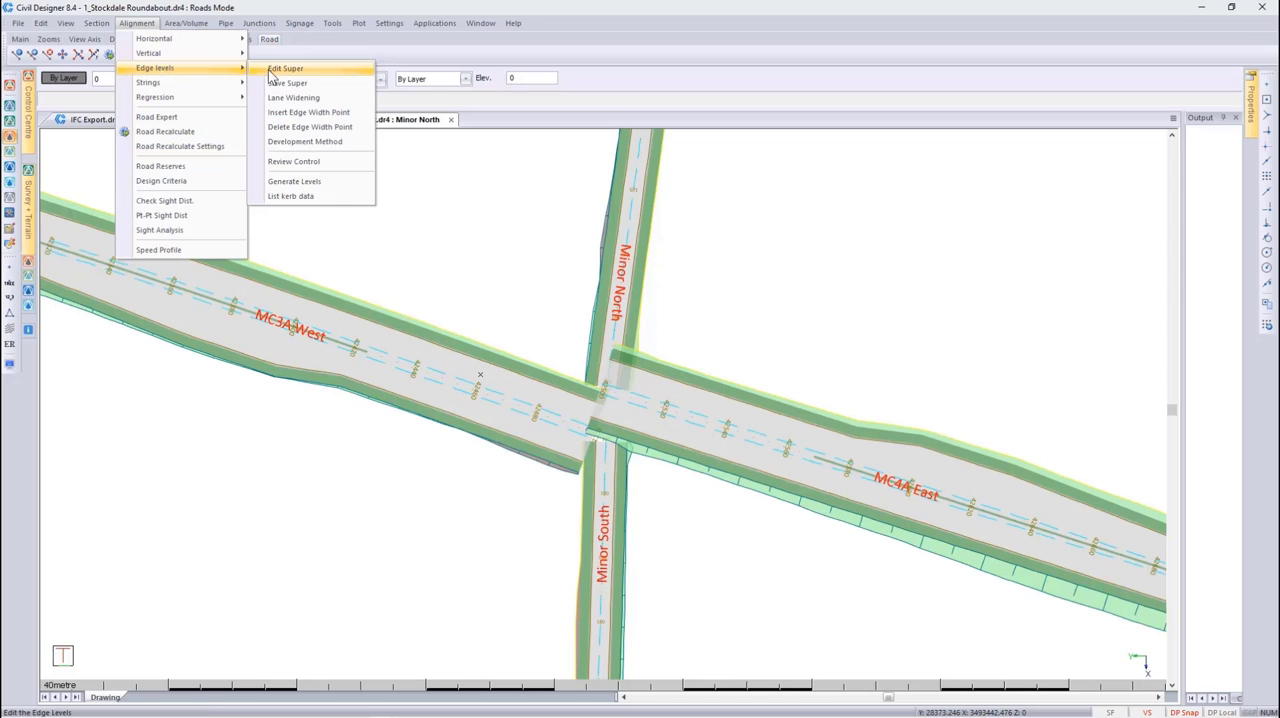
click(269, 70)
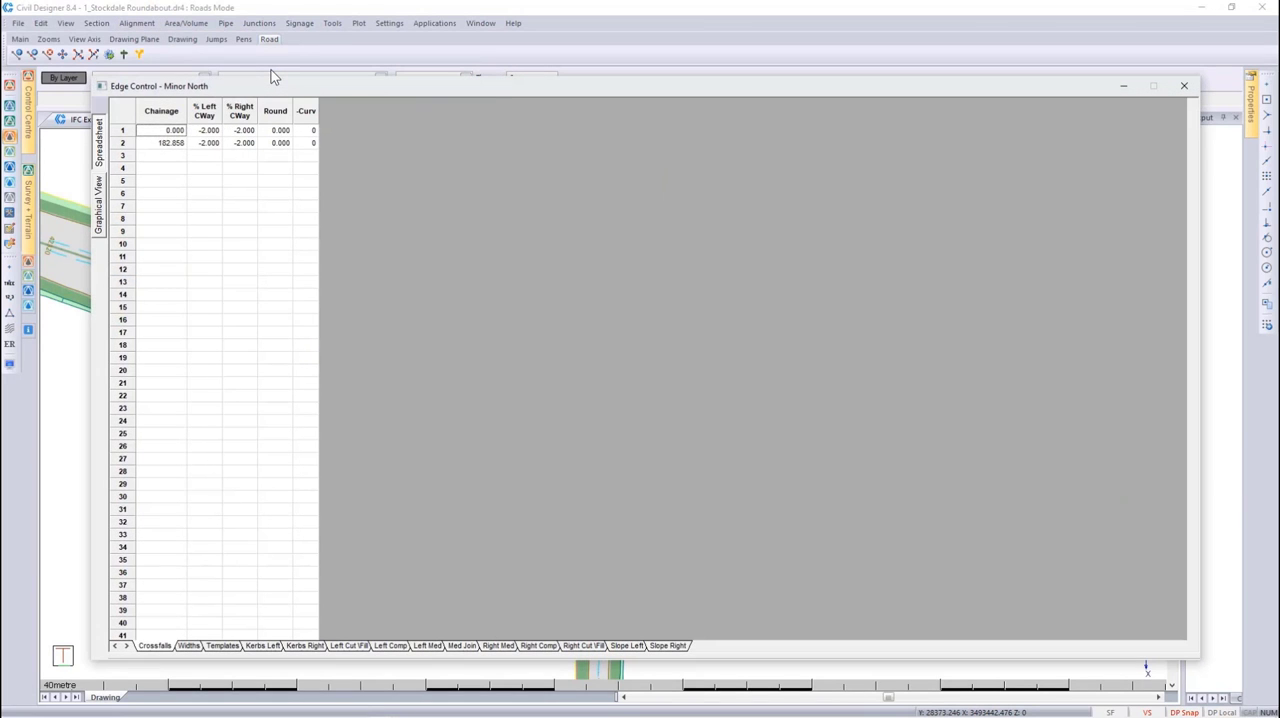
click(196, 647)
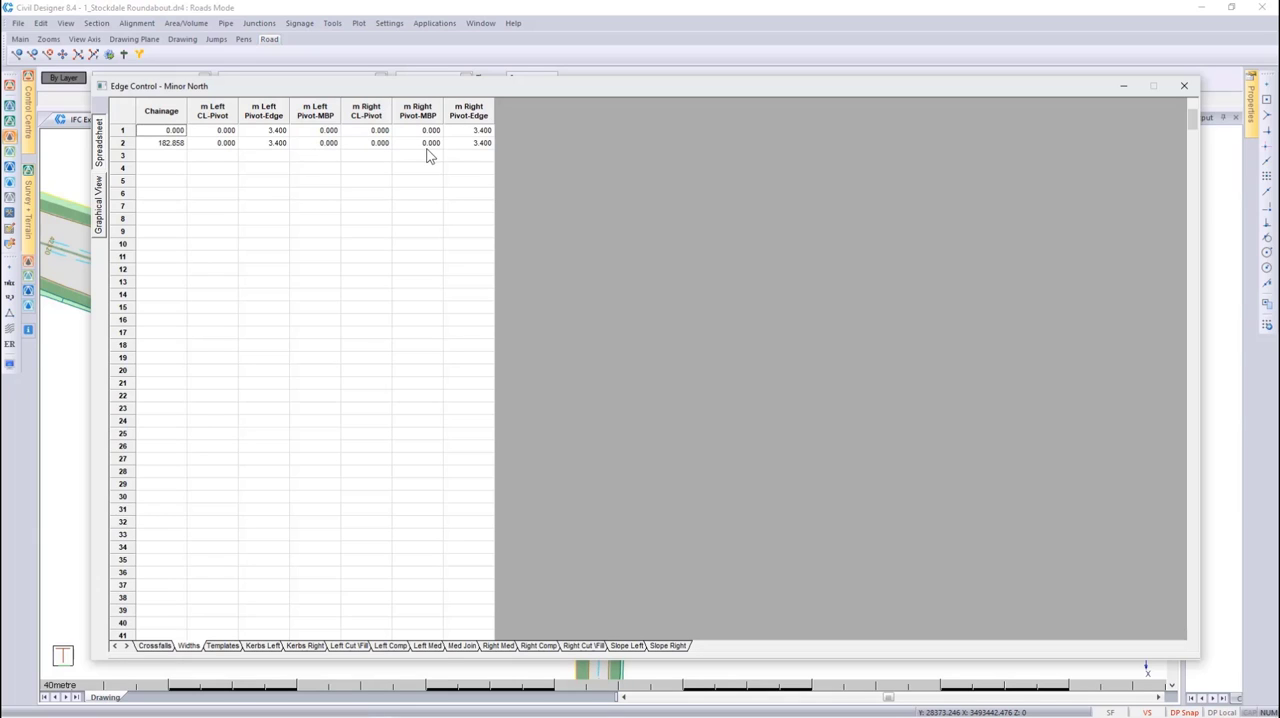
click(1181, 87)
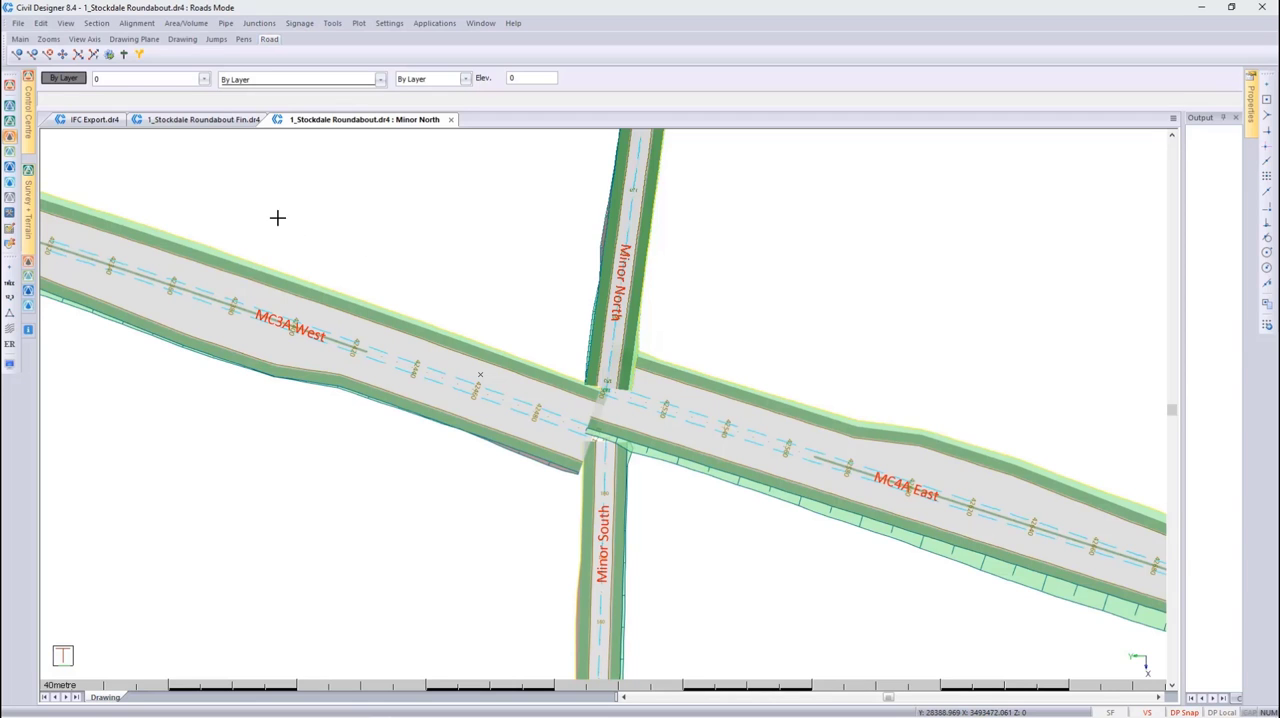
Show the 1_Pivot Points layer from the Geometry layer filter in the drawing
click(155, 80)
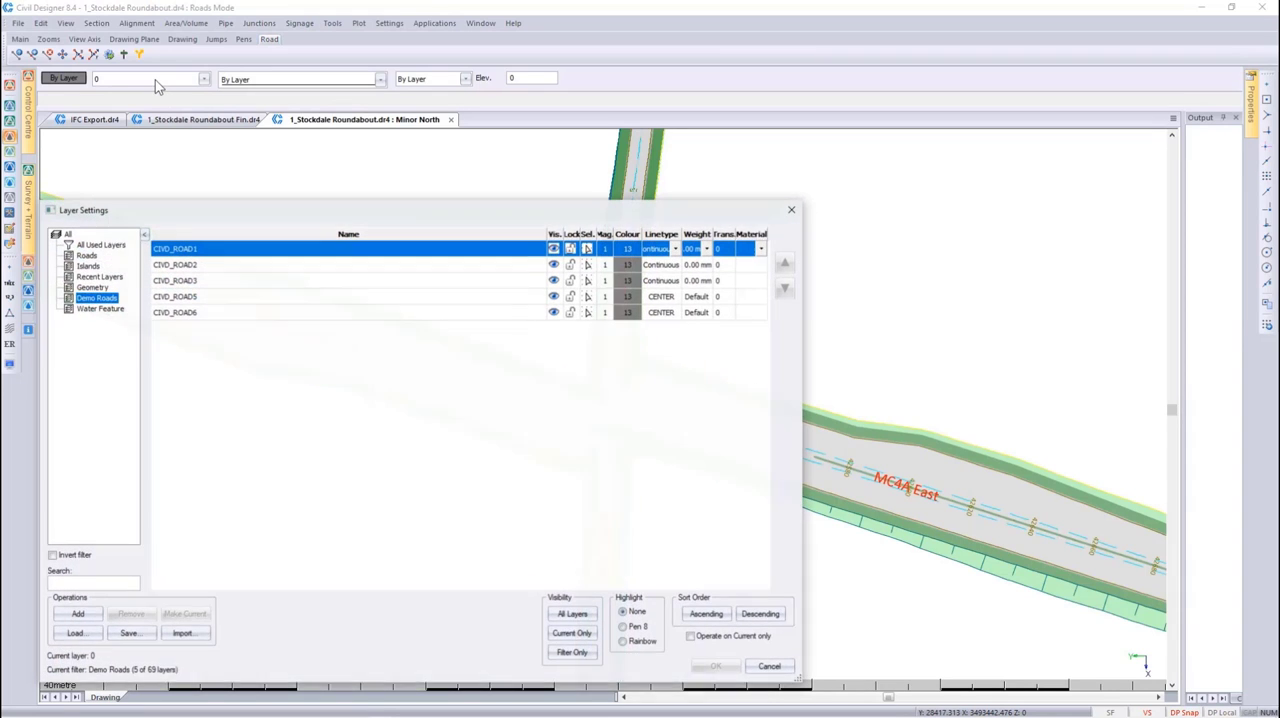
click(95, 288)
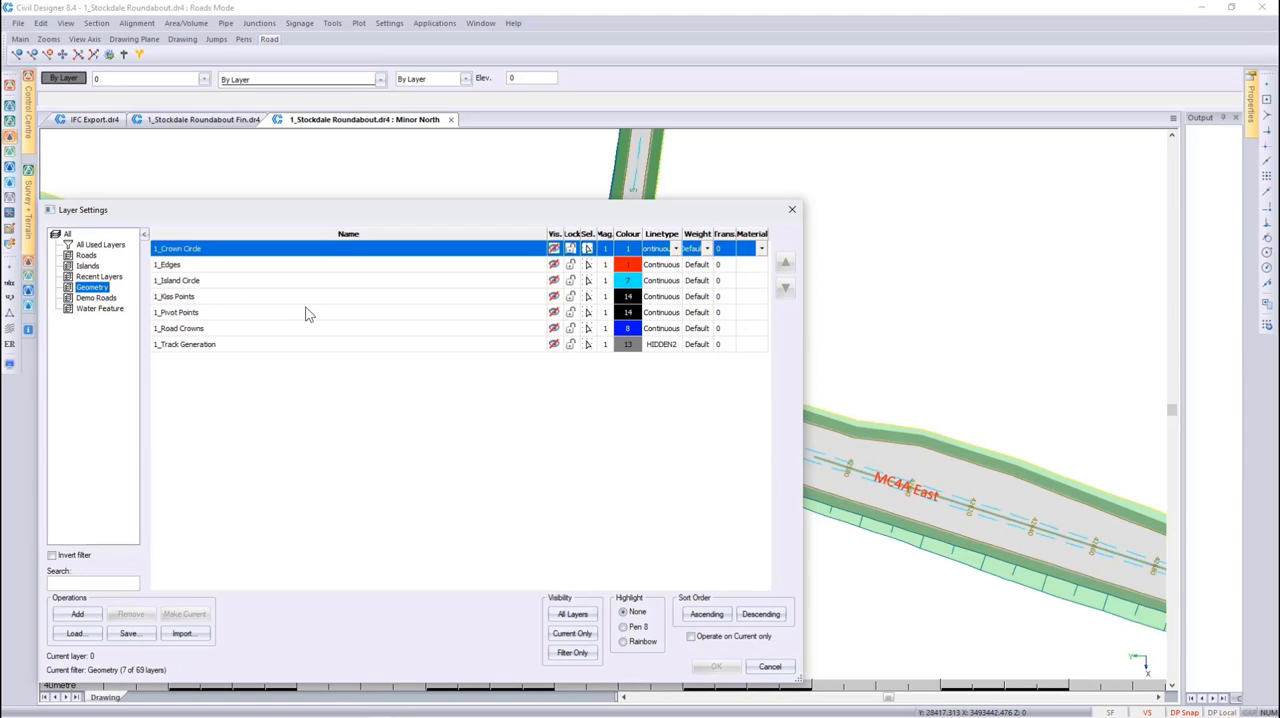
click(555, 314)
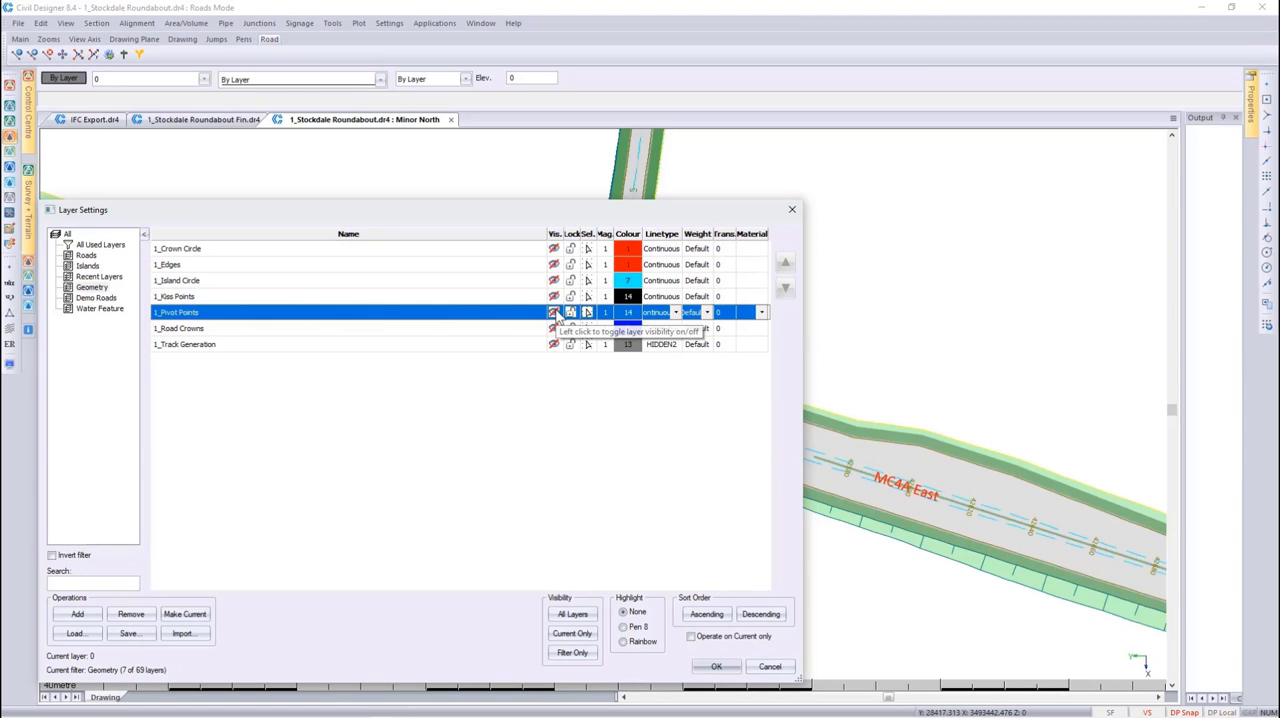
click(716, 666)
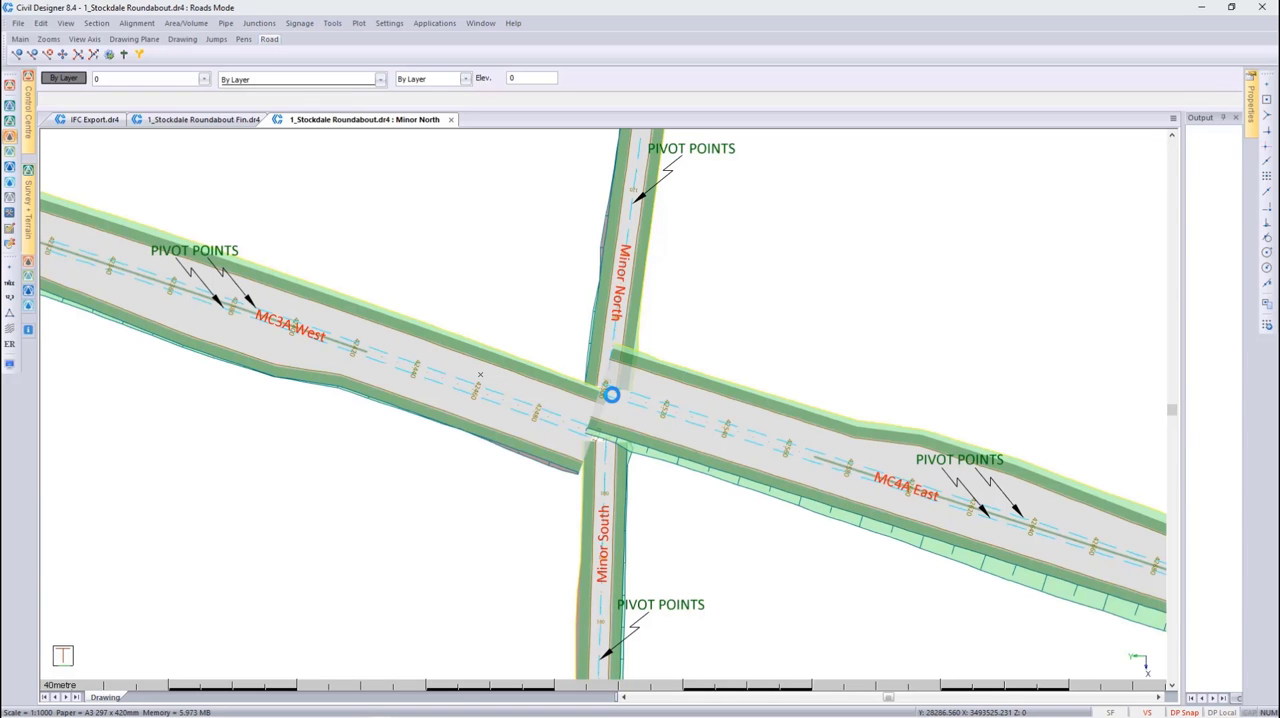
In the Geometry layer filter, hide the 1_Pivot Points layer and make the 1_Track Generation layer visible
click(174, 83)
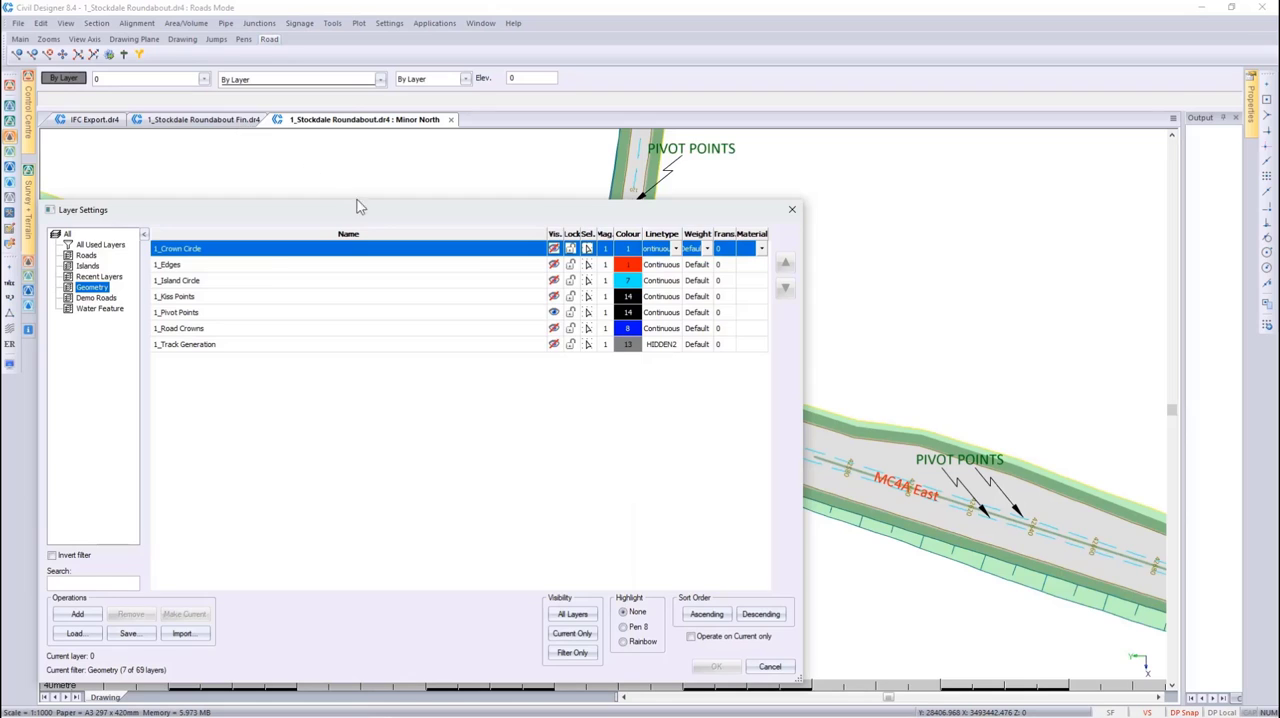
click(554, 312)
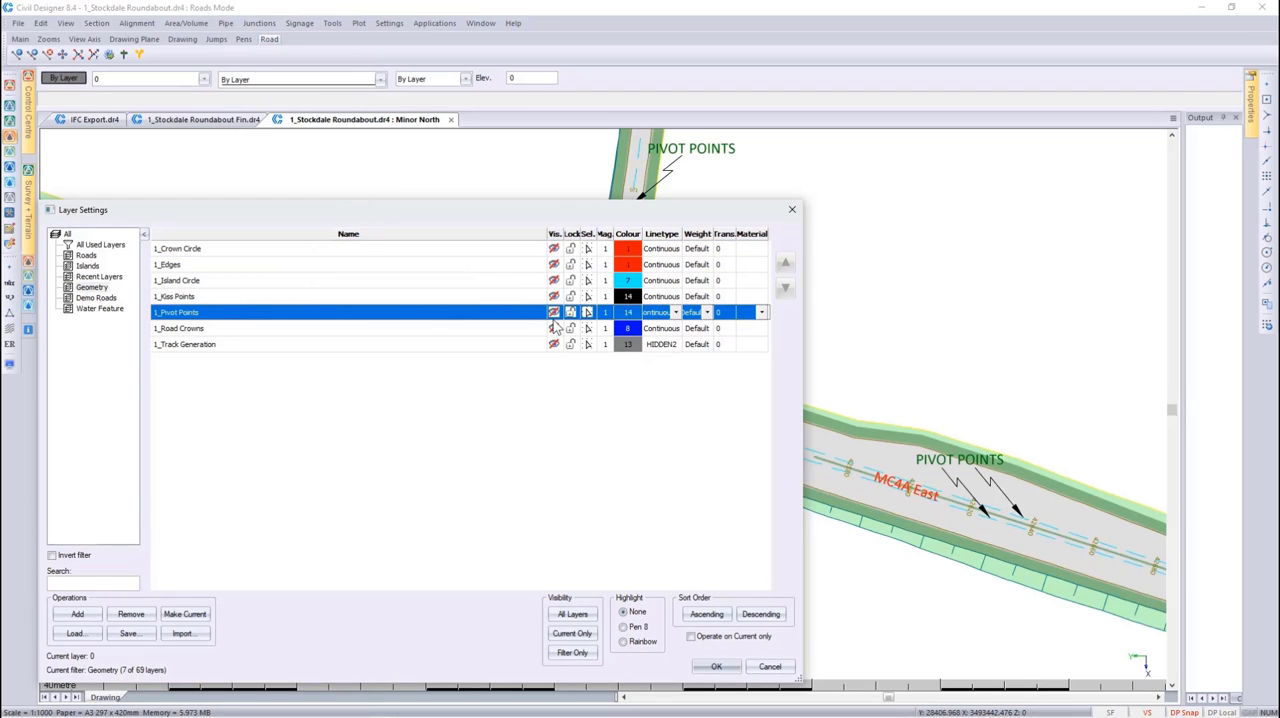
click(556, 345)
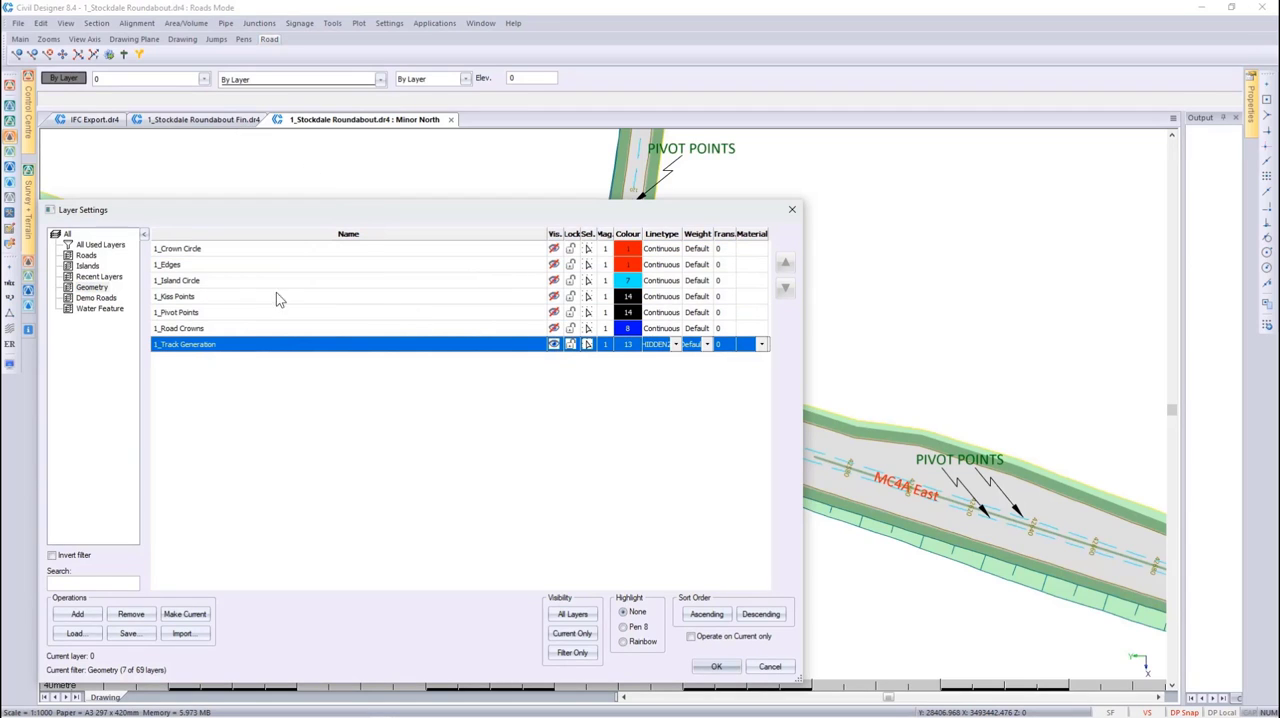
Hide all layers in the Demo Roads filter and apply the layer settings
click(110, 298)
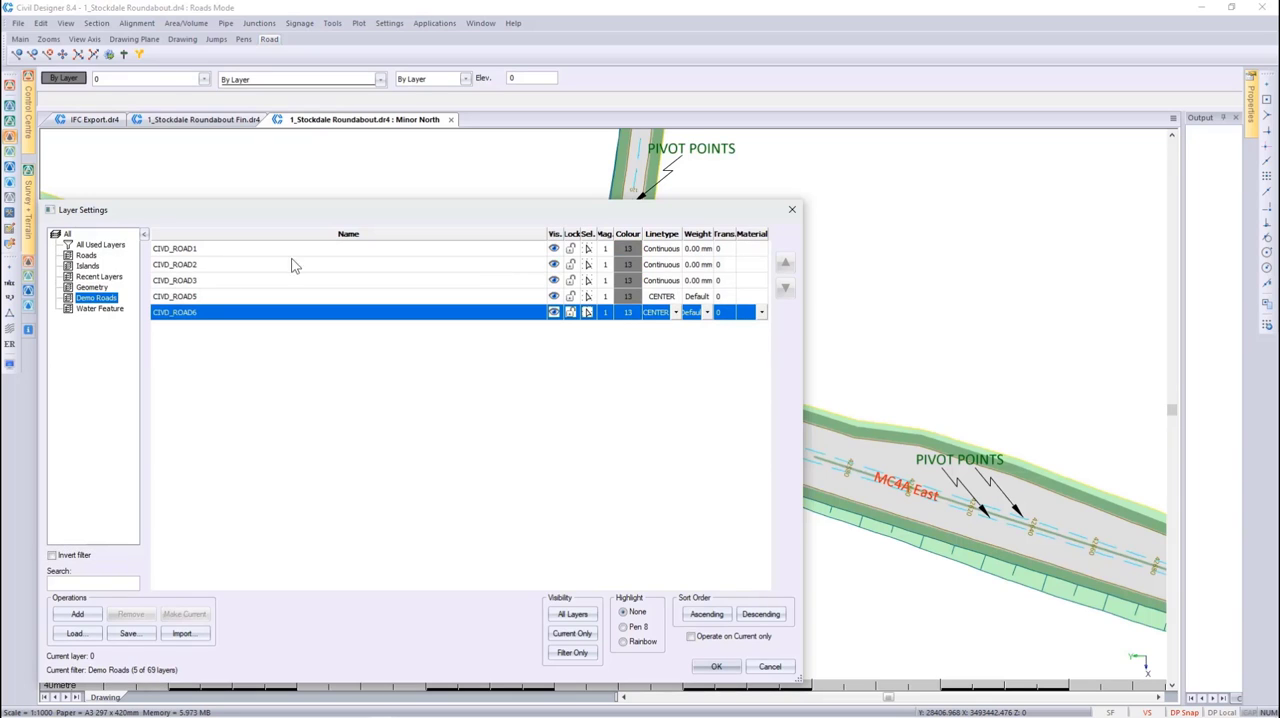
click(552, 236)
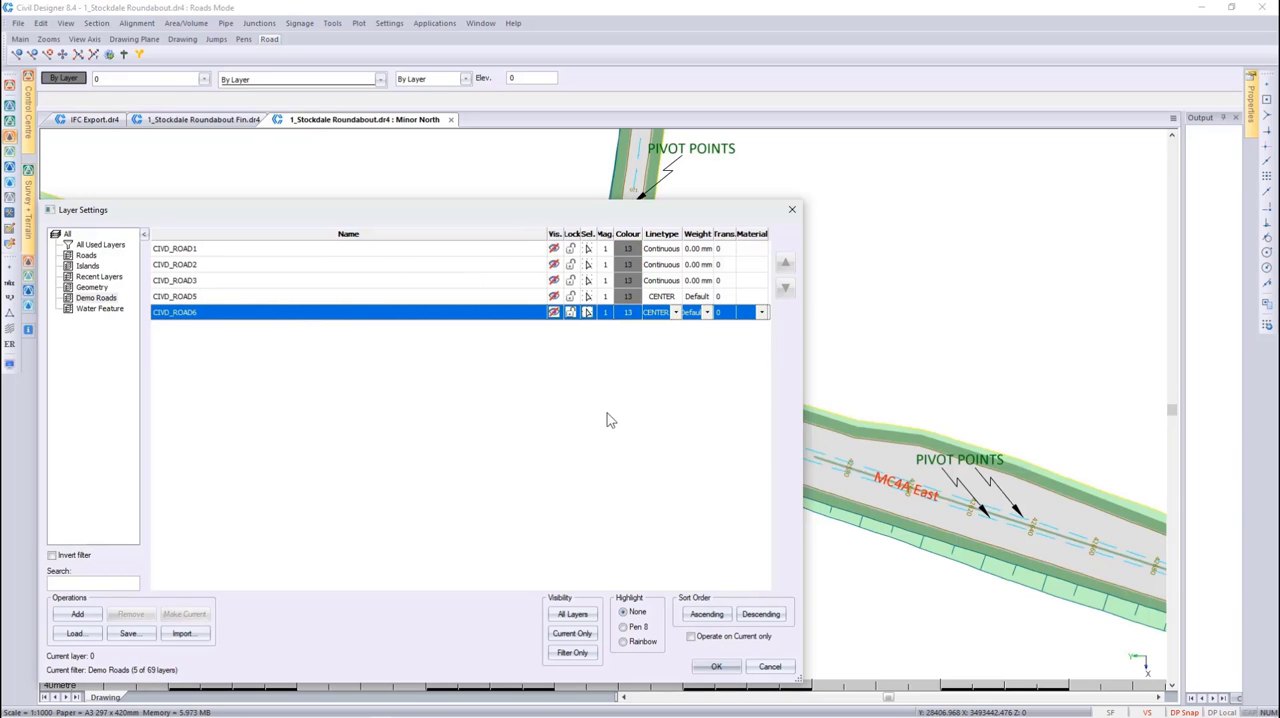
click(716, 666)
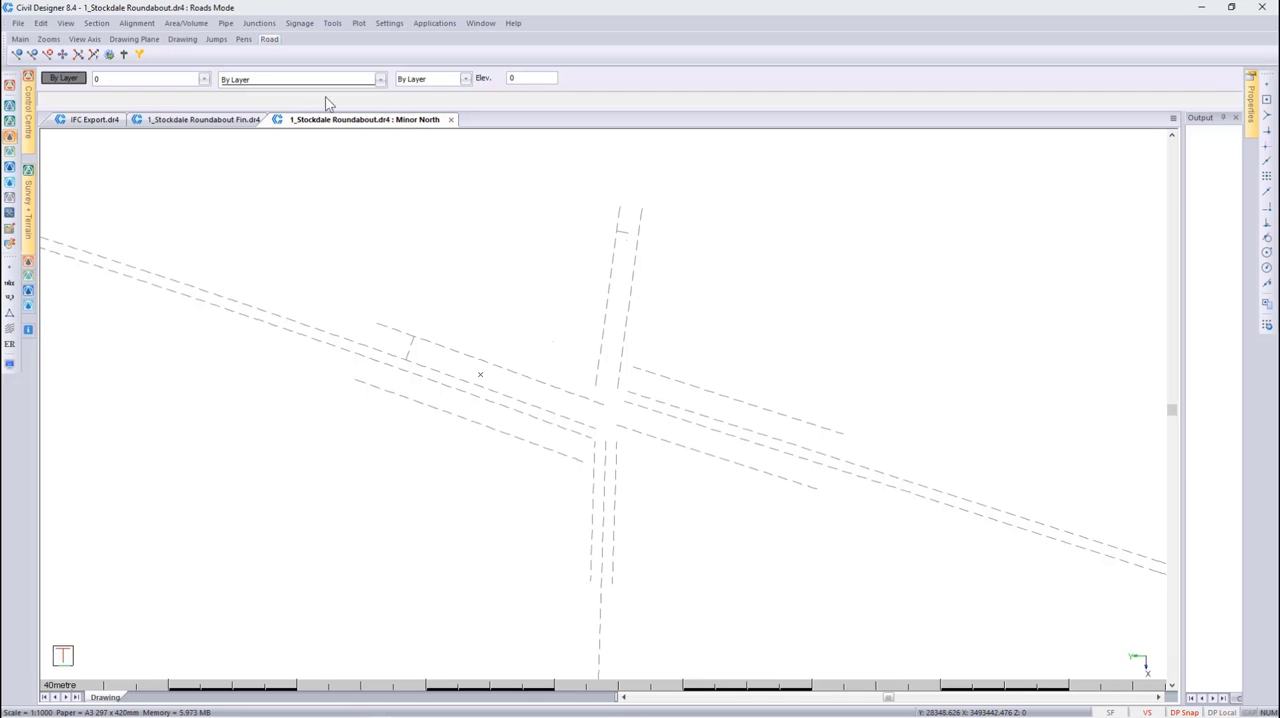
Generate a track line for Minor North from chainage 0.000 to 182.858 at 0.000 centreline offset on the 1_Track Generation layer
click(140, 24)
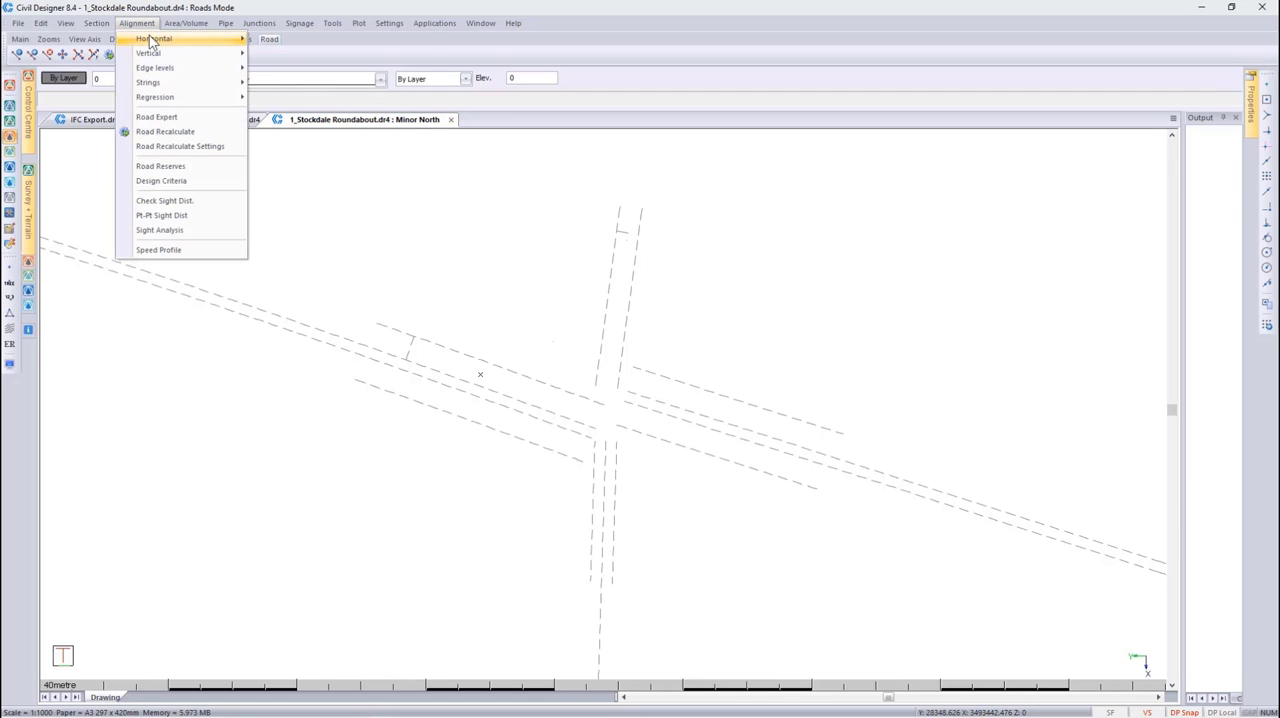
mouse_move(155, 40)
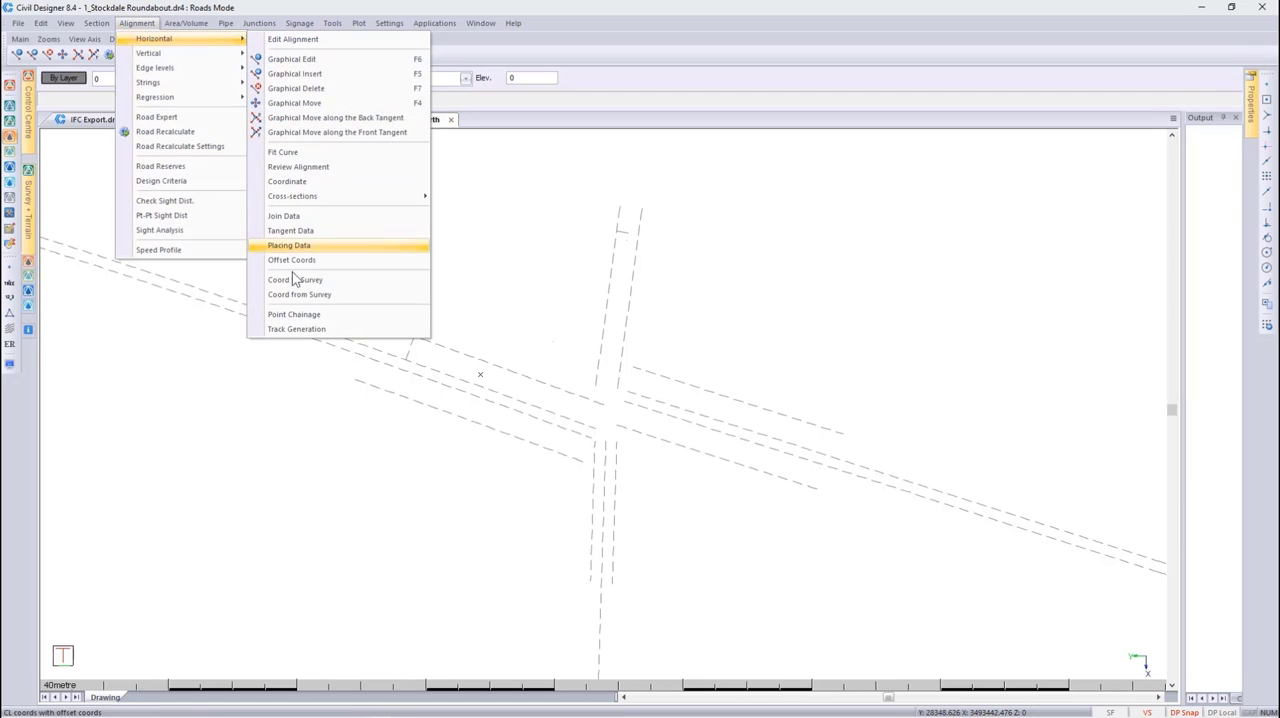
click(298, 330)
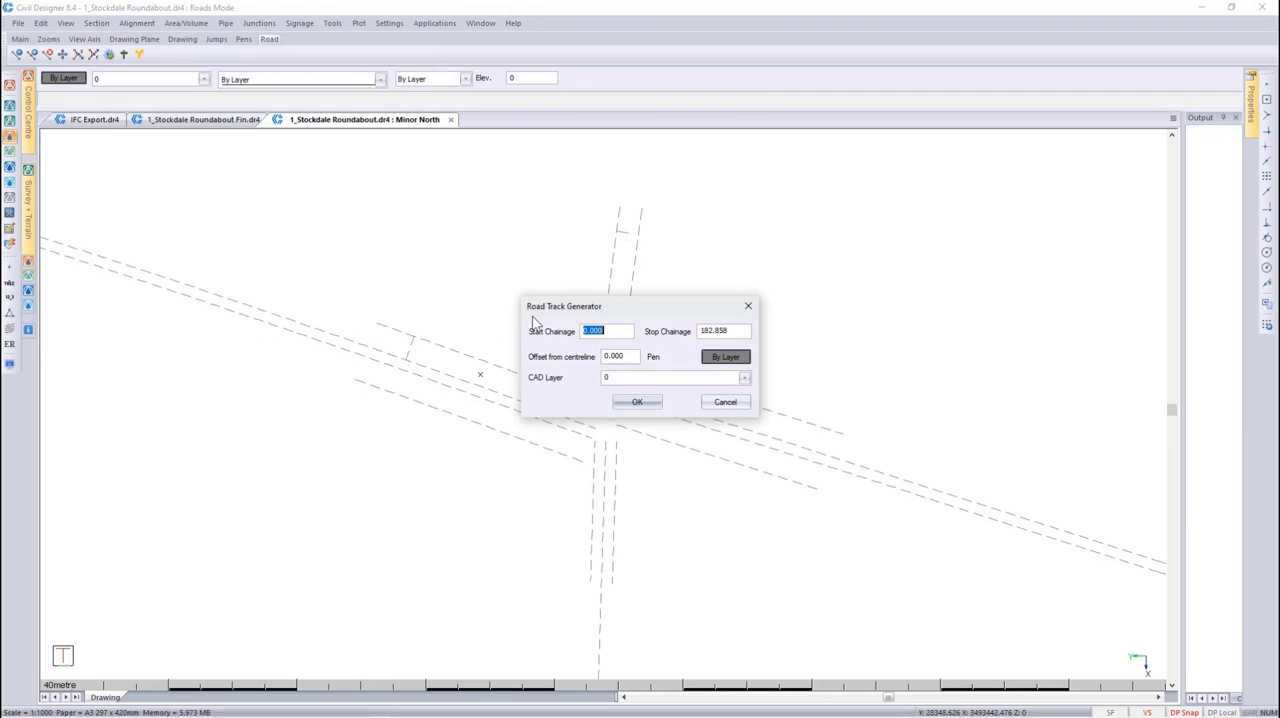
drag(540, 315, 687, 270)
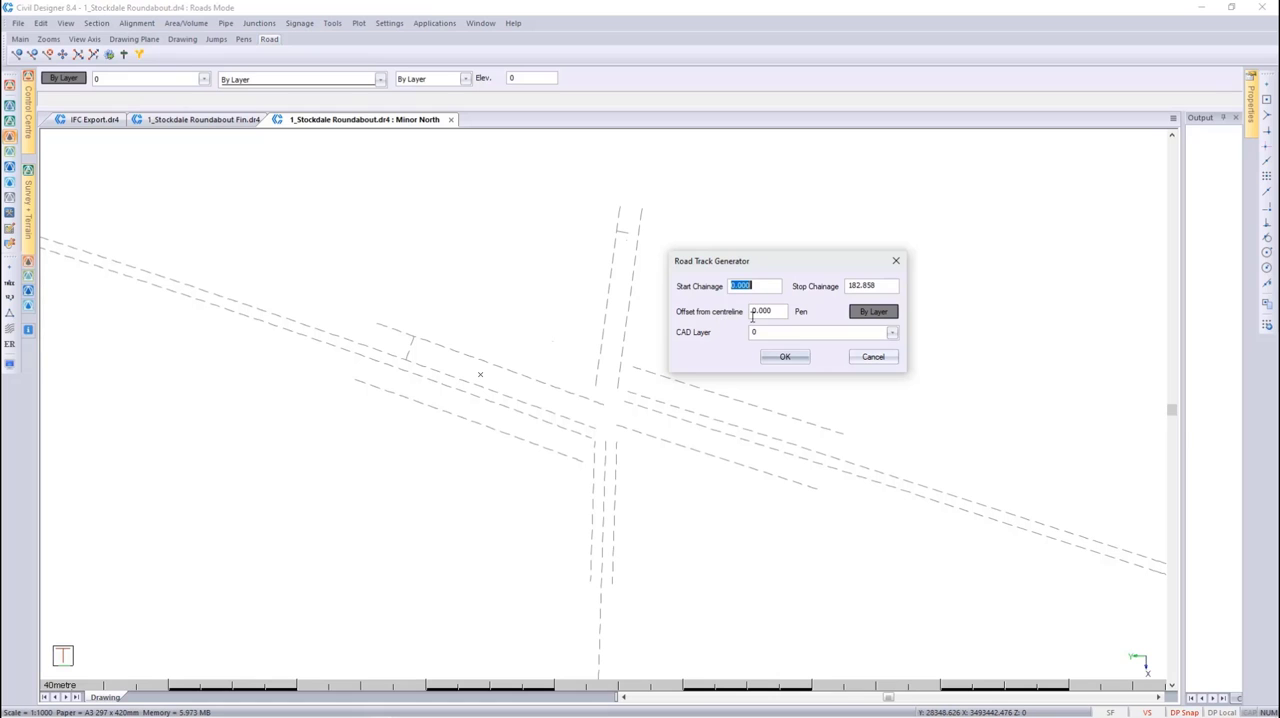
click(890, 333)
drag(891, 362, 890, 571)
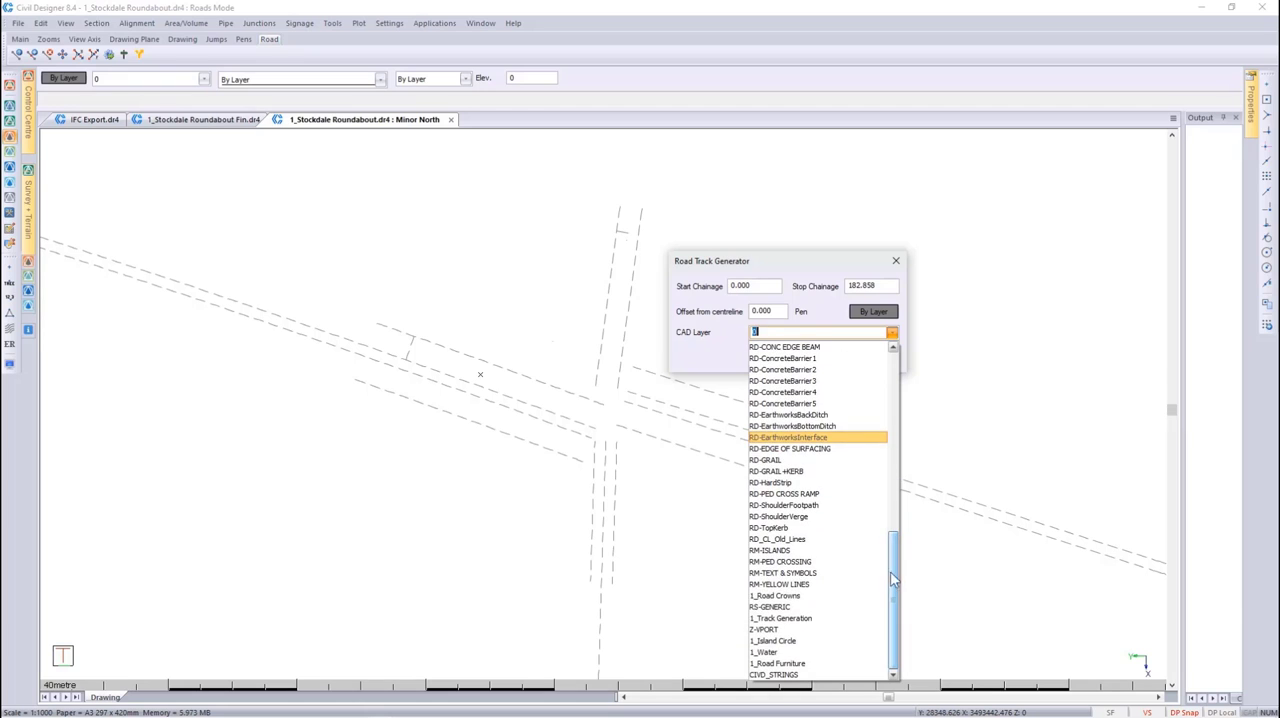
click(828, 614)
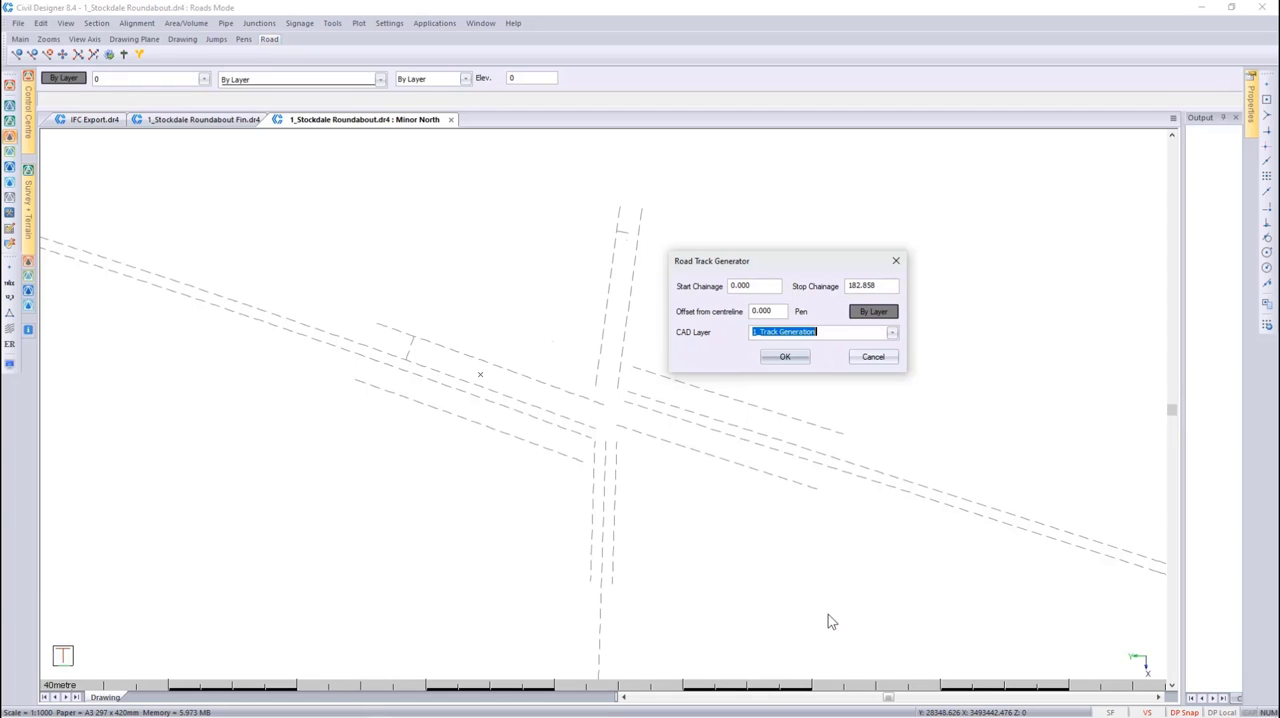
click(785, 358)
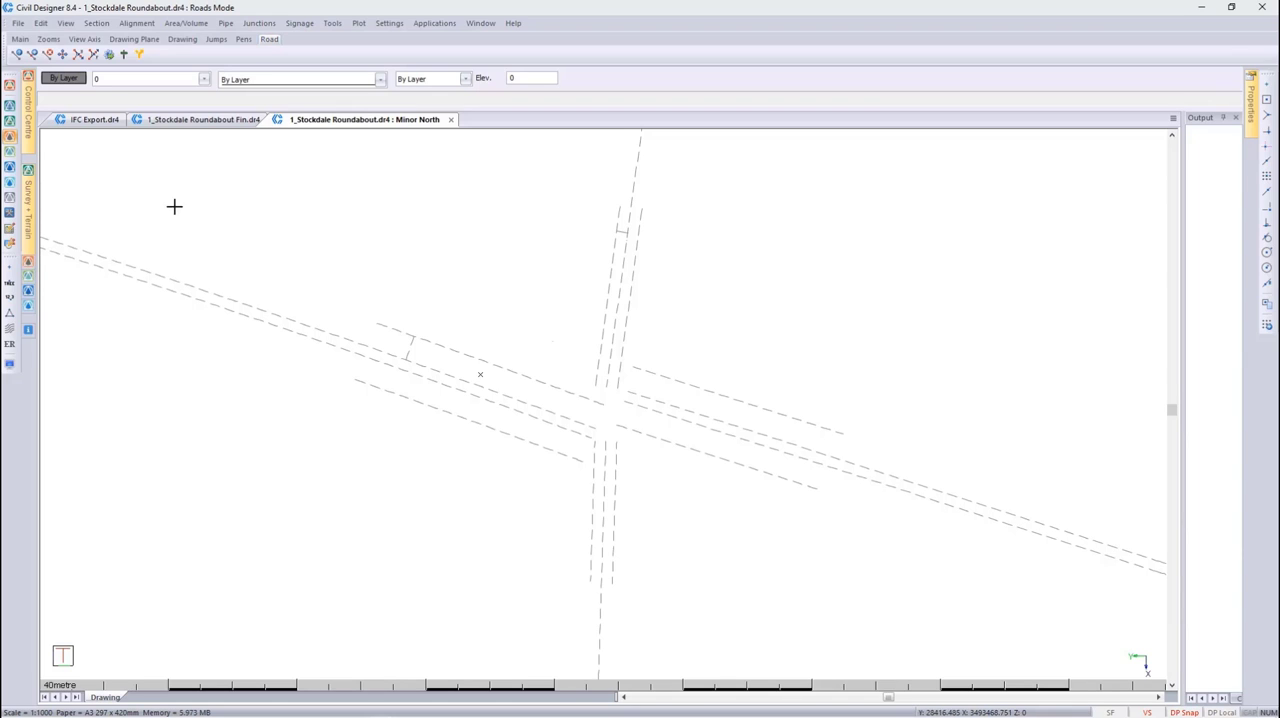
Make the 1_Crown Circle and 1_Edges layers visible from the Control Centre's layer list
click(30, 140)
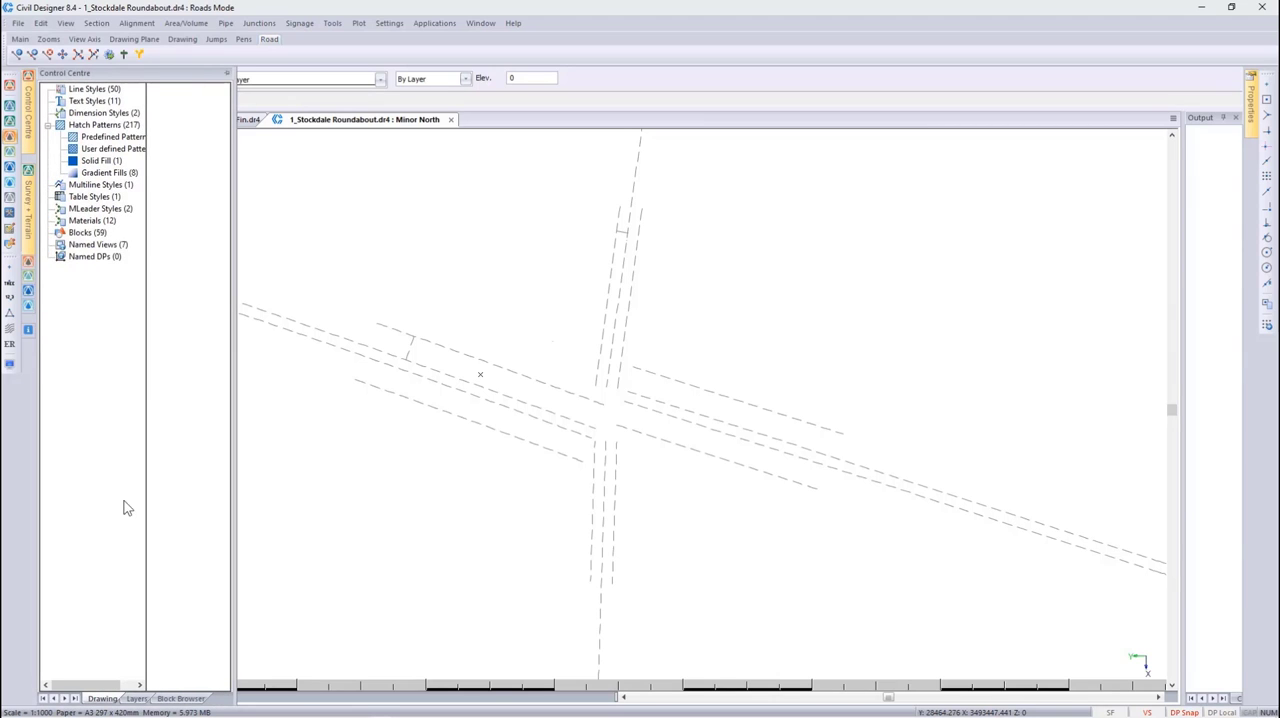
click(138, 699)
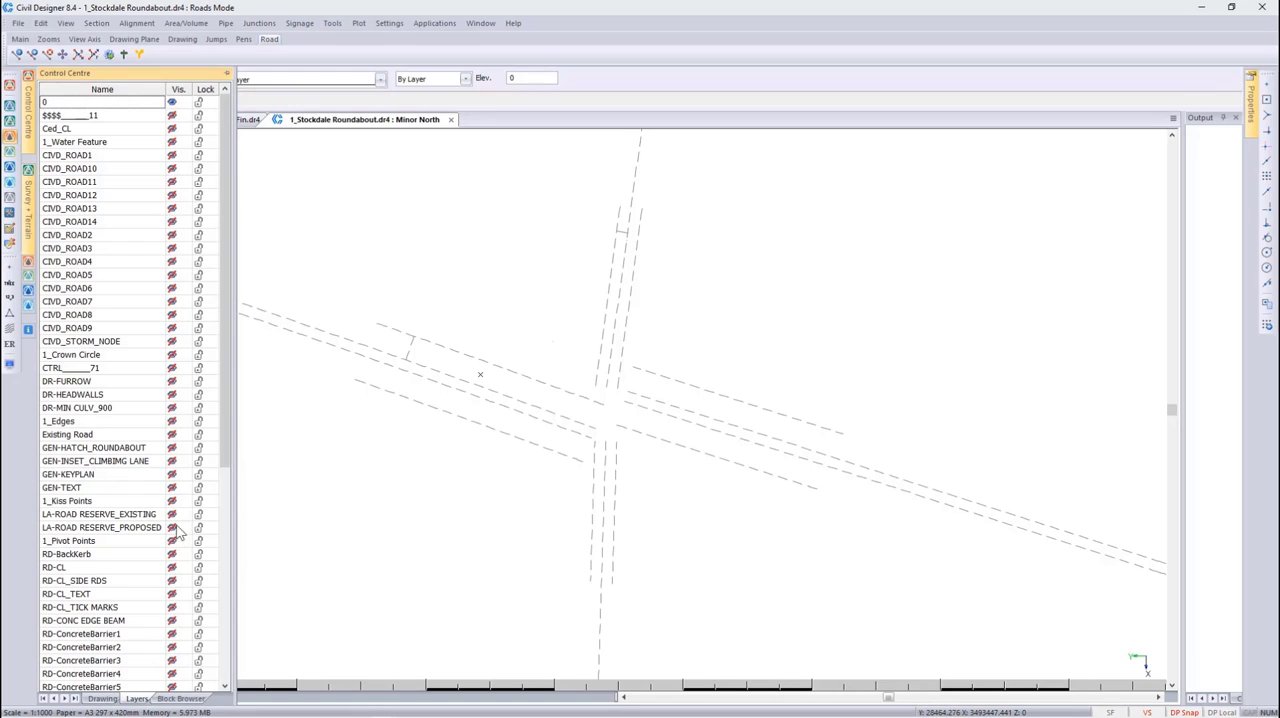
click(175, 353)
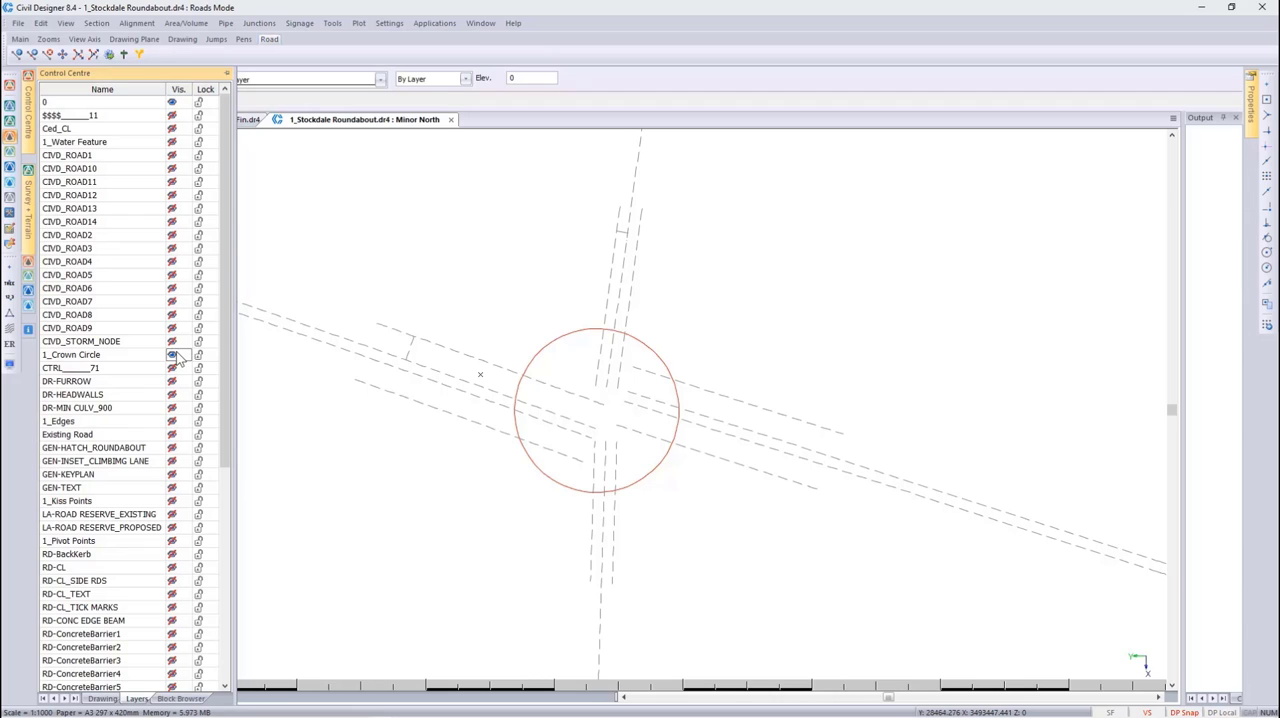
click(172, 422)
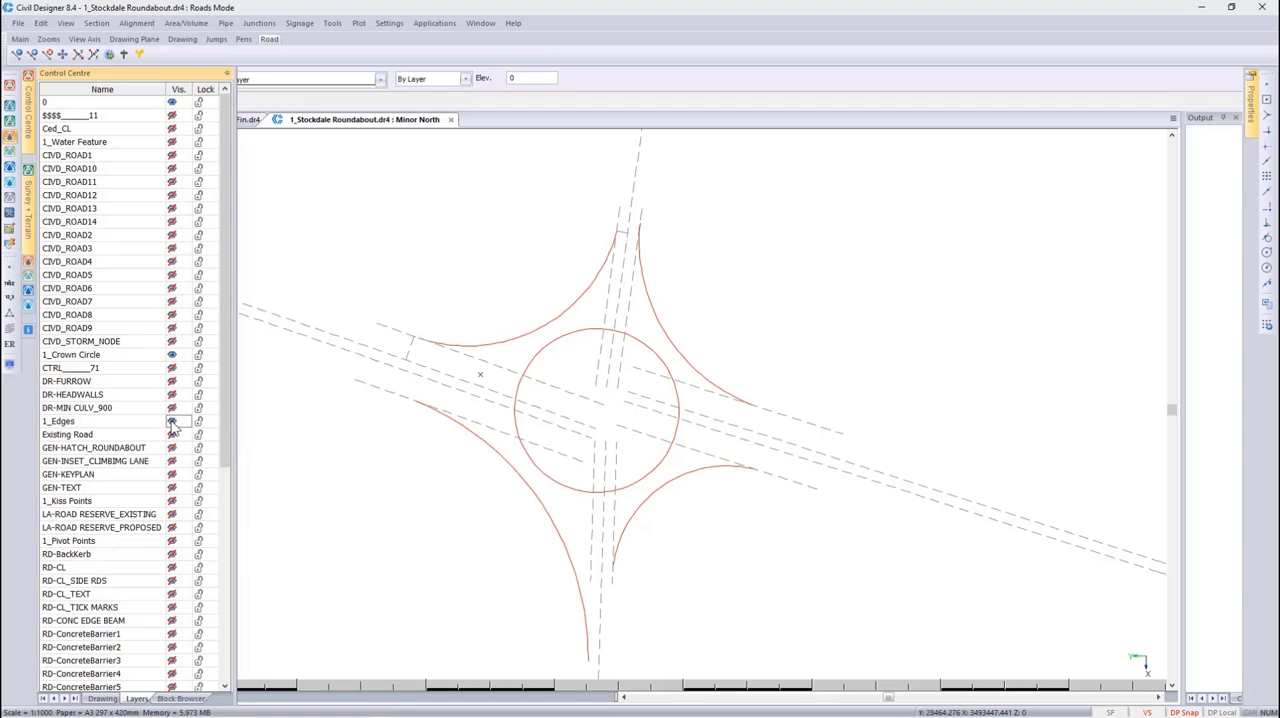
Switch the 1_Island Circle layer on and off again, and make the 1_Road Crowns and 1_Kiss Points layers visible
scroll(172, 424, down, 8)
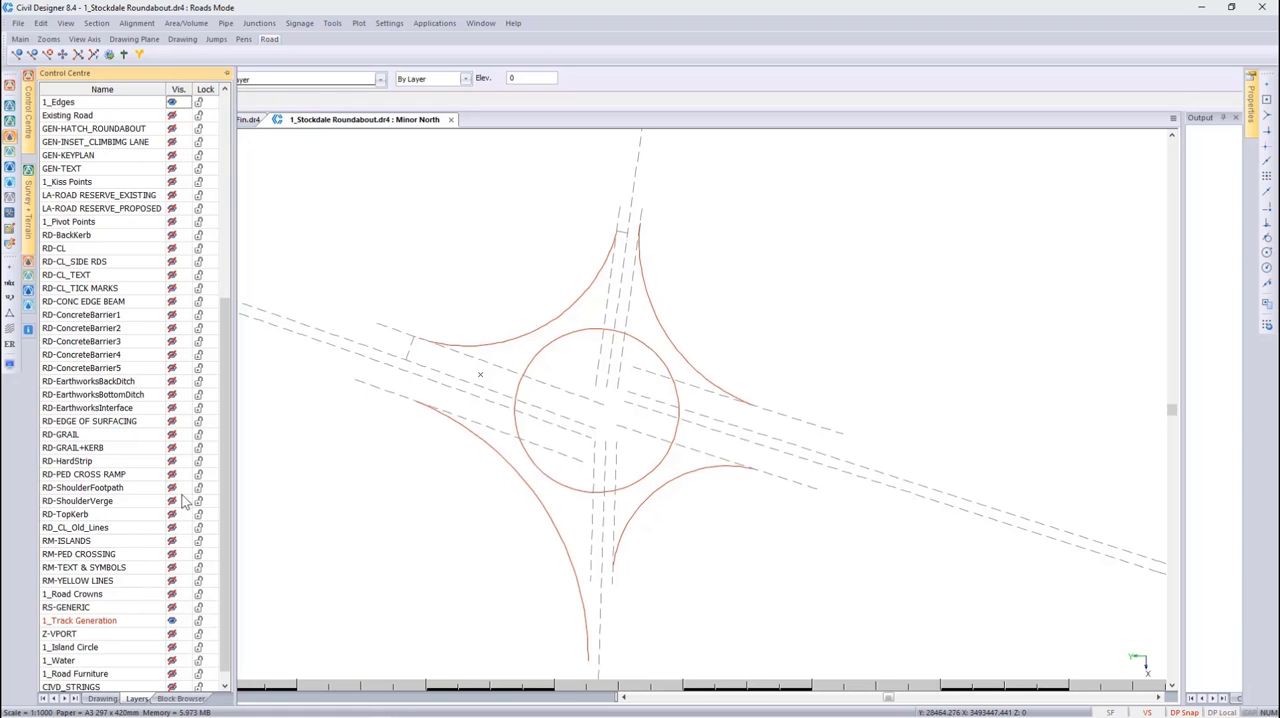
click(172, 648)
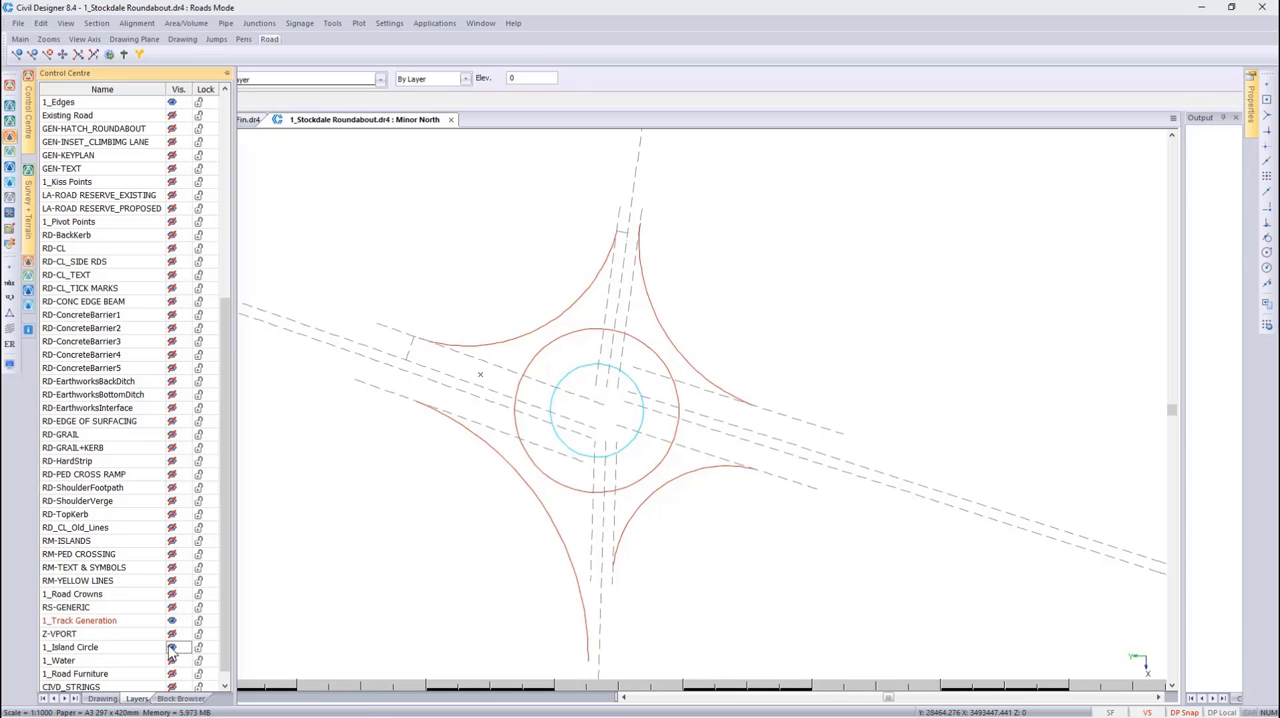
click(169, 646)
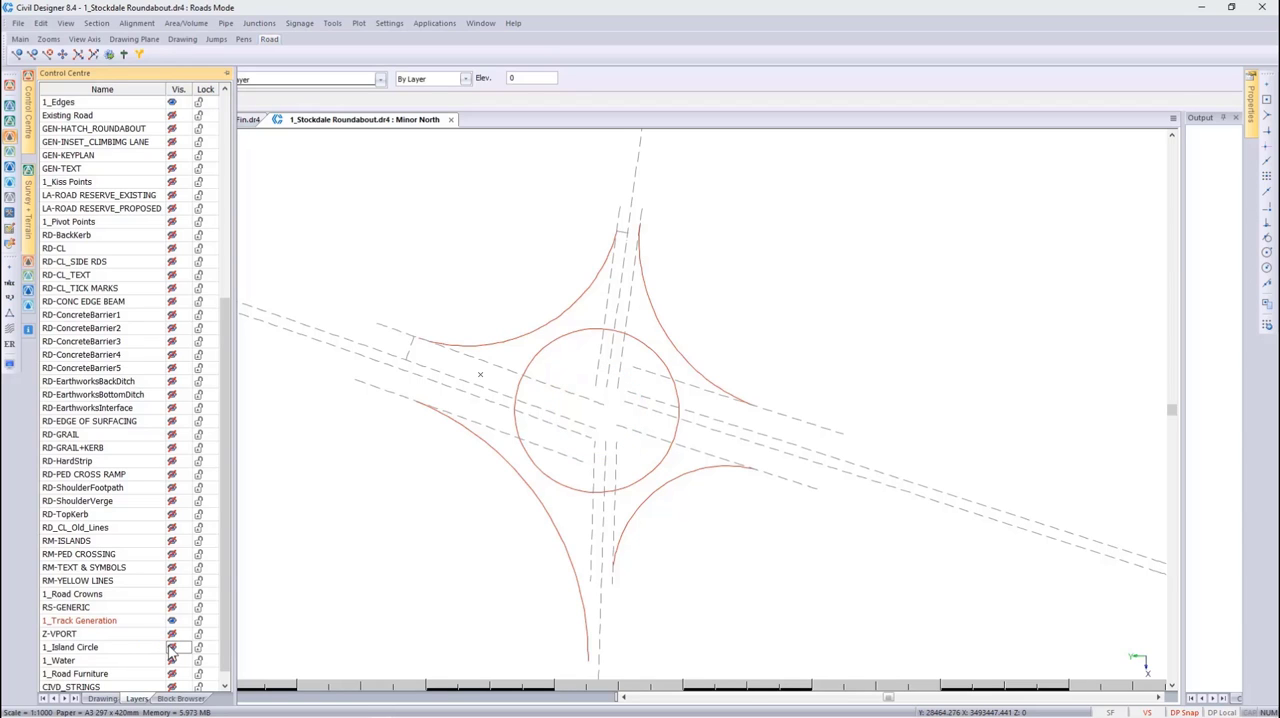
click(172, 593)
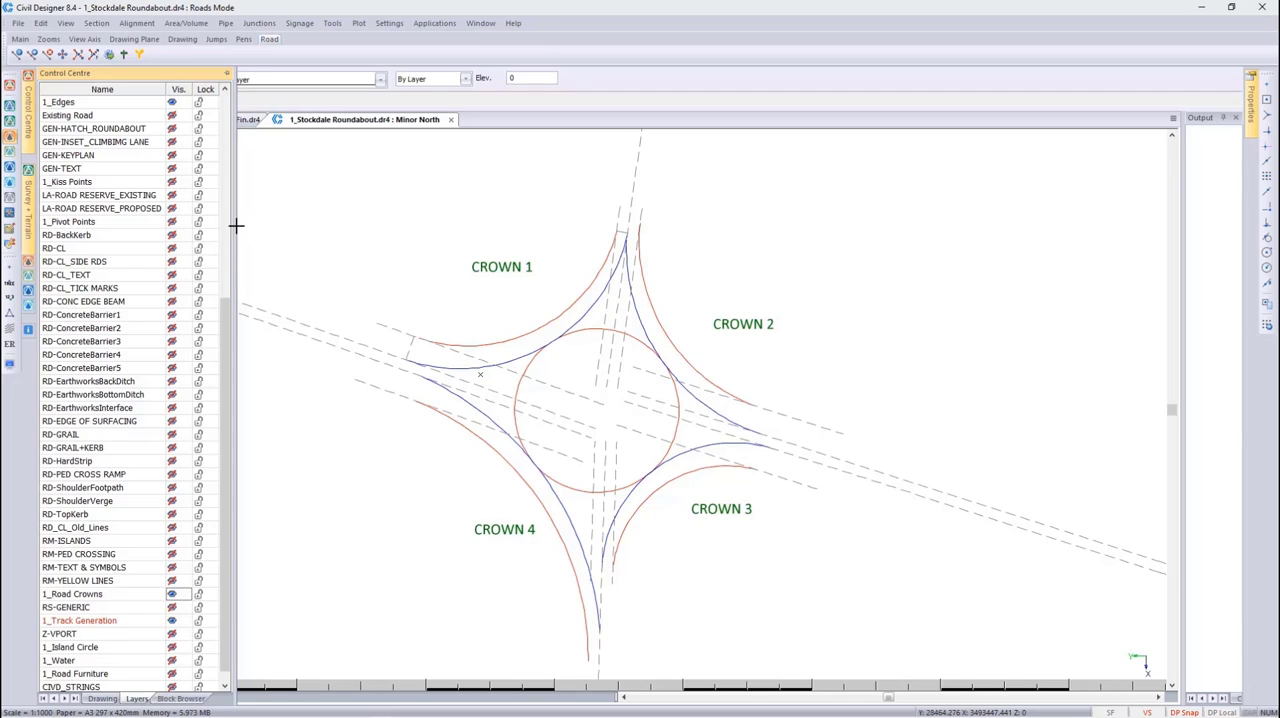
click(172, 182)
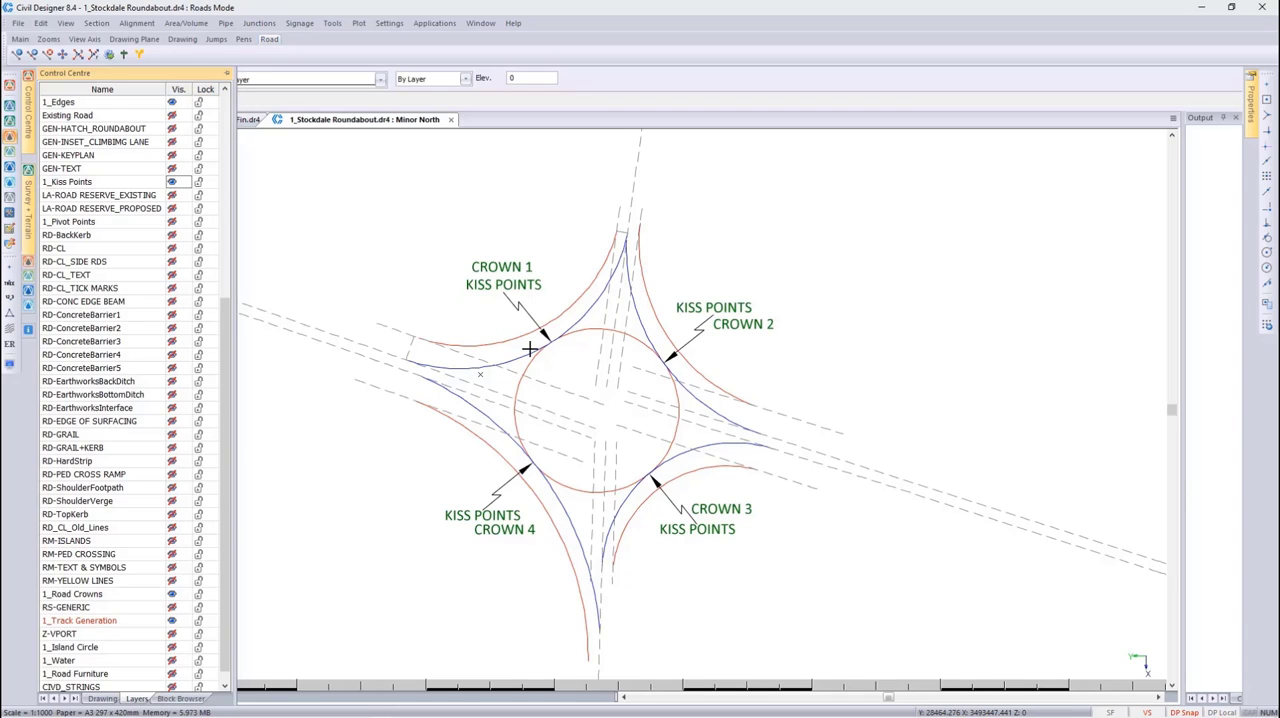
Switch to the 1_Stockdale Roundabout Fin drawing, examine the roundabout circle's vertical profile against the connecting roads, and close the editor
click(248, 119)
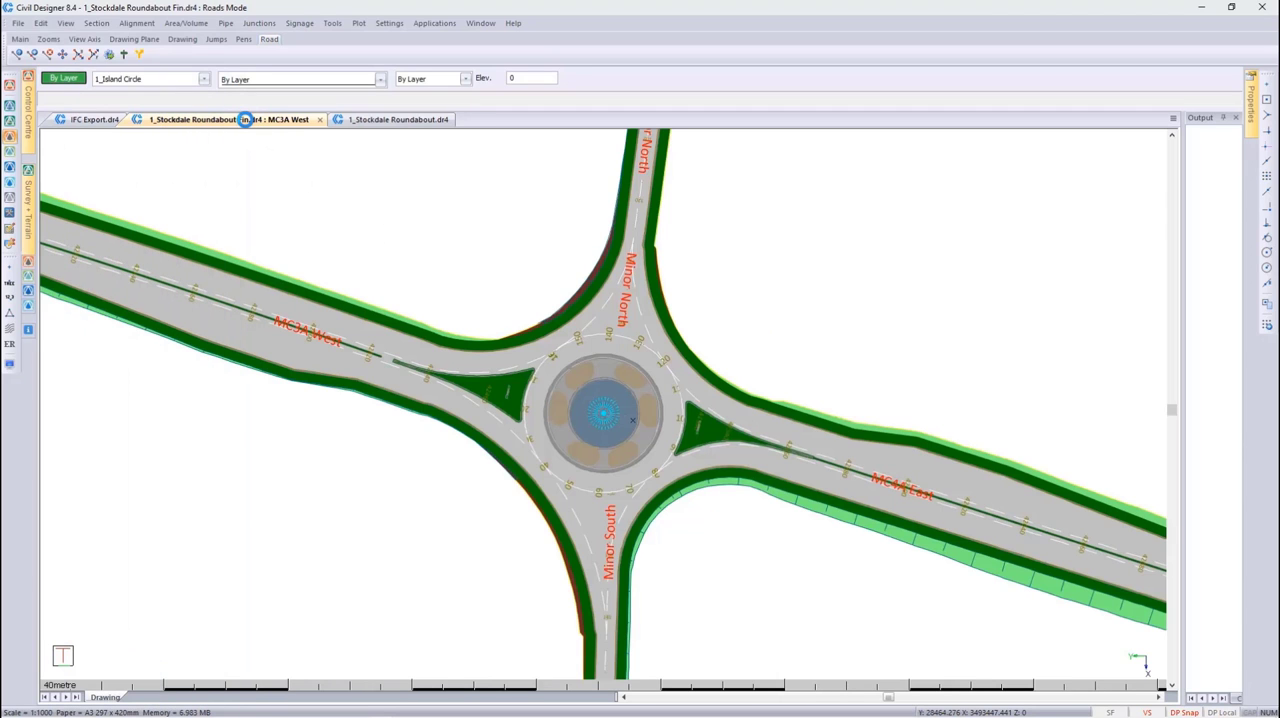
double_click(546, 368)
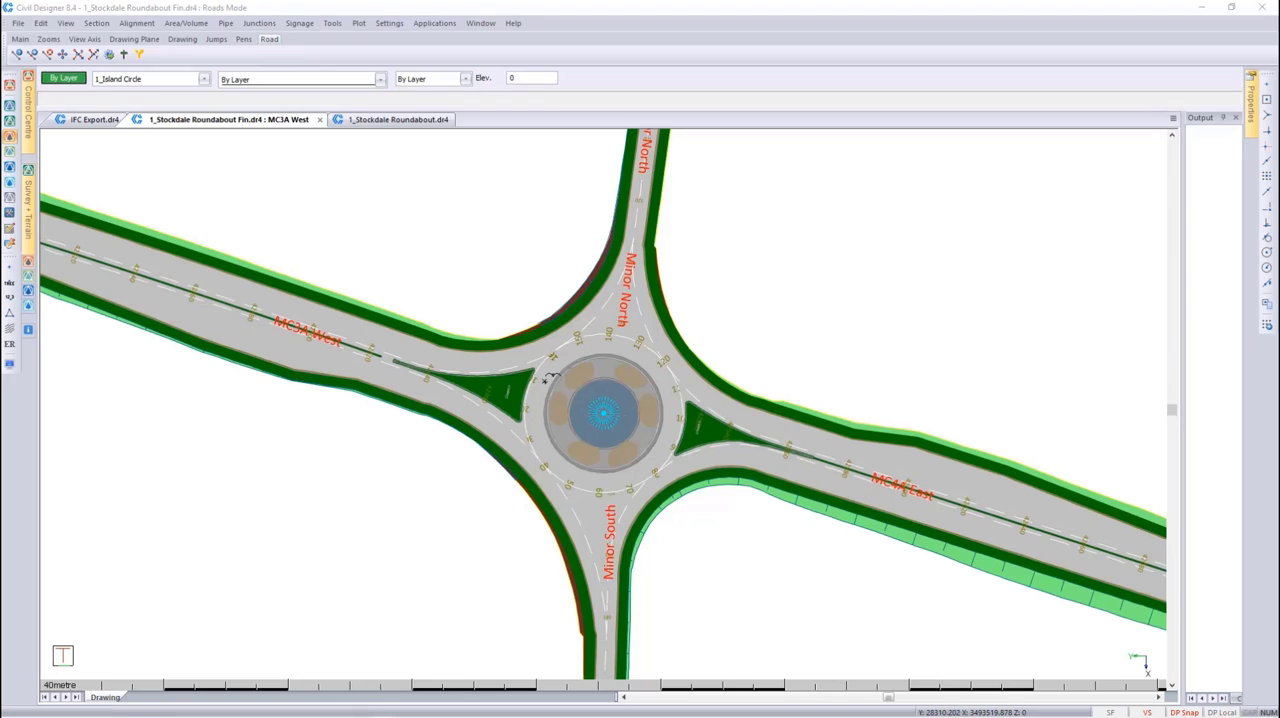
click(724, 515)
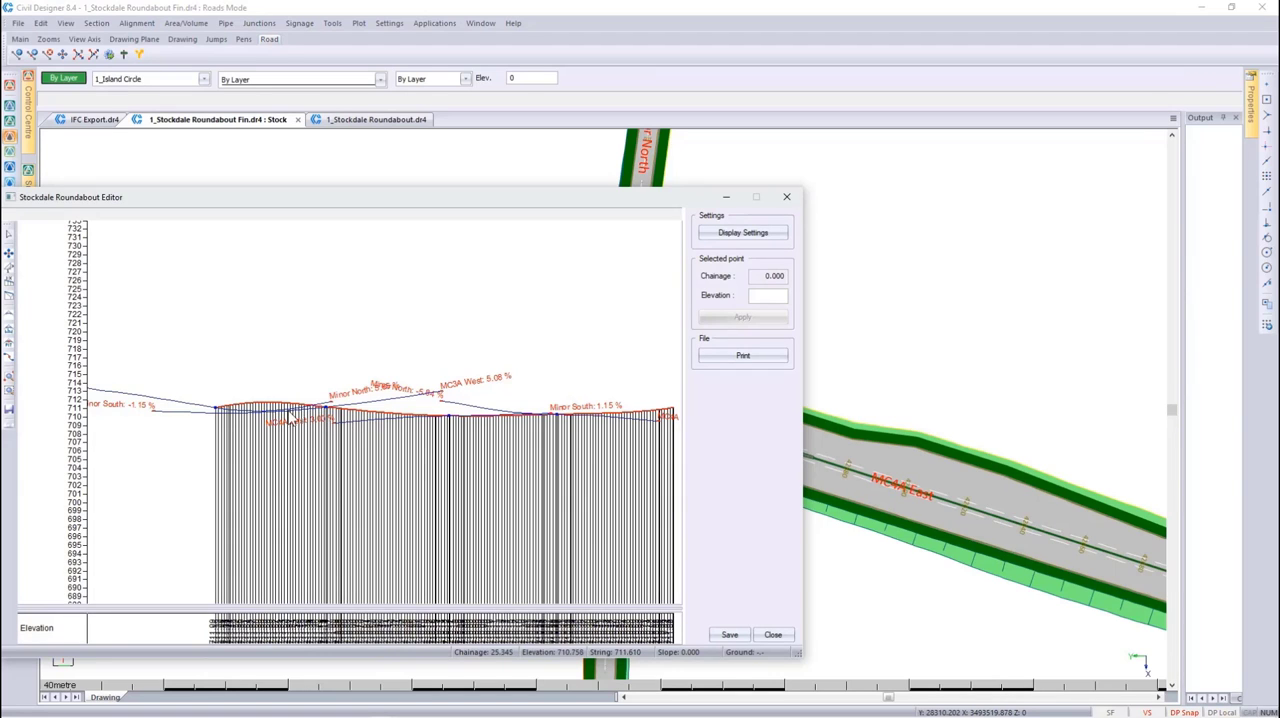
scroll(269, 412, up, 1)
scroll(269, 417, up, 1)
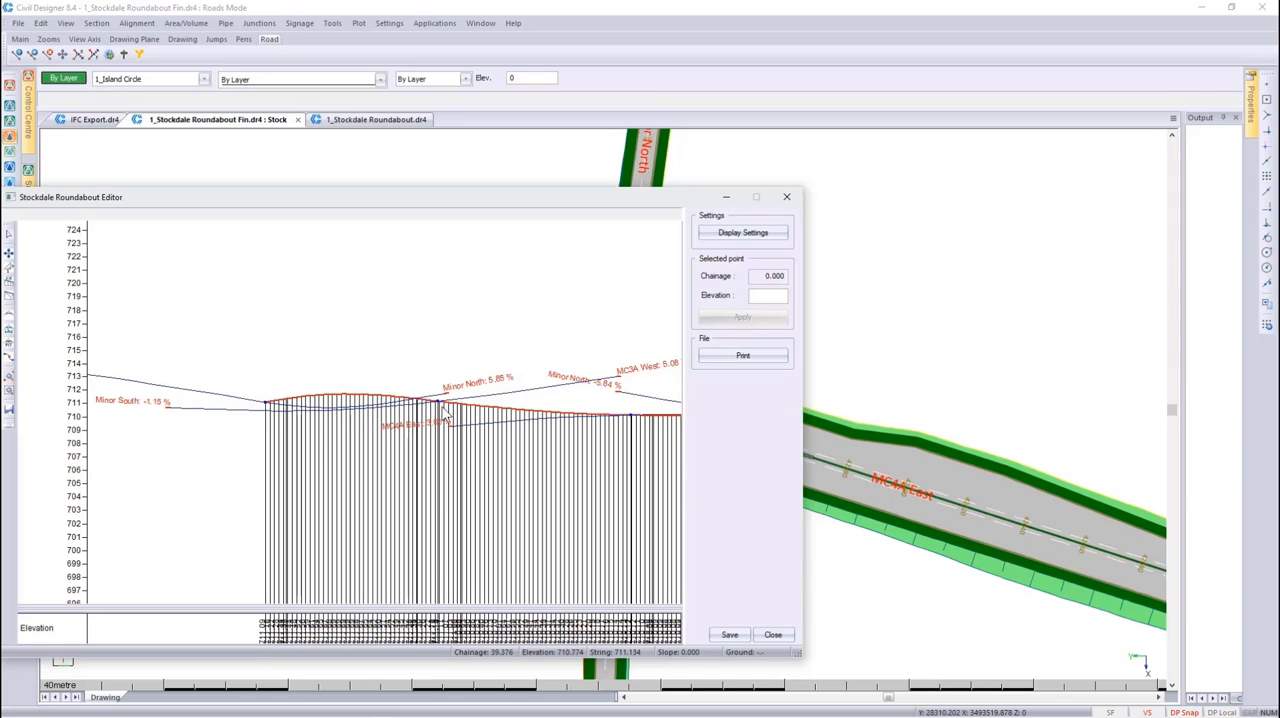
click(773, 634)
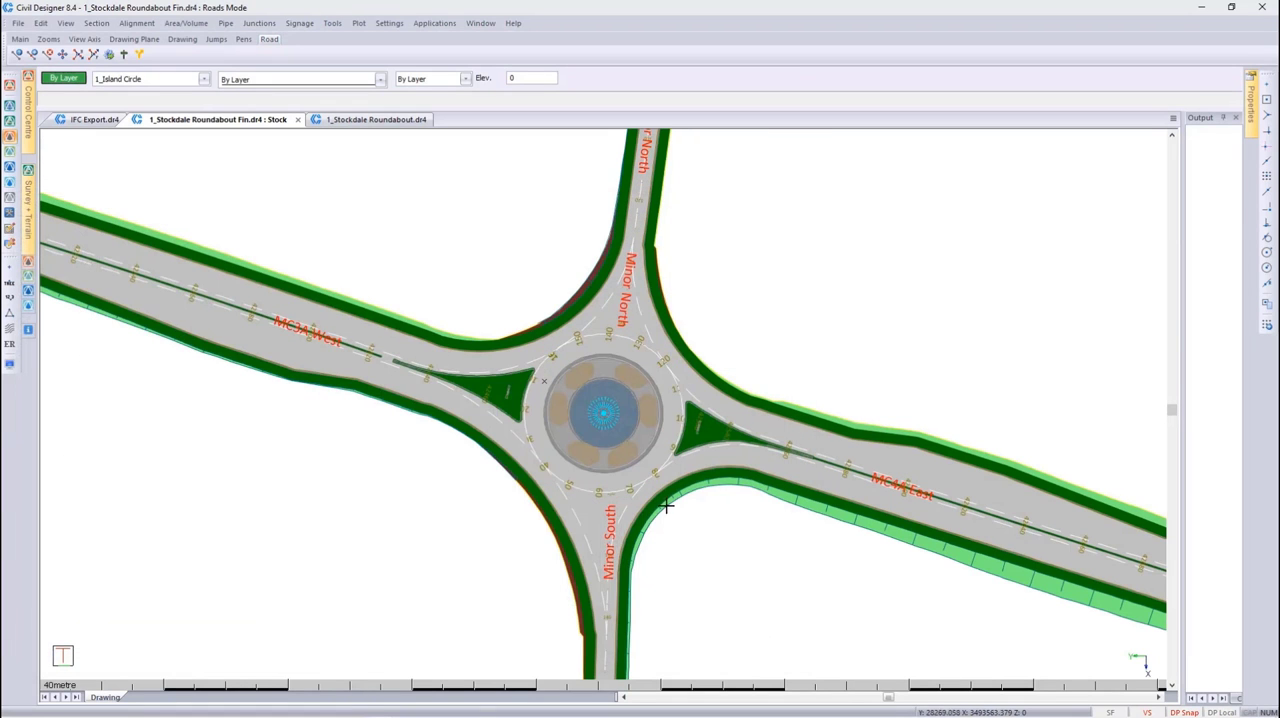
Switch to the 1_Stockdale Roundabout drawing and hide the 1_Kiss Points layer
click(372, 121)
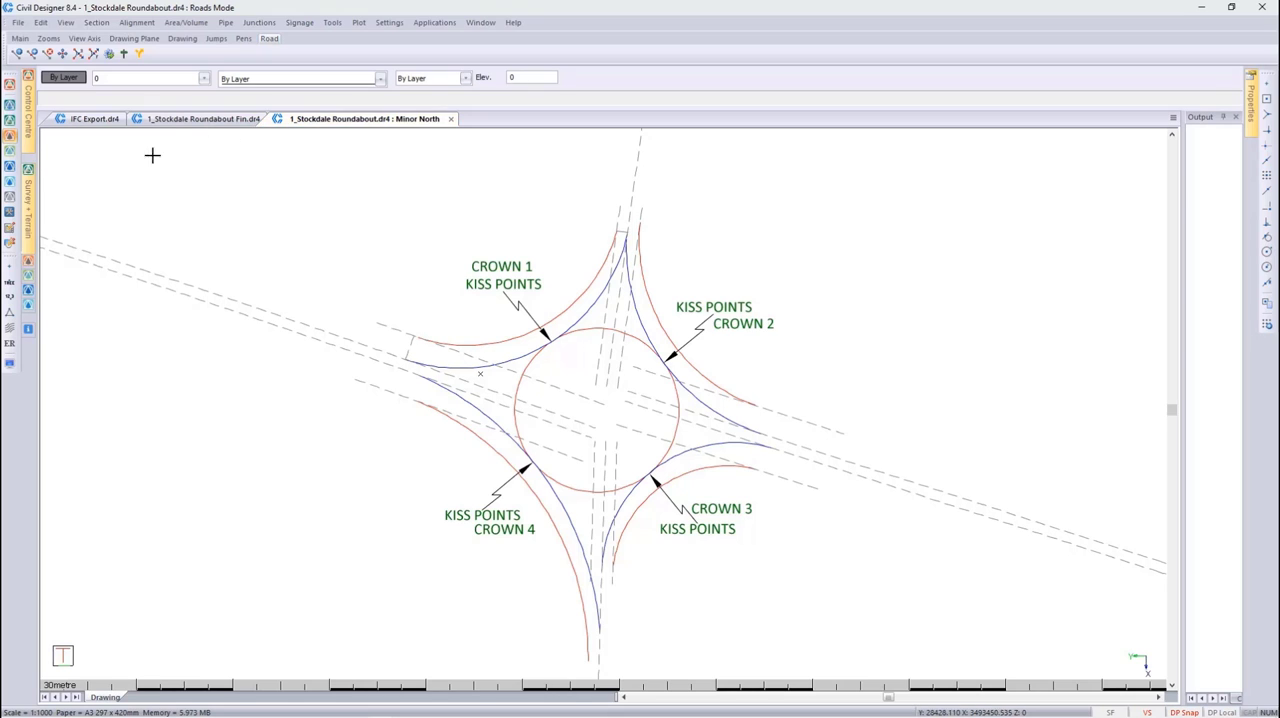
mouse_move(31, 138)
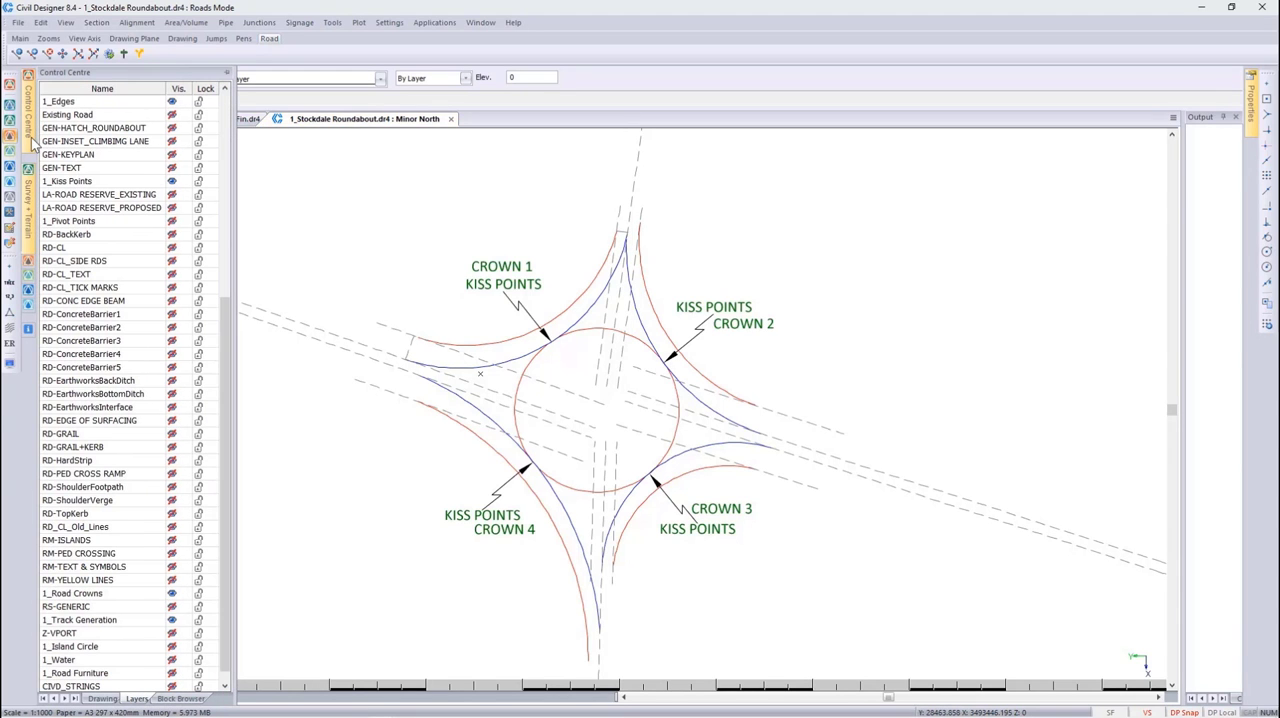
click(172, 181)
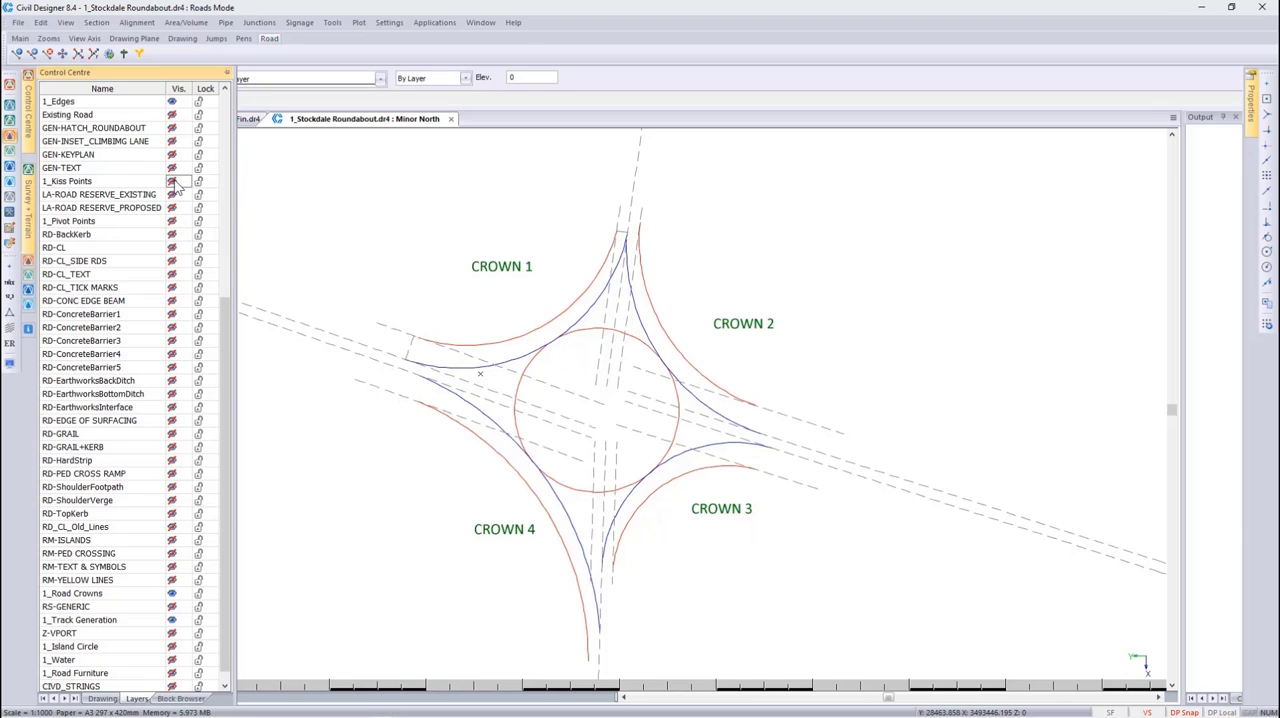
In drafting mode, display the construction geometry around Crown 1, review the arc drawing options, and hide the geometry again
click(10, 85)
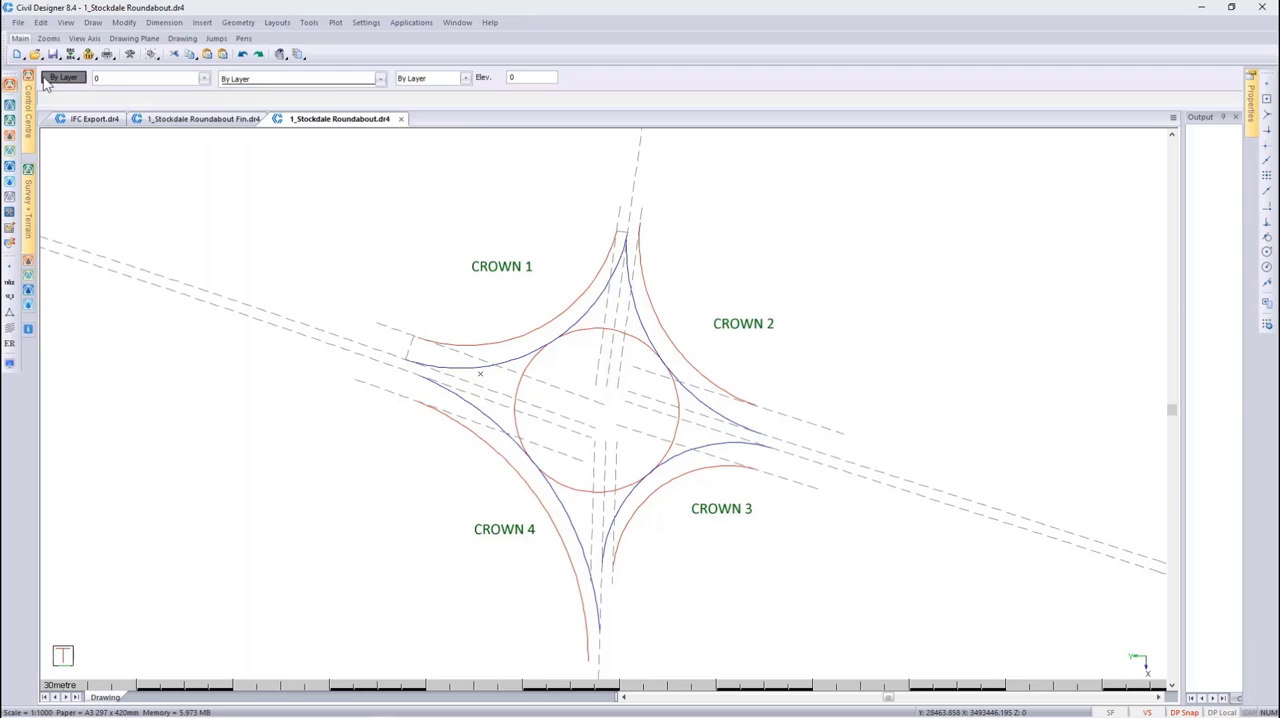
click(236, 22)
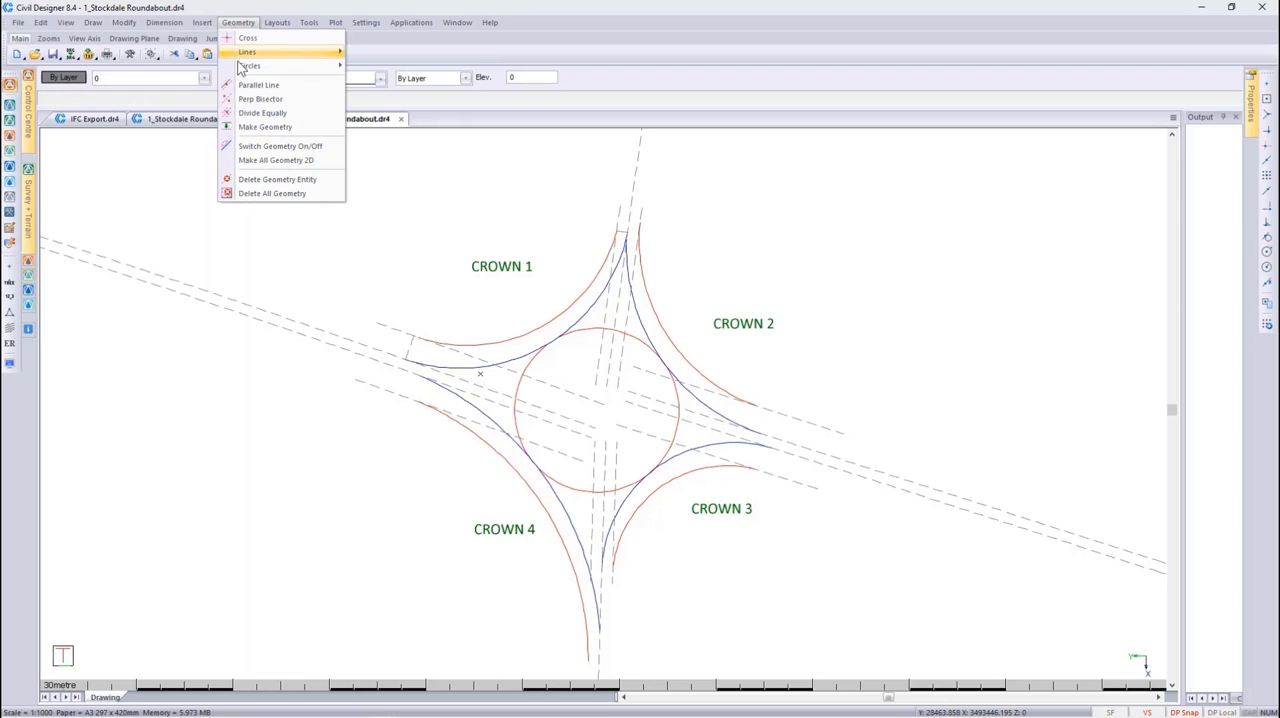
click(258, 143)
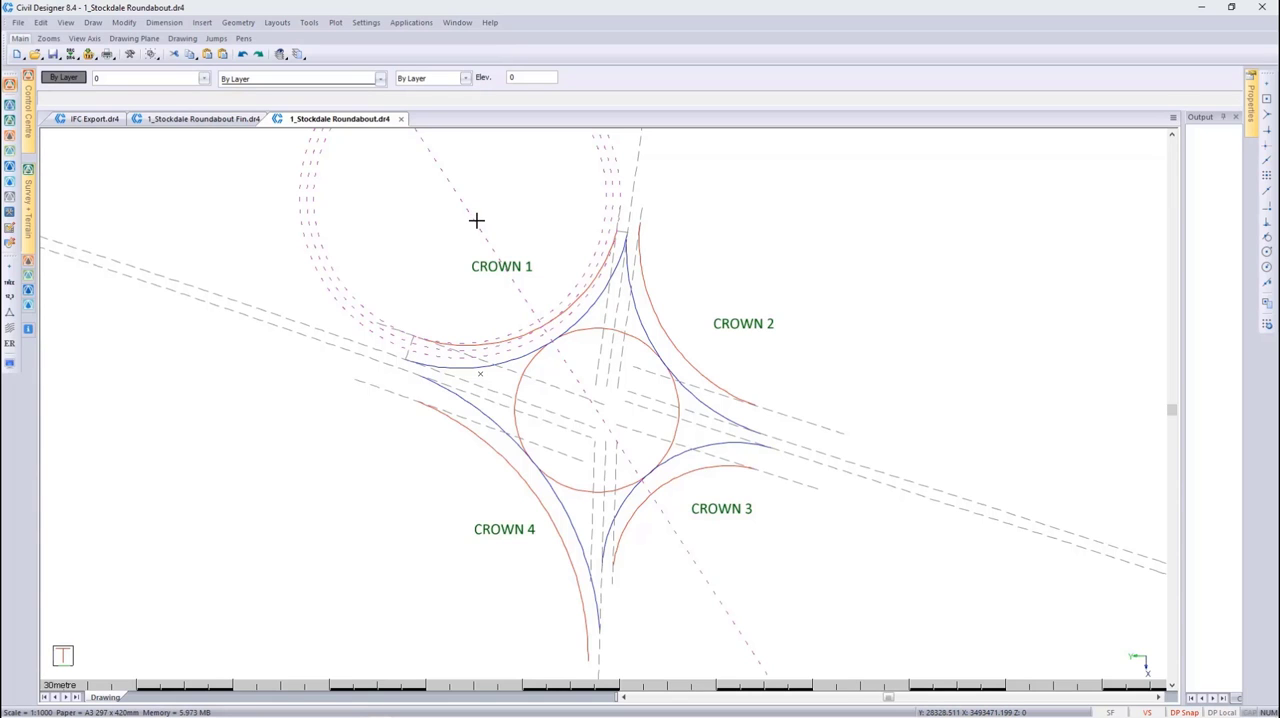
scroll(476, 220, up, 3)
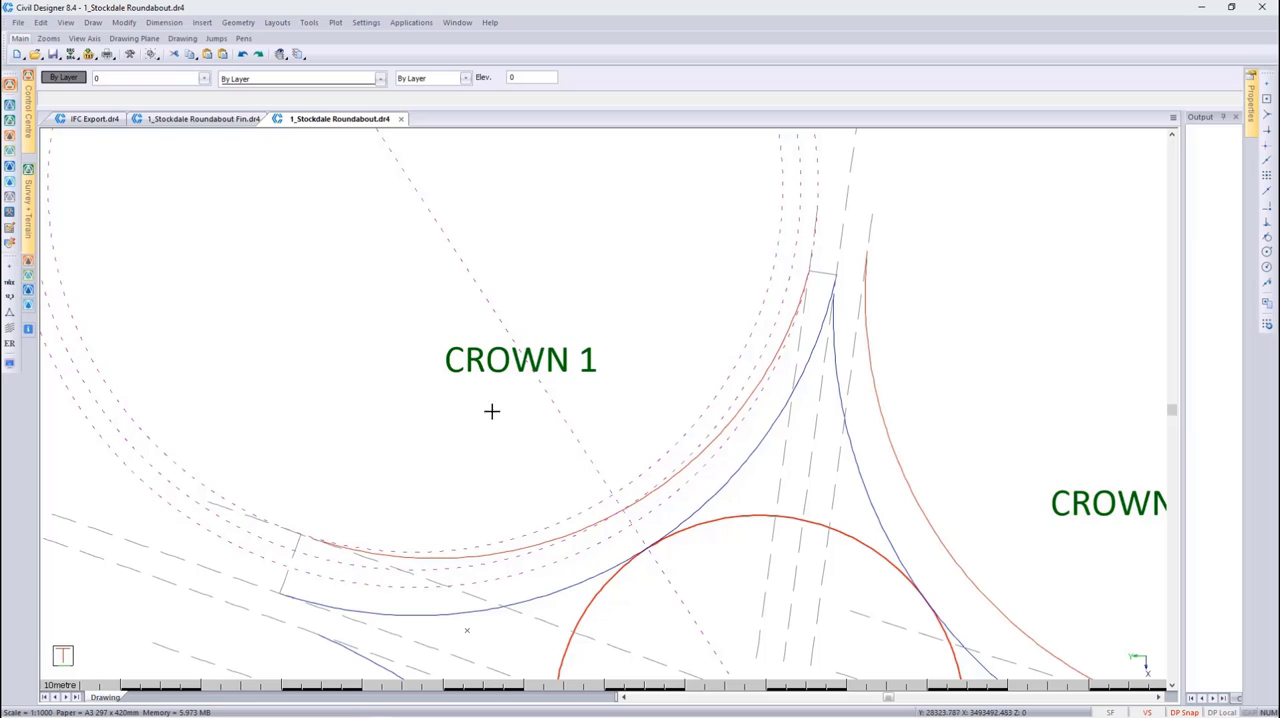
click(93, 22)
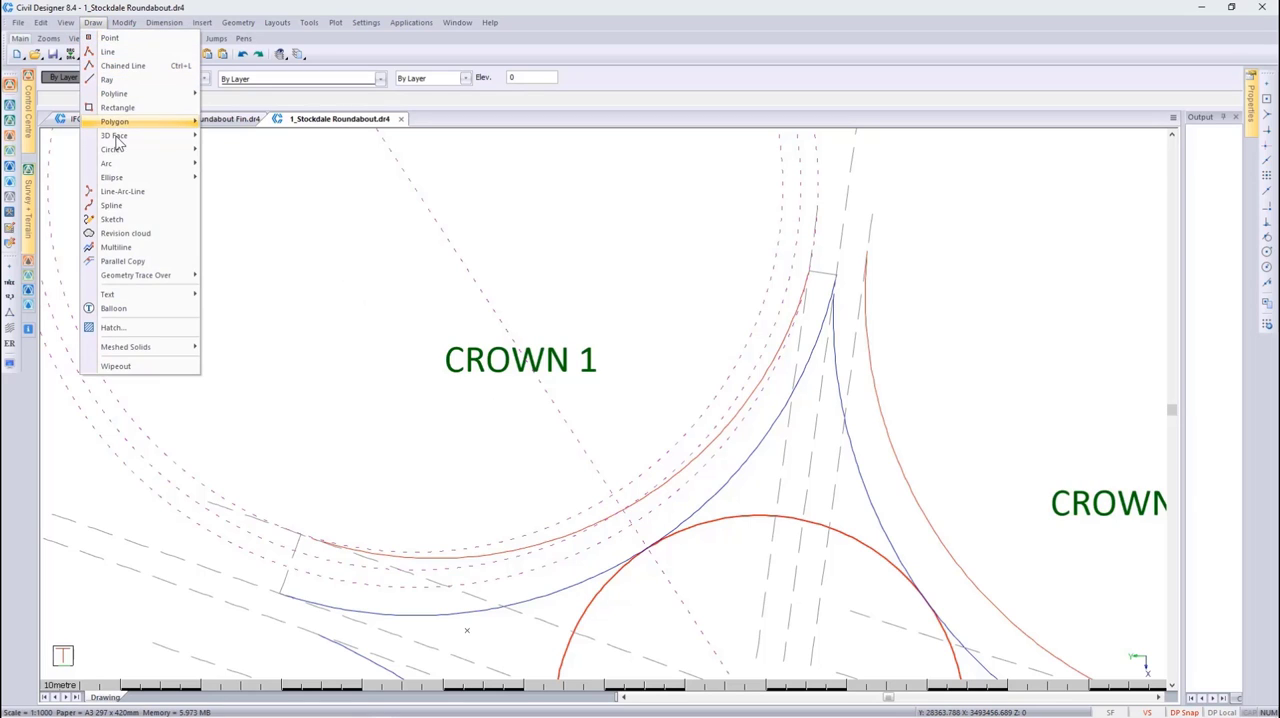
mouse_move(194, 167)
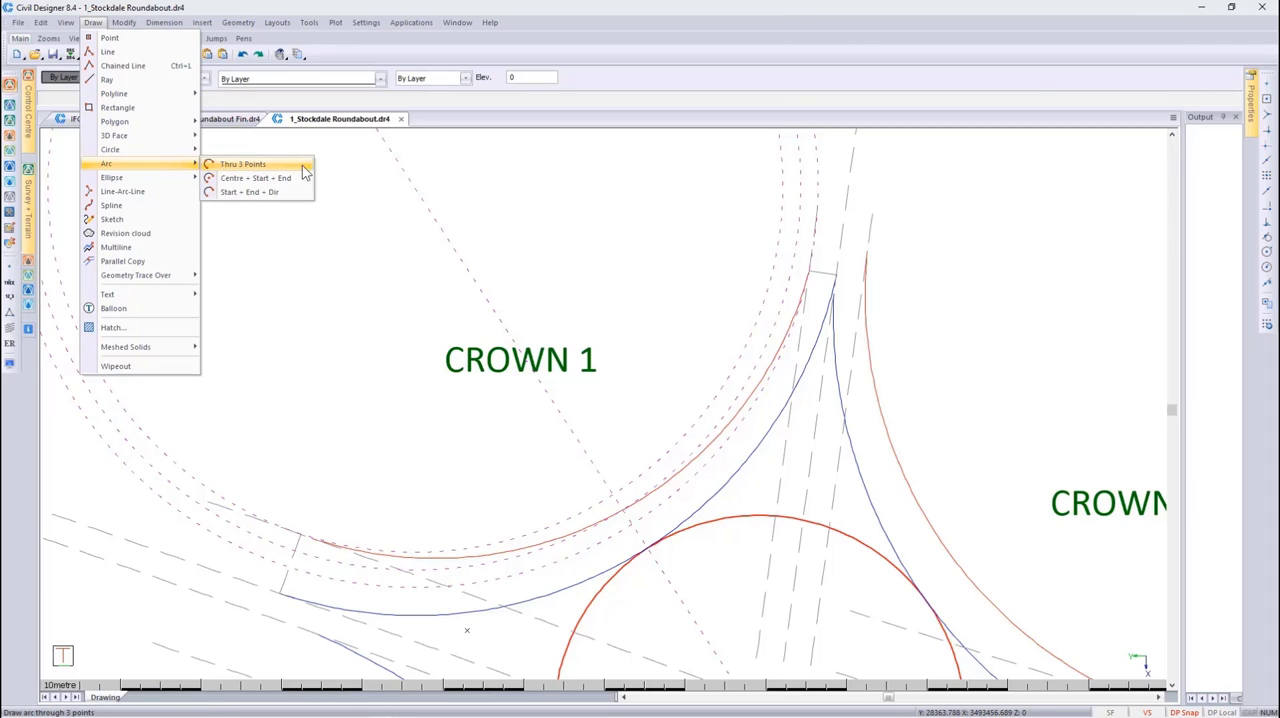
click(361, 157)
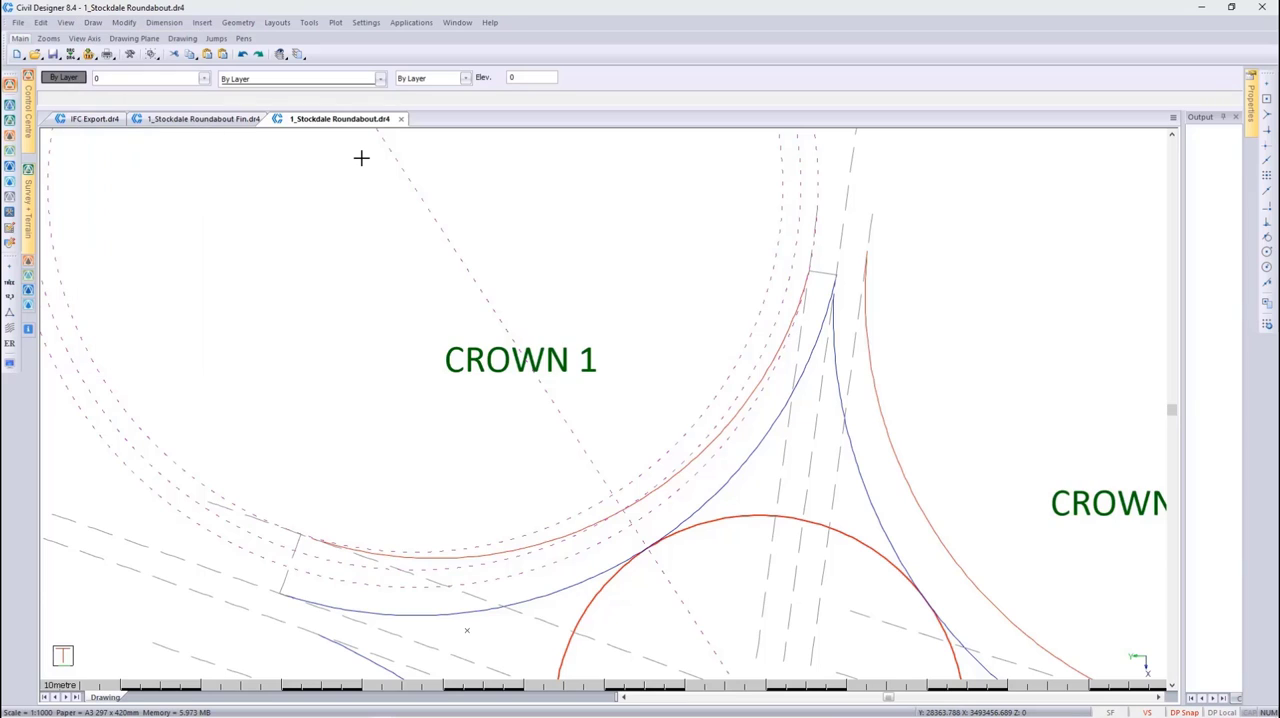
click(231, 24)
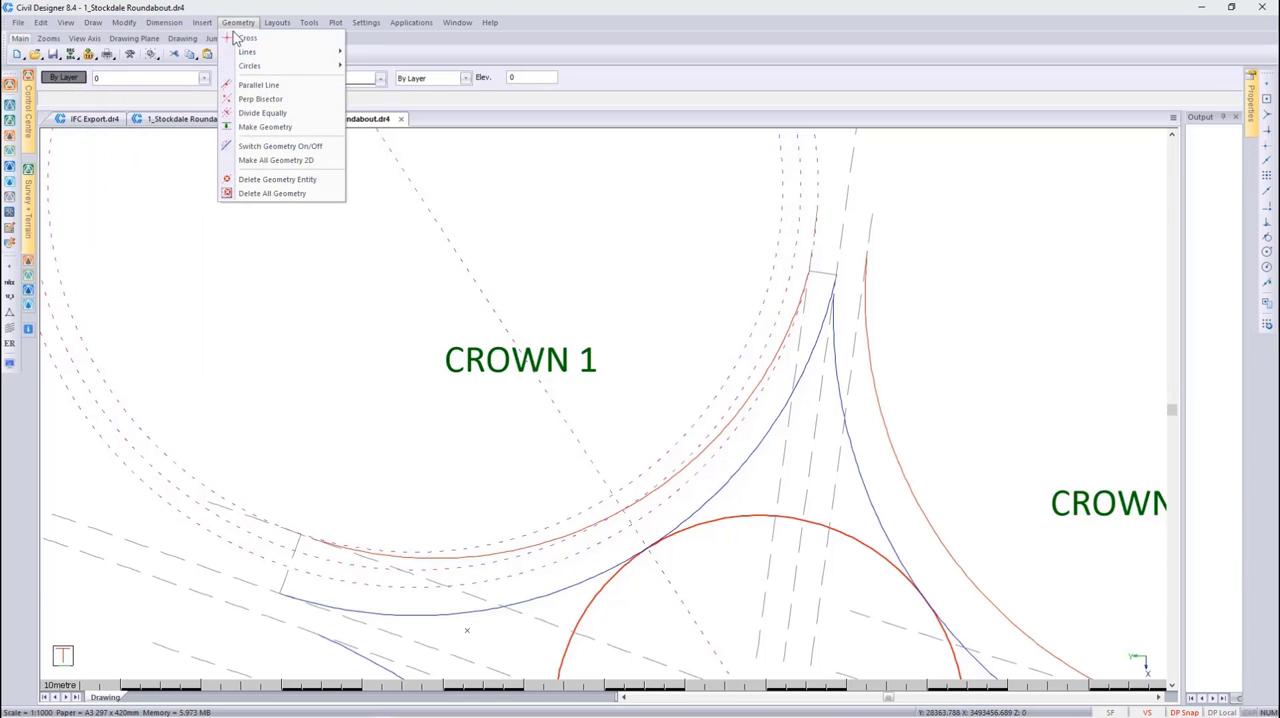
click(269, 145)
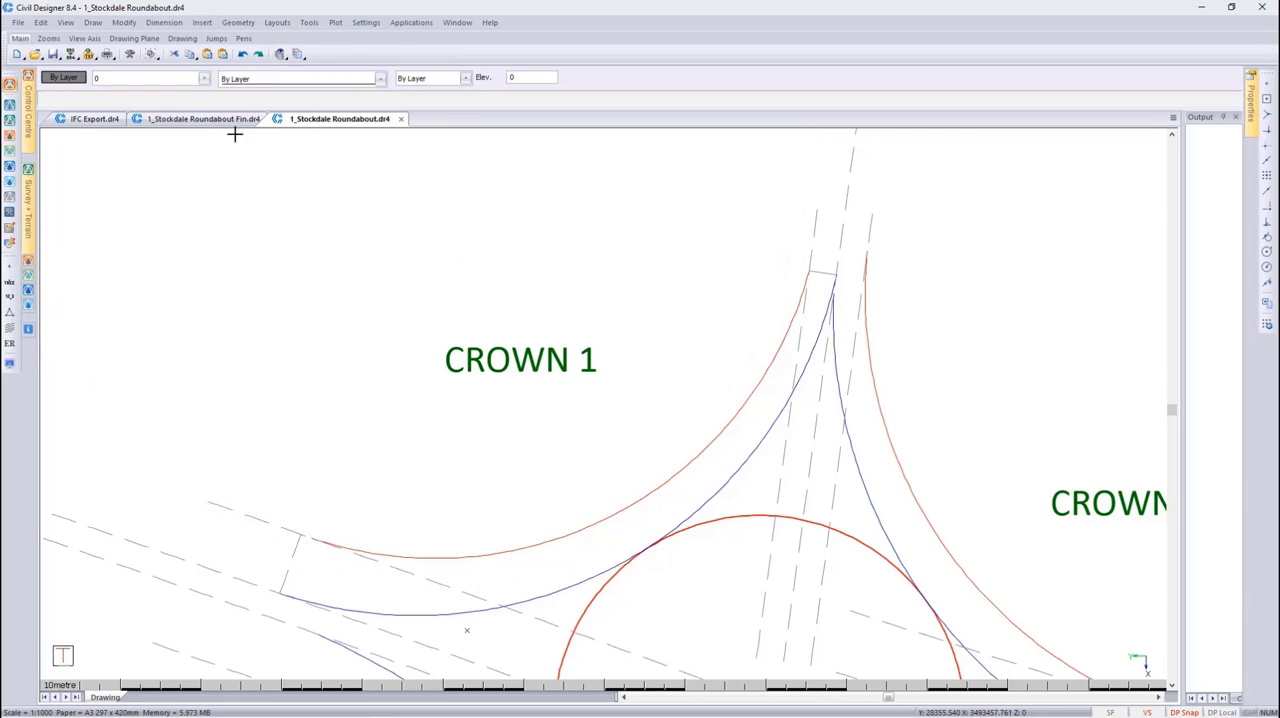
Make all layers in the Demo Roads filter visible, CIVD_ROAD1, CIVD_ROAD2, CIVD_ROAD3, CIVD_ROAD5 and CIVD_ROAD6, in the layer settings
click(169, 78)
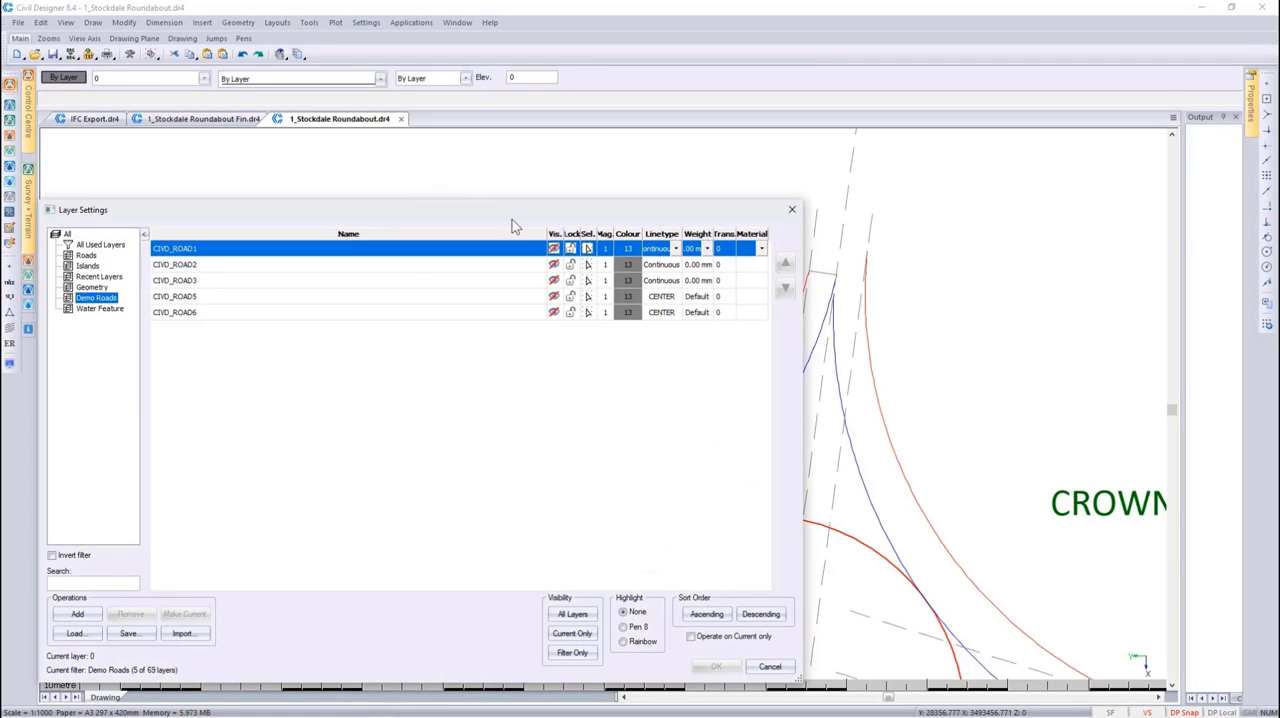
click(553, 236)
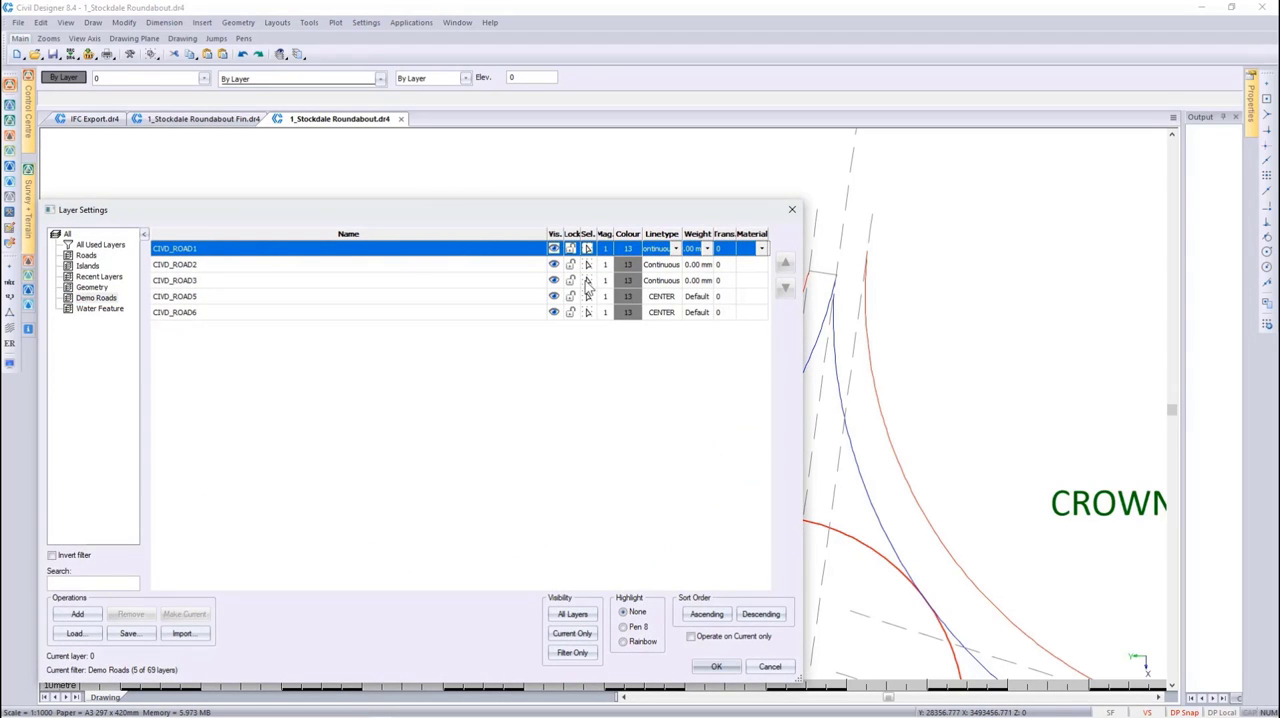
click(713, 665)
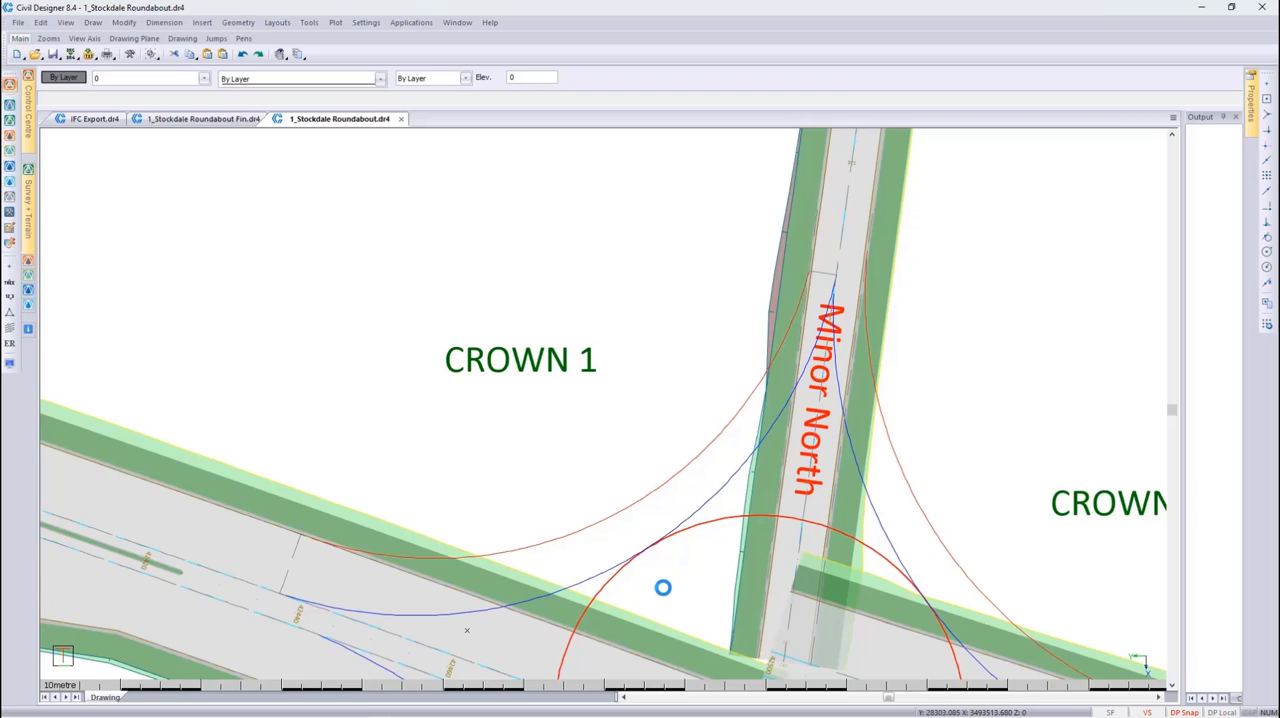
Start adding a roundabout in Roads mode and extract the red circle at the intersection as the roundabout crown
click(10, 136)
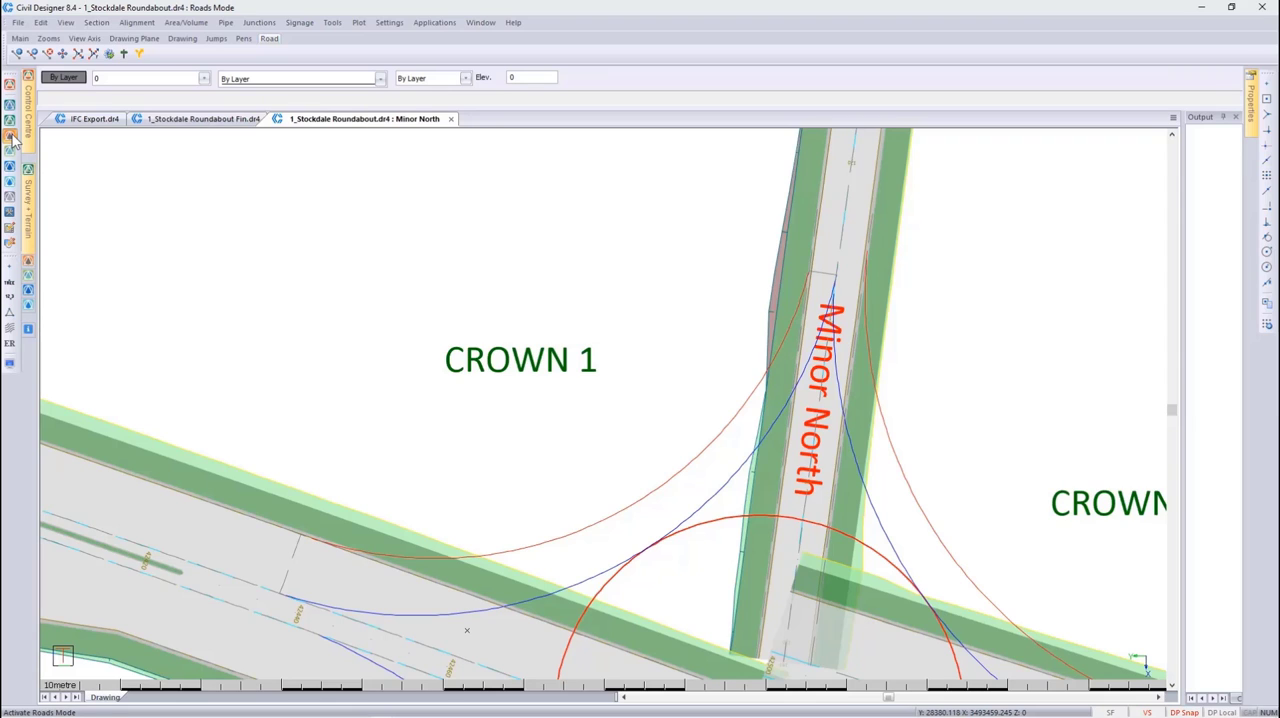
click(258, 24)
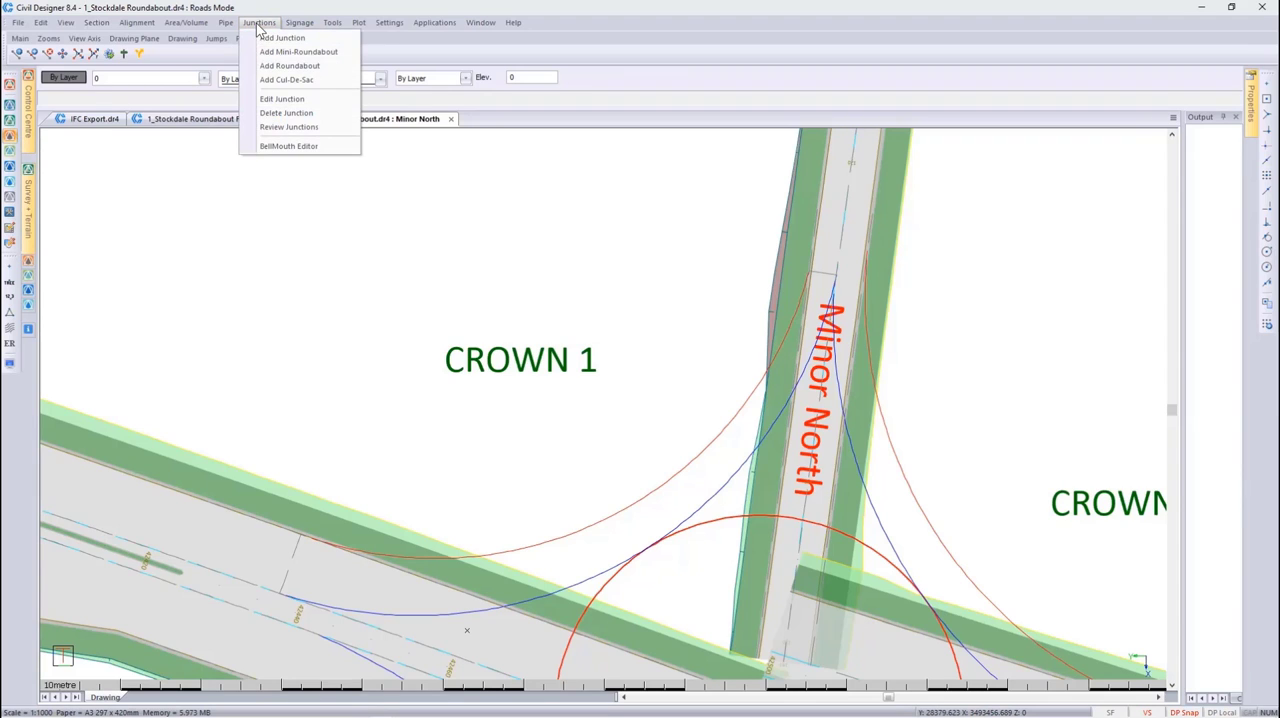
click(289, 66)
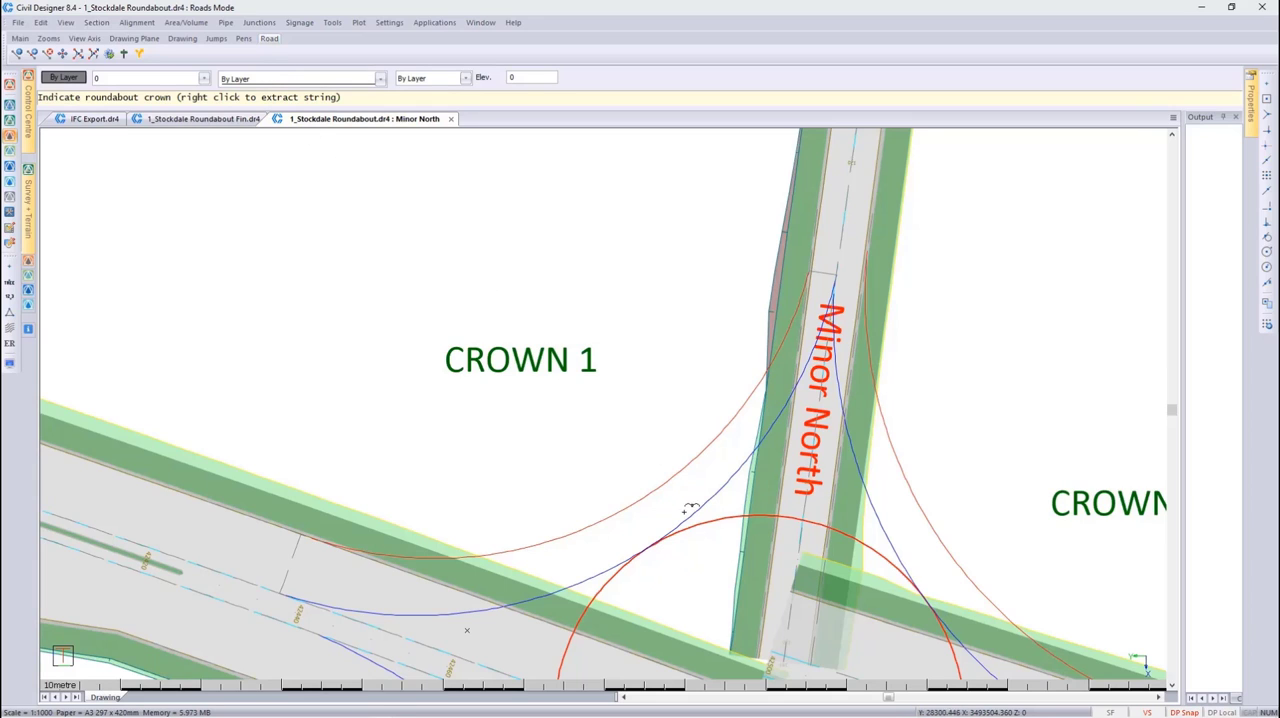
click(703, 522)
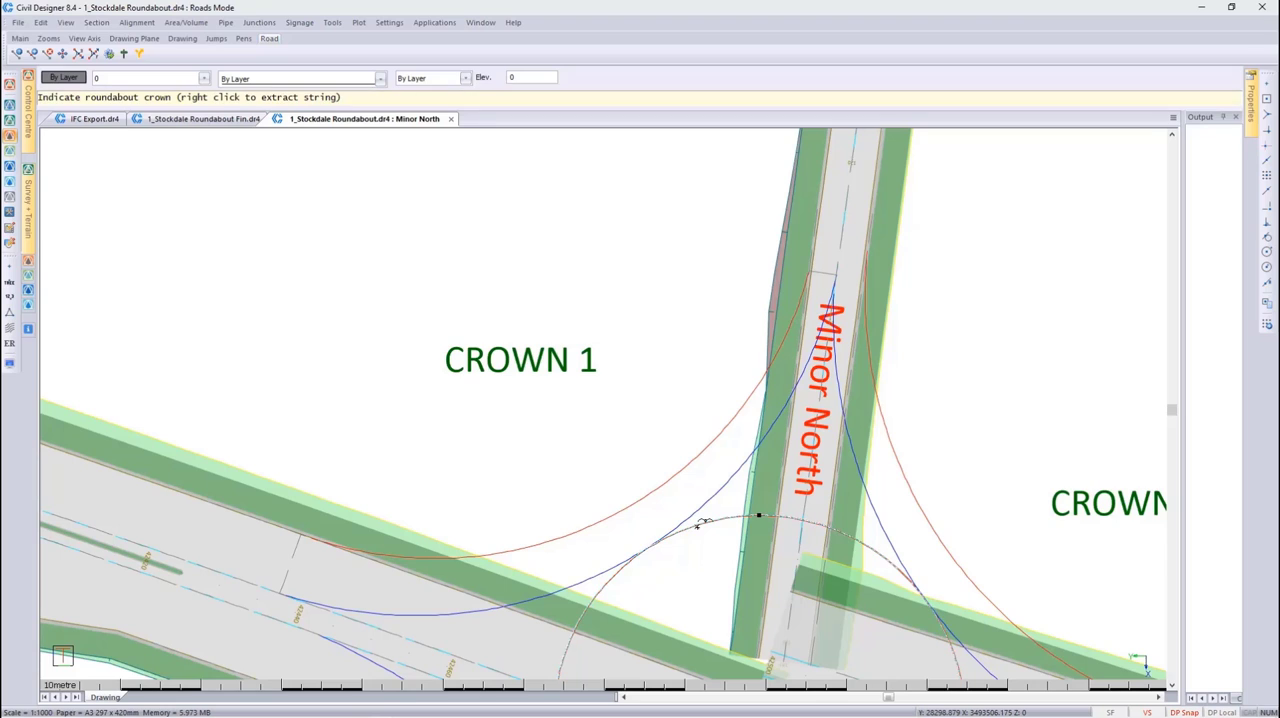
right_click(702, 522)
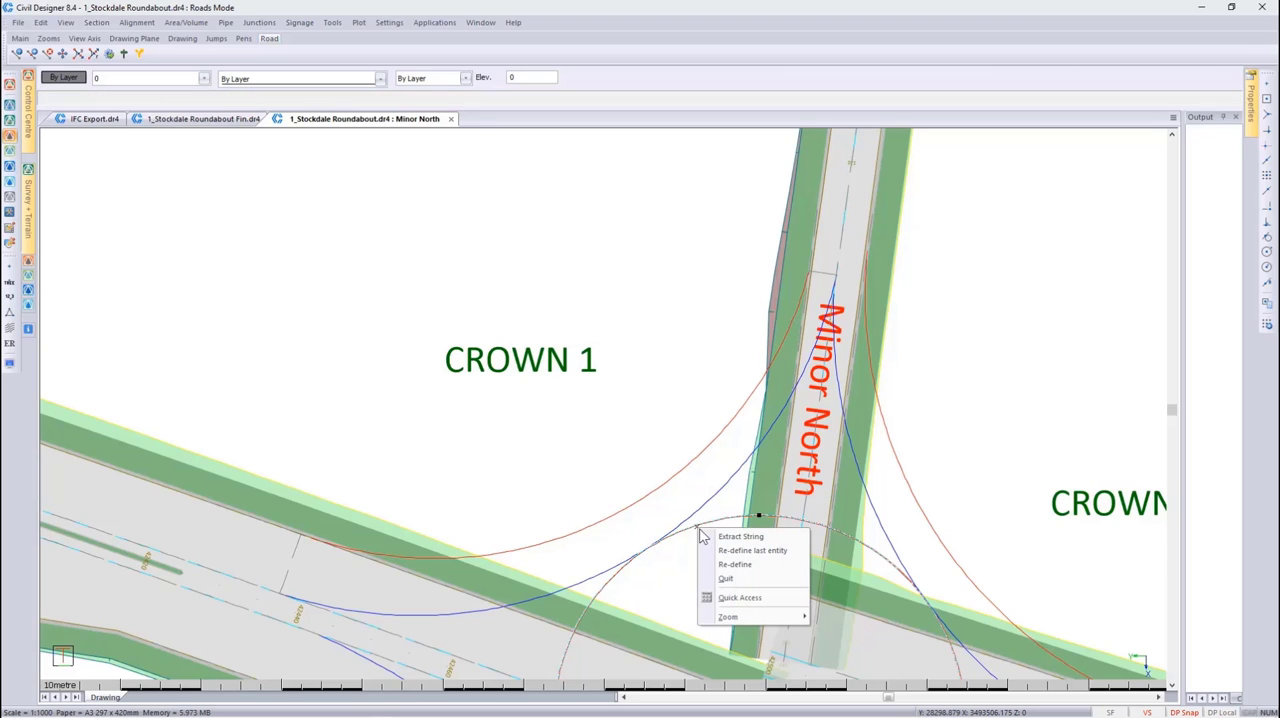
click(708, 538)
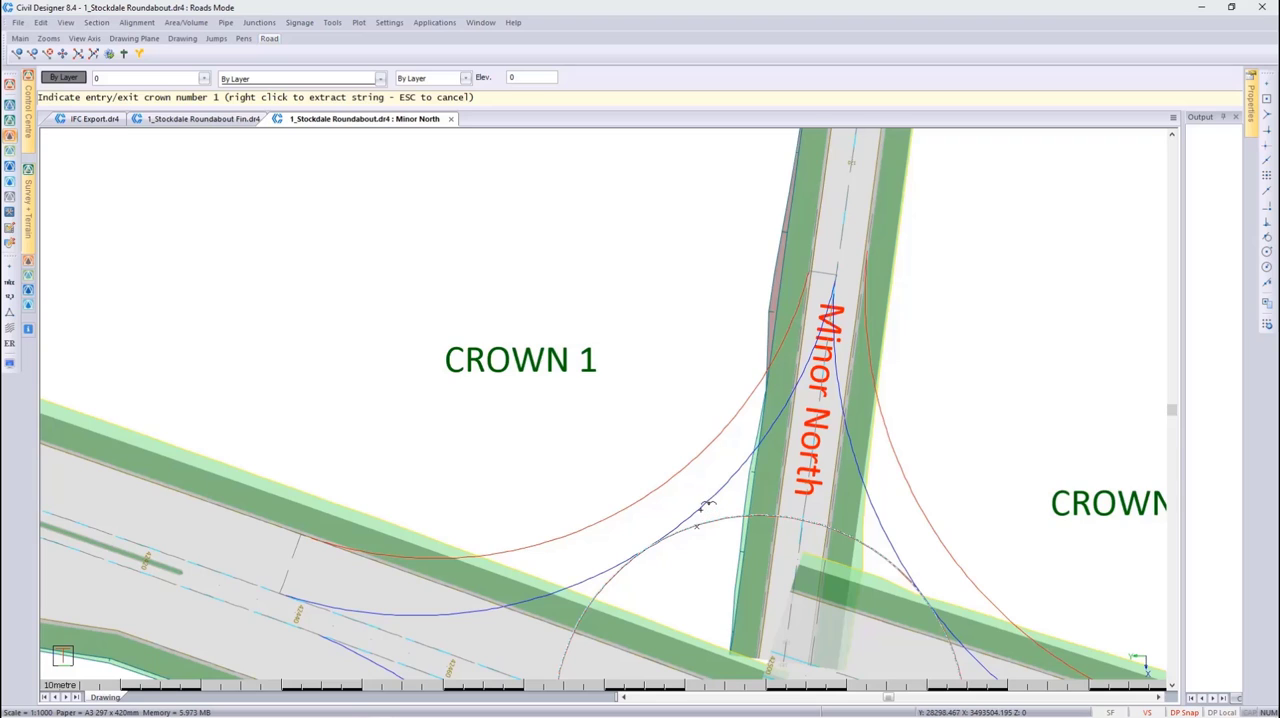
Extract the blue Crown 1 arc as entry/exit crown 1, snapping its entry to the western road end and its exit to the Minor North end
click(701, 507)
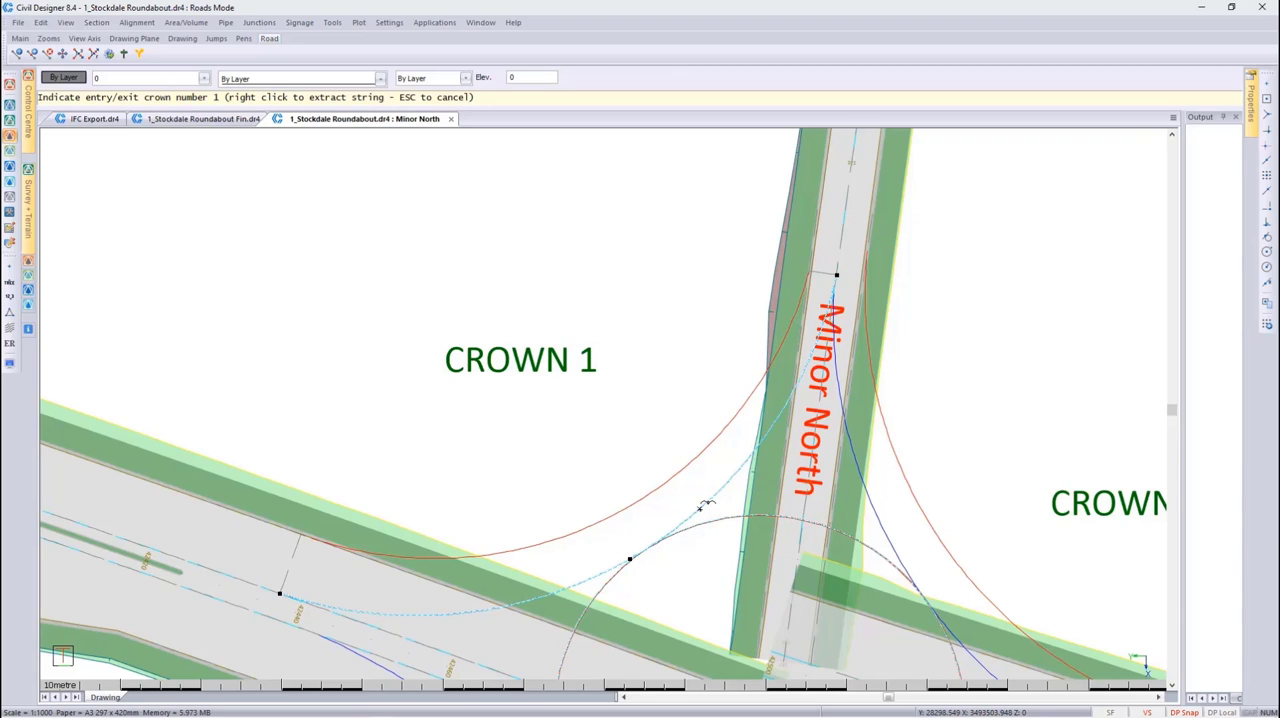
right_click(703, 507)
click(742, 519)
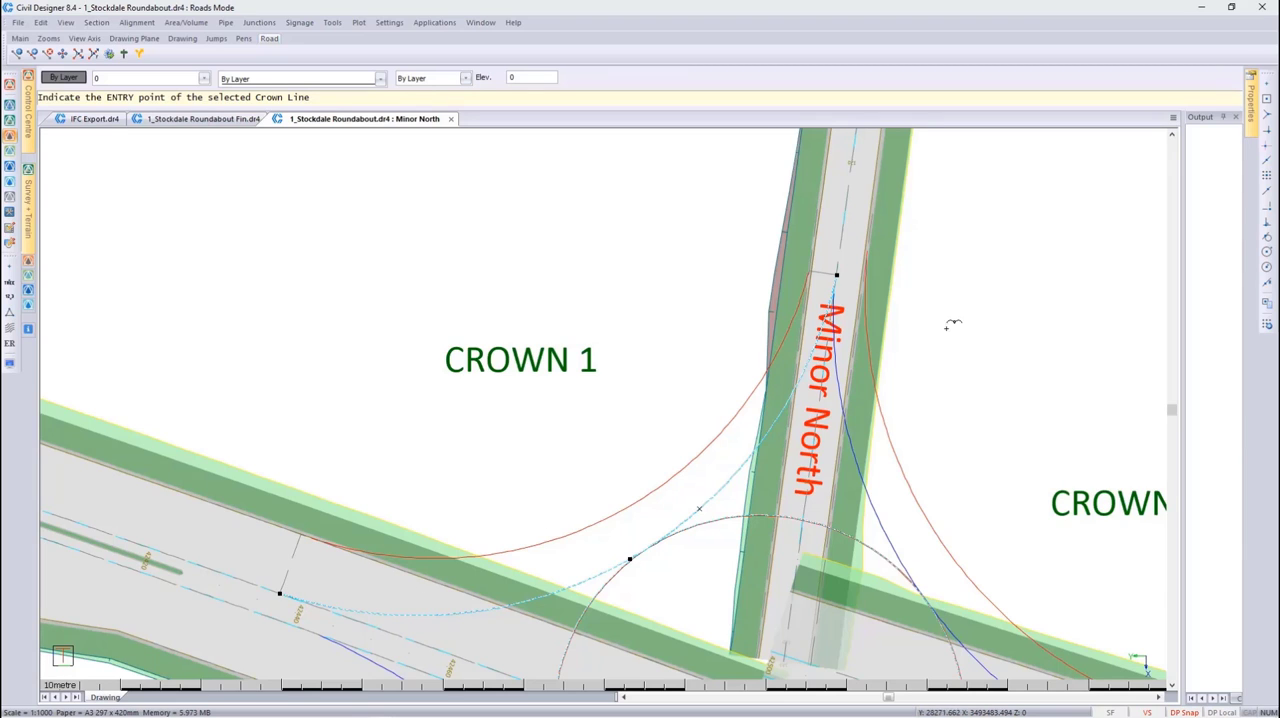
click(1267, 103)
click(283, 588)
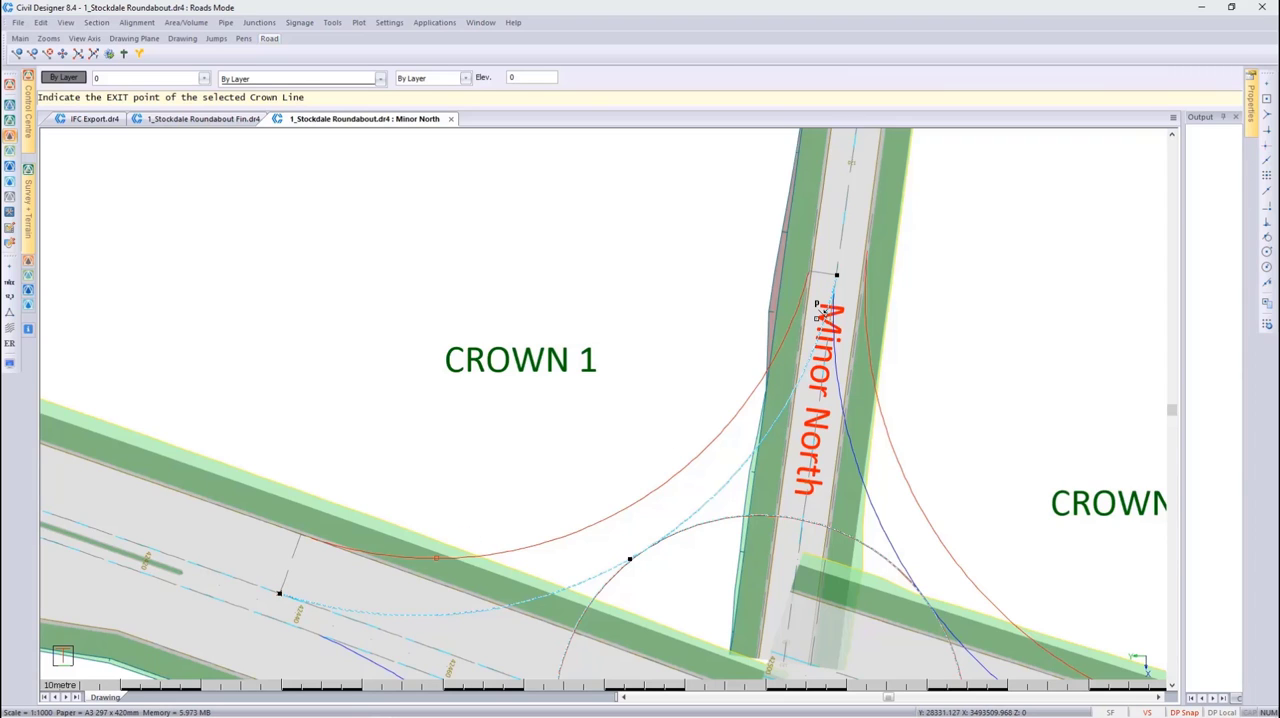
click(845, 262)
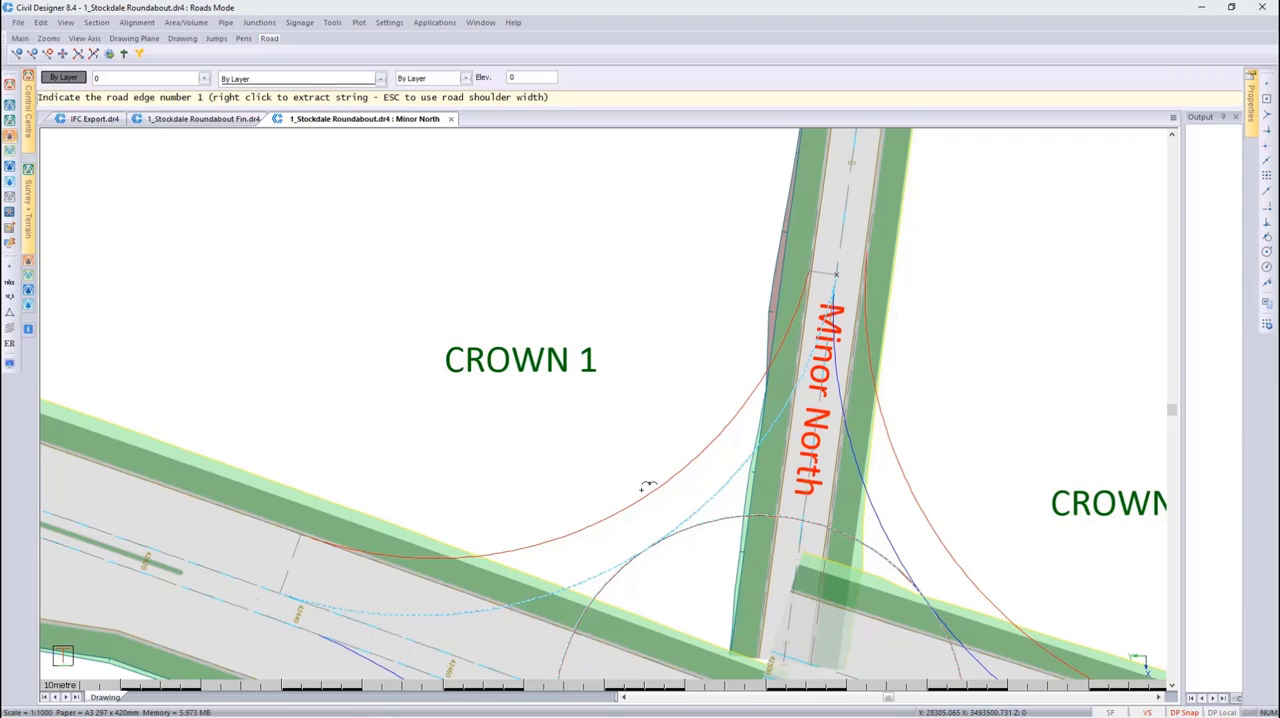
Extract the red arc beside Crown 1 as road edge 1 and accept crown line 1 with a 5.000 coordination interval
click(637, 495)
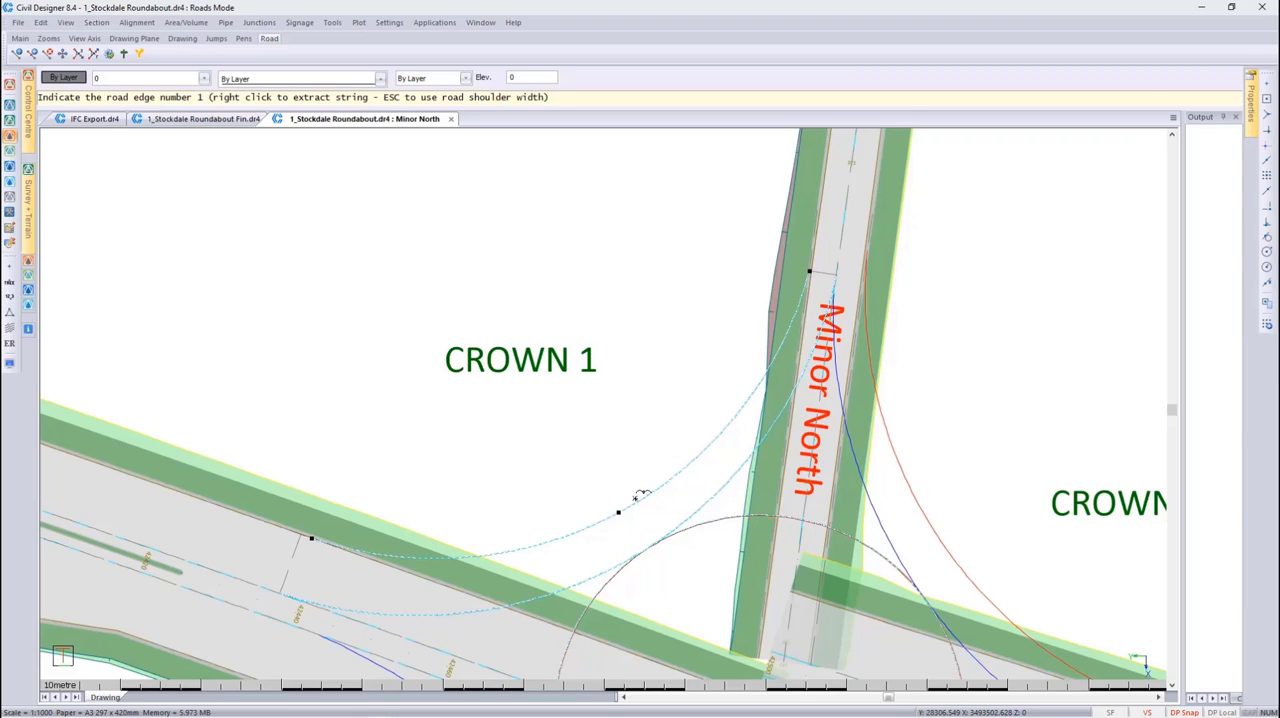
right_click(636, 497)
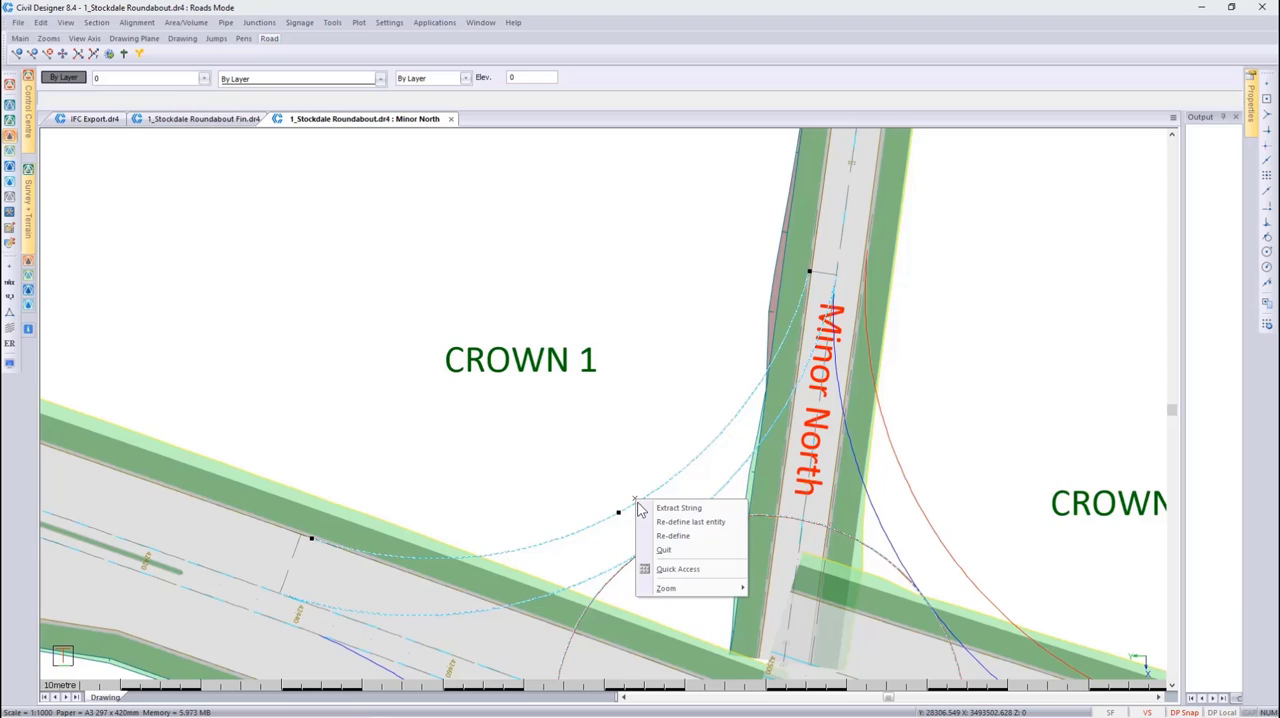
click(678, 508)
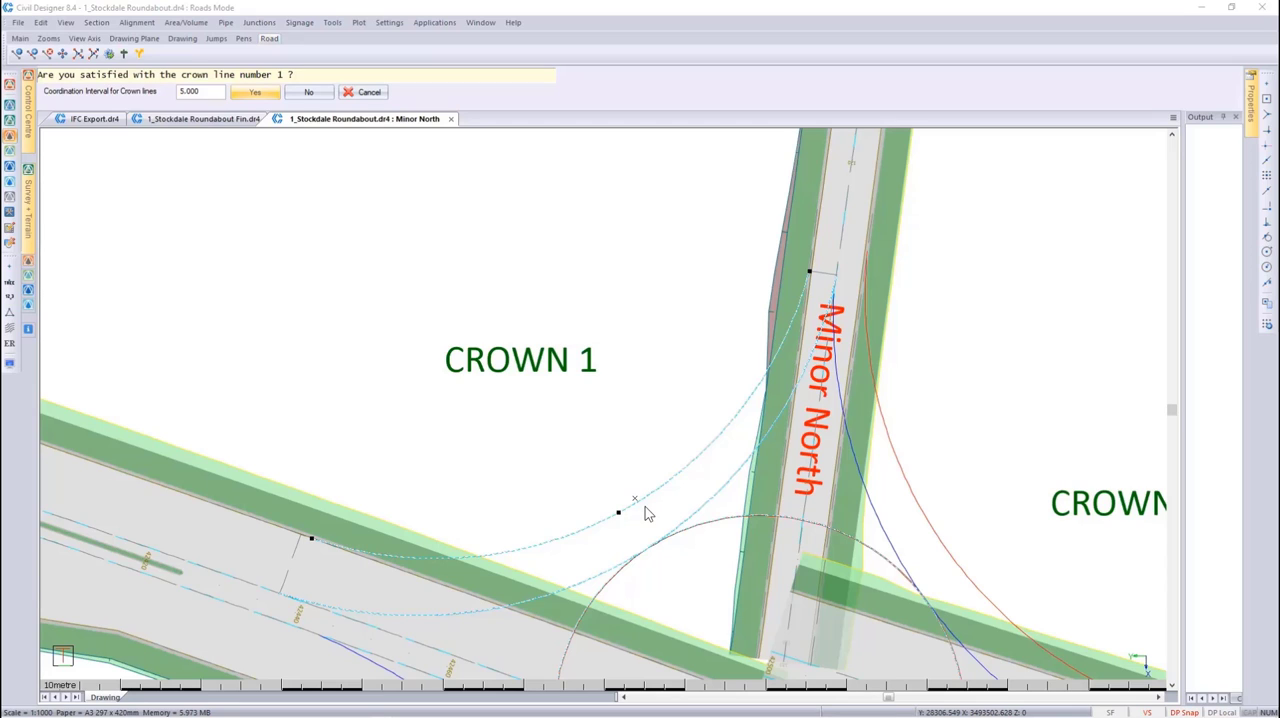
click(252, 93)
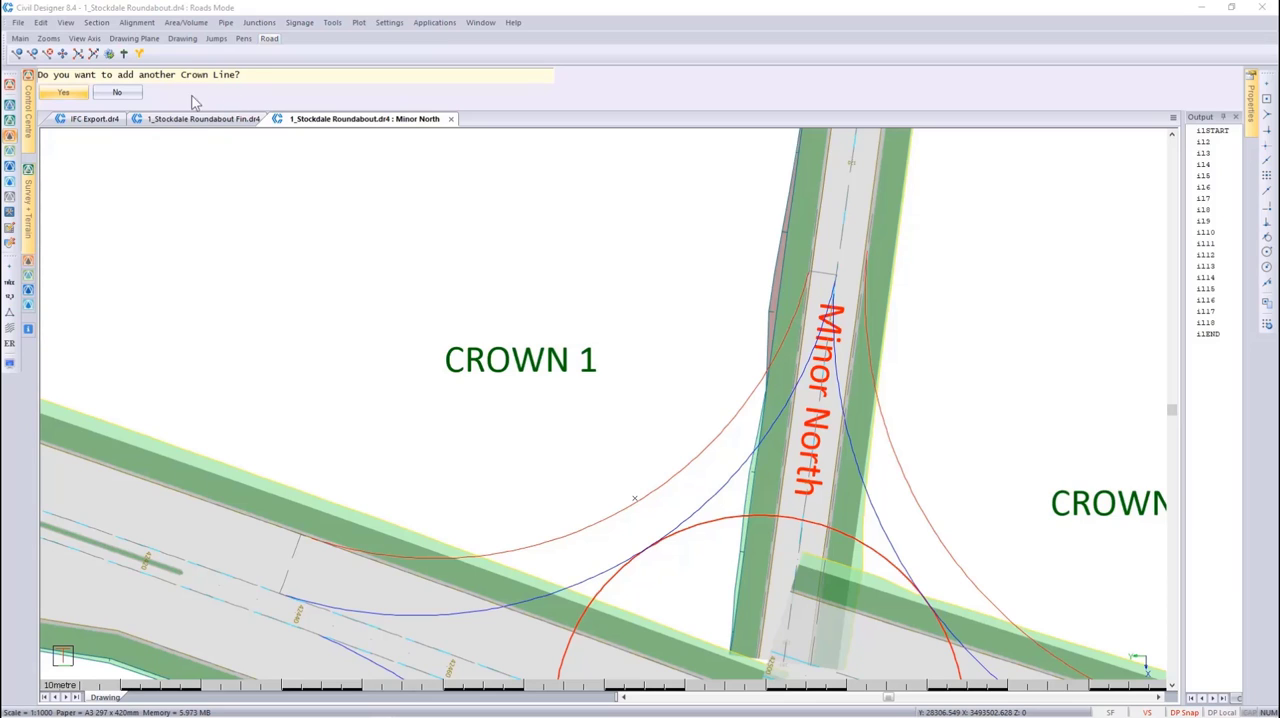
Add another crown line, extracting the blue Crown 2 arc with its entry at the Minor North end and its exit on MC4A East
click(72, 93)
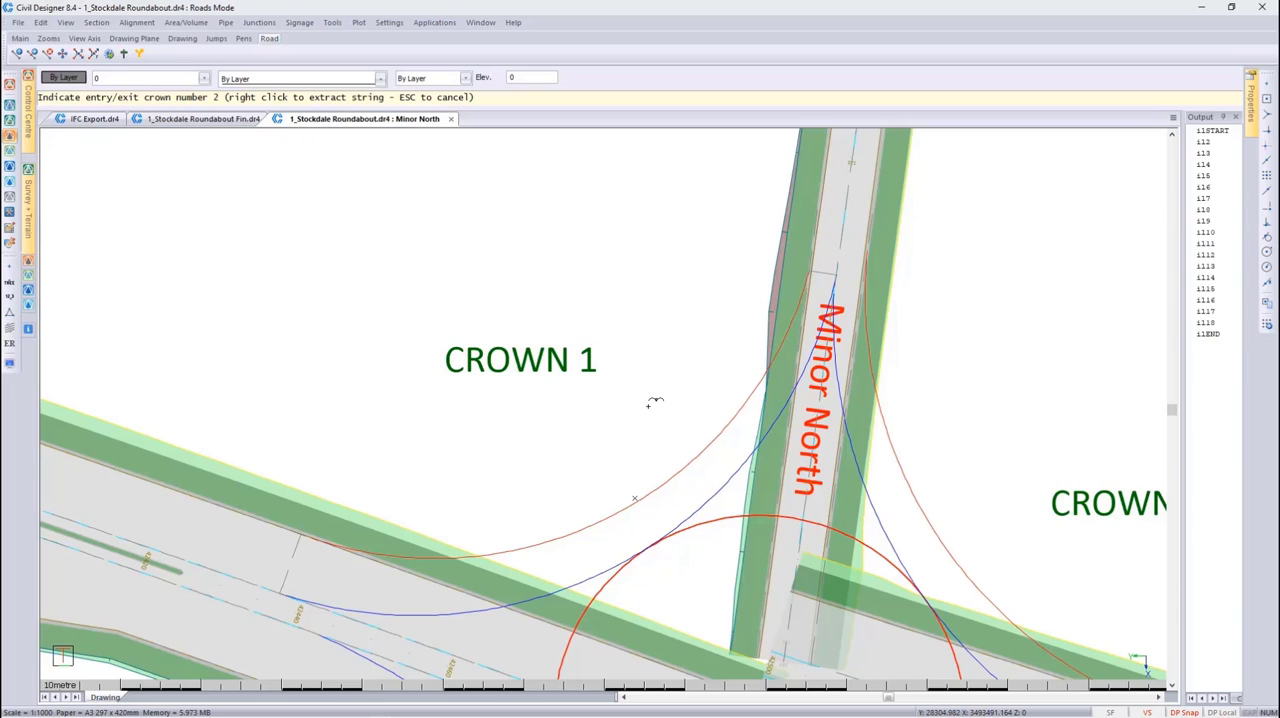
scroll(1110, 572, down, 1)
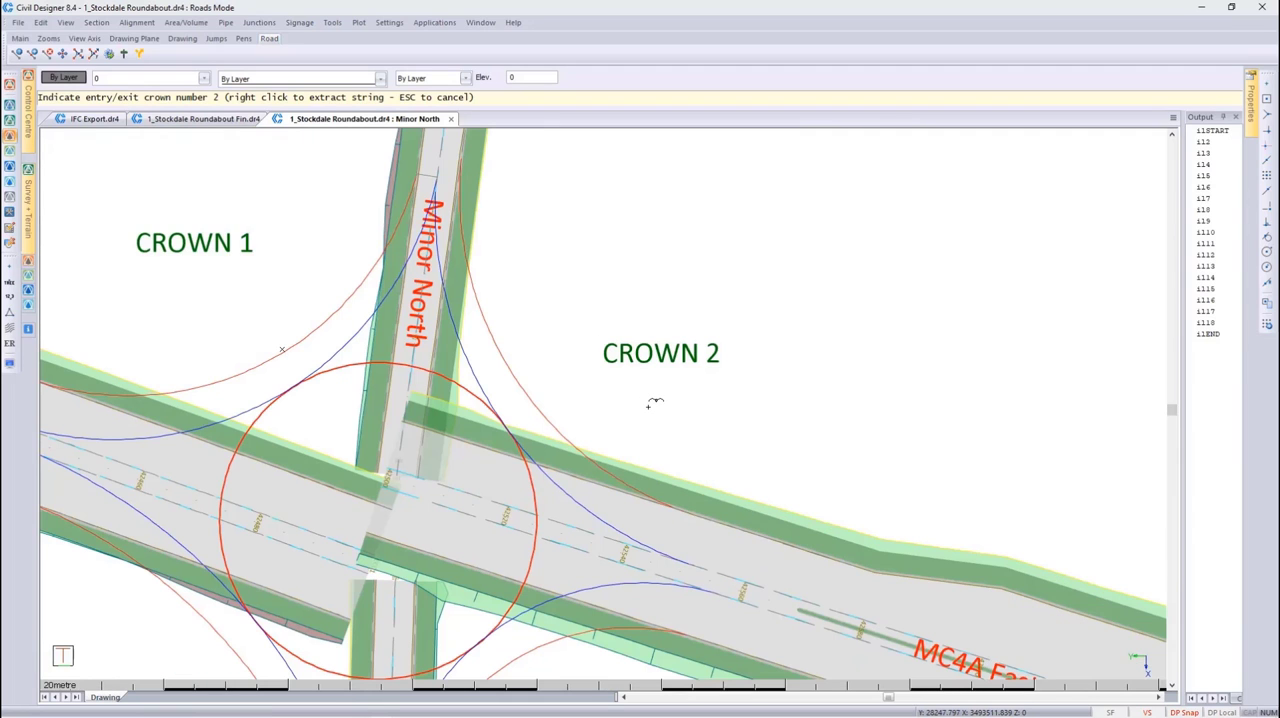
click(590, 508)
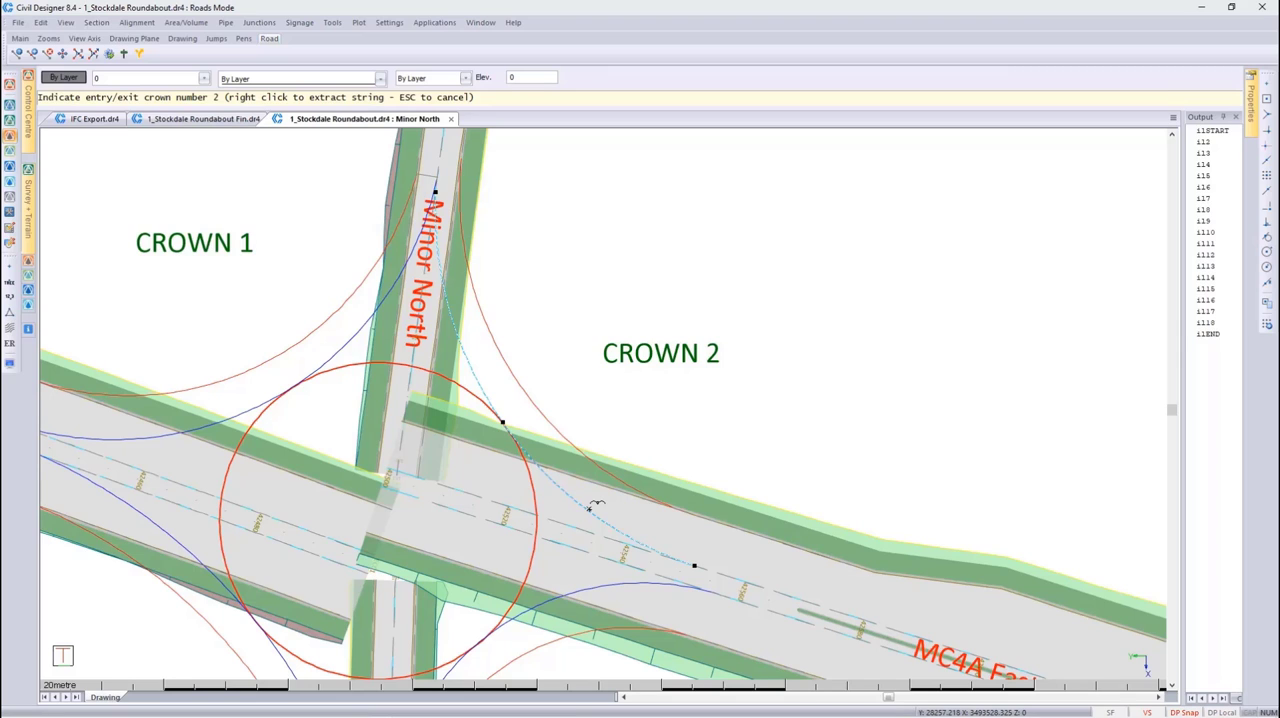
right_click(590, 508)
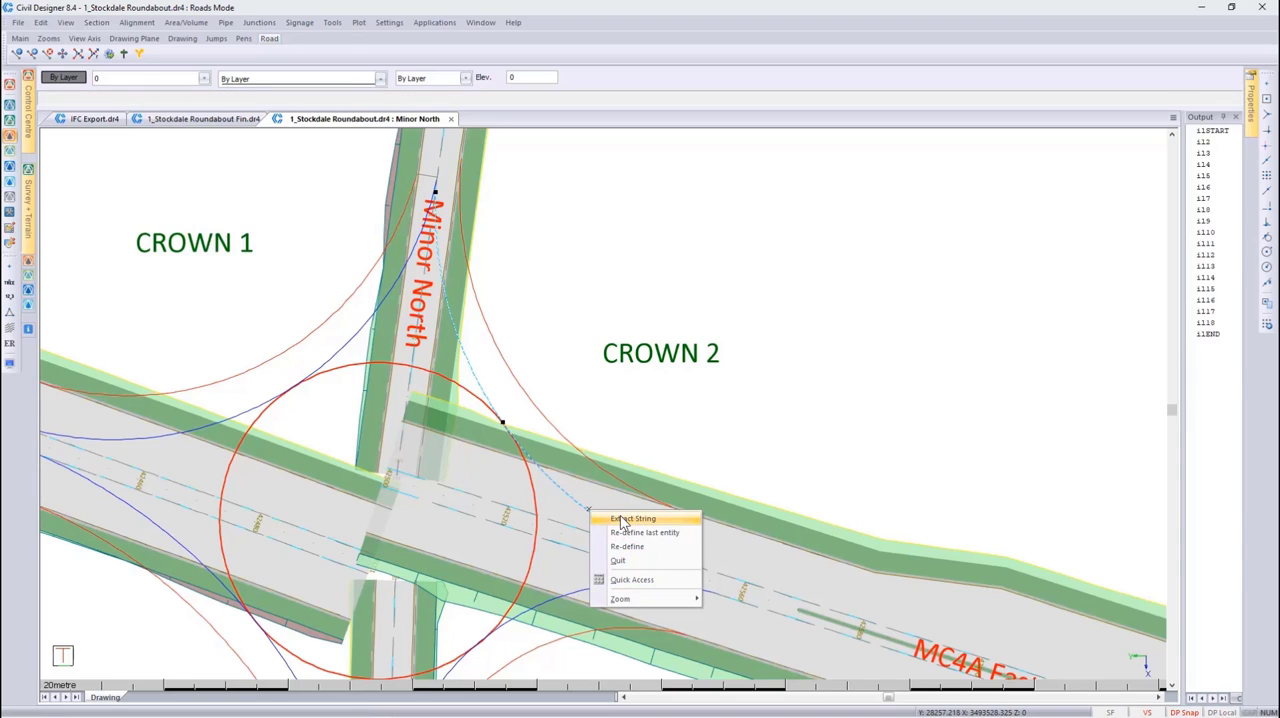
click(630, 519)
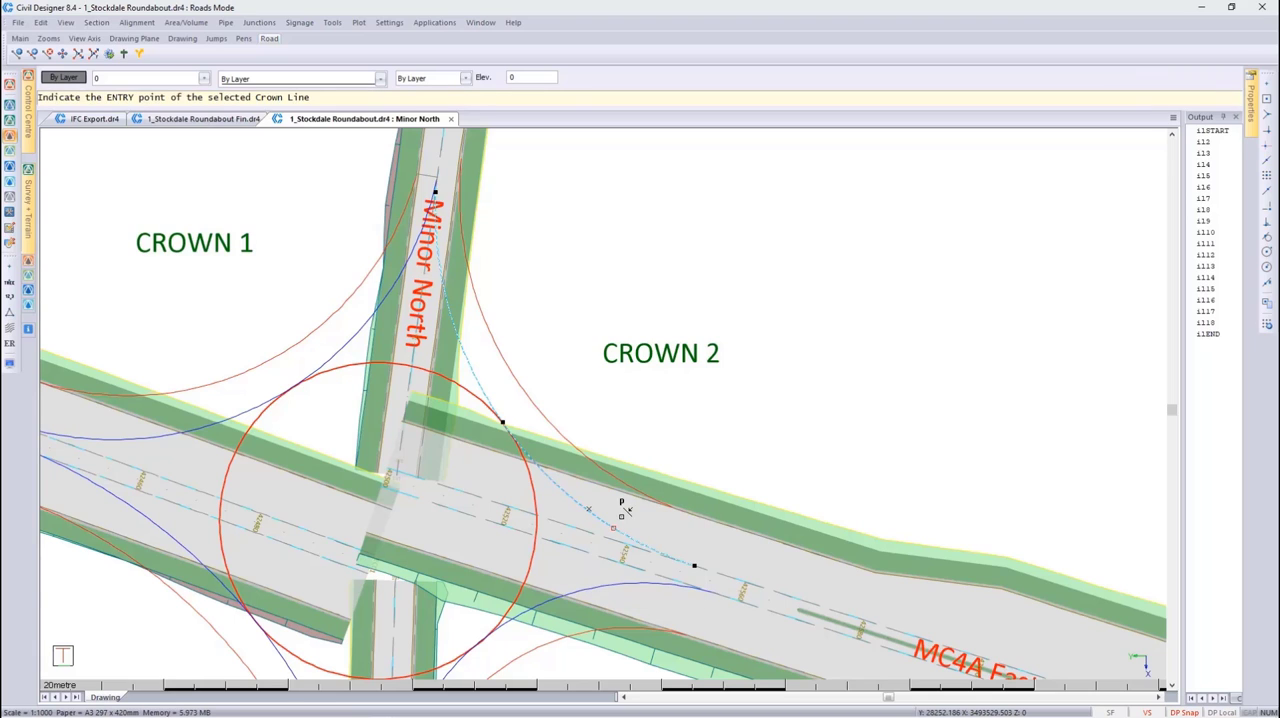
click(437, 178)
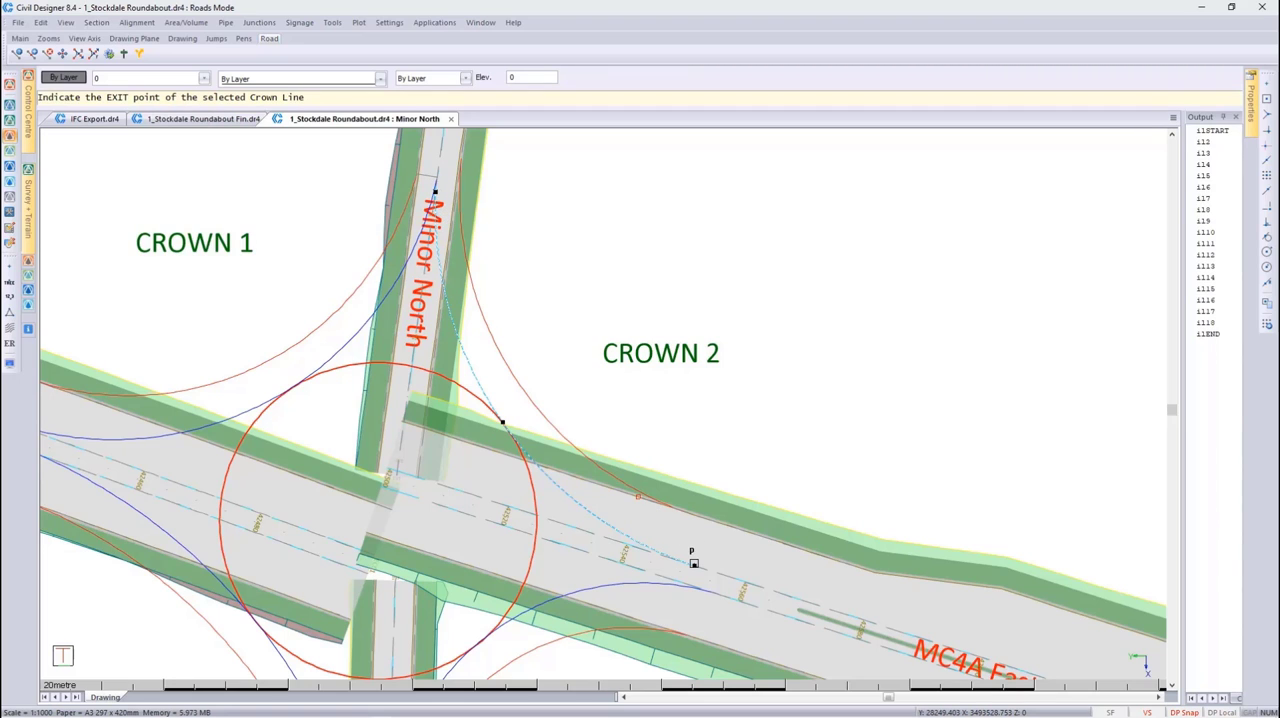
click(695, 560)
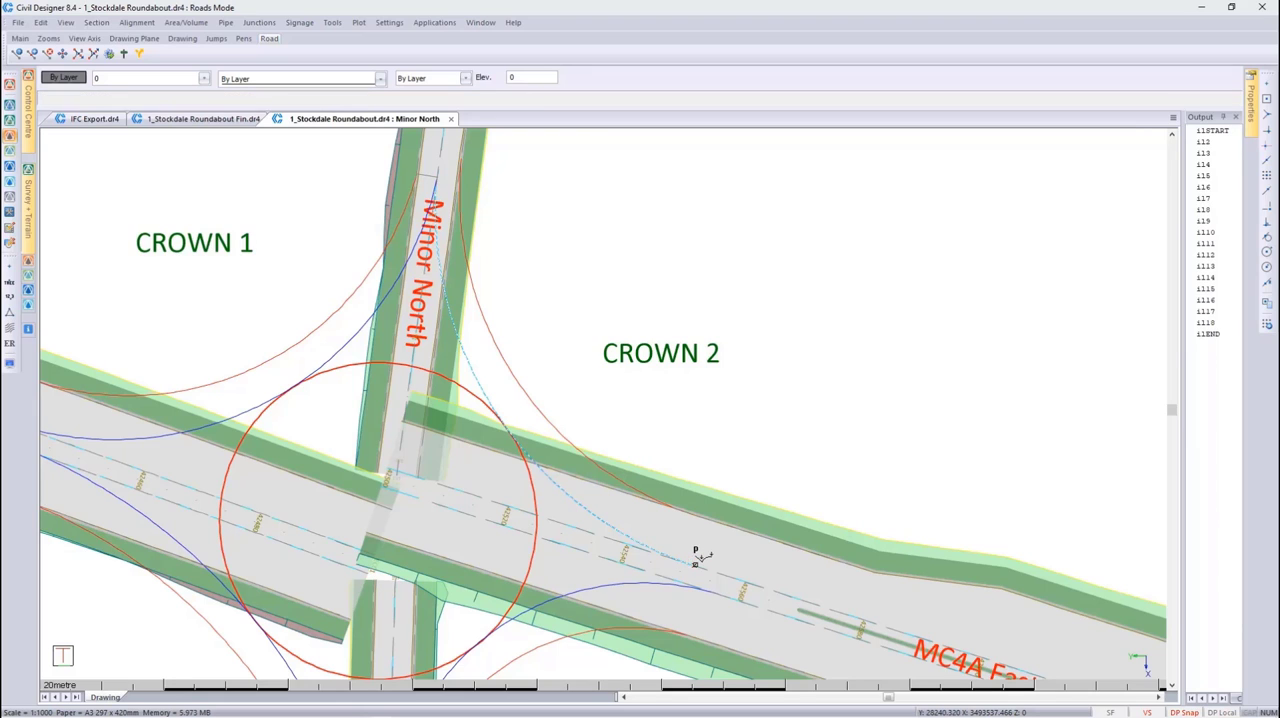
Extract the red arc beside Crown 2 as road edge 2 and accept crown line 2
right_click(537, 398)
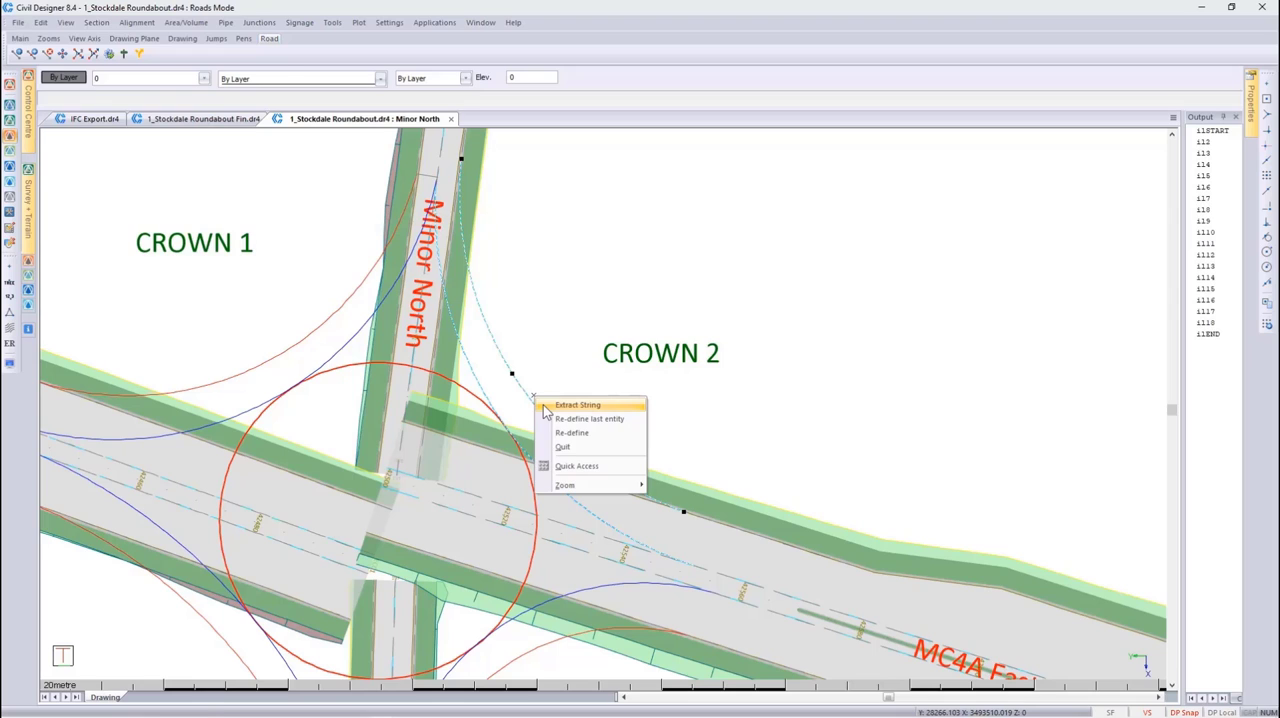
click(578, 405)
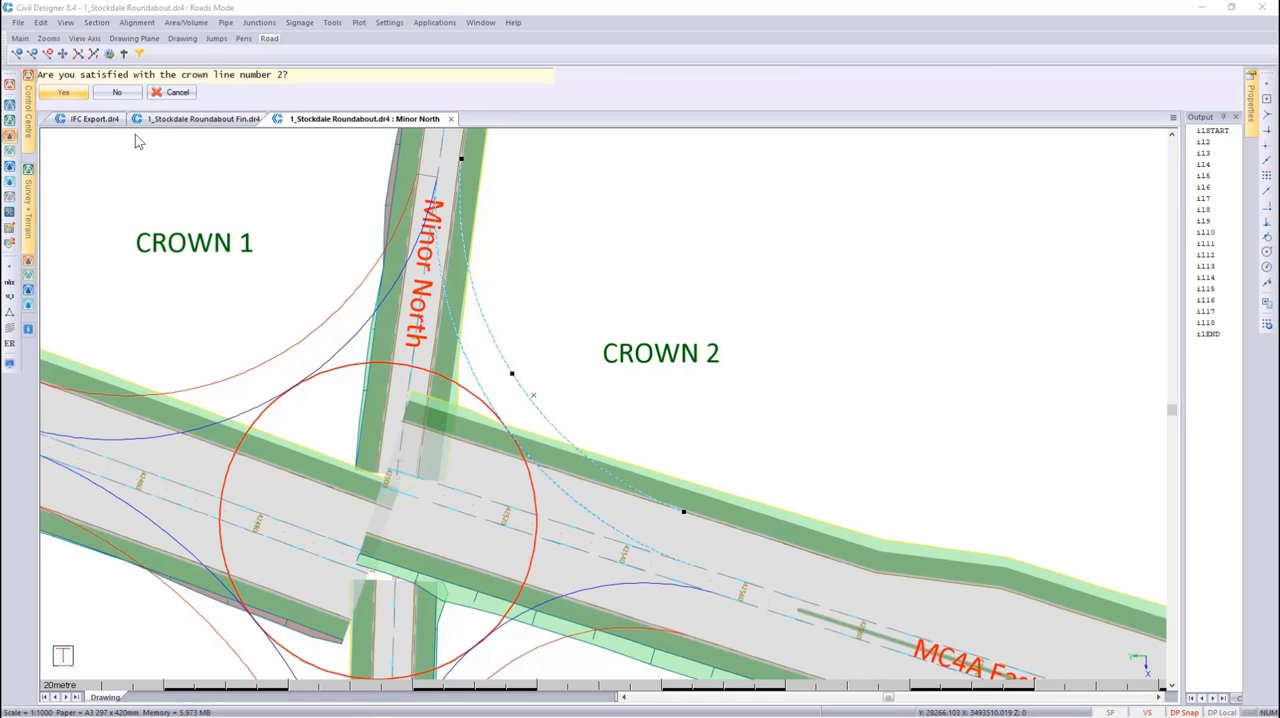
click(65, 92)
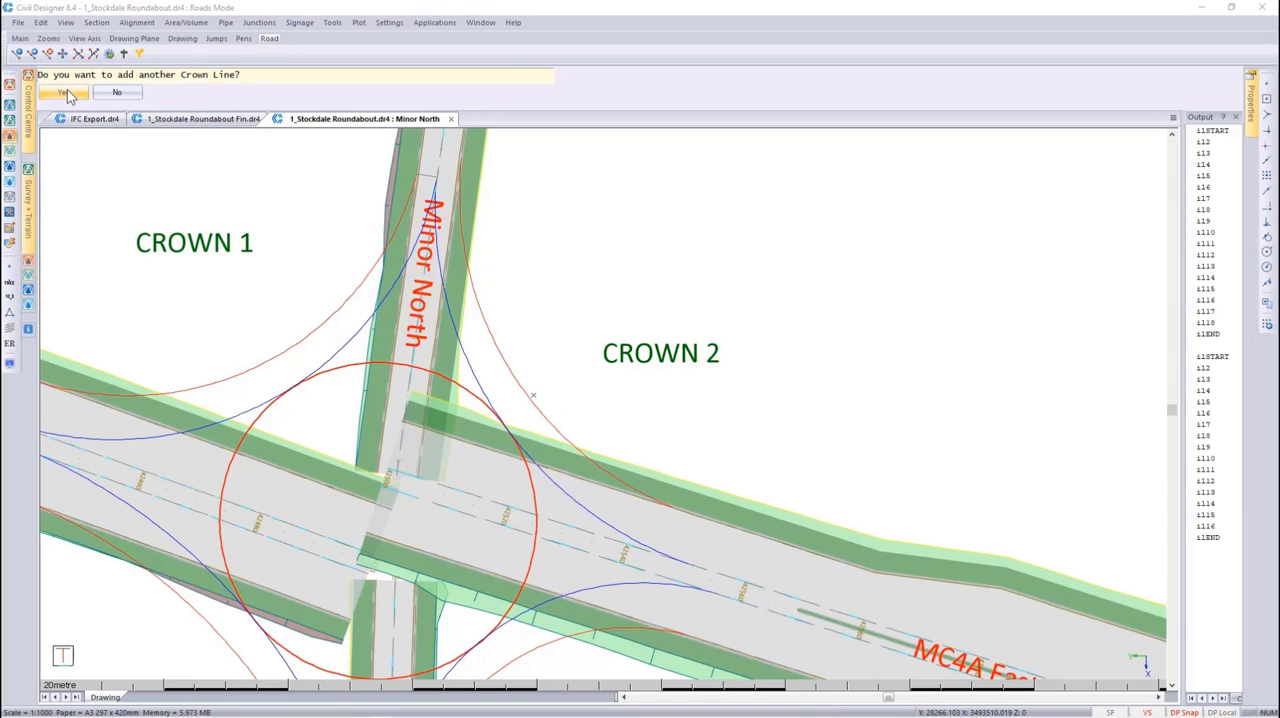
Add another crown line, extracting the blue Crown 3 arc with its entry on MC4A East and its exit on Minor South
click(66, 93)
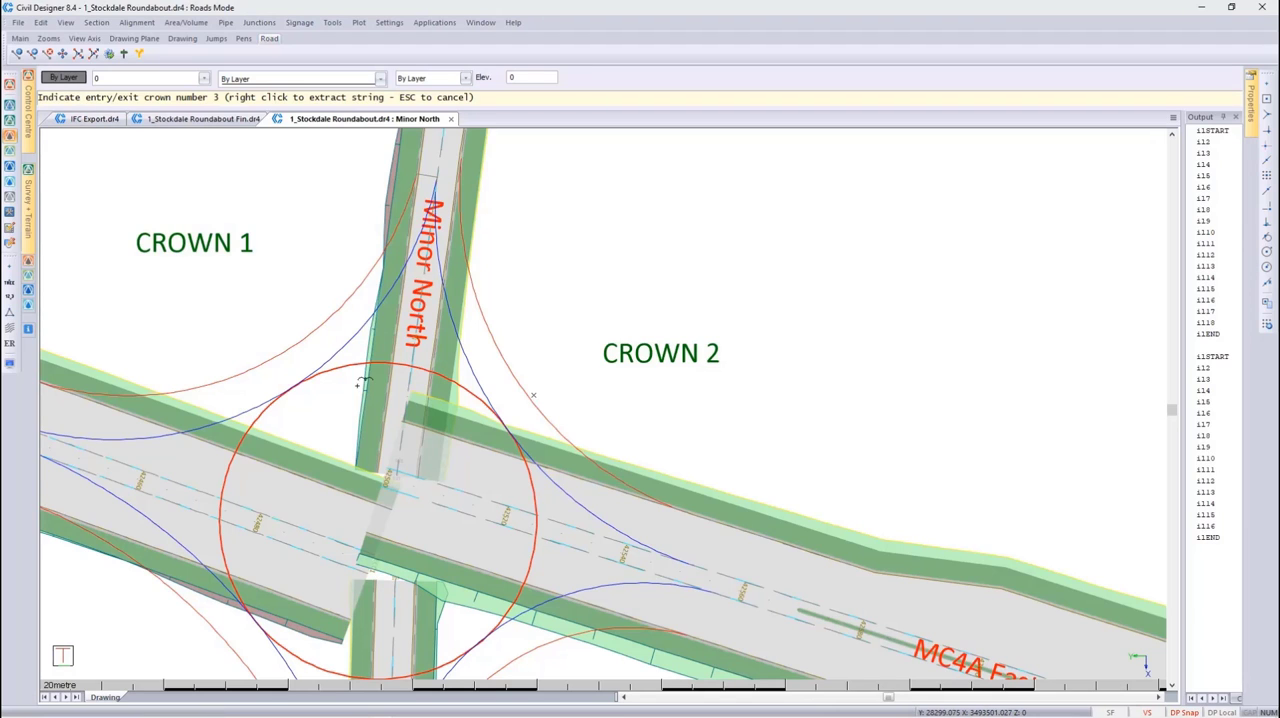
scroll(515, 659, up, 1)
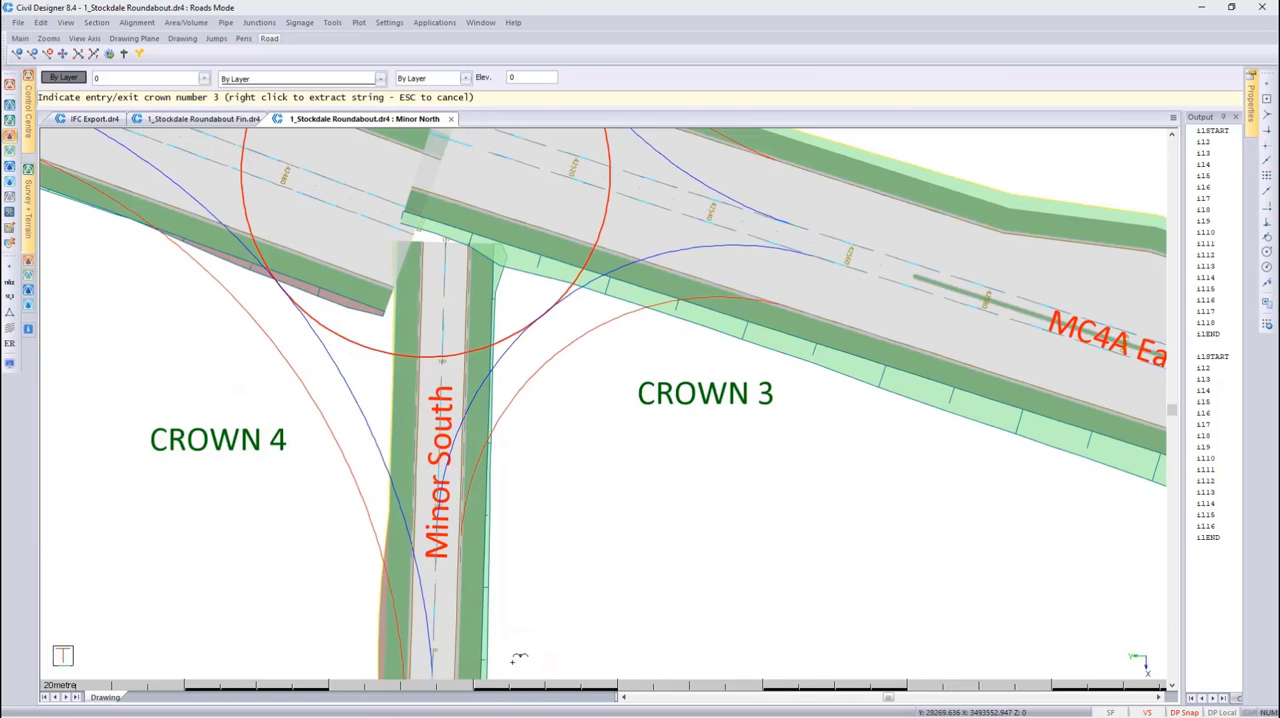
right_click(510, 349)
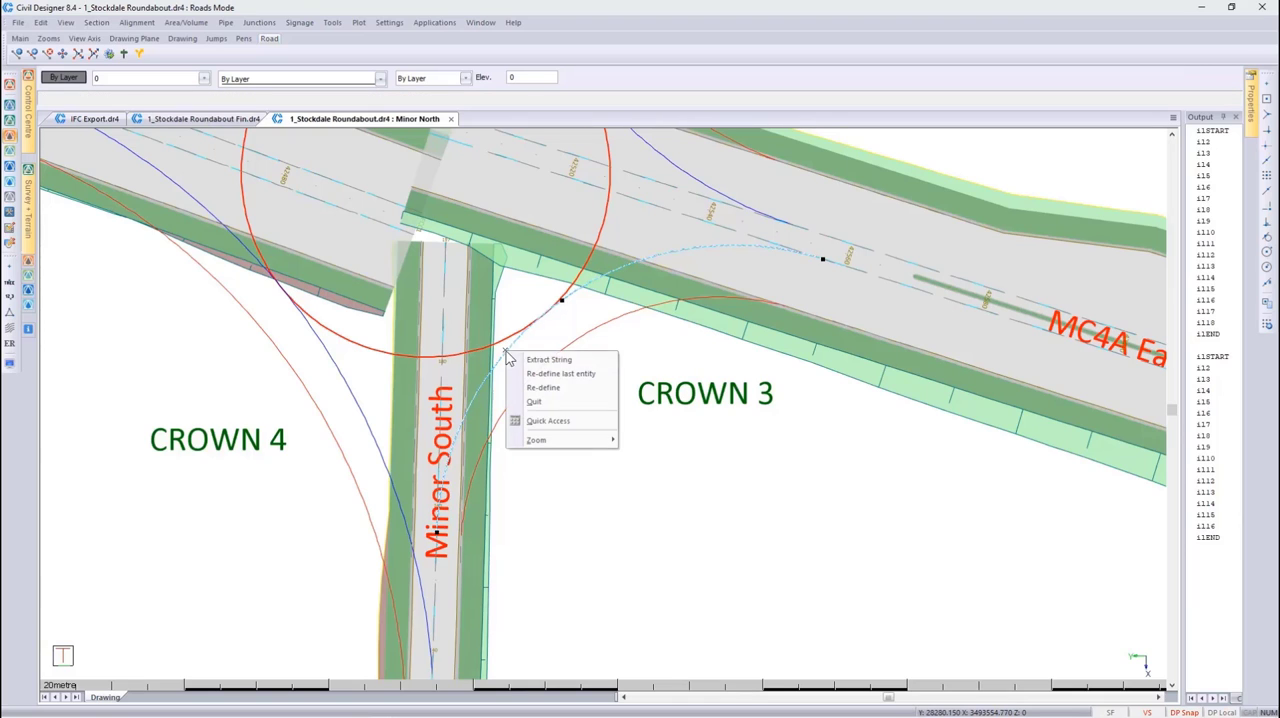
click(548, 359)
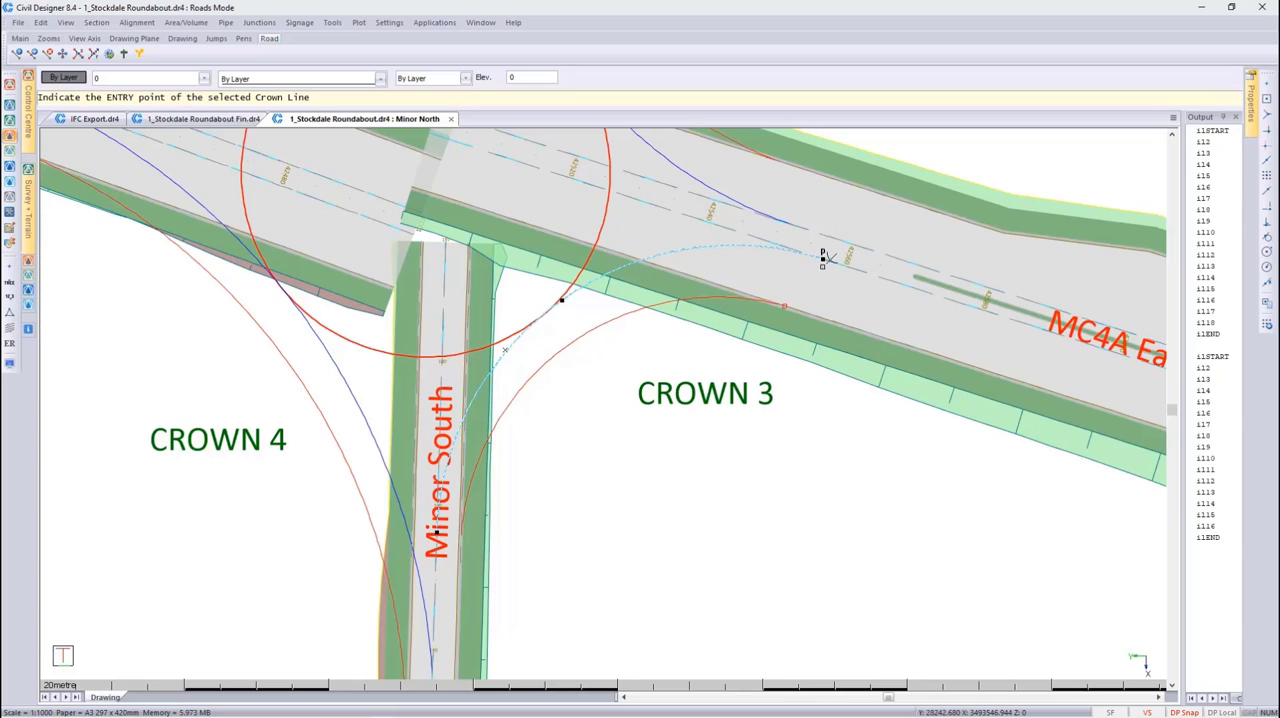
click(823, 257)
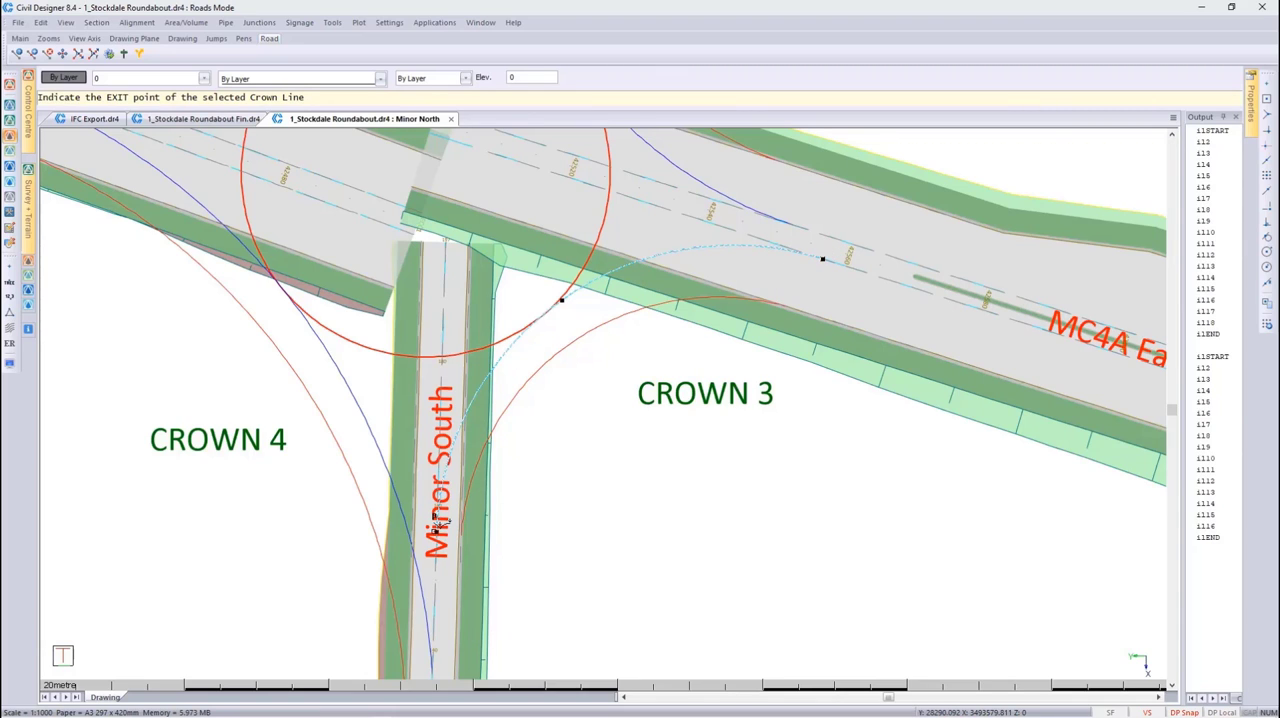
click(440, 522)
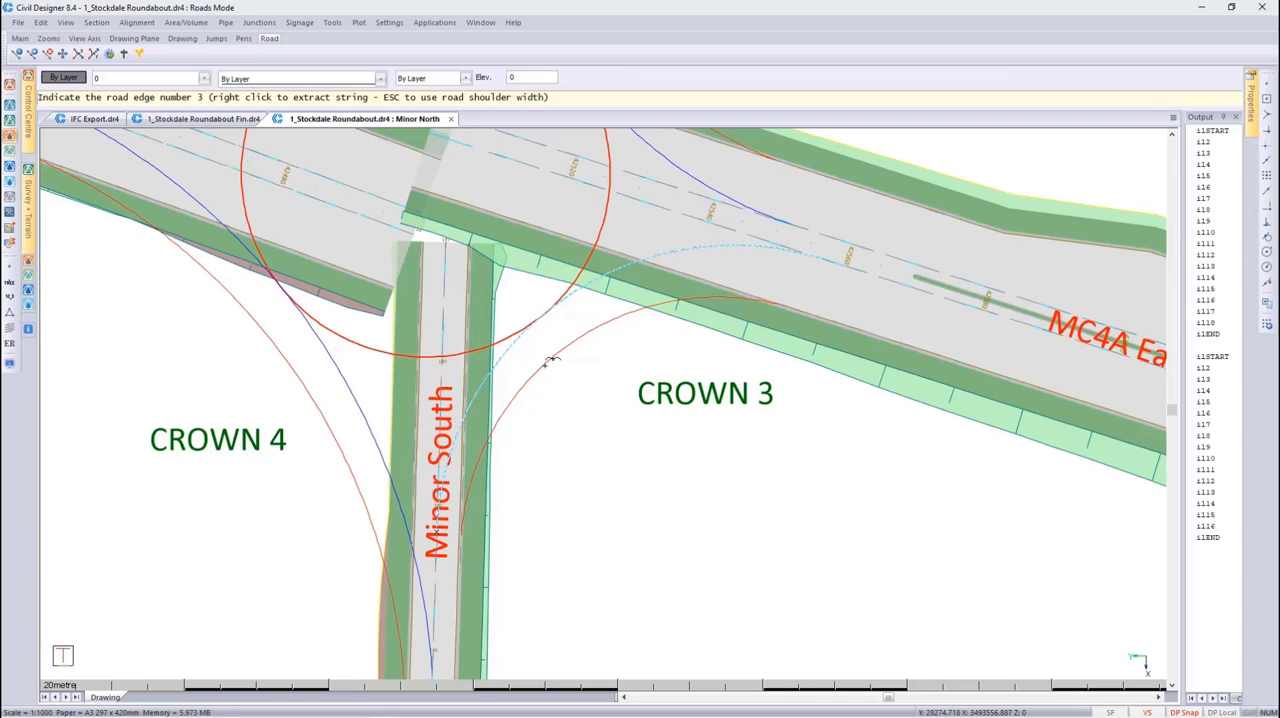
Extract the red arc beside Crown 3 as road edge 3 and accept crown line 3
click(548, 362)
right_click(548, 362)
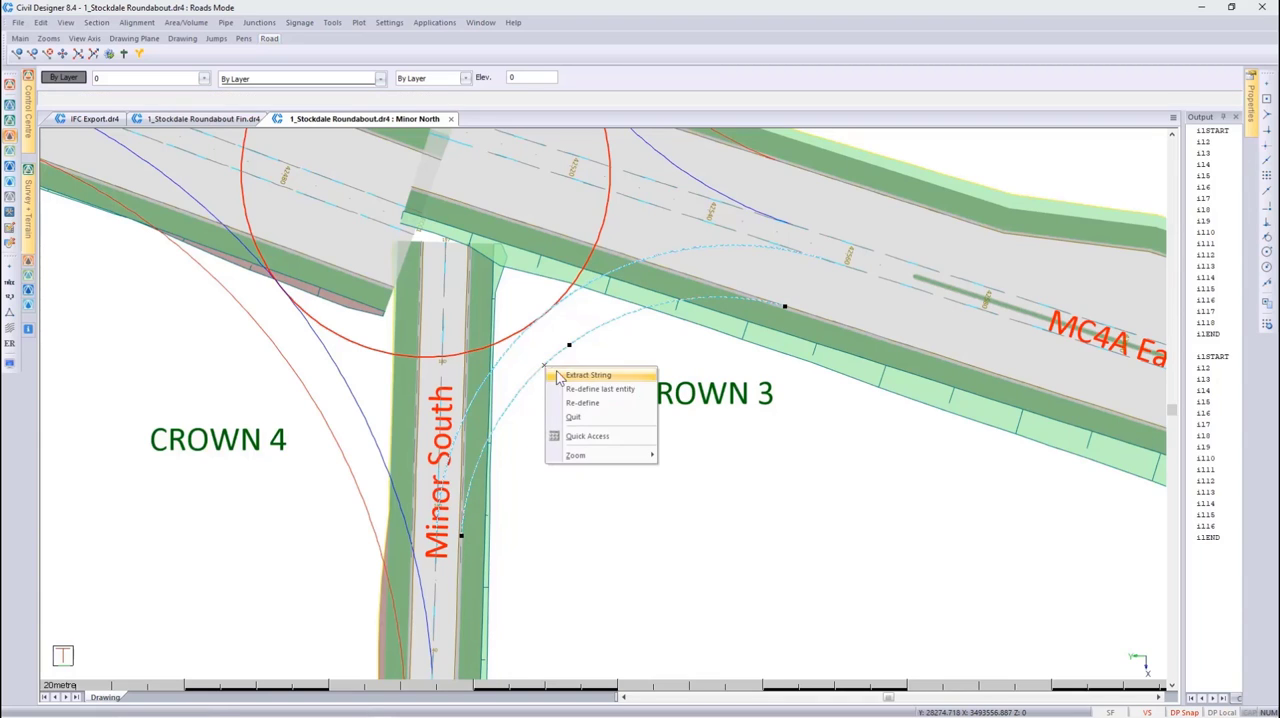
click(576, 379)
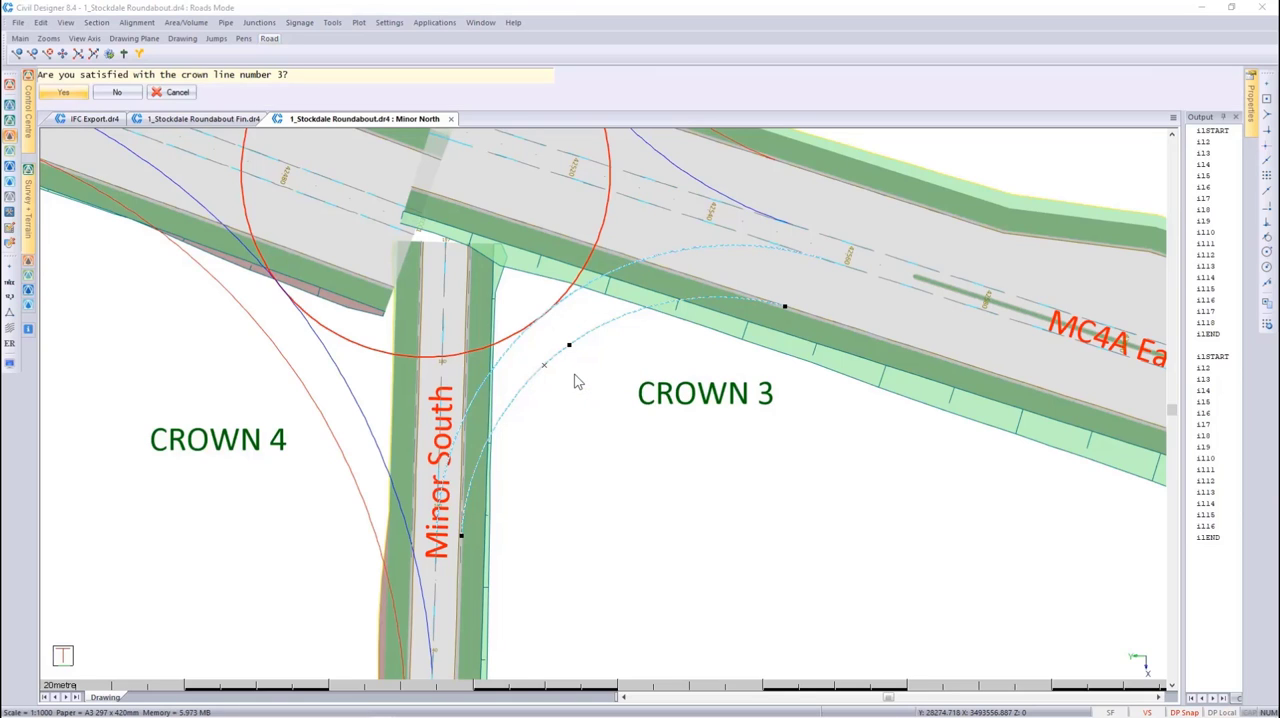
click(64, 92)
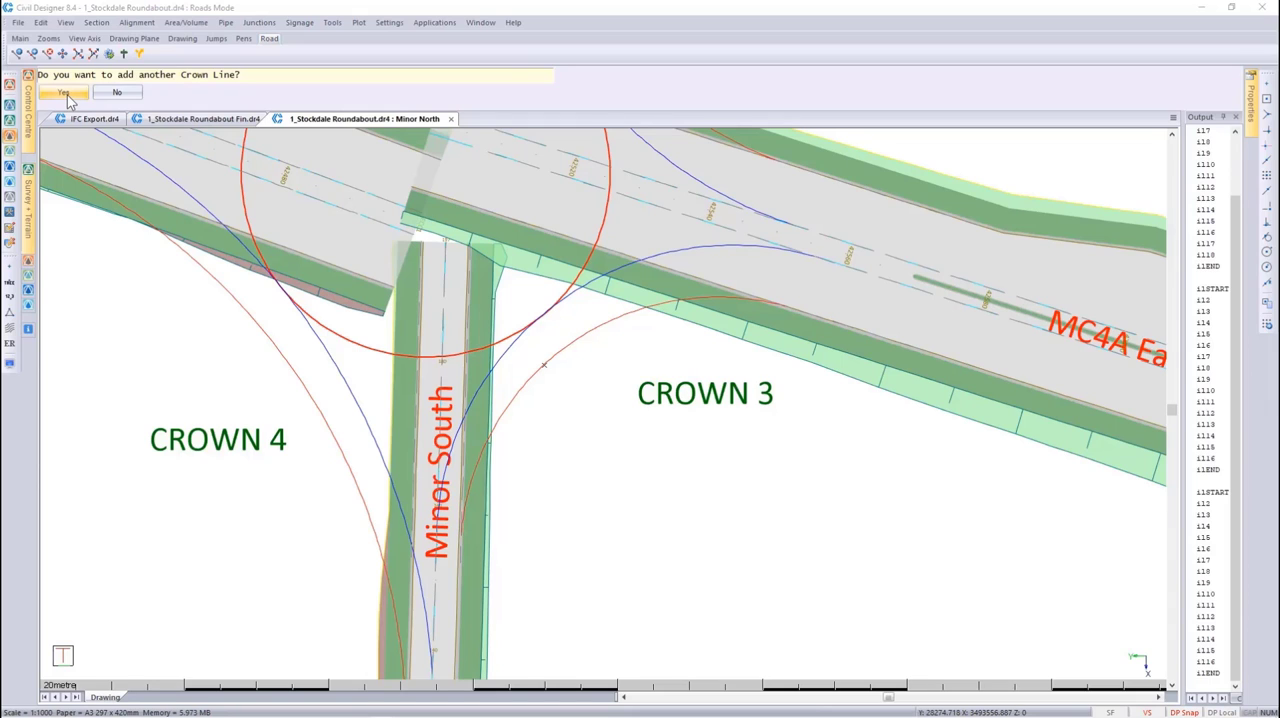
Add another crown line, extracting the blue Crown 4 arc with its entry on Minor South and its exit at the western road end
click(66, 93)
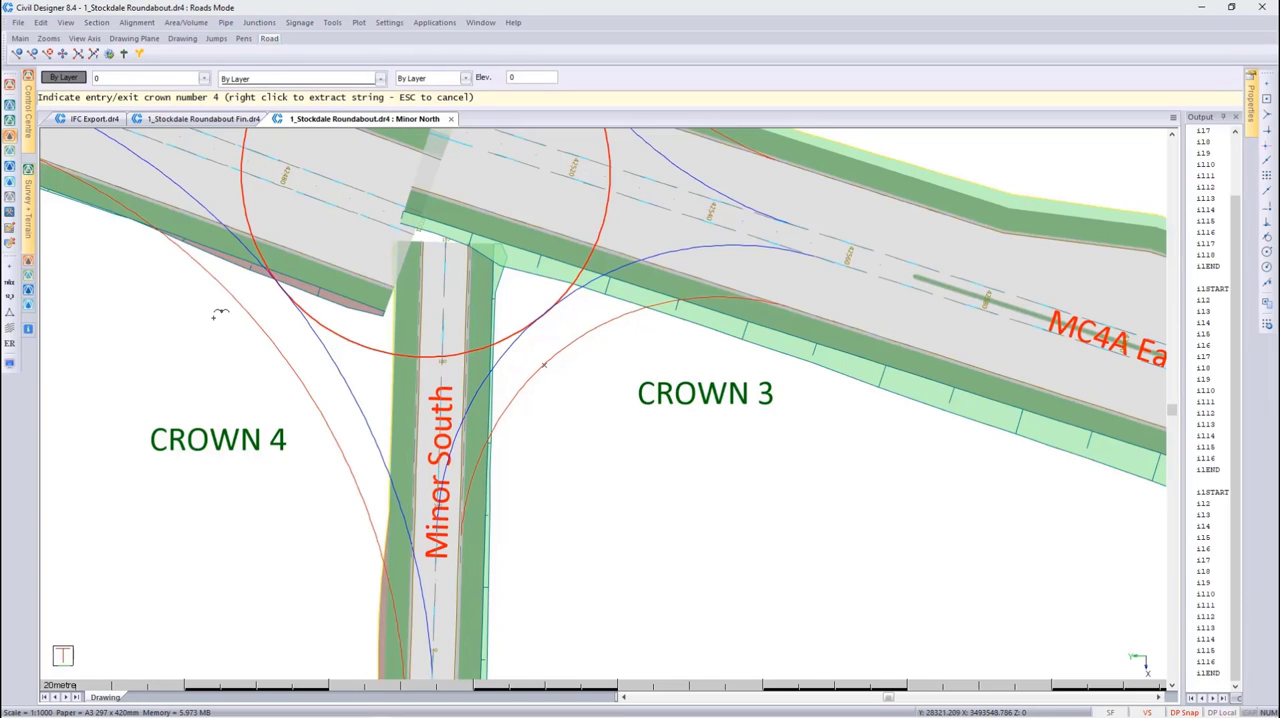
scroll(275, 404, down, 2)
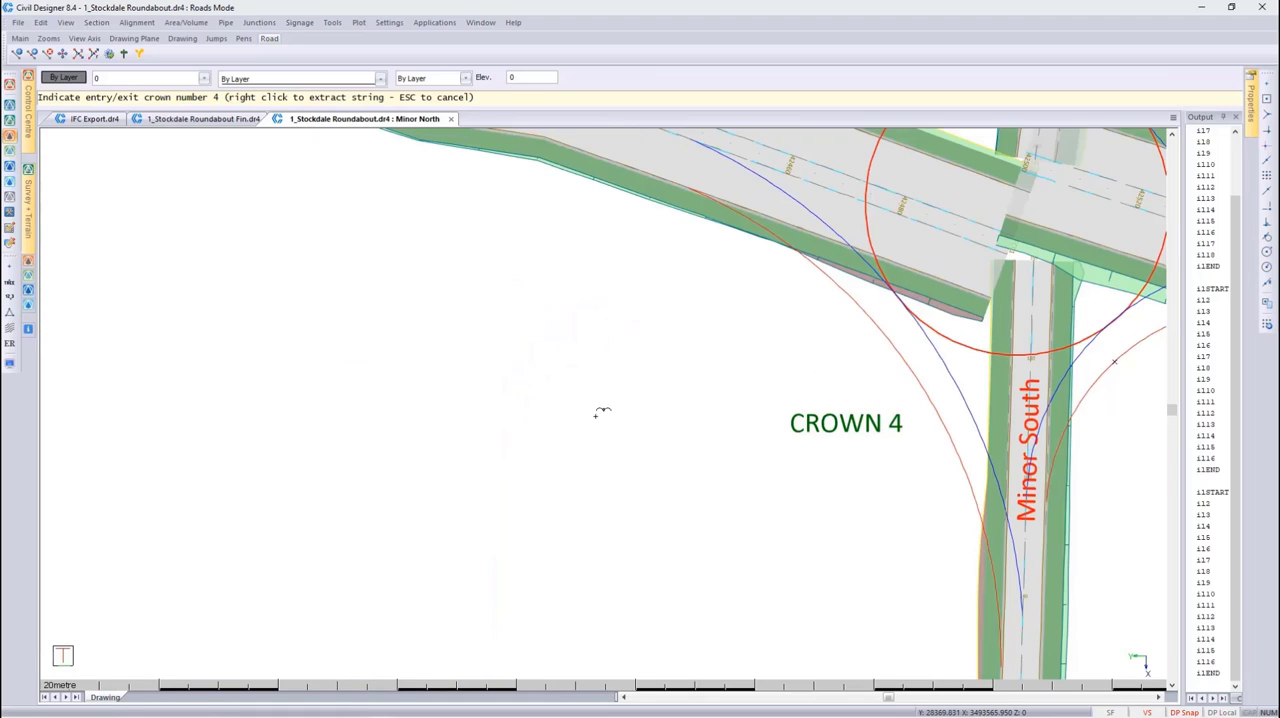
click(945, 358)
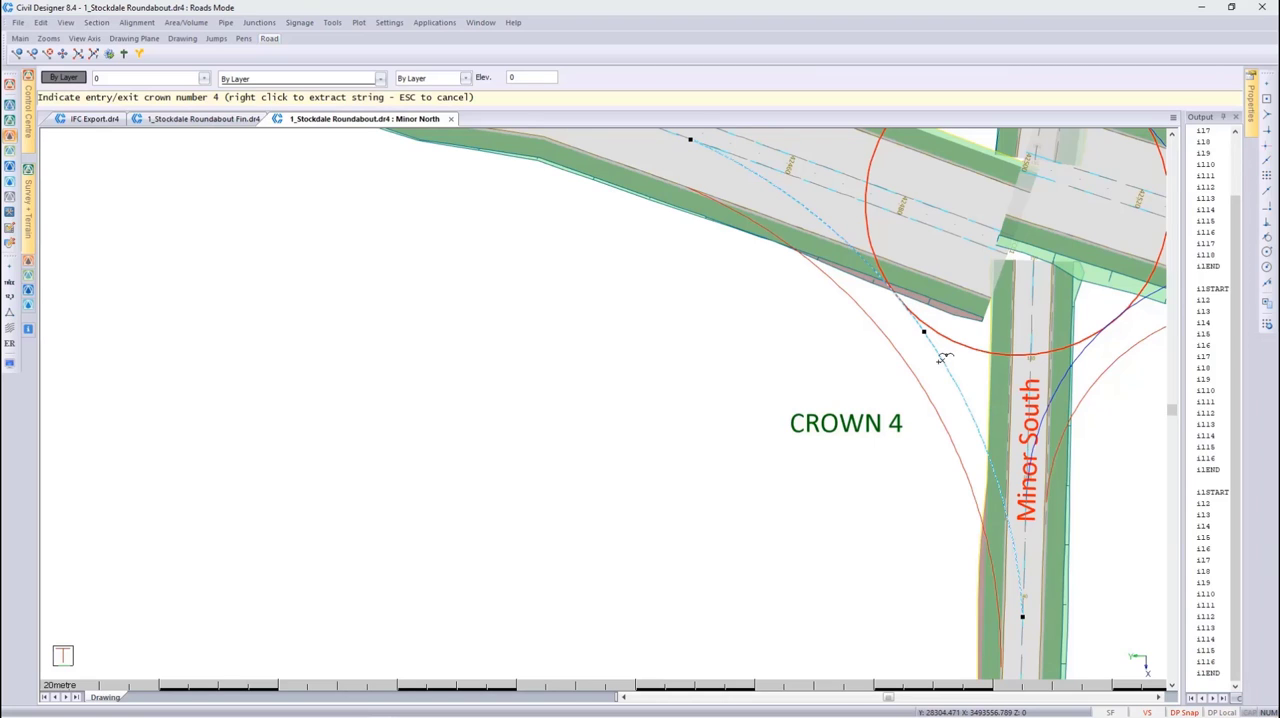
right_click(940, 366)
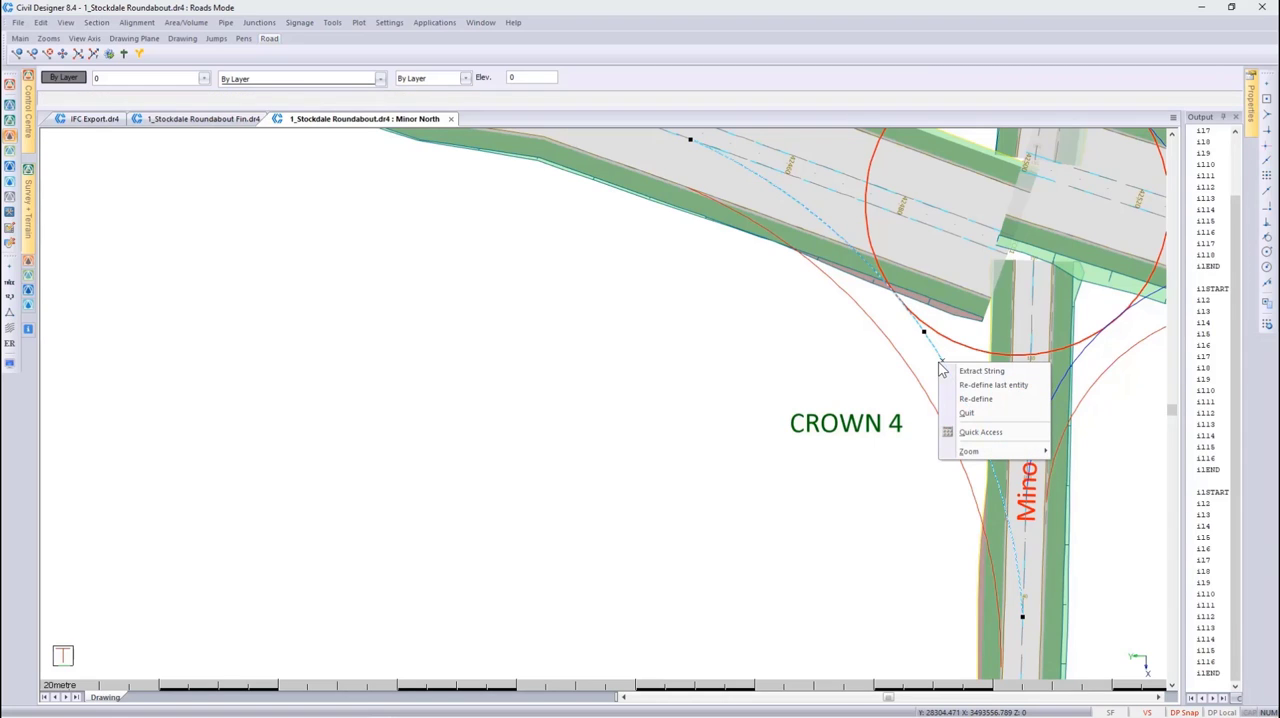
click(990, 385)
click(957, 390)
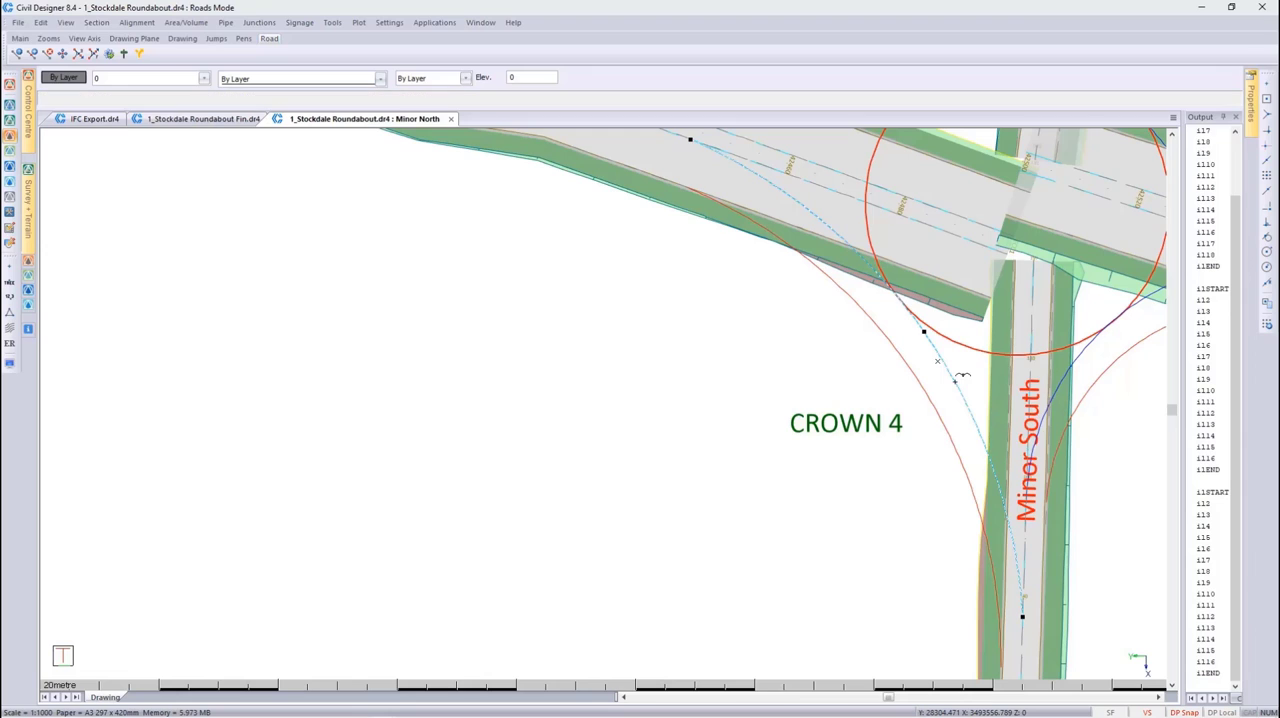
right_click(960, 378)
click(963, 381)
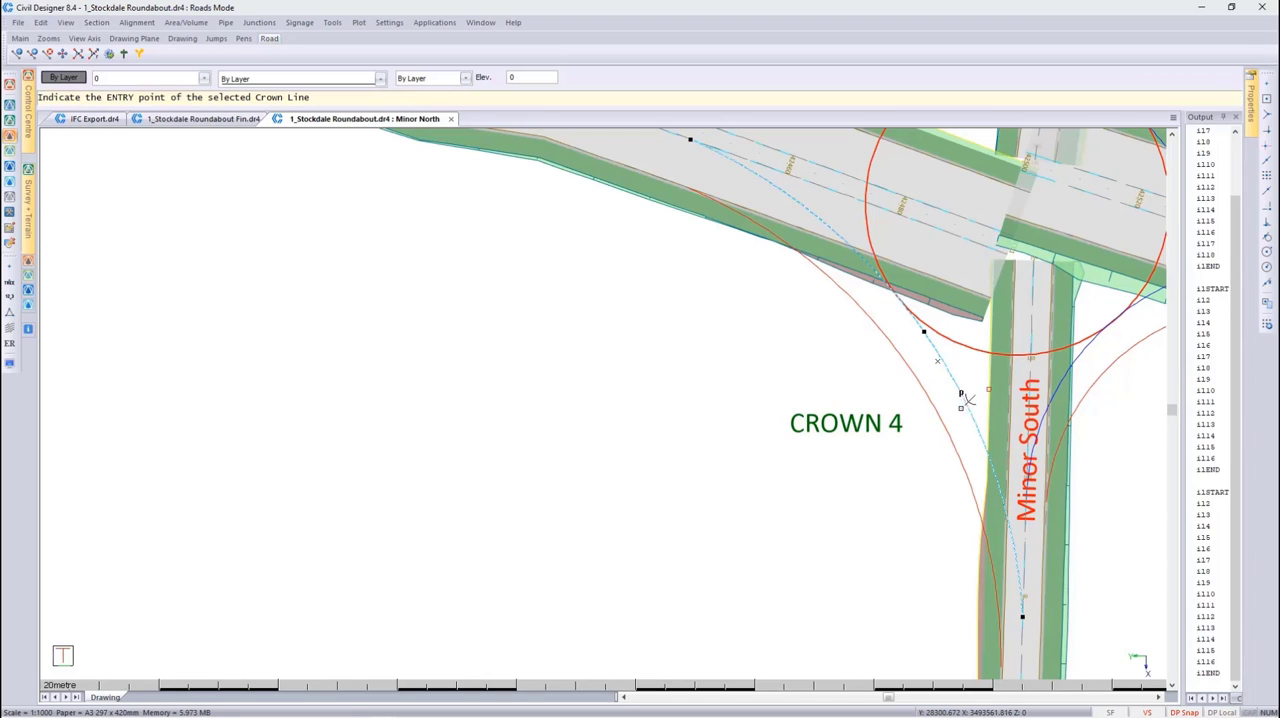
click(1026, 600)
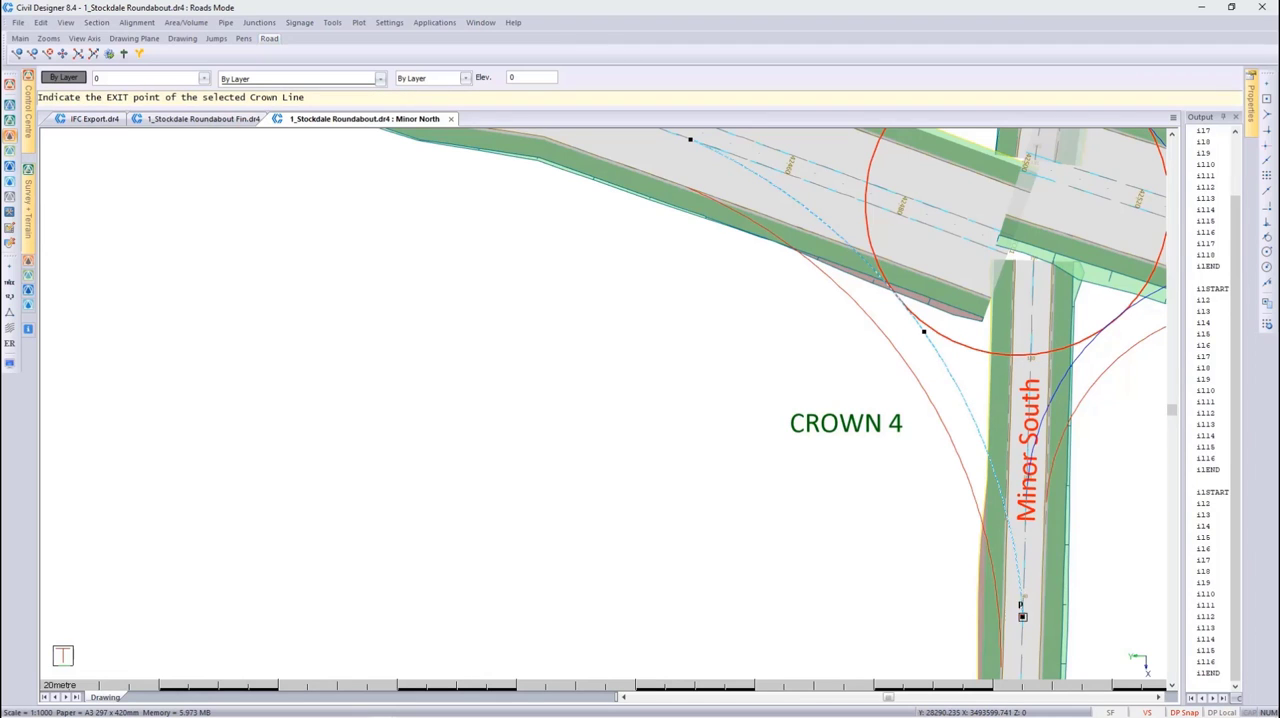
click(690, 137)
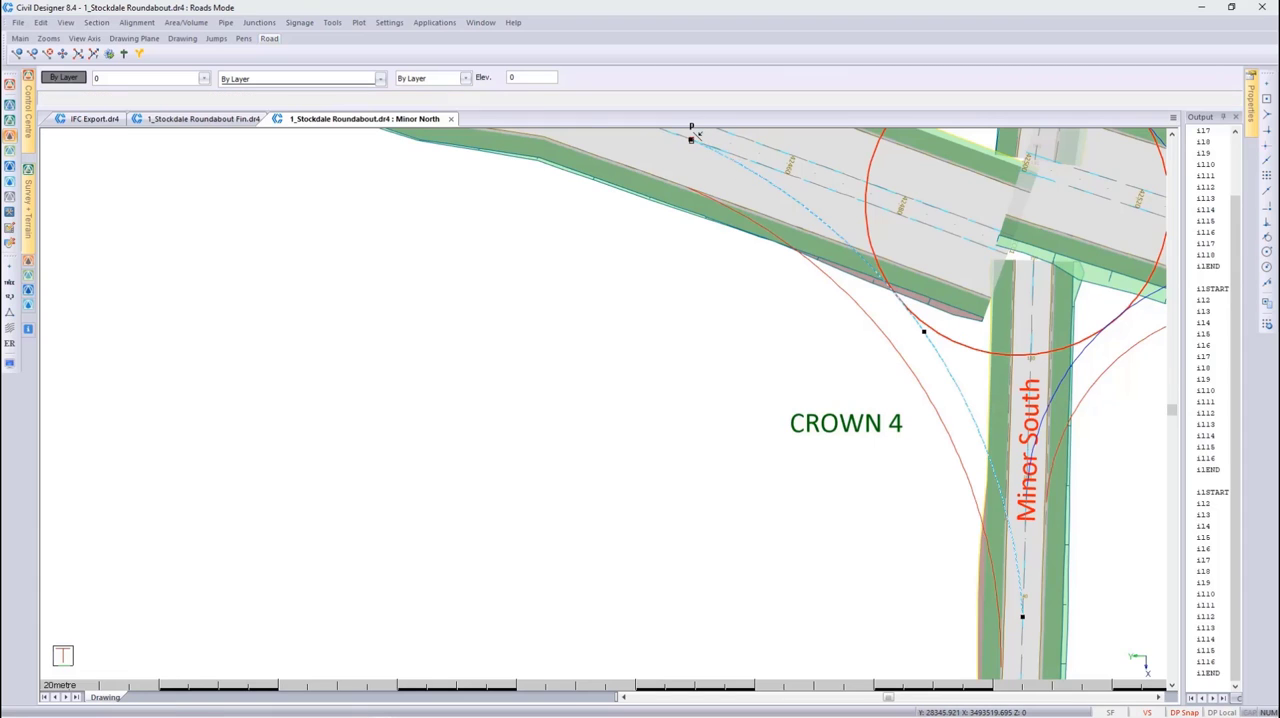
Extract the red arc beside Crown 4 as road edge 4, accept crown line 4 and finish without adding more crown lines
click(848, 303)
right_click(851, 301)
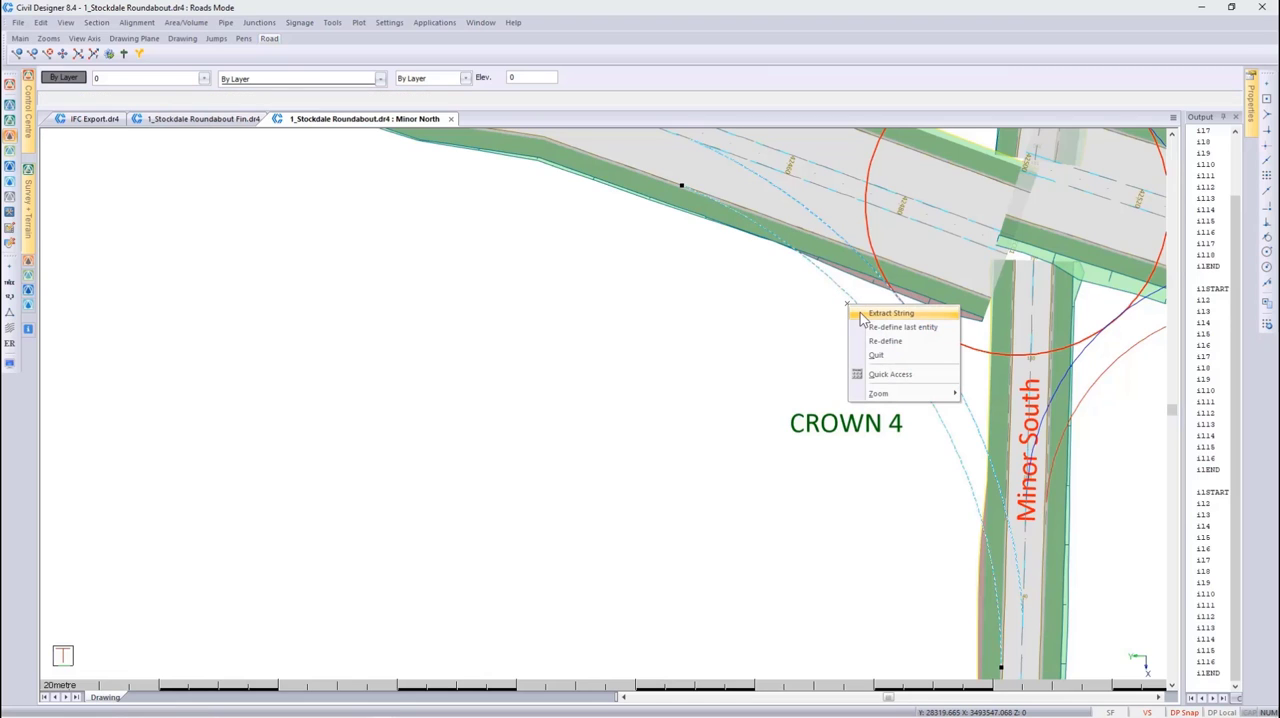
click(862, 317)
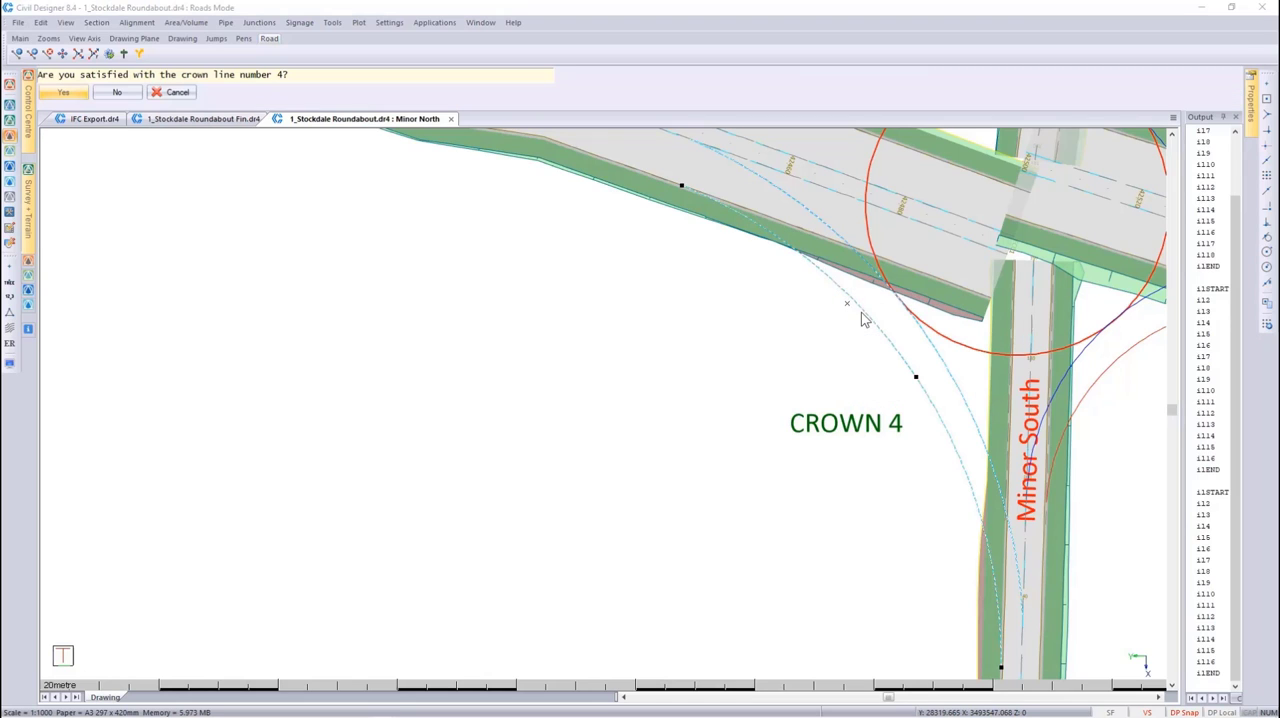
click(64, 92)
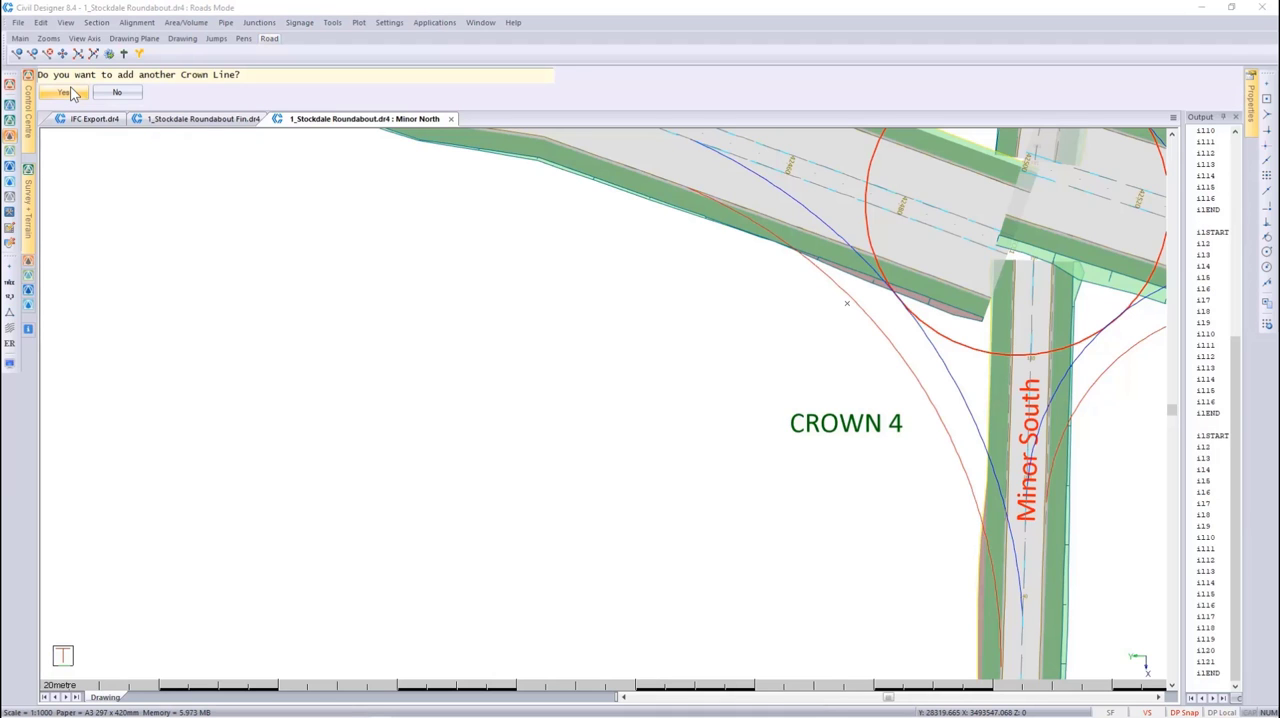
click(114, 93)
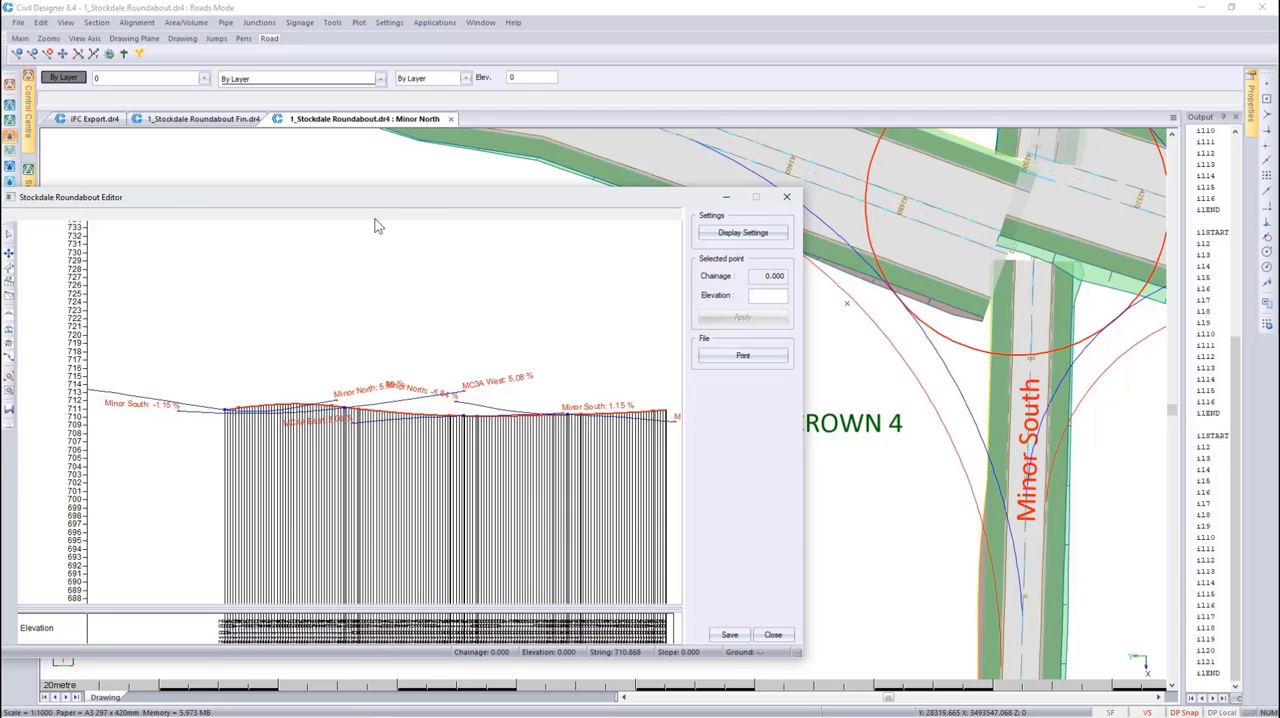
Display only the Minor South - MC3A West string line, make it the active string and examine its profile
click(708, 240)
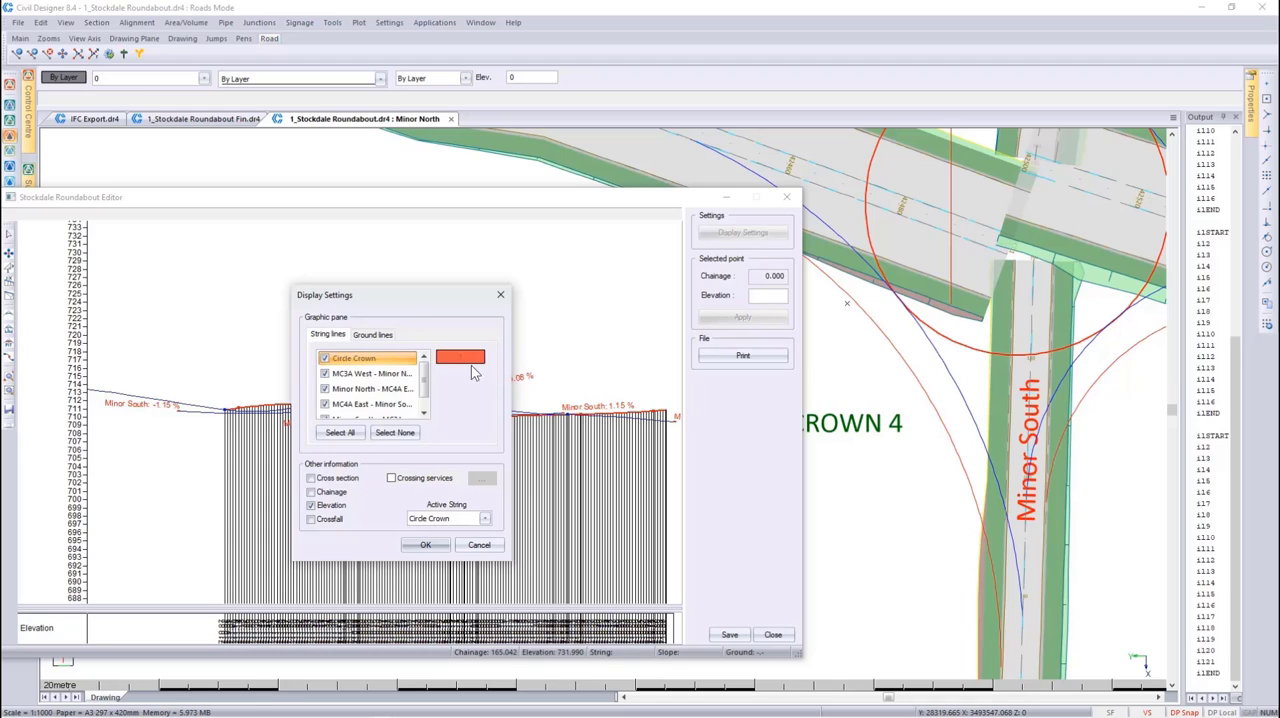
click(405, 432)
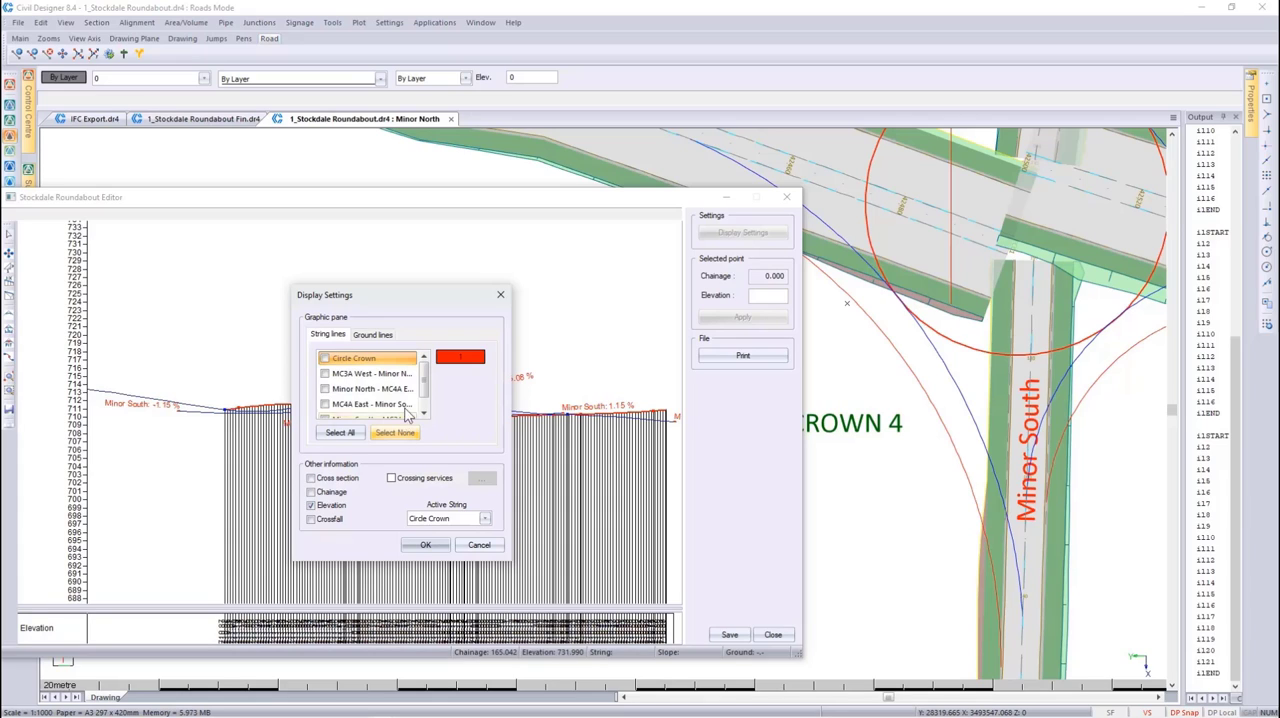
click(335, 415)
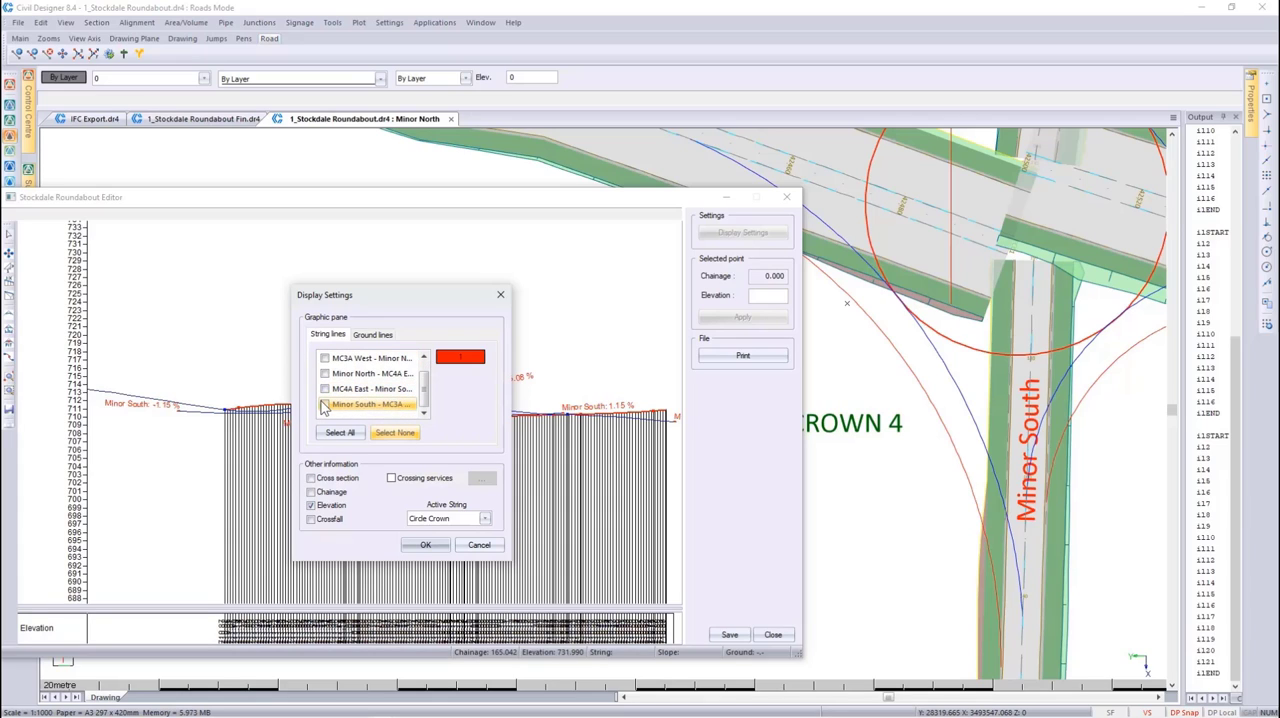
click(323, 404)
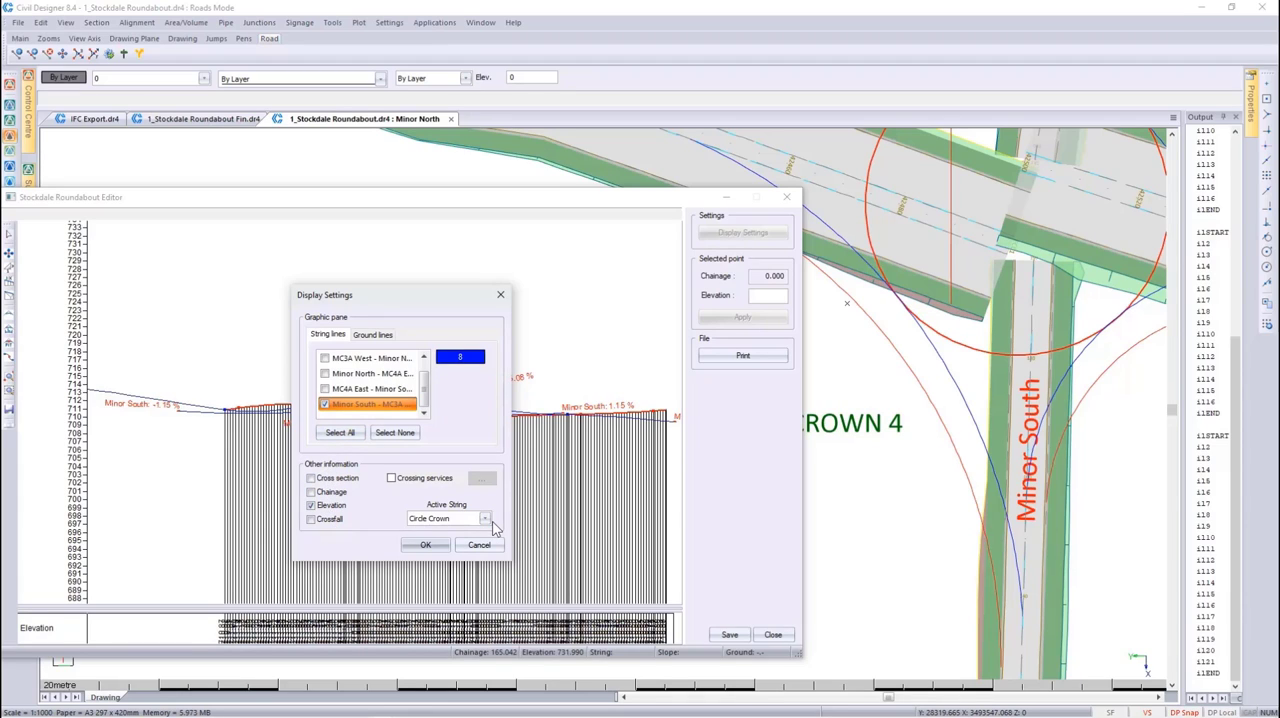
click(485, 519)
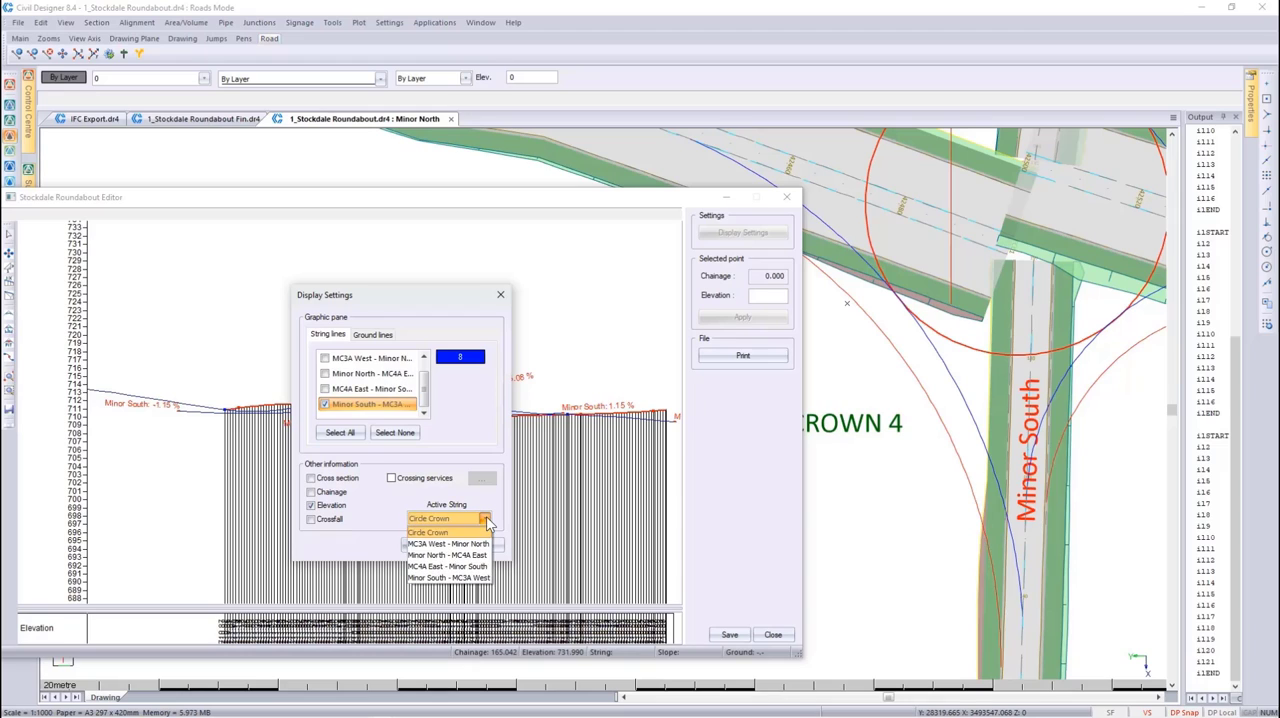
click(475, 579)
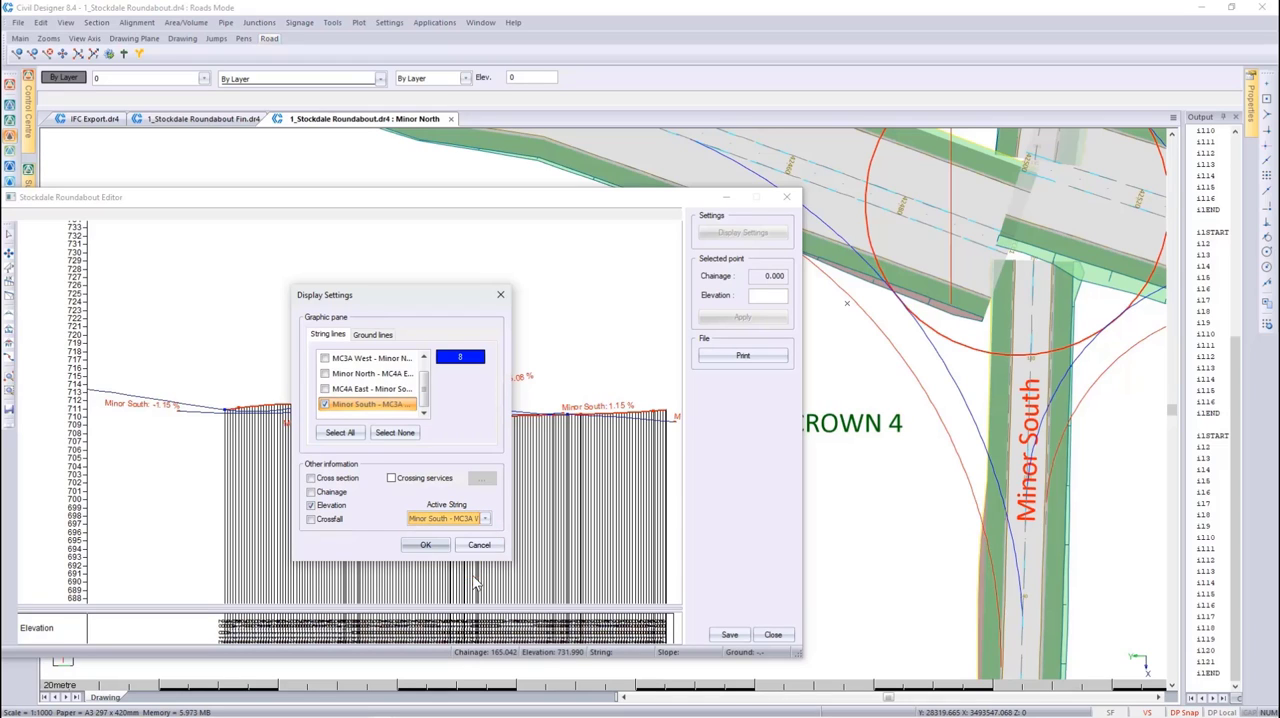
click(373, 335)
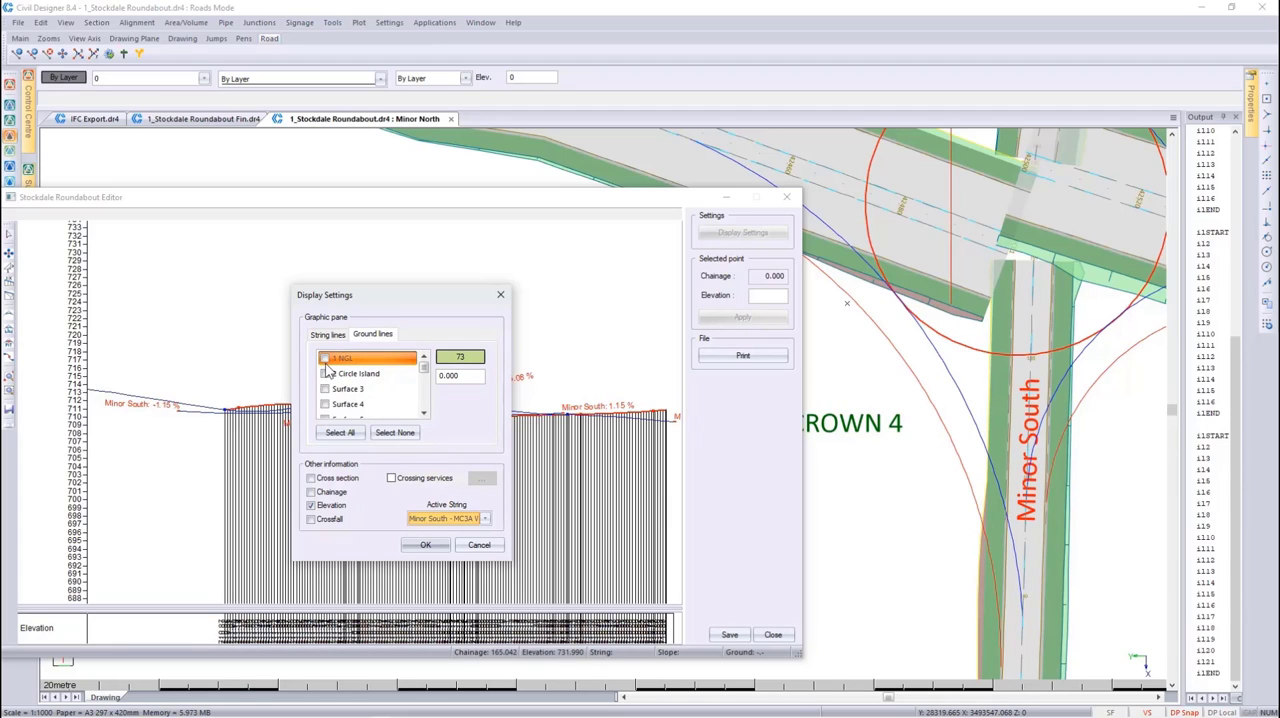
click(427, 545)
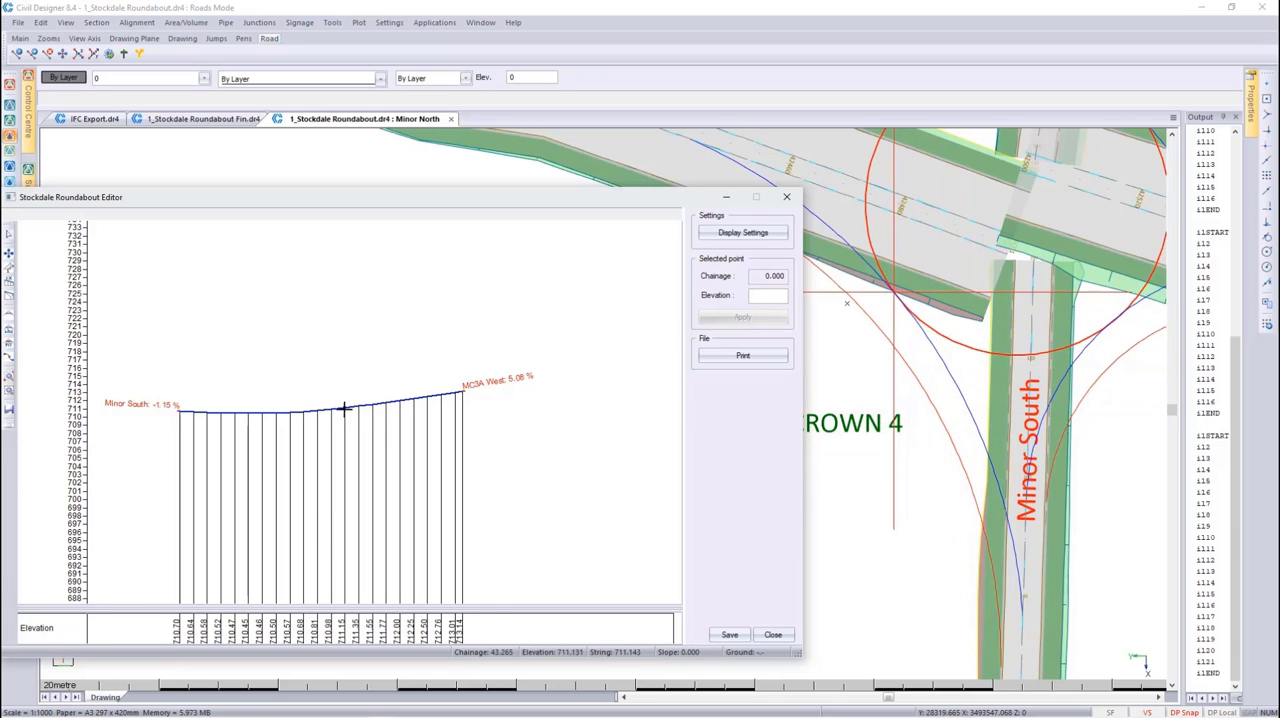
scroll(344, 408, up, 1)
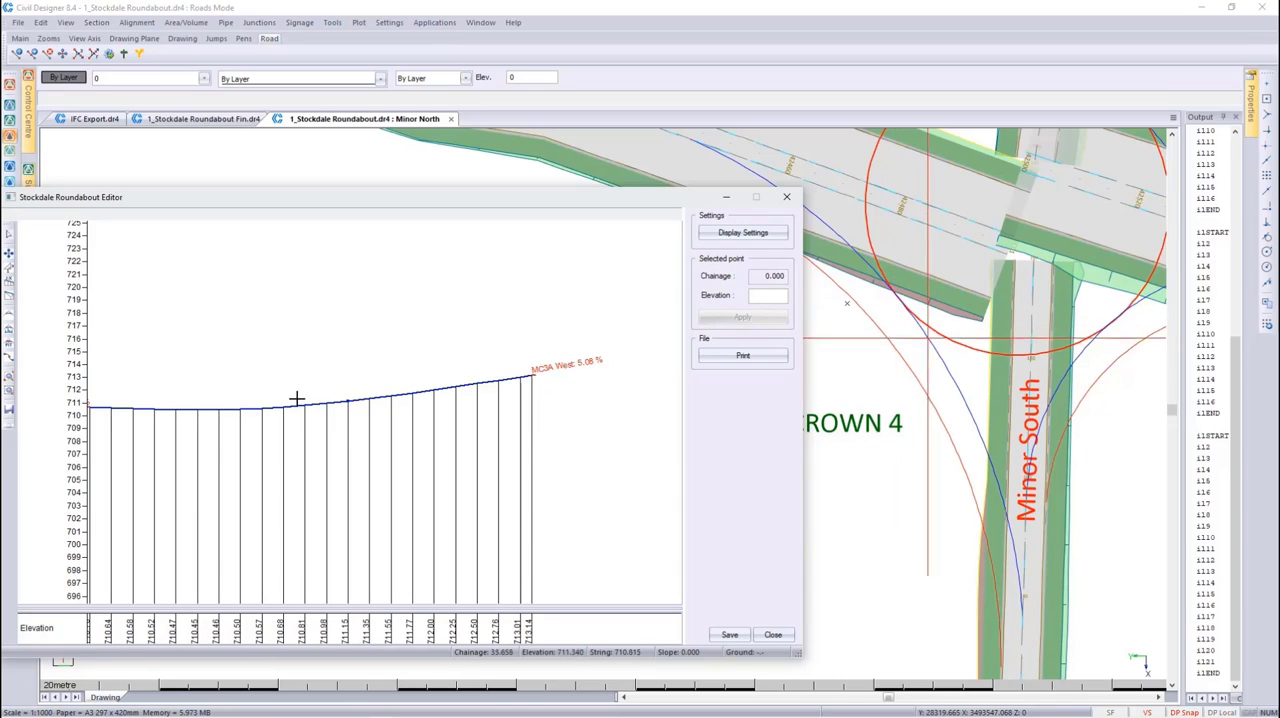
scroll(270, 402, down, 2)
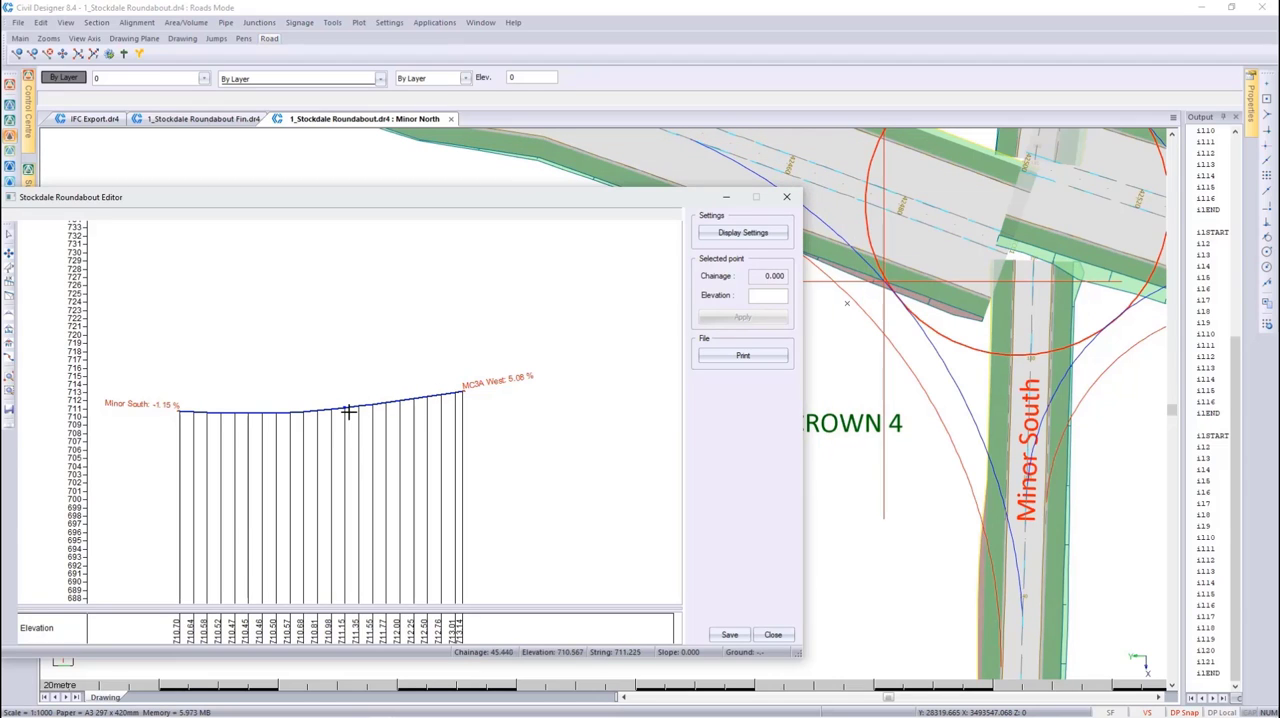
scroll(340, 408, up, 1)
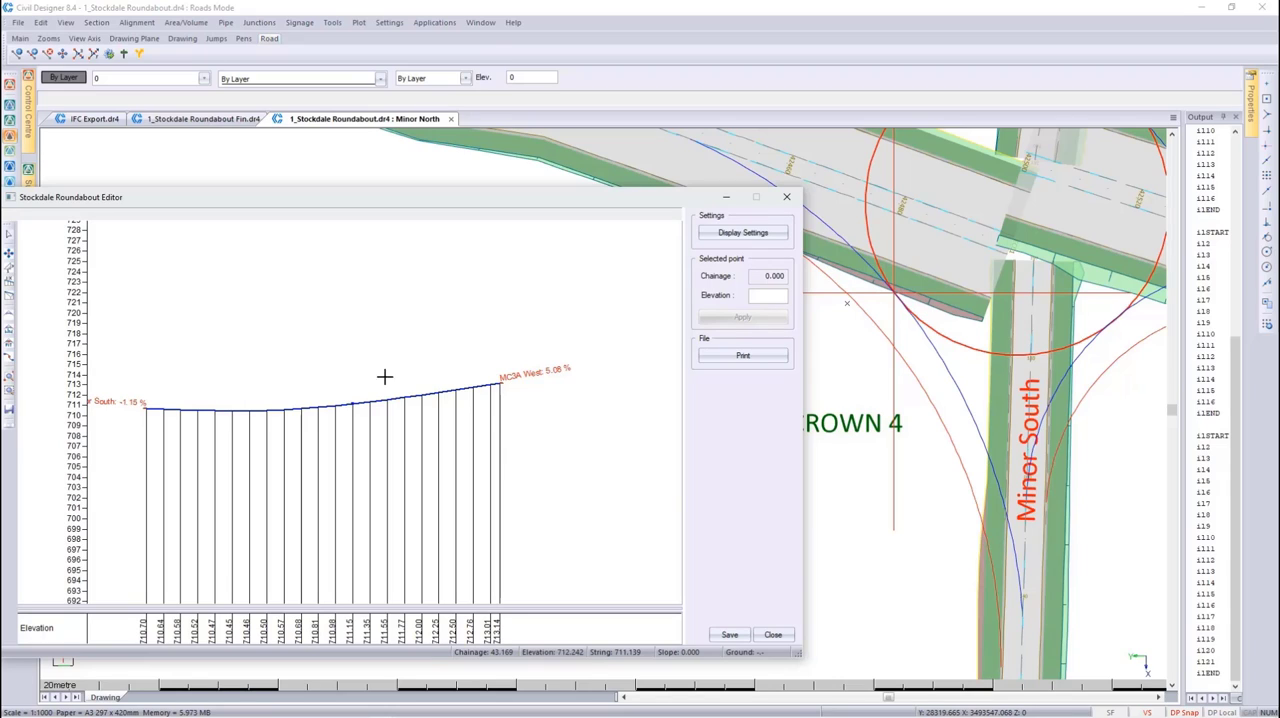
Add the Circle Crown string line to the display, make it the active string and examine where the profiles meet
click(712, 240)
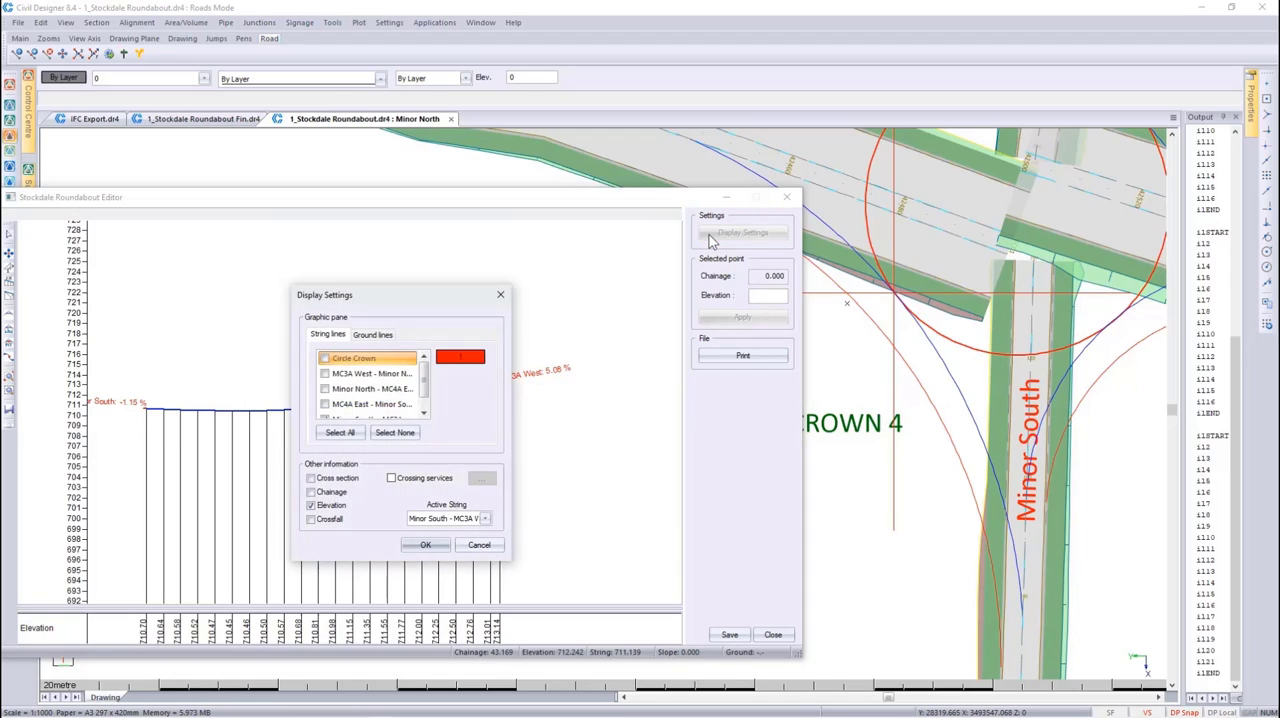
click(324, 358)
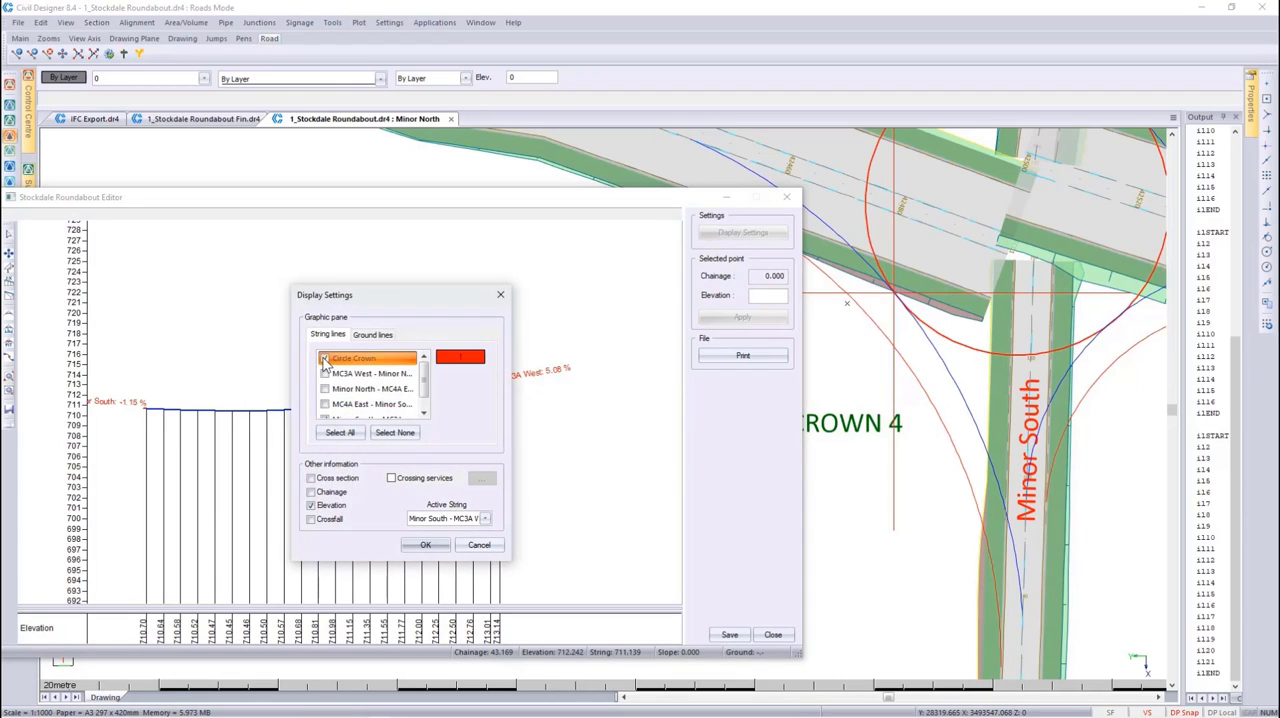
click(484, 518)
click(428, 549)
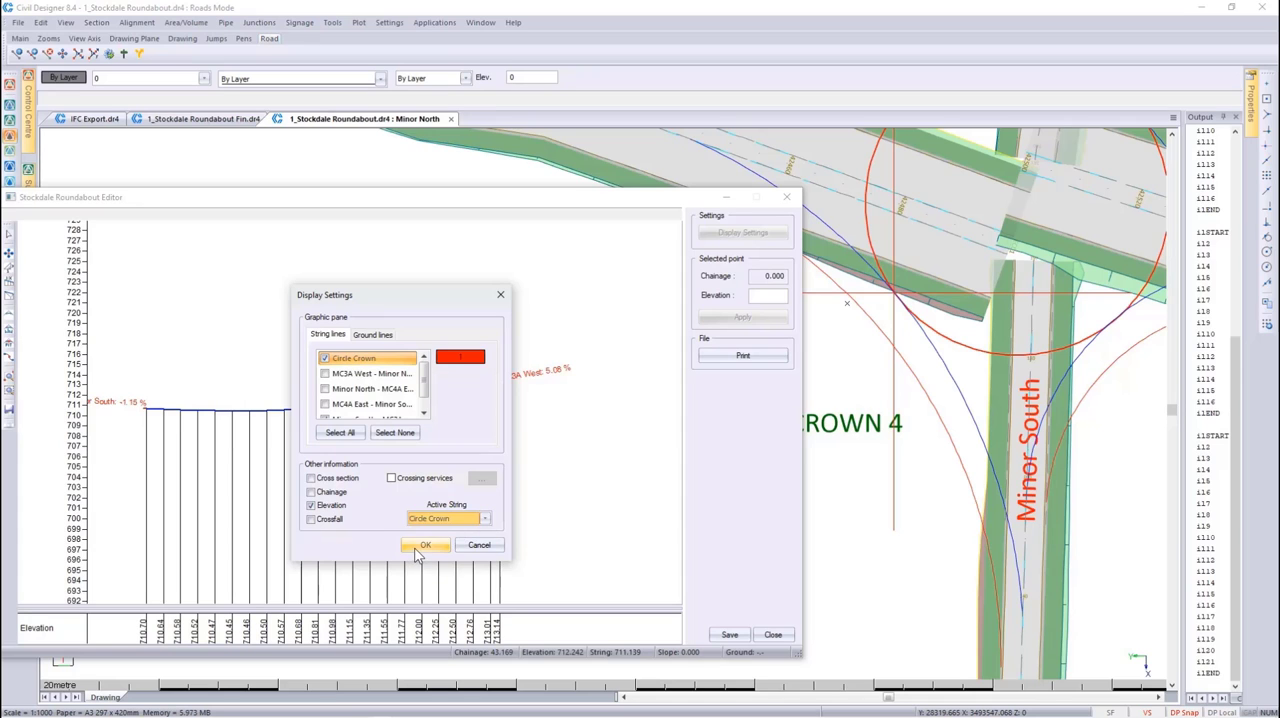
click(425, 547)
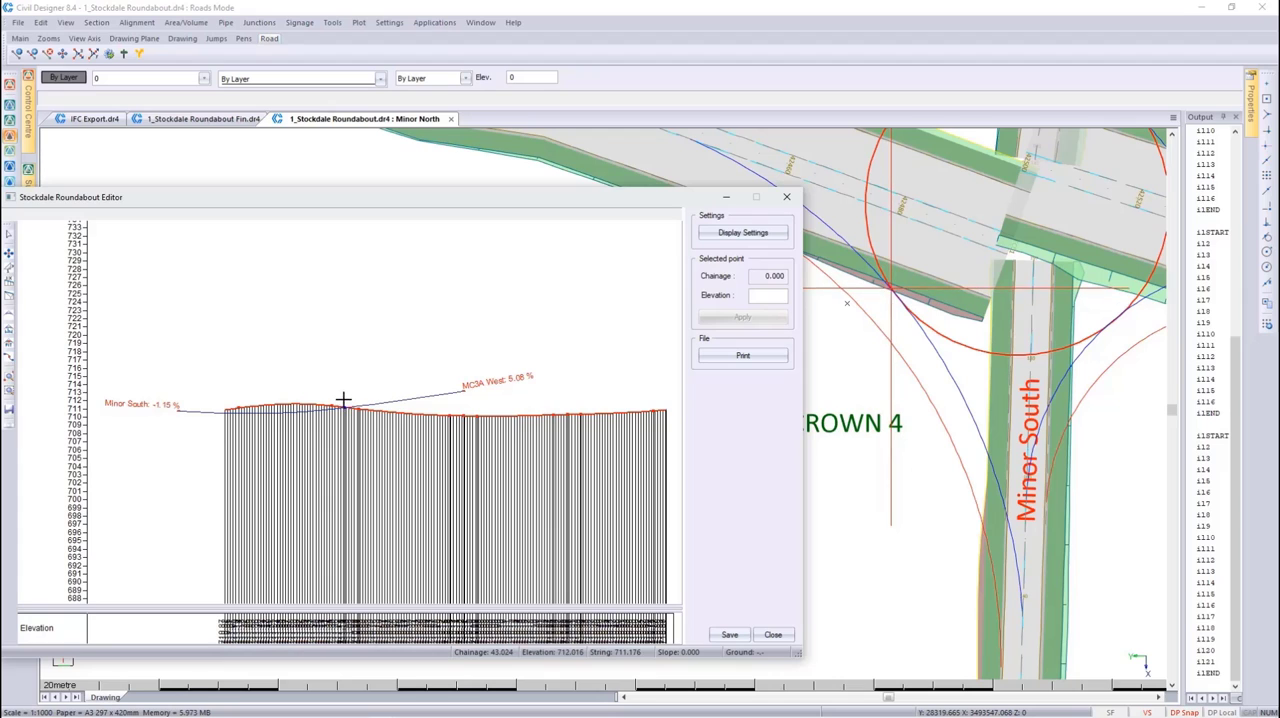
scroll(343, 400, up, 1)
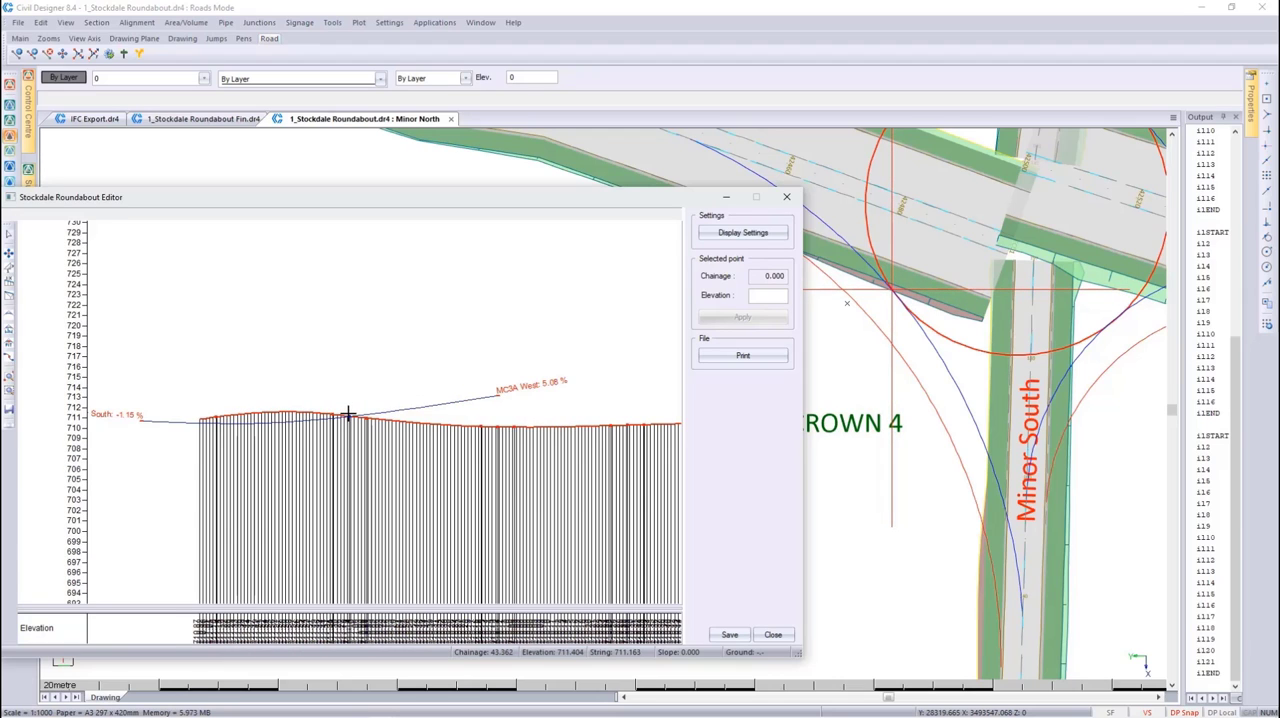
scroll(347, 414, up, 1)
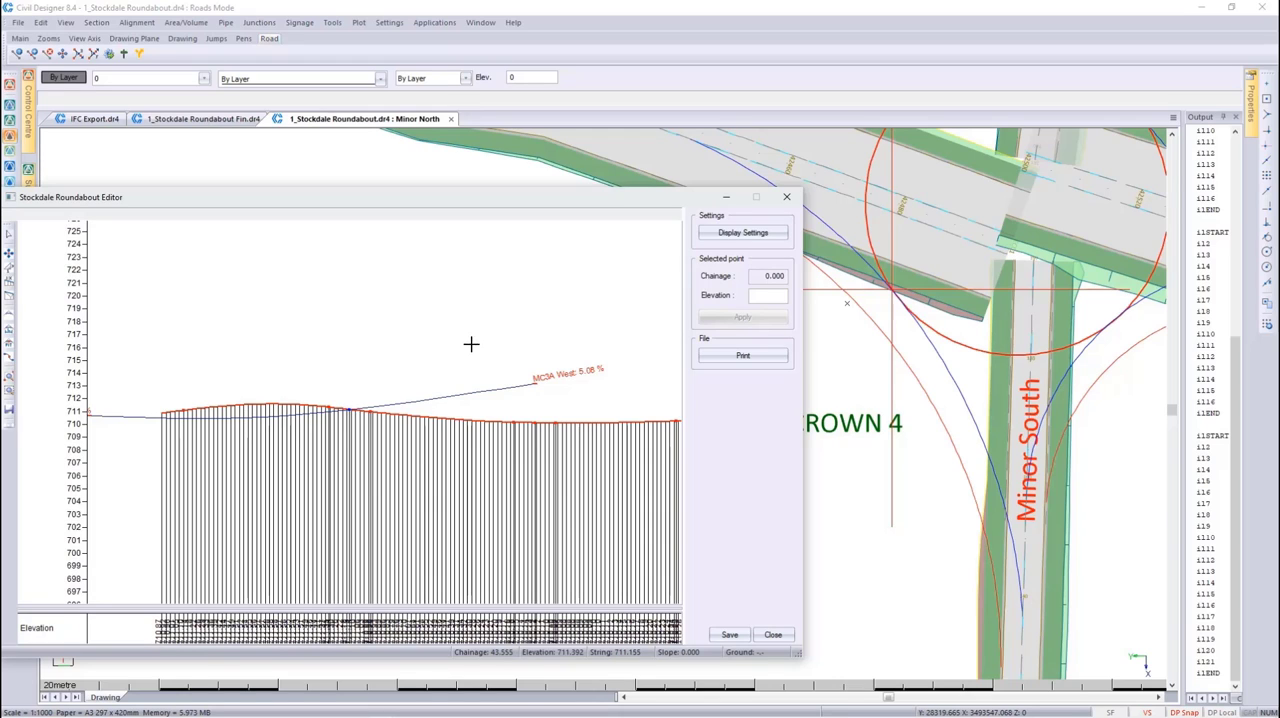
Display all string lines and select the Circle Crown point at chainage 44.000 before leaving the roundabout editor
click(730, 234)
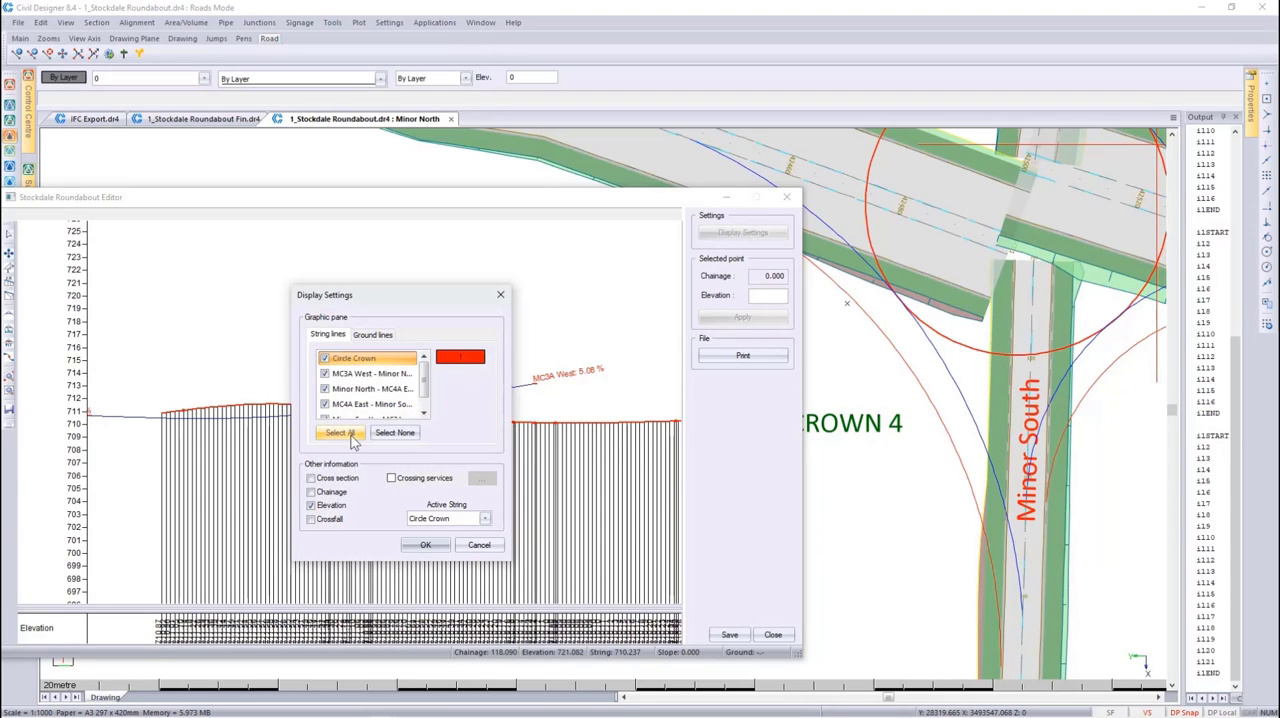
click(425, 544)
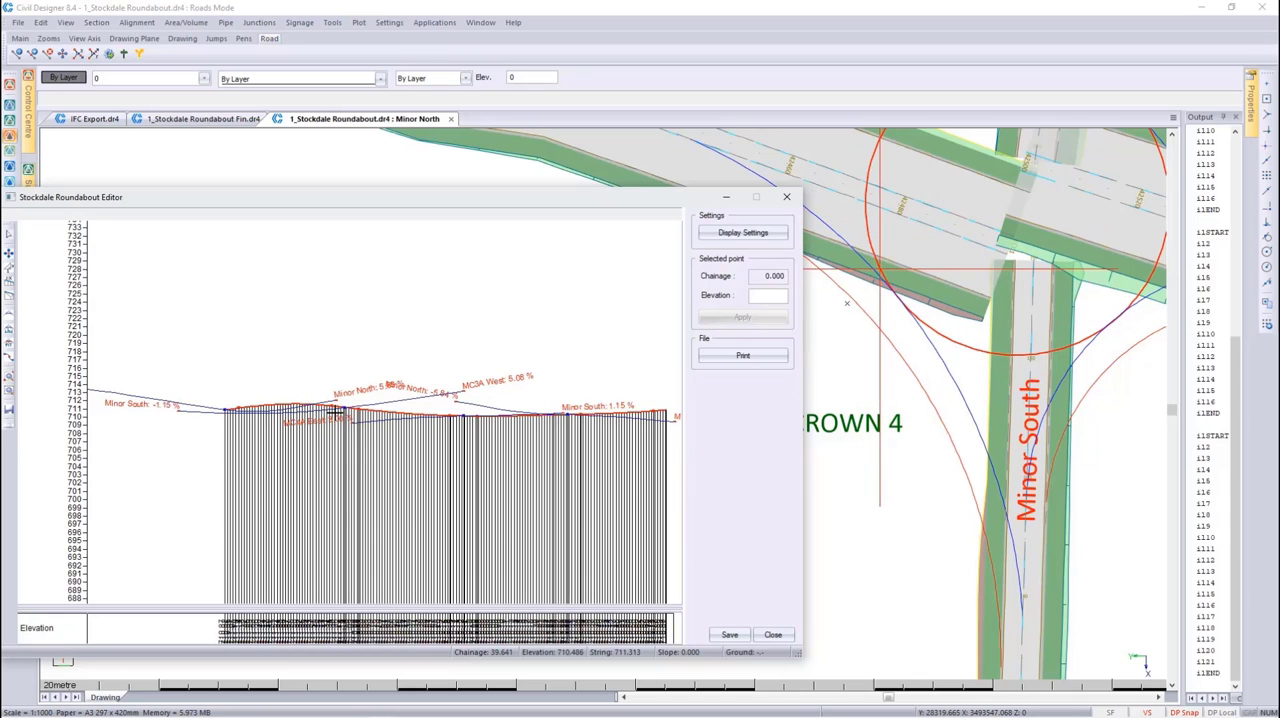
scroll(340, 408, up, 2)
scroll(348, 404, up, 2)
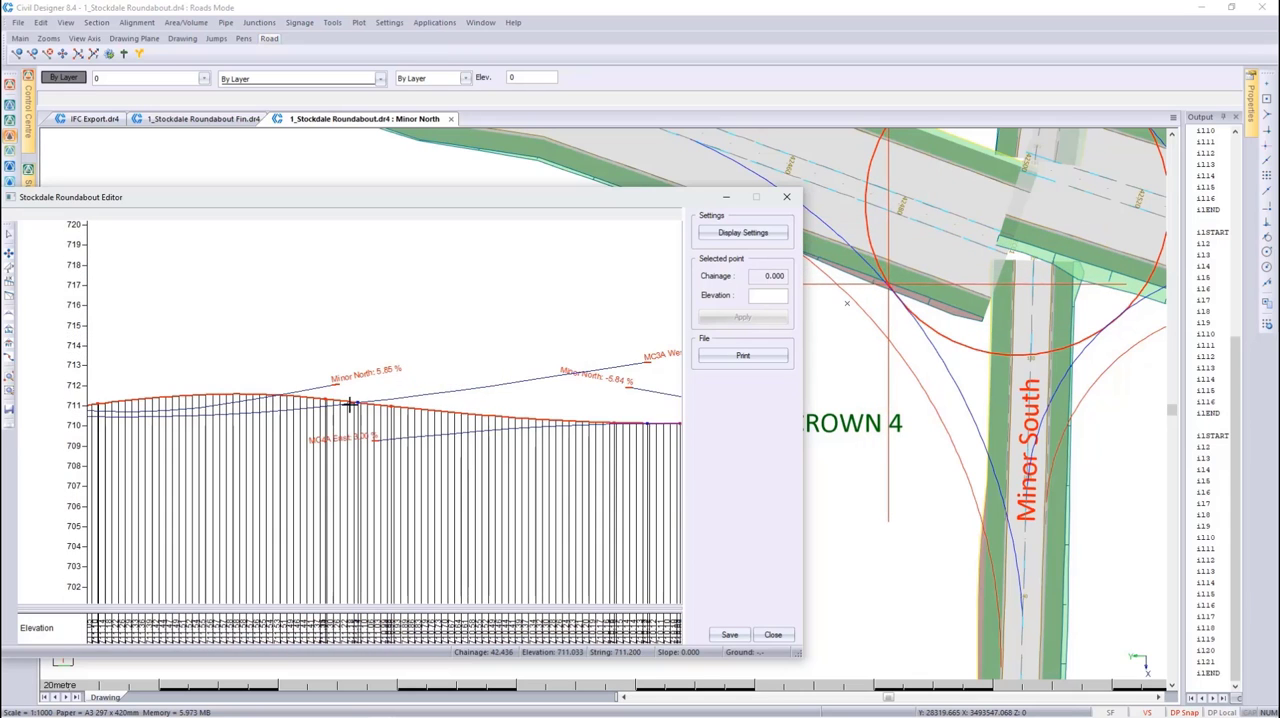
scroll(350, 404, up, 1)
click(354, 400)
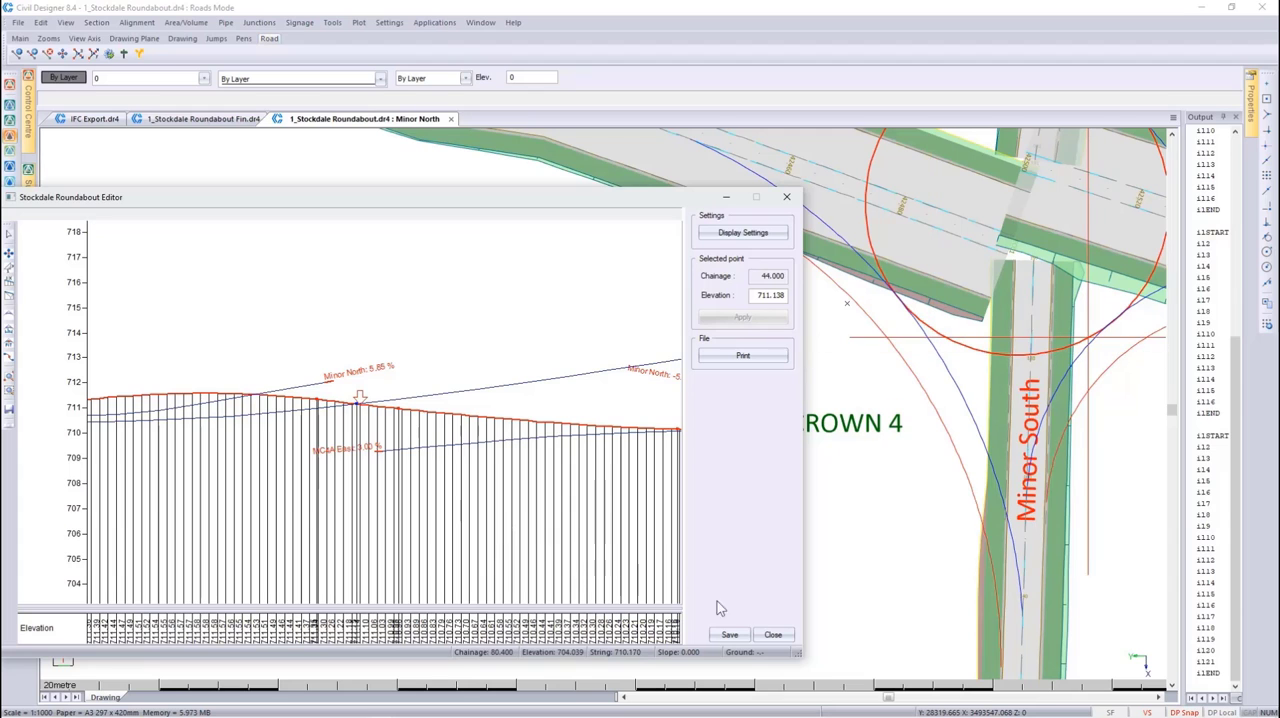
click(773, 634)
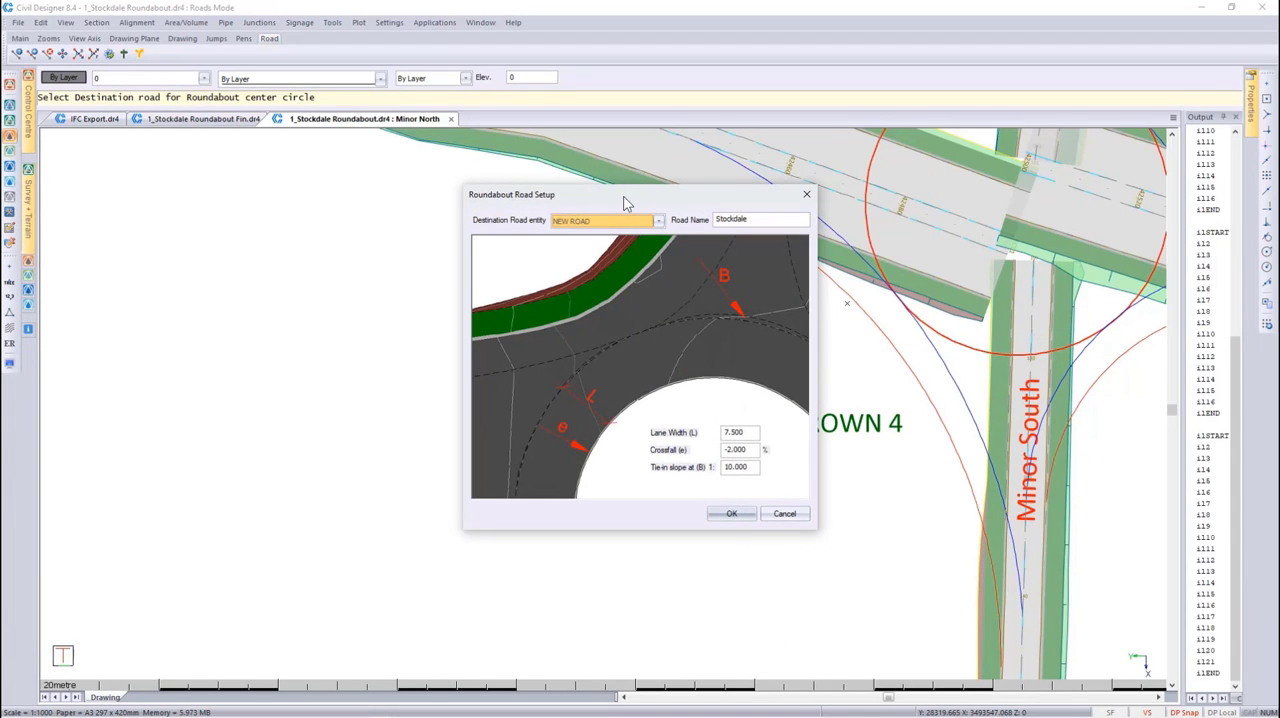
Set the roundabout's destination road to Road3, name it Stockdale 8.4 and accept lane width 7.500, crossfall -2.000% and tie-in slope 1:10.000
drag(624, 203, 613, 283)
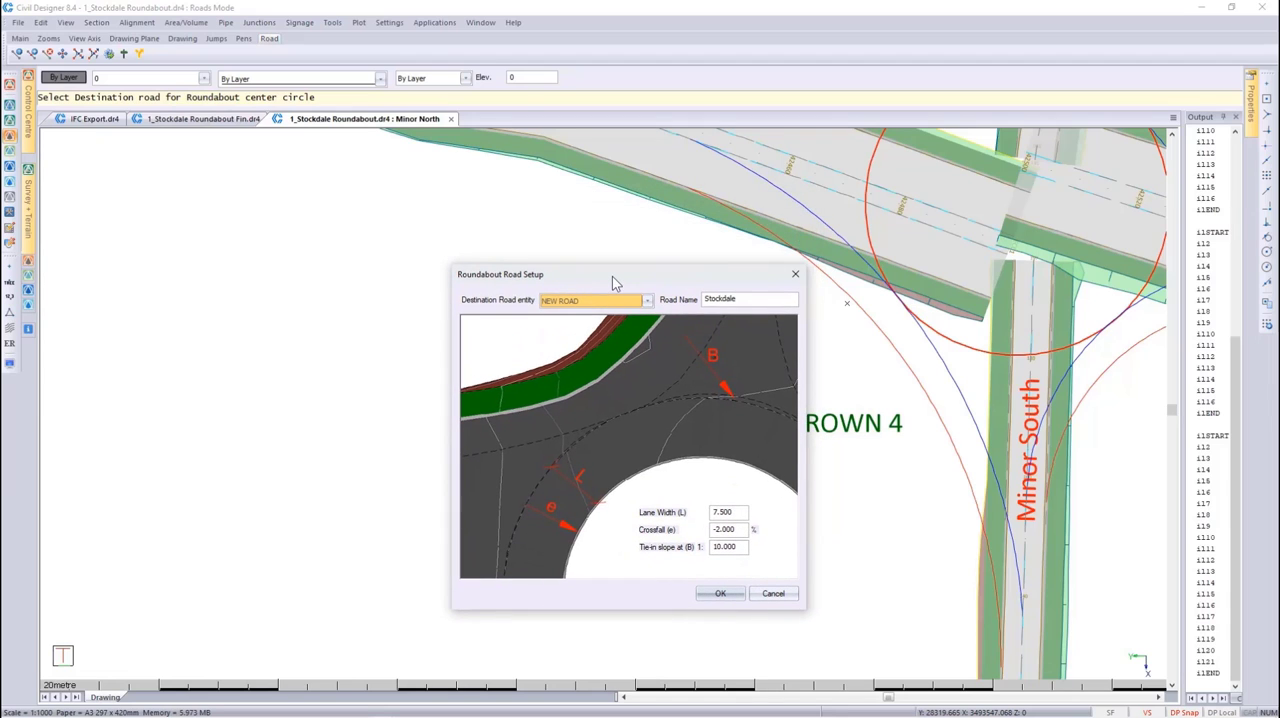
click(646, 301)
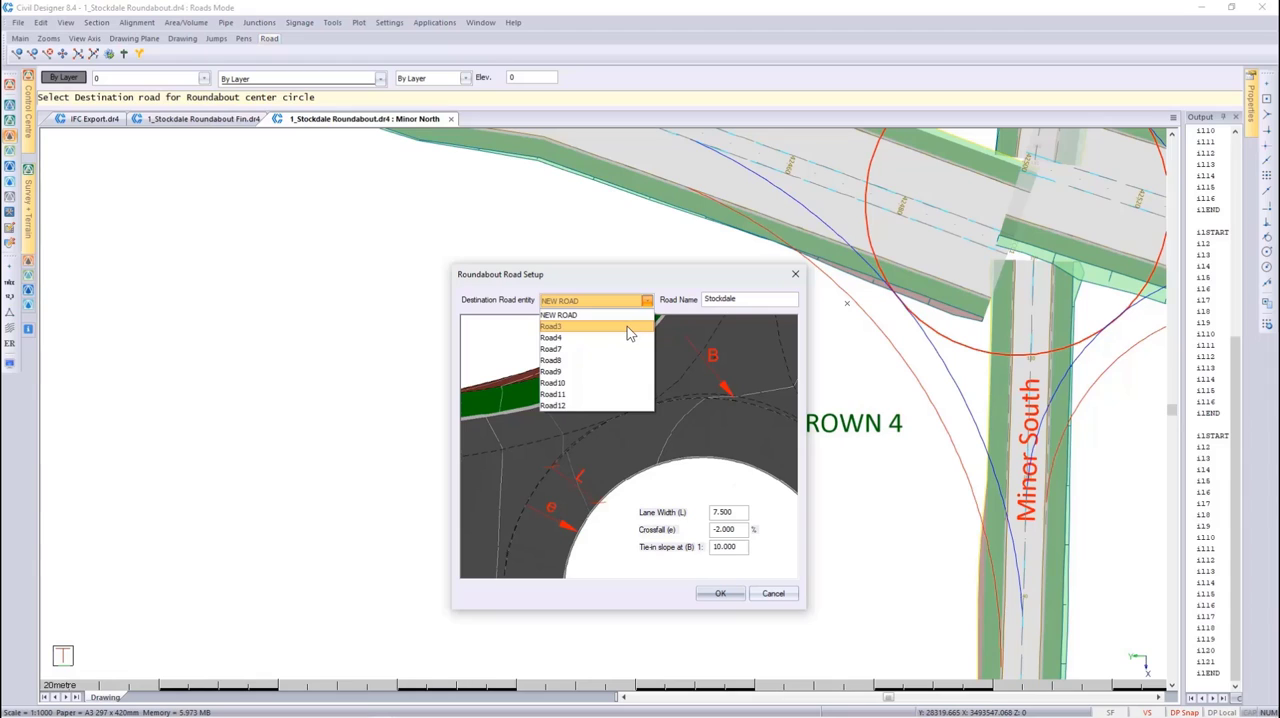
click(627, 326)
double_click(743, 299)
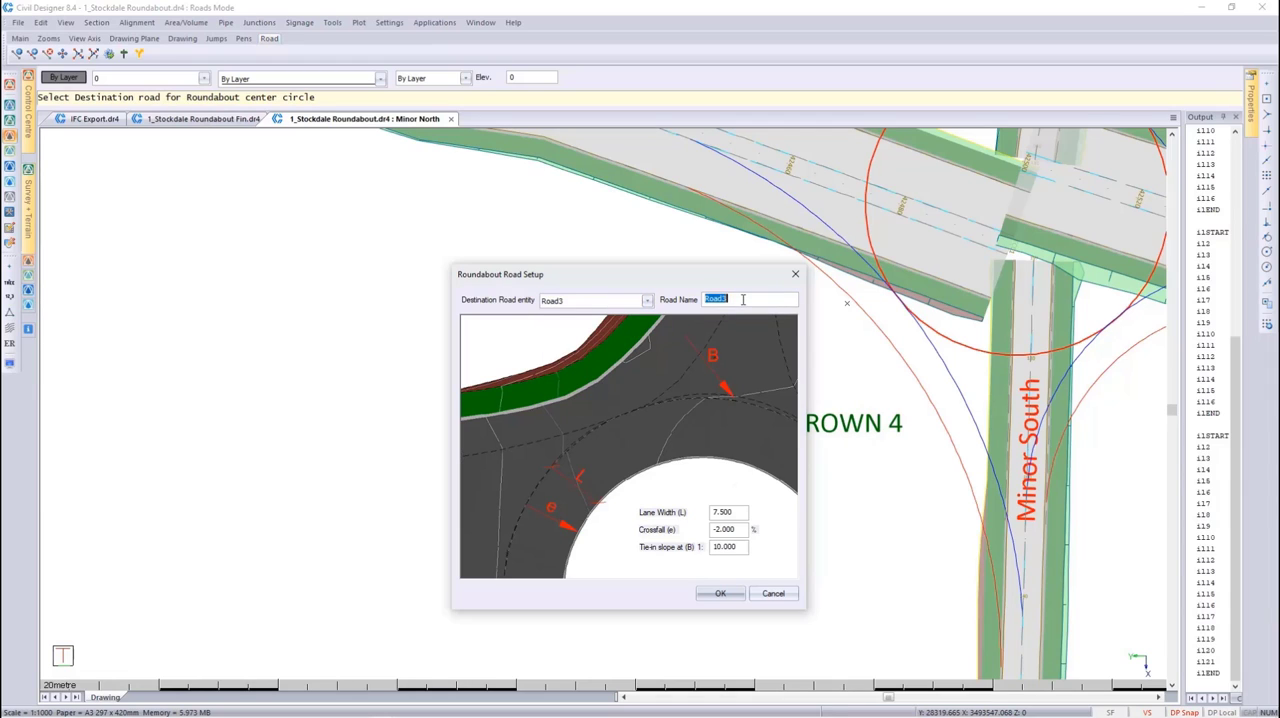
text(S)
text(tockdale 8.4)
double_click(738, 512)
click(744, 528)
click(728, 548)
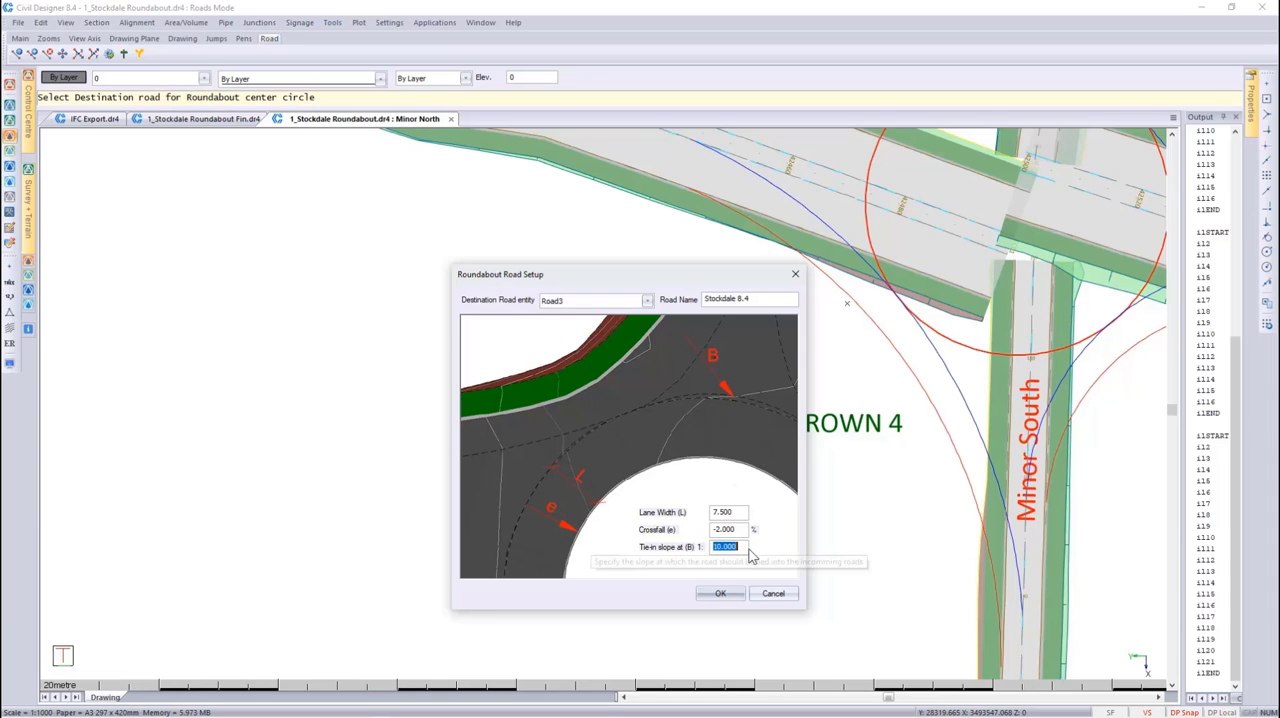
click(720, 595)
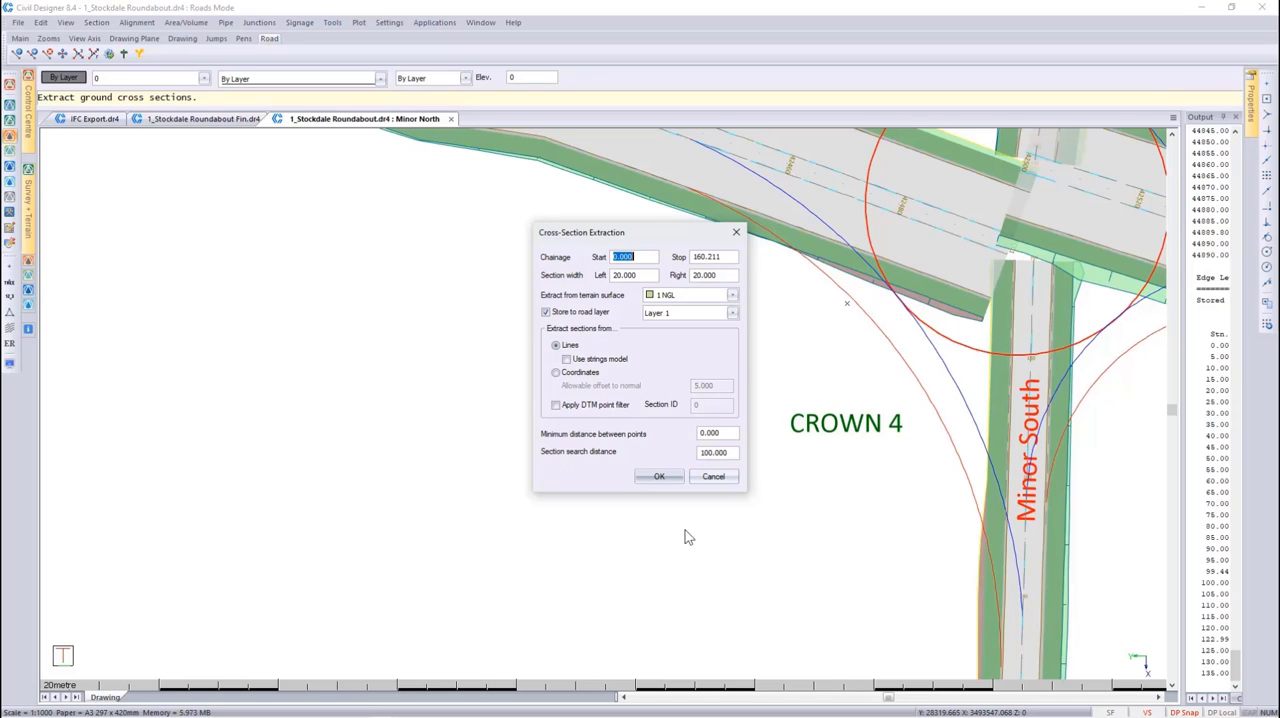
Extract the ground cross sections from the 1 NGL surface, 20.000 wide on each side, storing them to road Layer 1
click(655, 477)
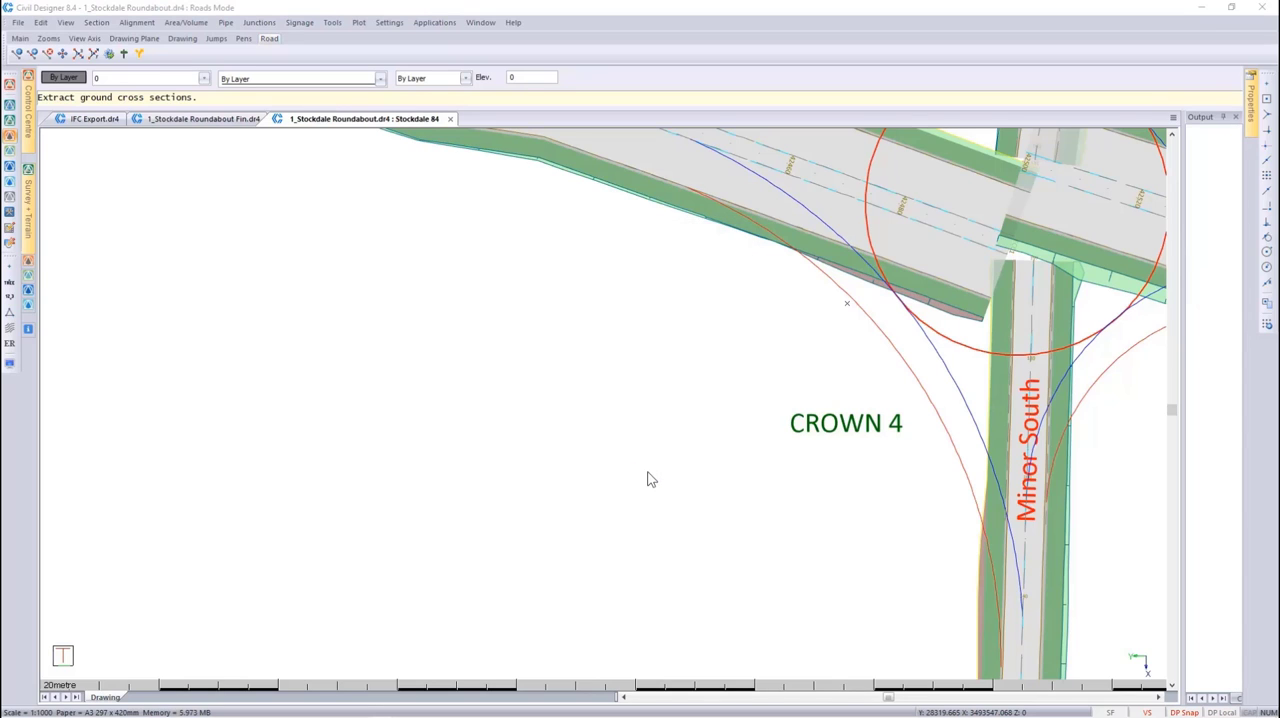
click(738, 432)
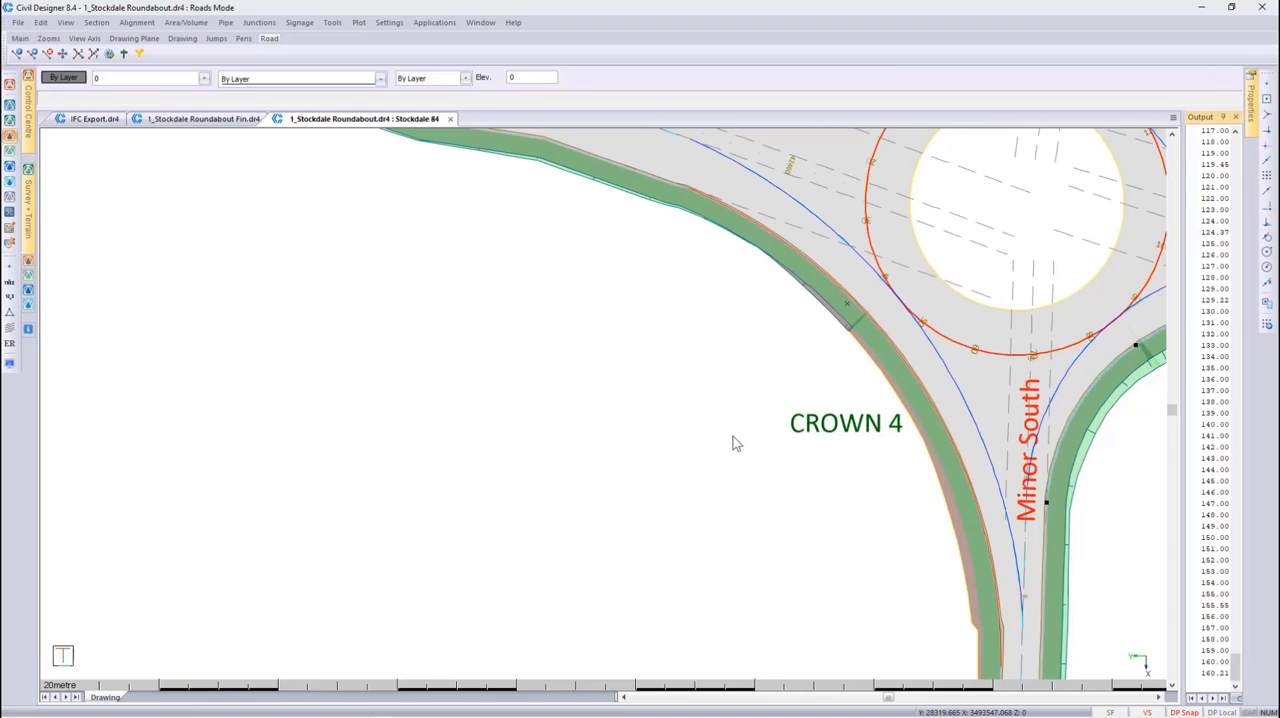
middle_click(1017, 218)
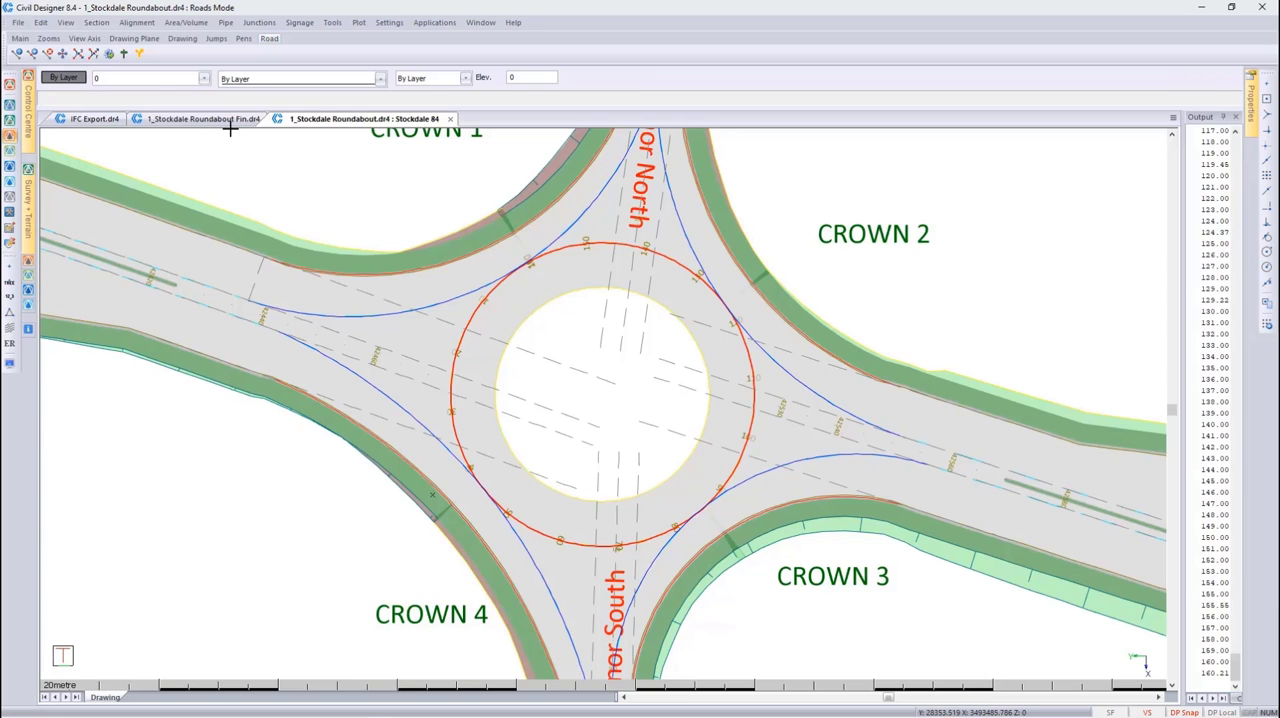
Hide the 1_Track Generation layer found under the Recent Layers filter
click(169, 77)
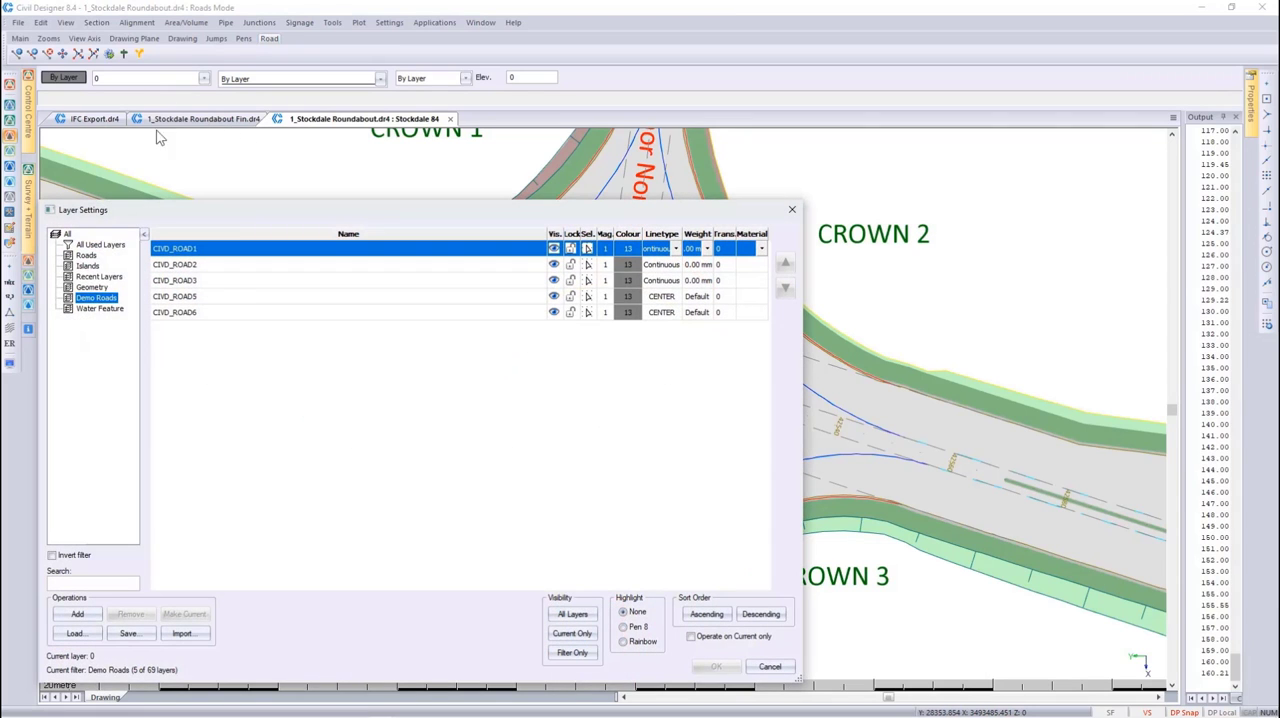
click(99, 276)
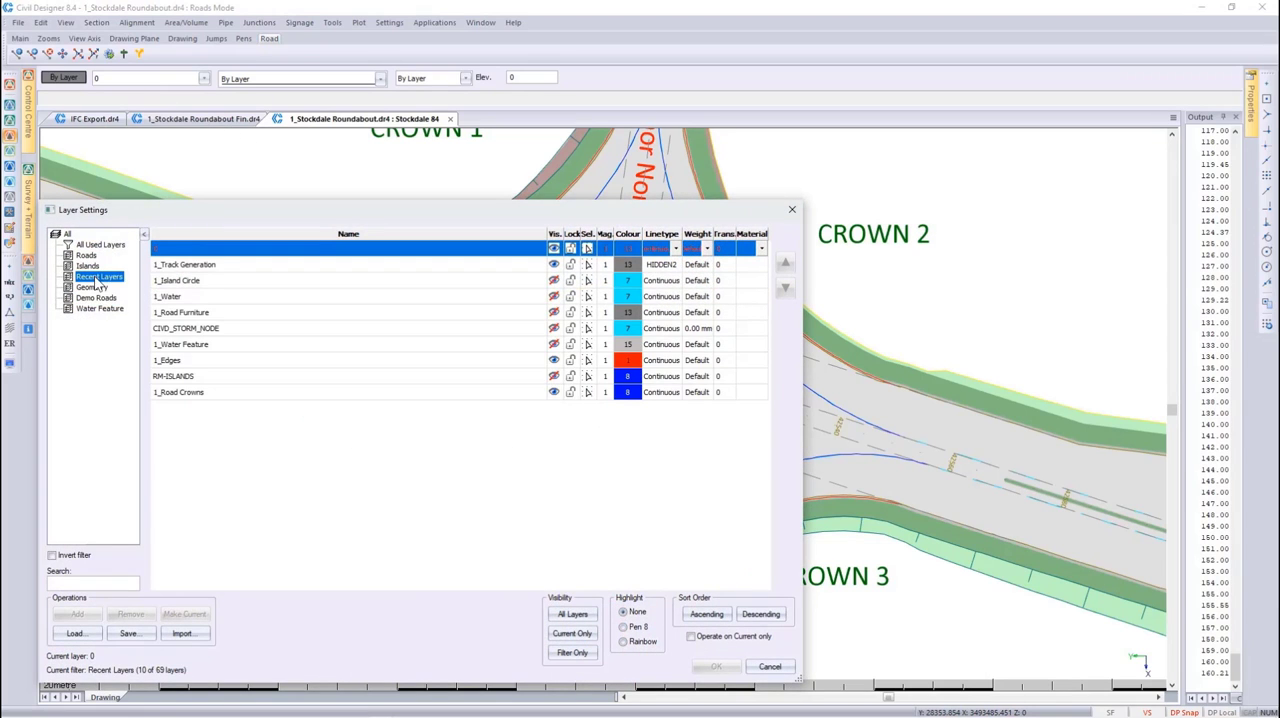
click(549, 266)
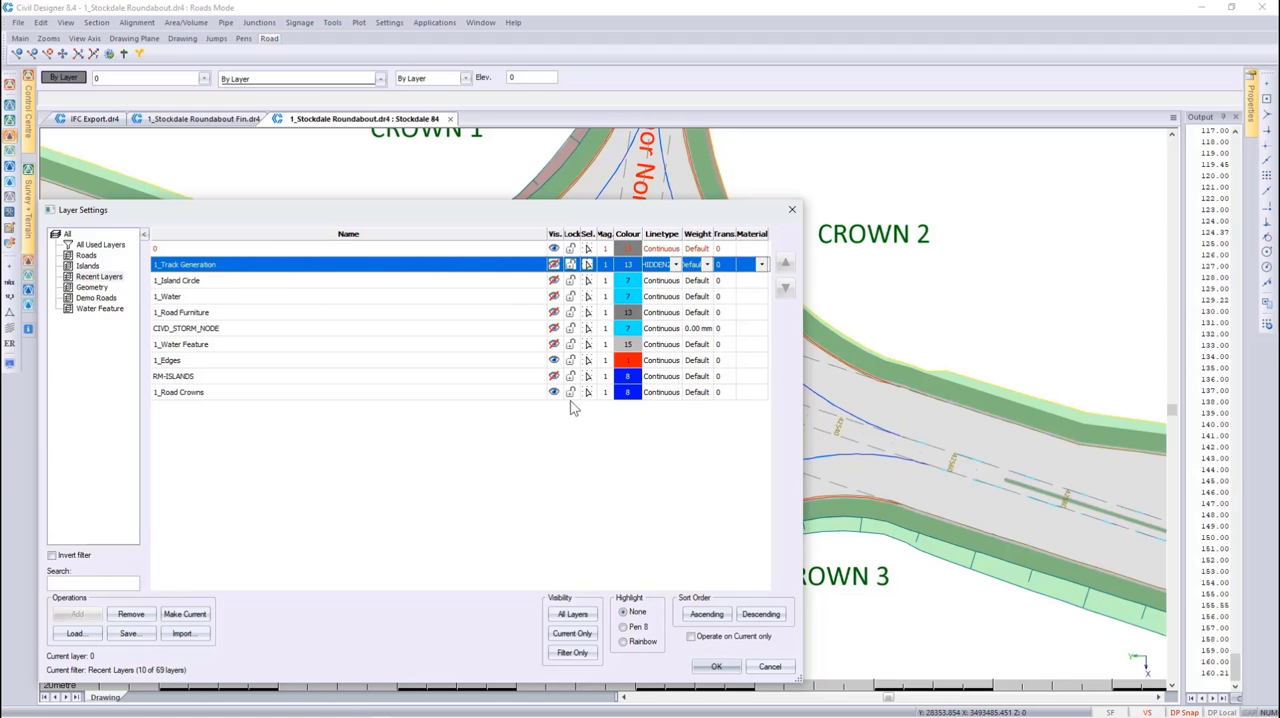
click(716, 666)
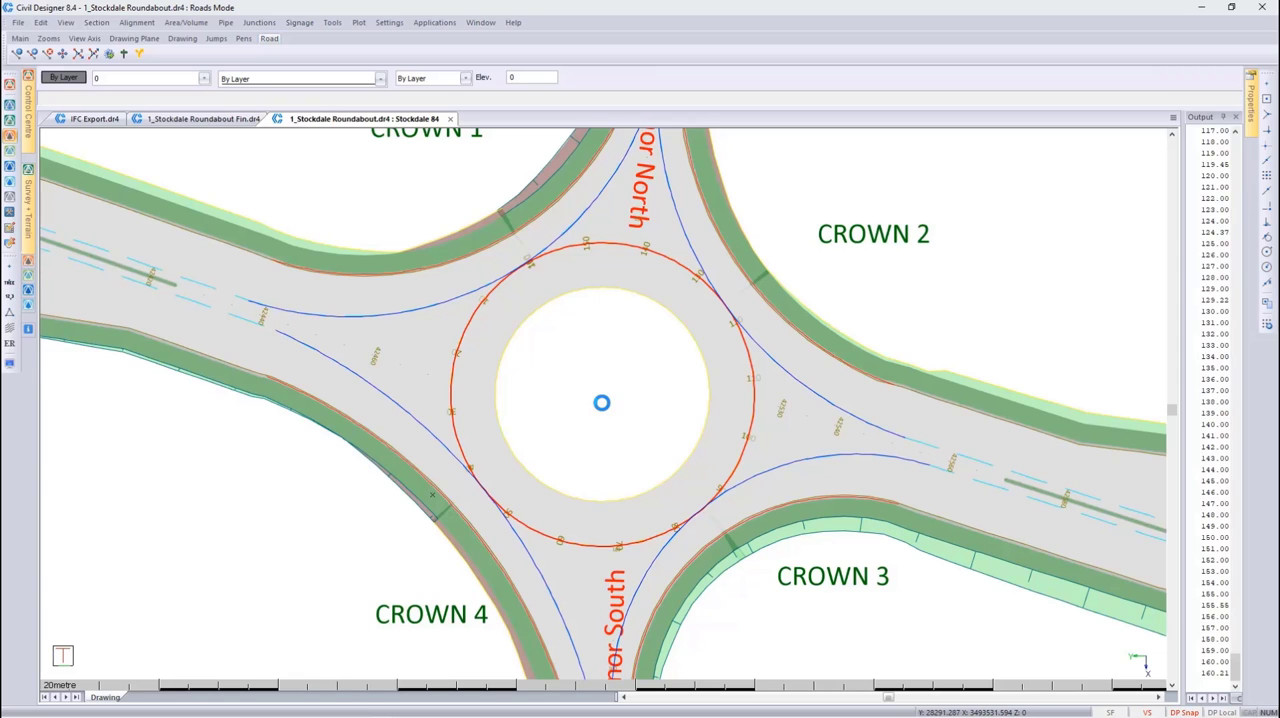
Turn off transparent shading in the road string display settings so the roundabout and its approach roads are shaded opaquely
click(10, 364)
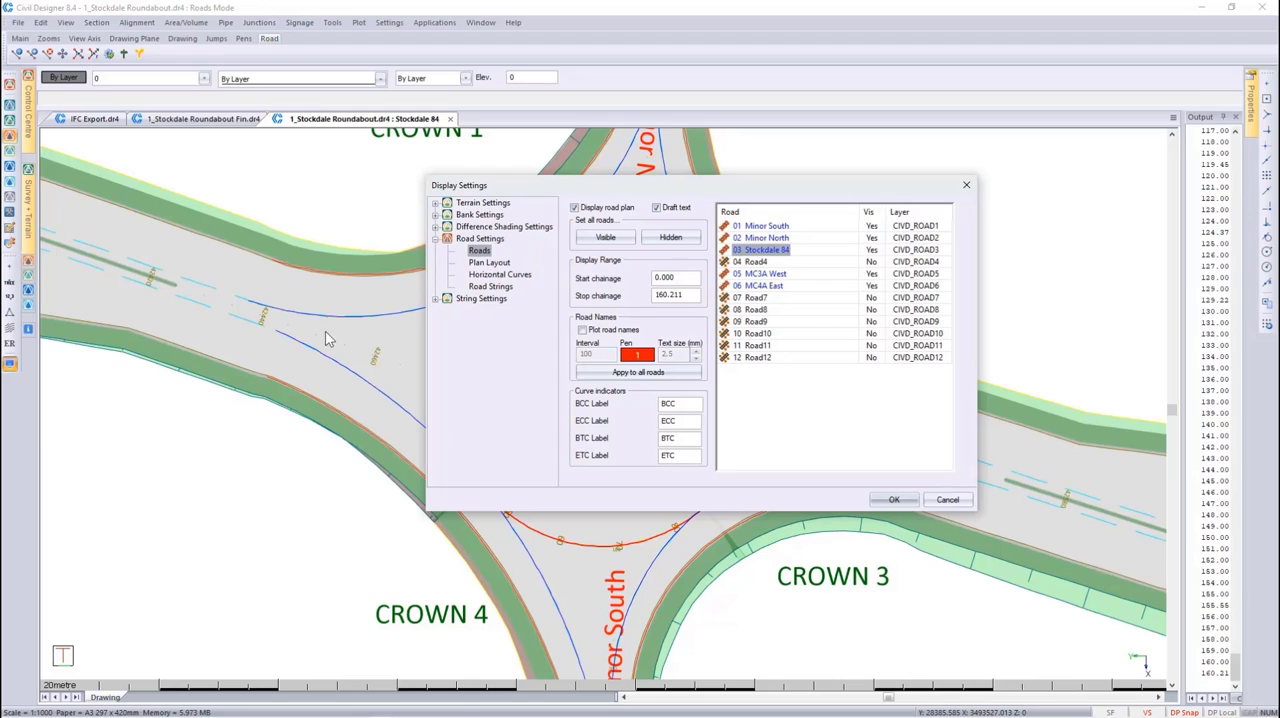
click(484, 264)
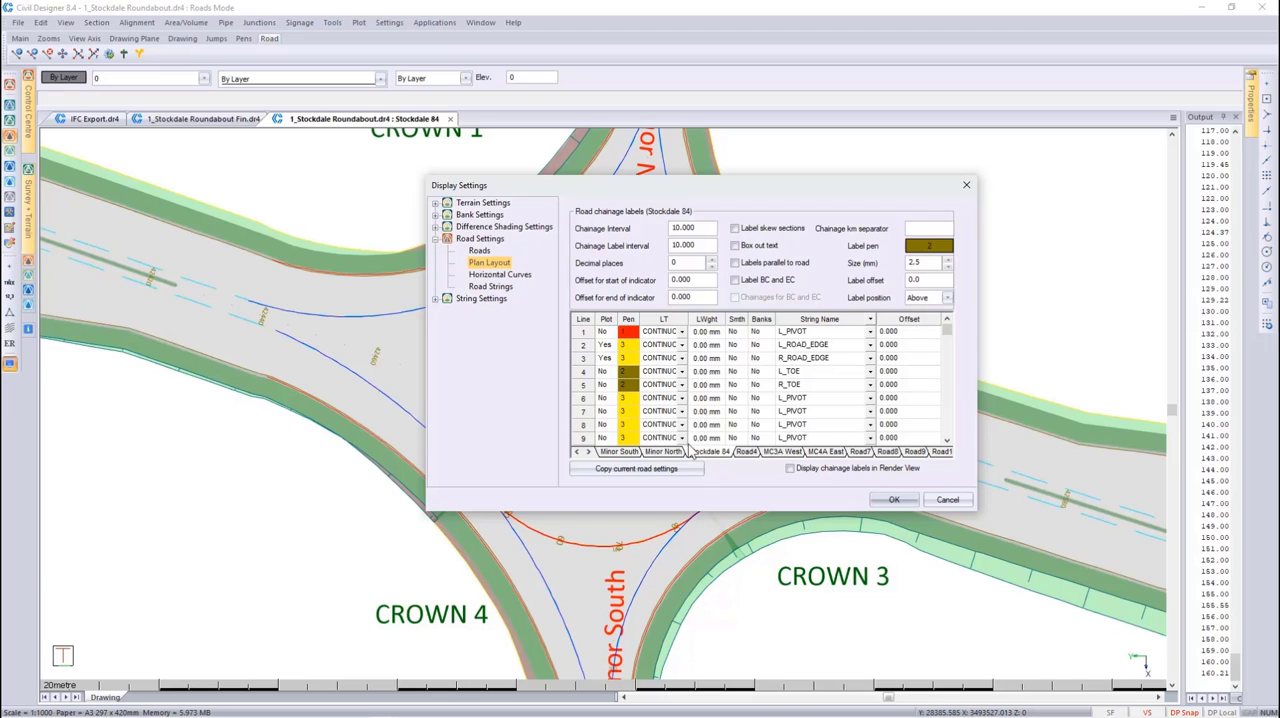
click(496, 287)
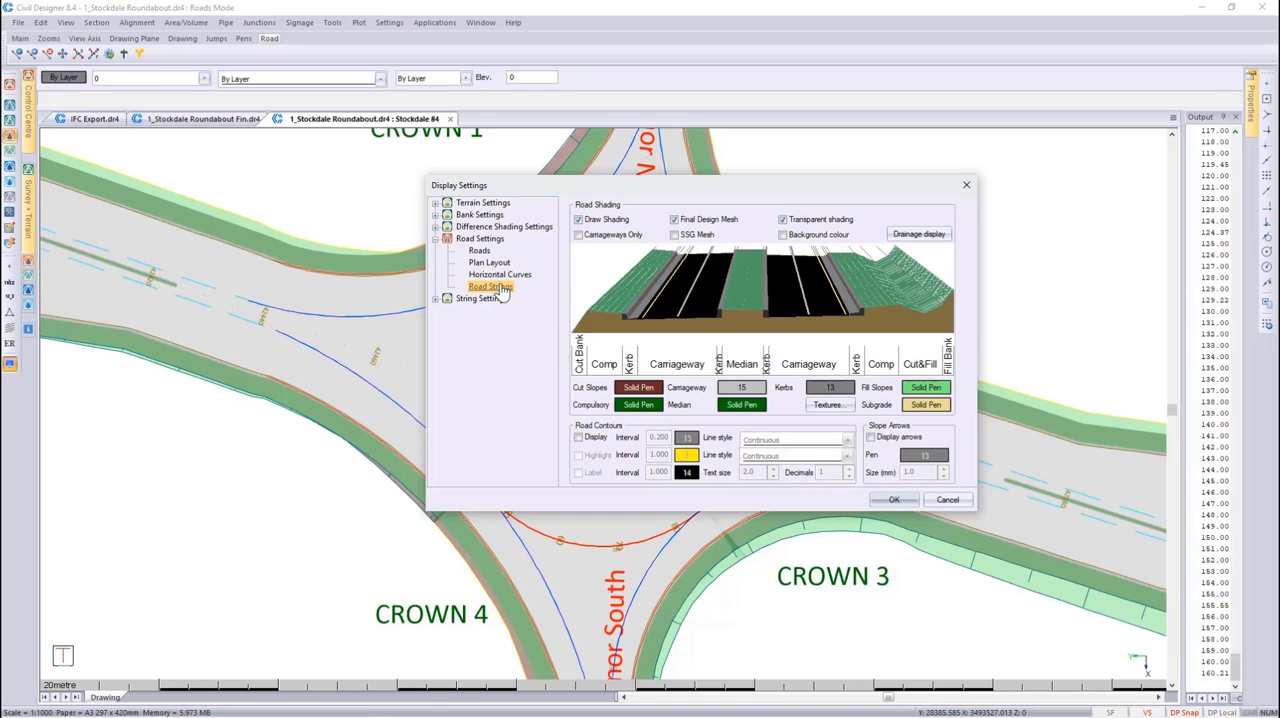
click(783, 220)
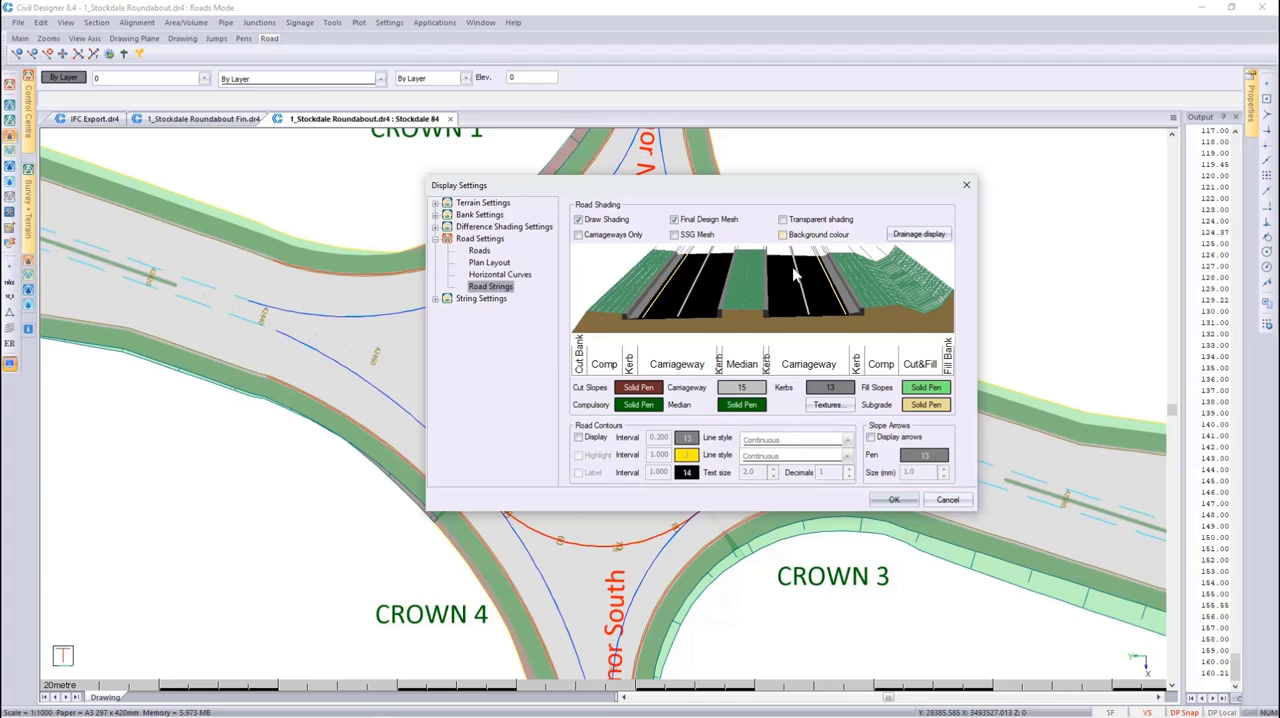
click(894, 499)
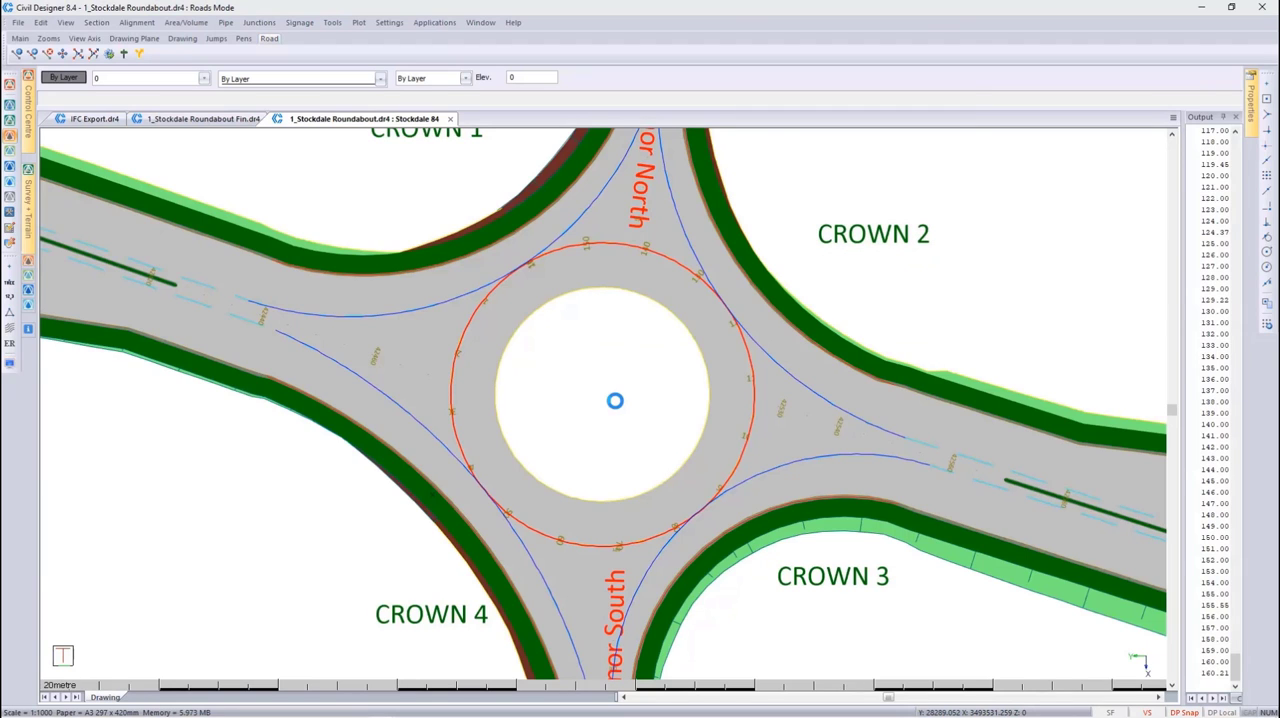
scroll(615, 400, down, 1)
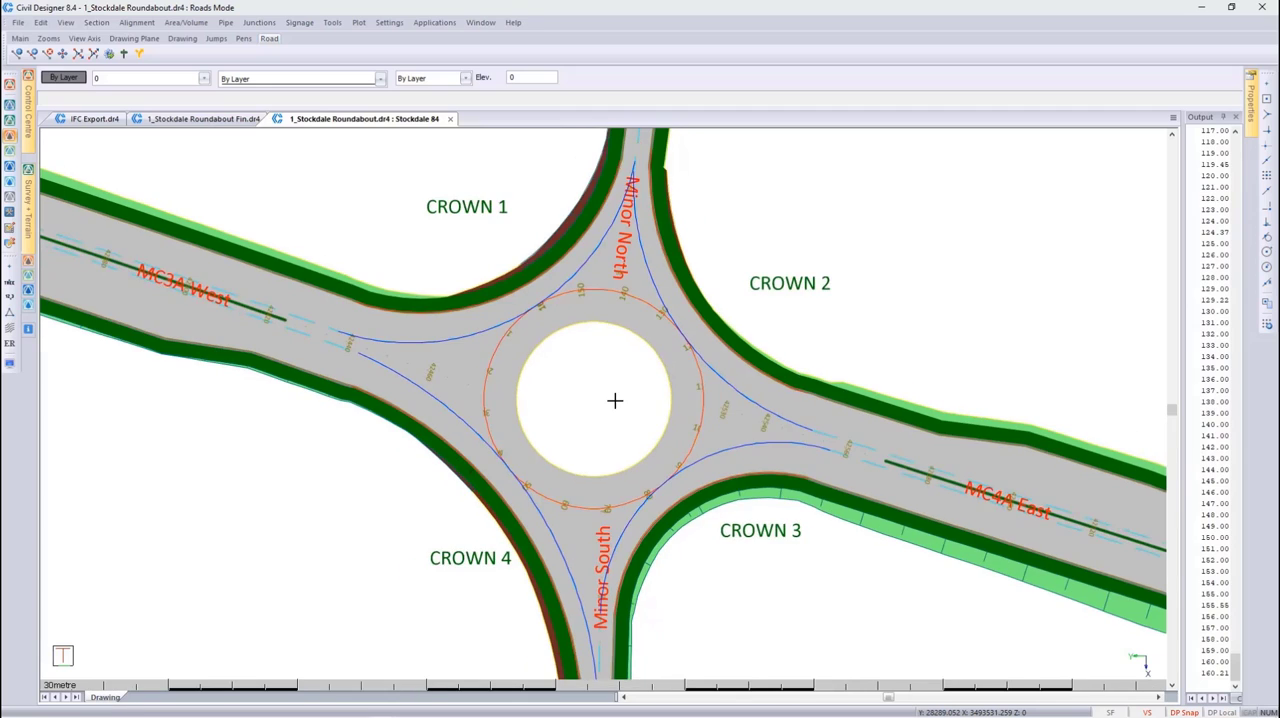
scroll(615, 400, down, 1)
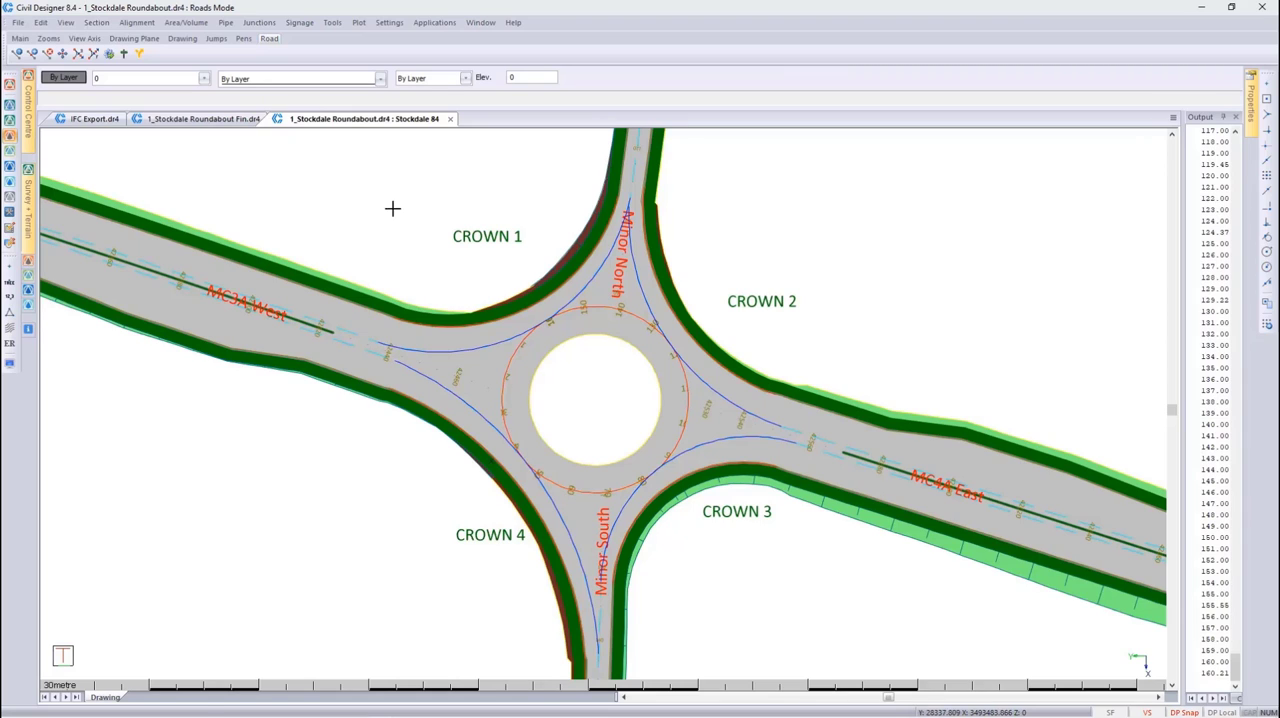
Check the edge control crossfalls and widths of the Stockdale roundabout road, then close the edge data without saving
click(137, 22)
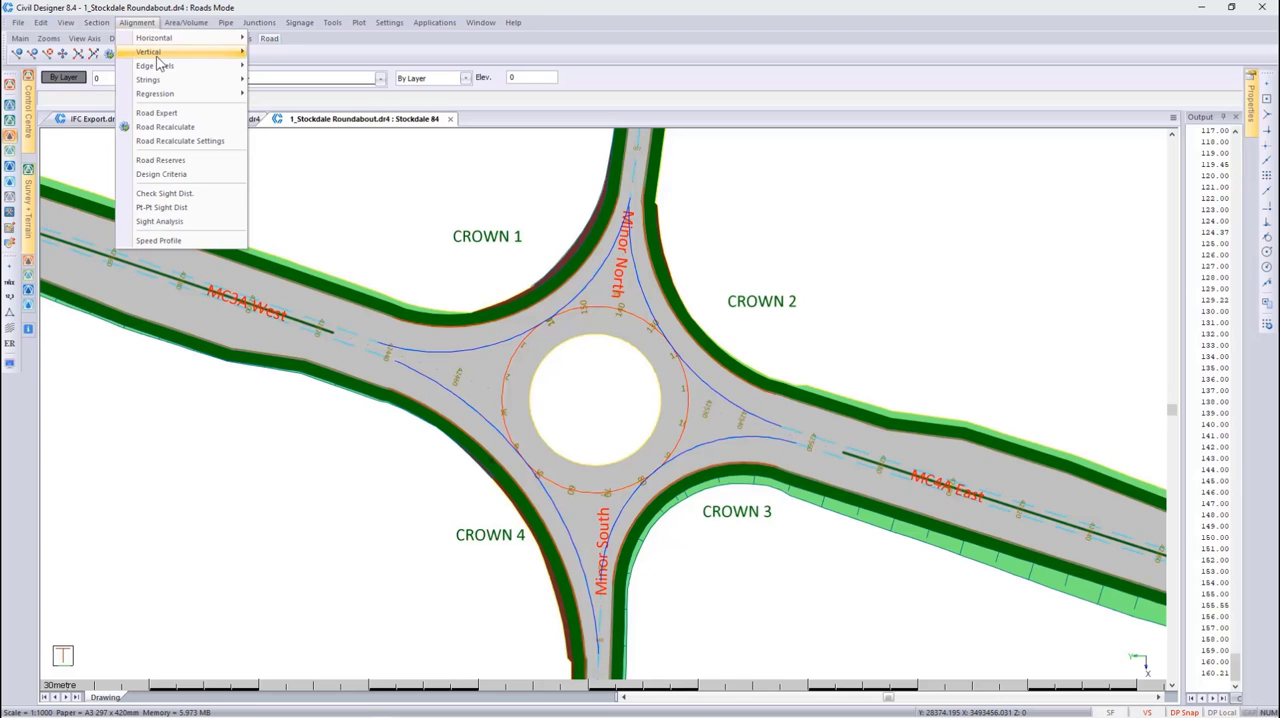
mouse_move(160, 68)
click(258, 78)
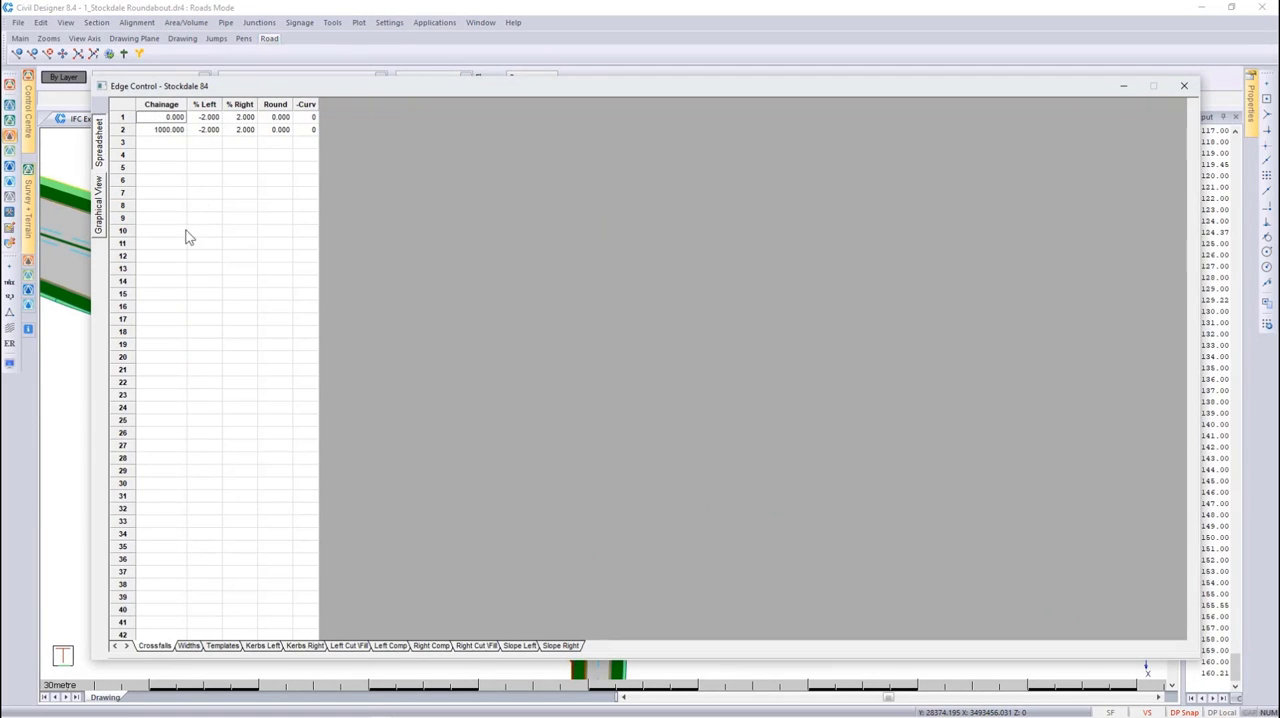
click(191, 647)
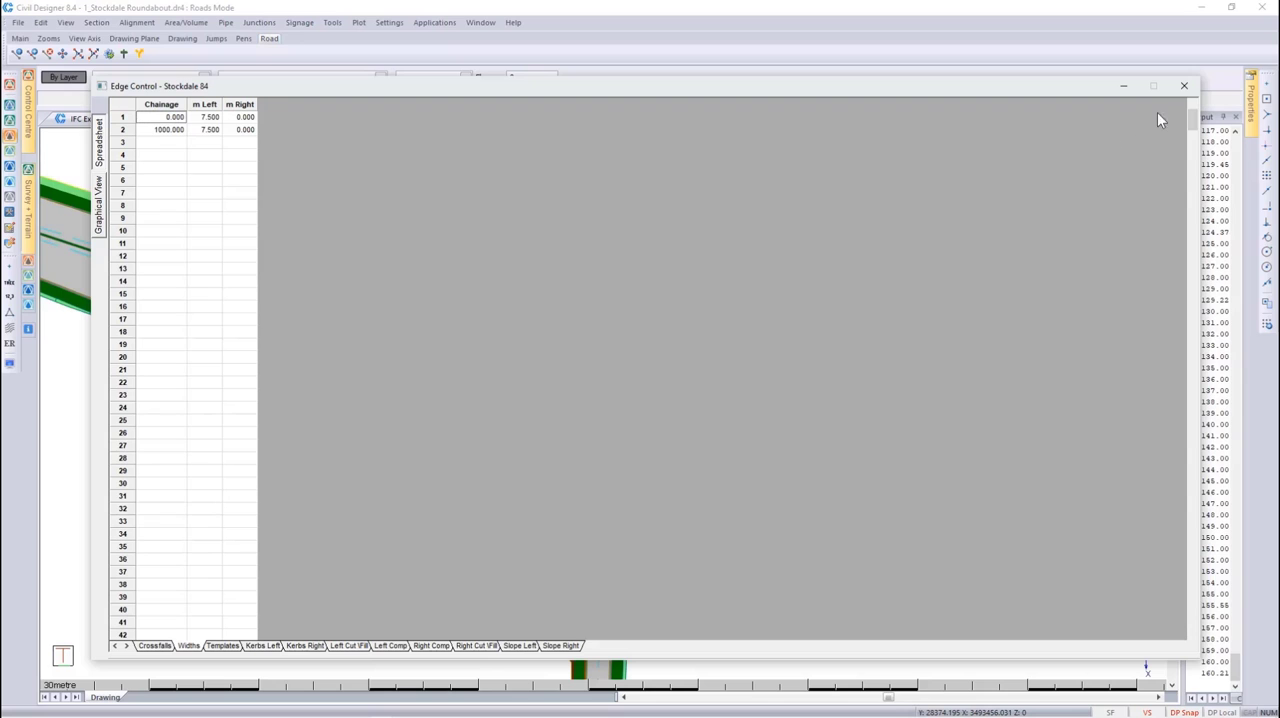
click(1183, 86)
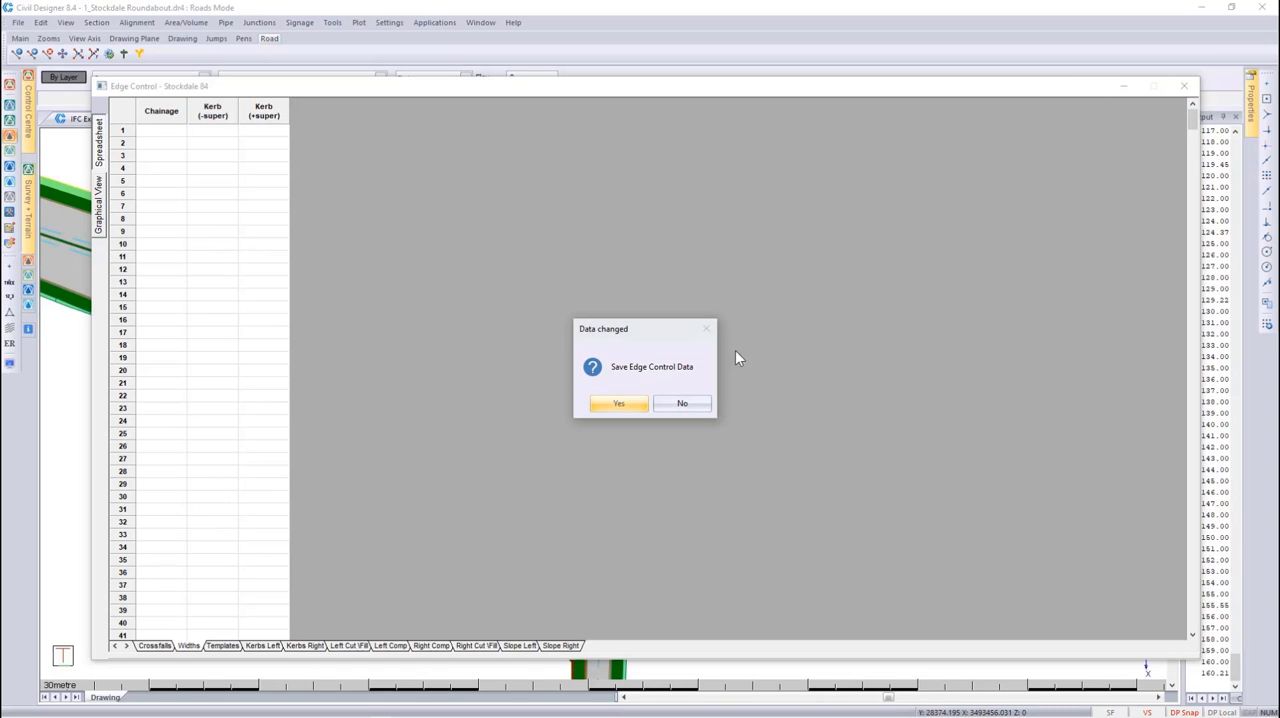
click(667, 404)
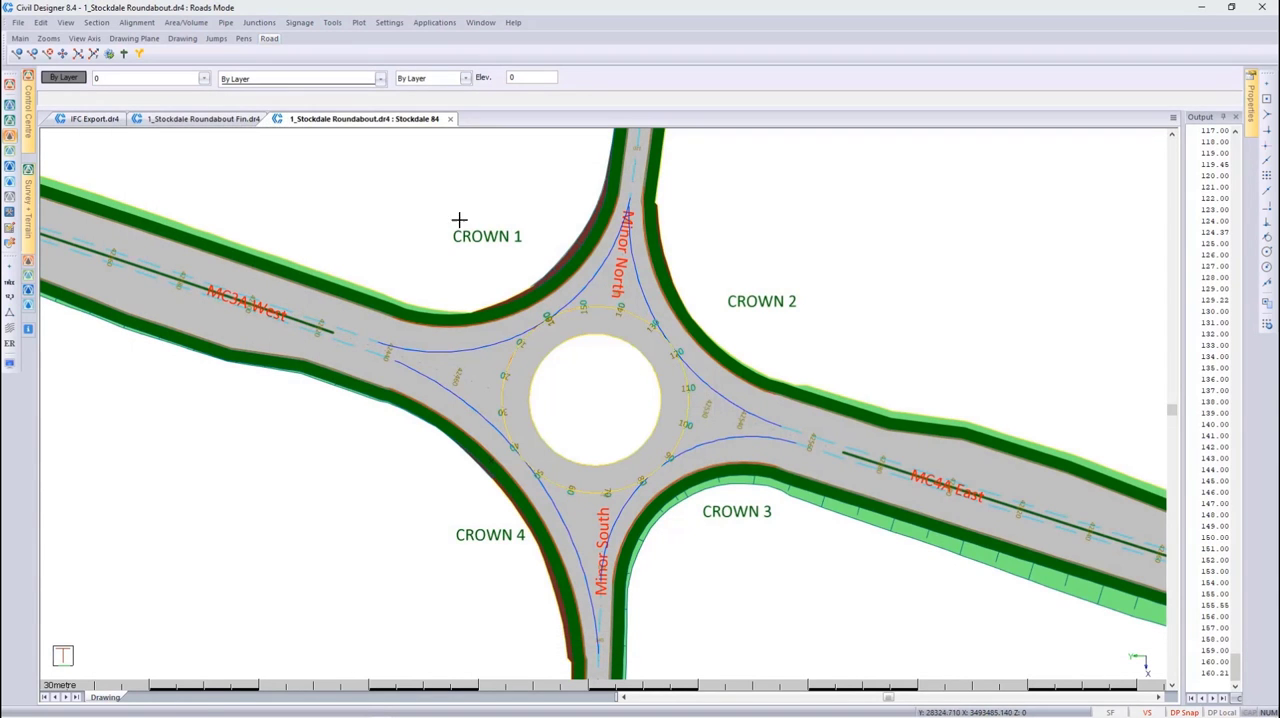
Generate the junction review report for the roundabout as screen output and widen the output area beside the plan
click(260, 23)
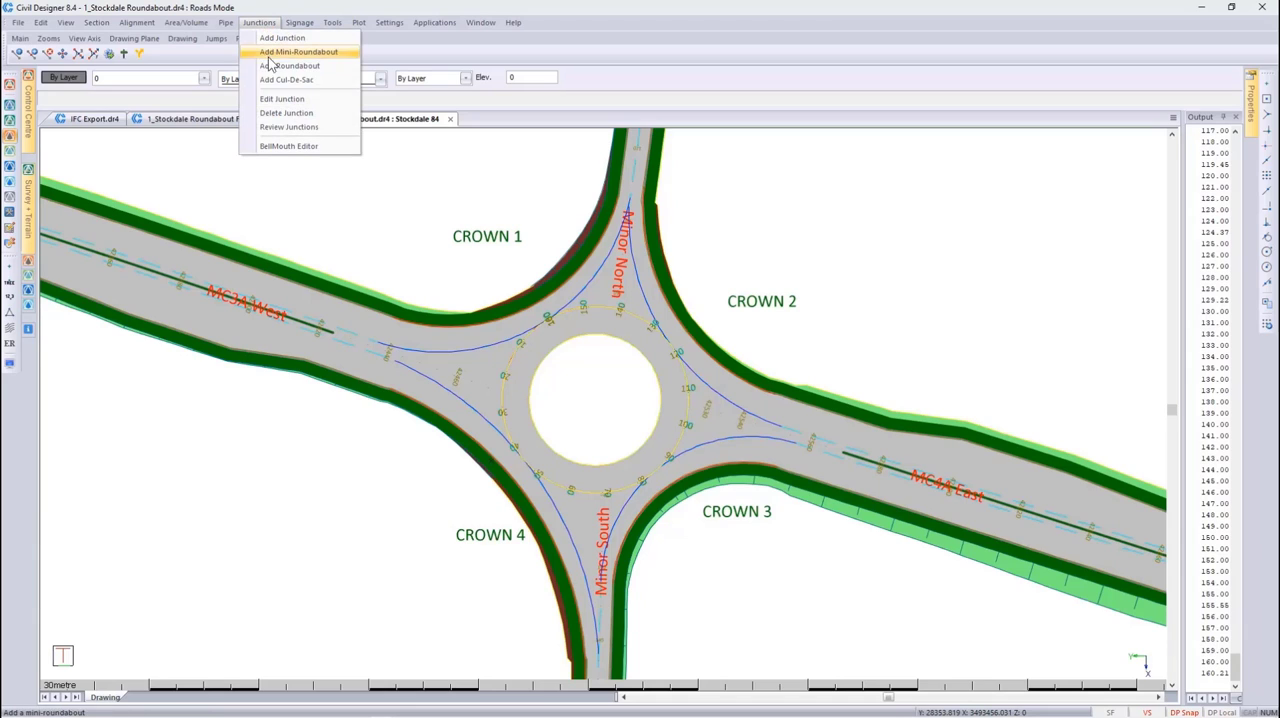
click(329, 137)
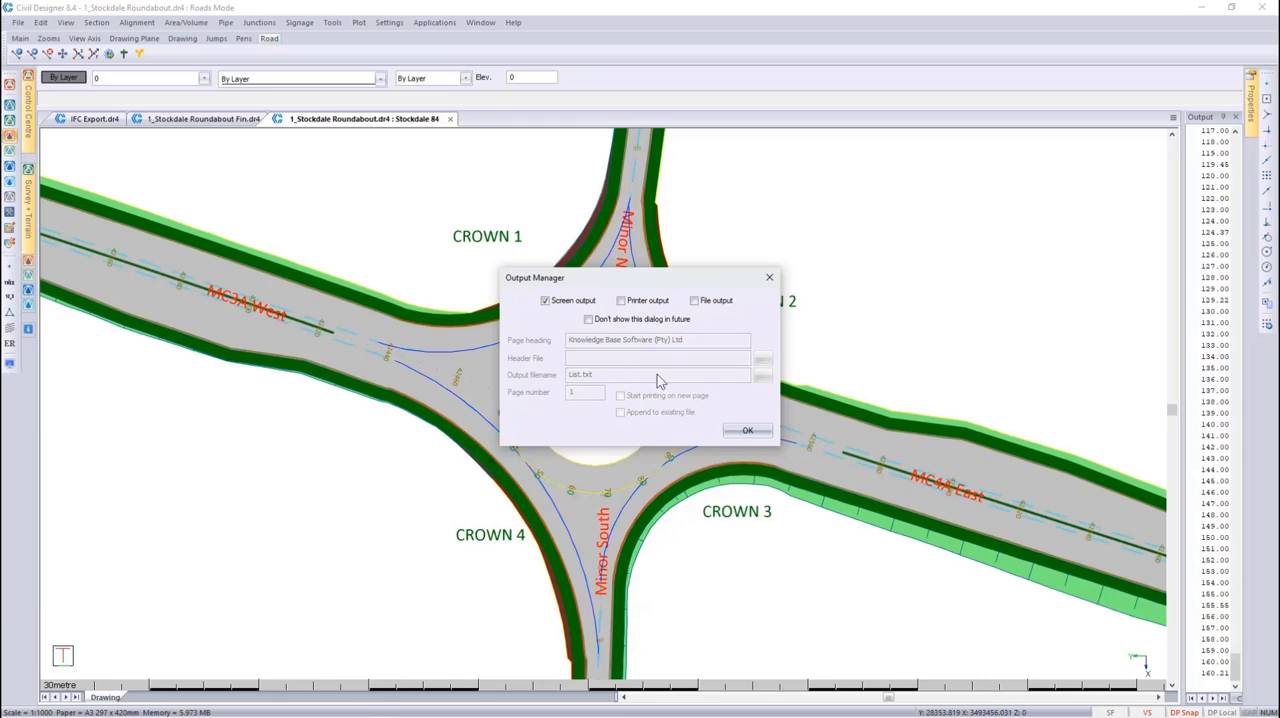
click(737, 431)
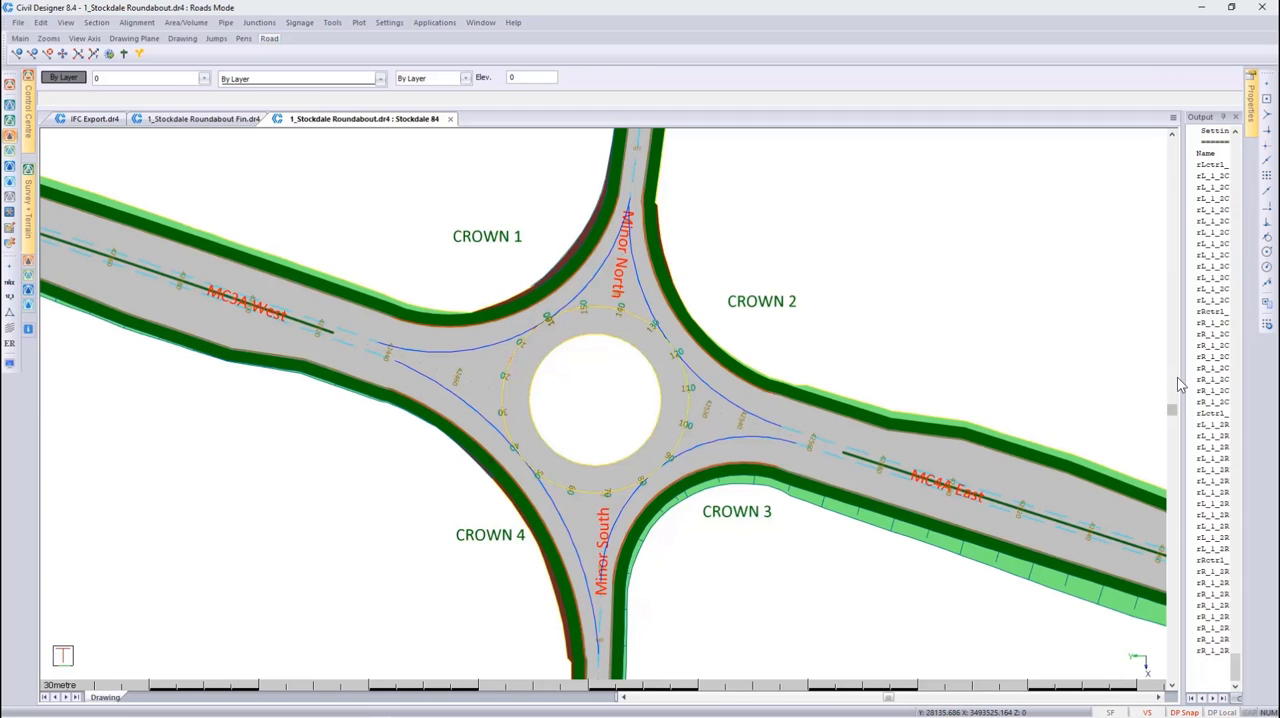
mouse_move(1177, 388)
mouse_down()
mouse_move(952, 354)
mouse_move(607, 345)
mouse_up()
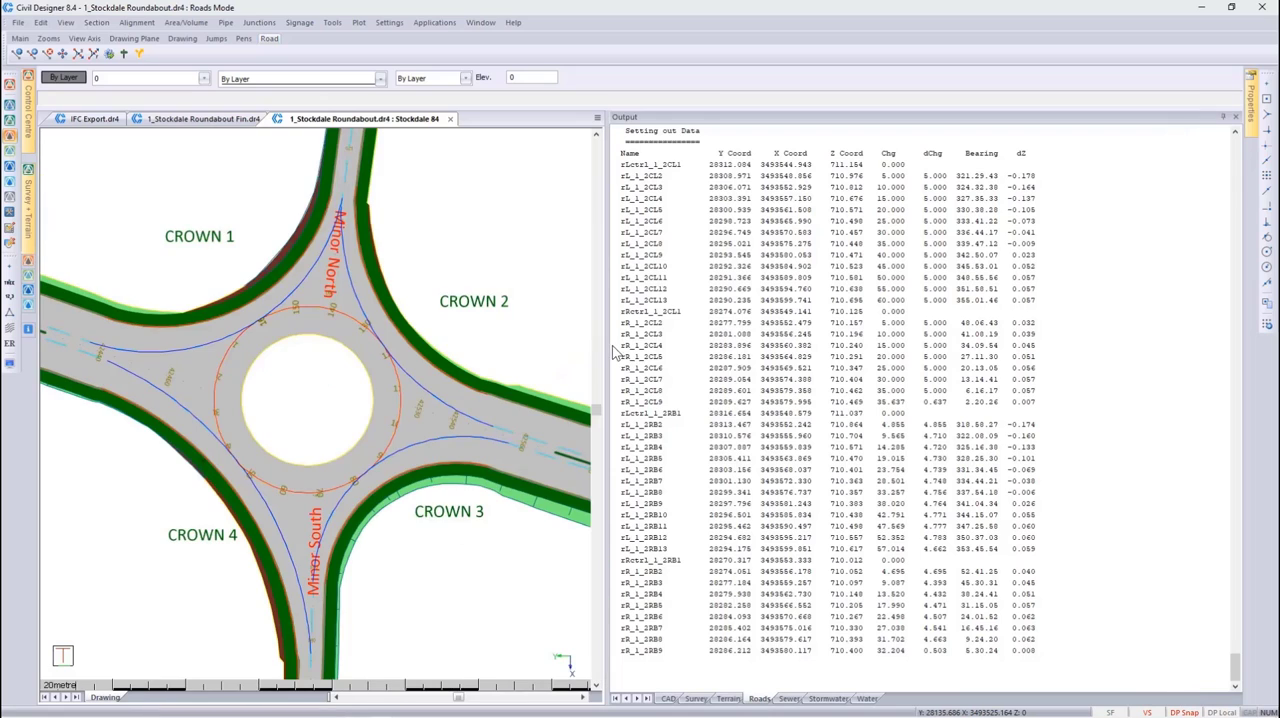
Examine the setting out data for Minor South, MC4A East and Minor North, highlighting the row of point rLctr1_2_2CL1
scroll(656, 342, up, 1)
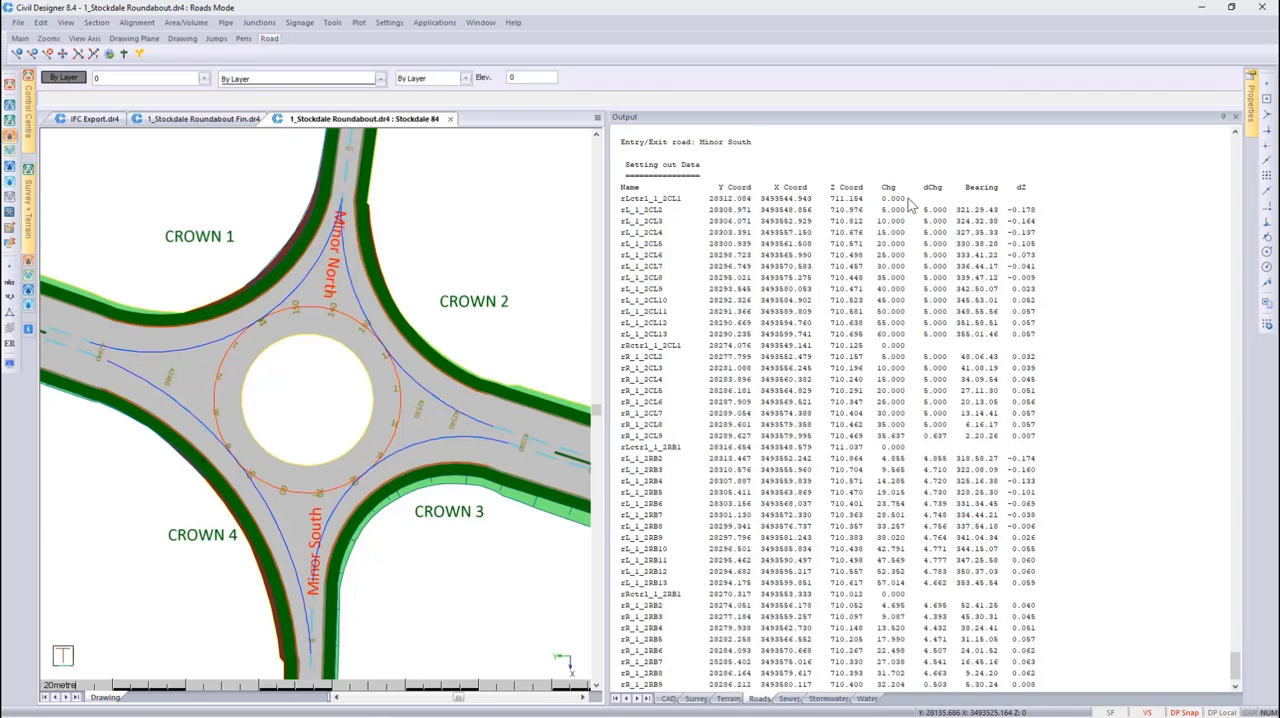
scroll(910, 204, up, 8)
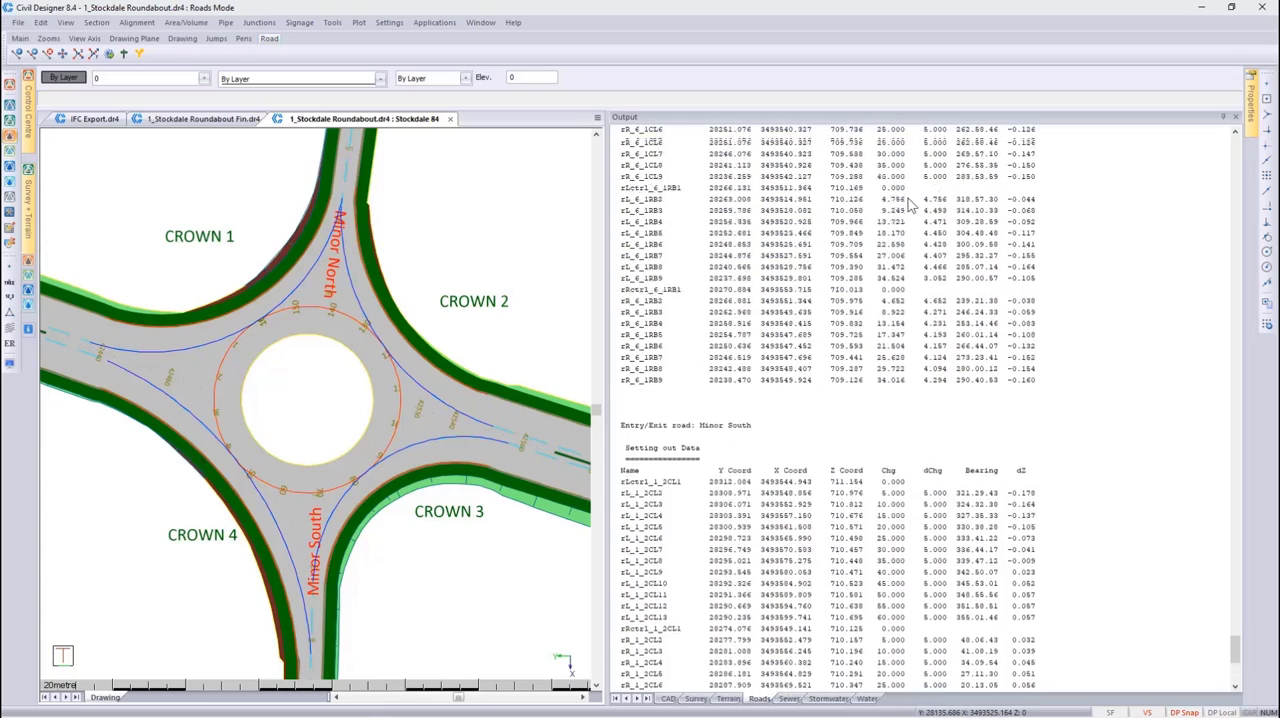
scroll(910, 205, up, 10)
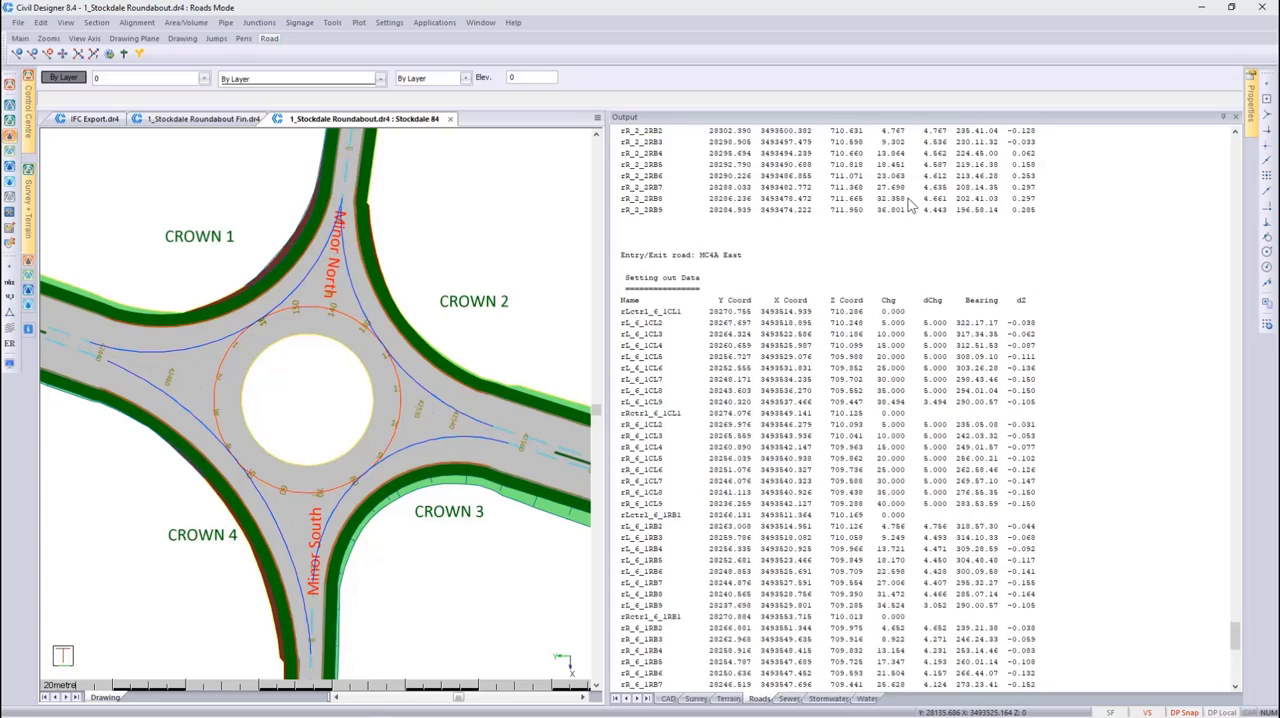
scroll(910, 204, up, 11)
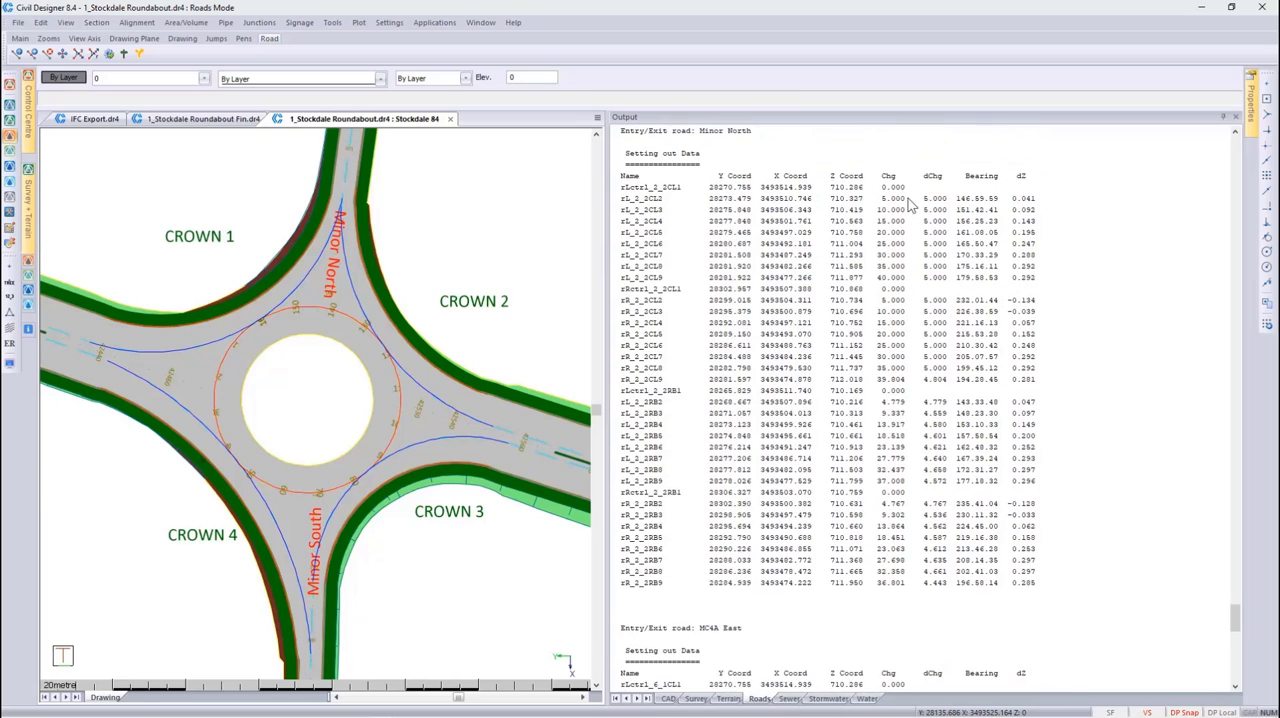
scroll(910, 204, up, 1)
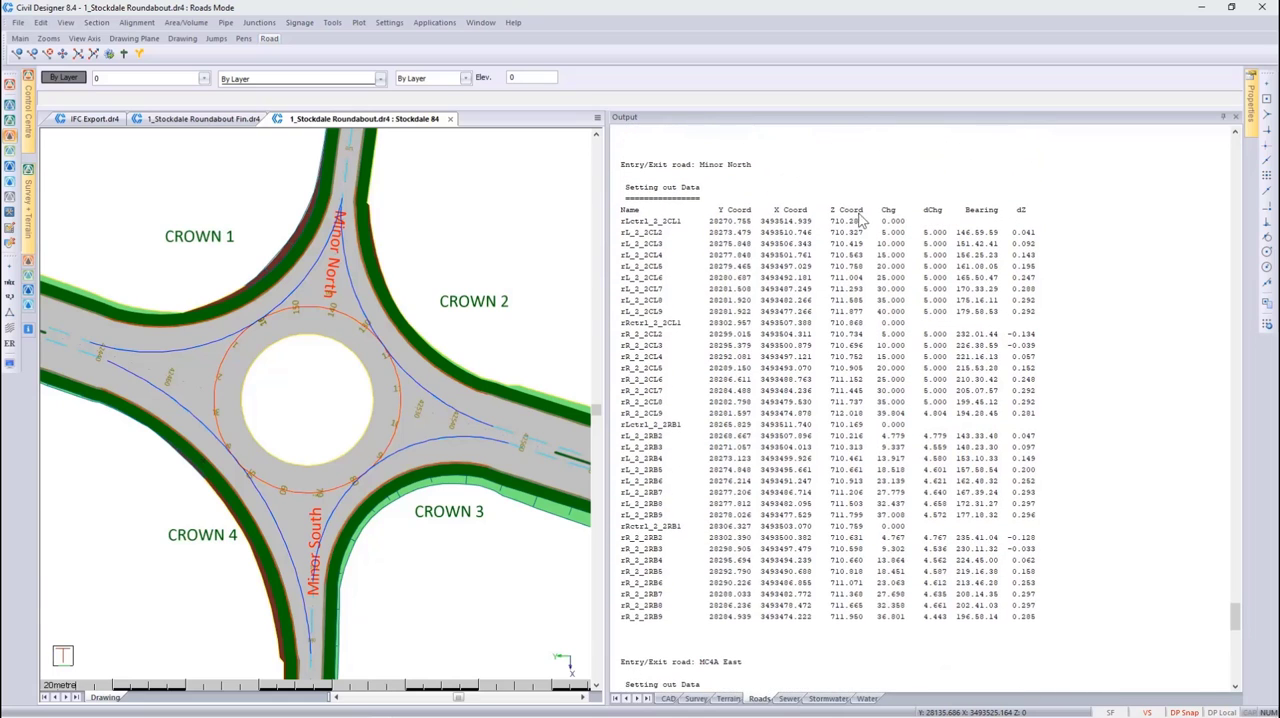
click(644, 224)
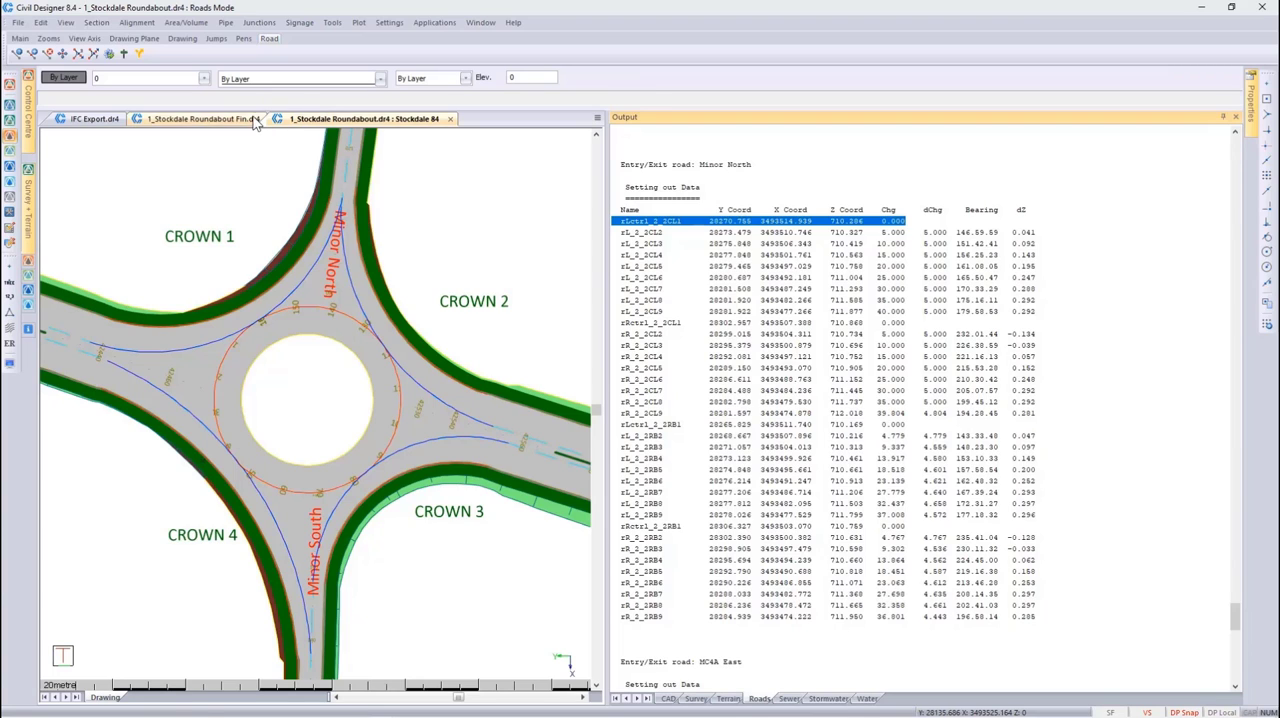
Calculate the masshaul volumes from chainage 0.000 to 160.211 between ground Layer 1 and cross-section Layer 2, sending the results to screen output
click(180, 23)
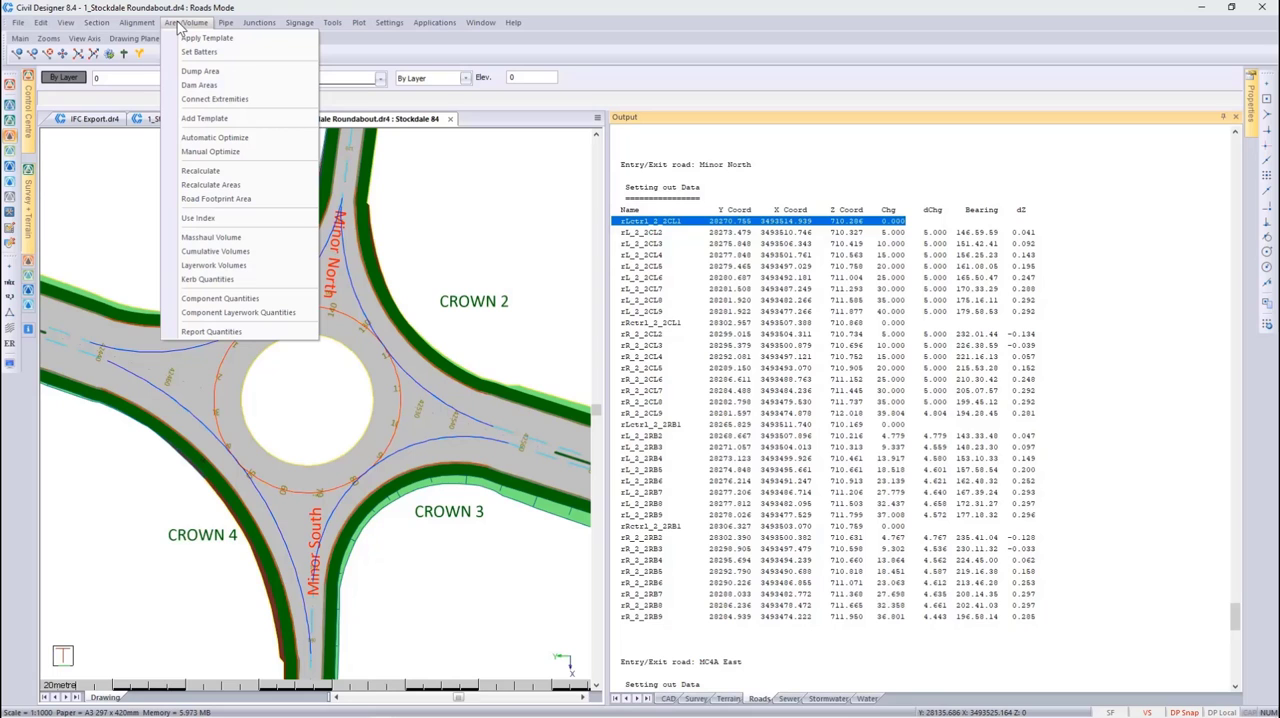
click(230, 237)
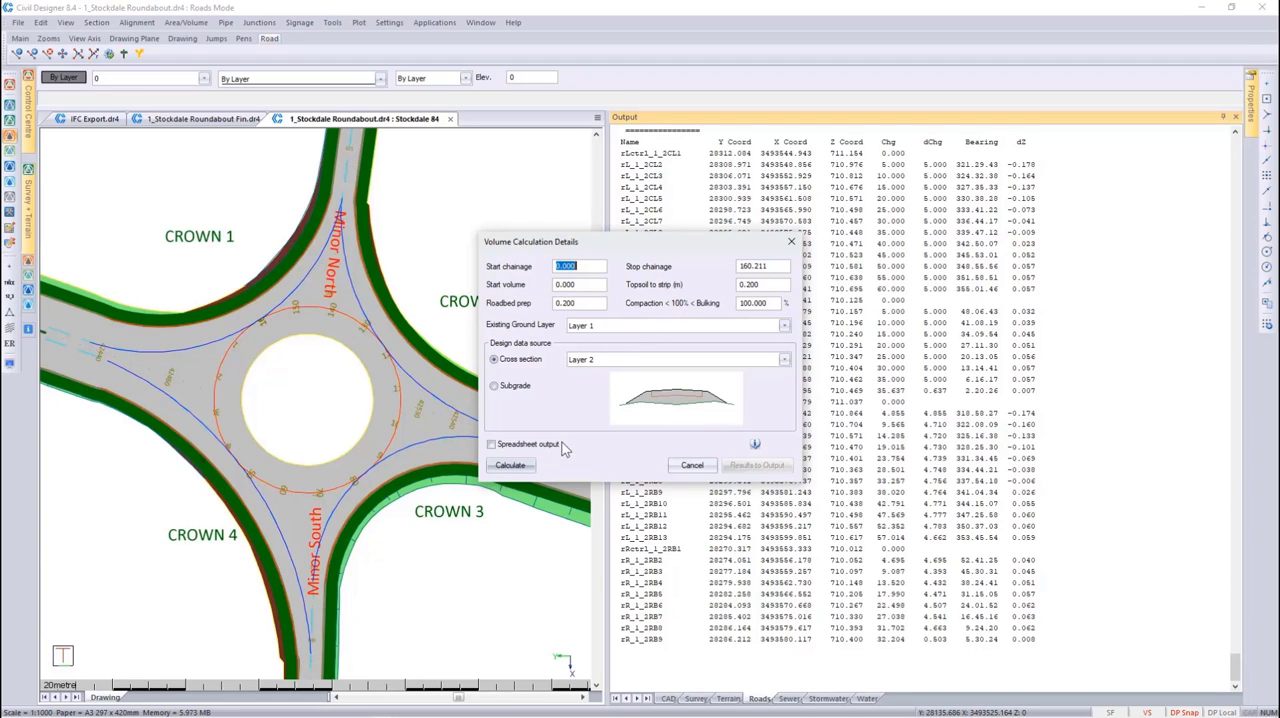
click(522, 474)
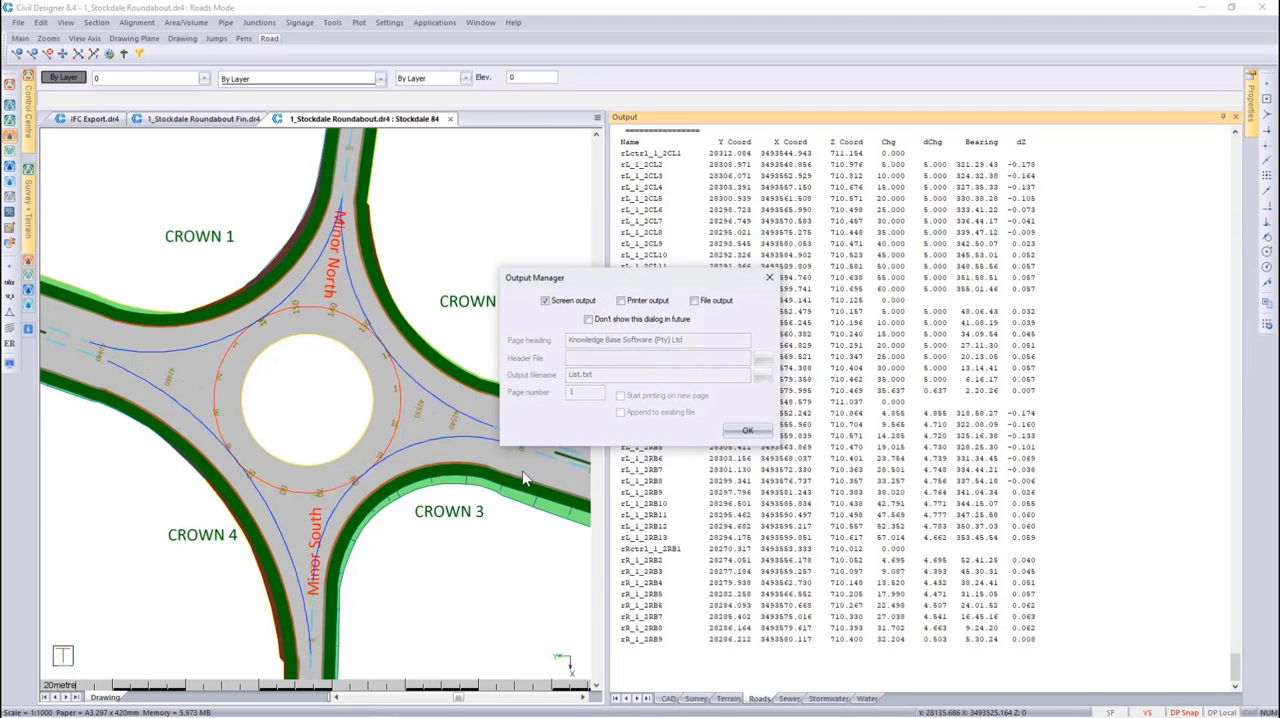
click(733, 431)
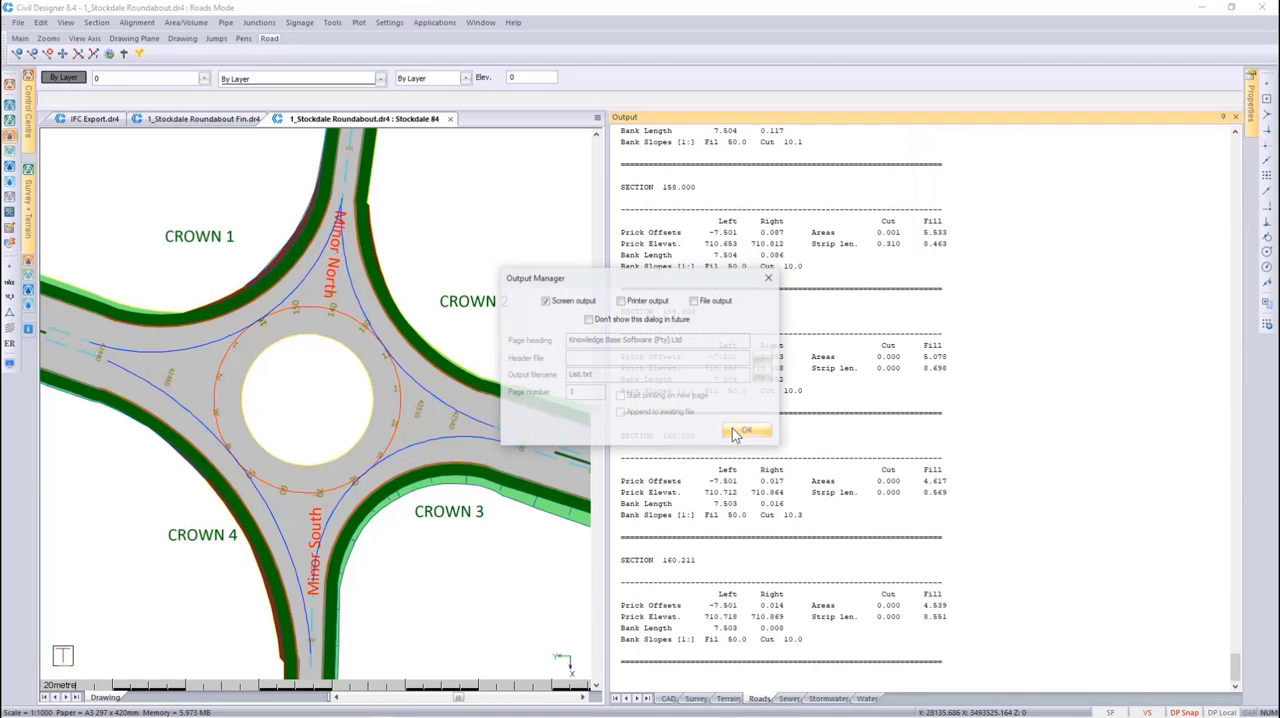
click(735, 430)
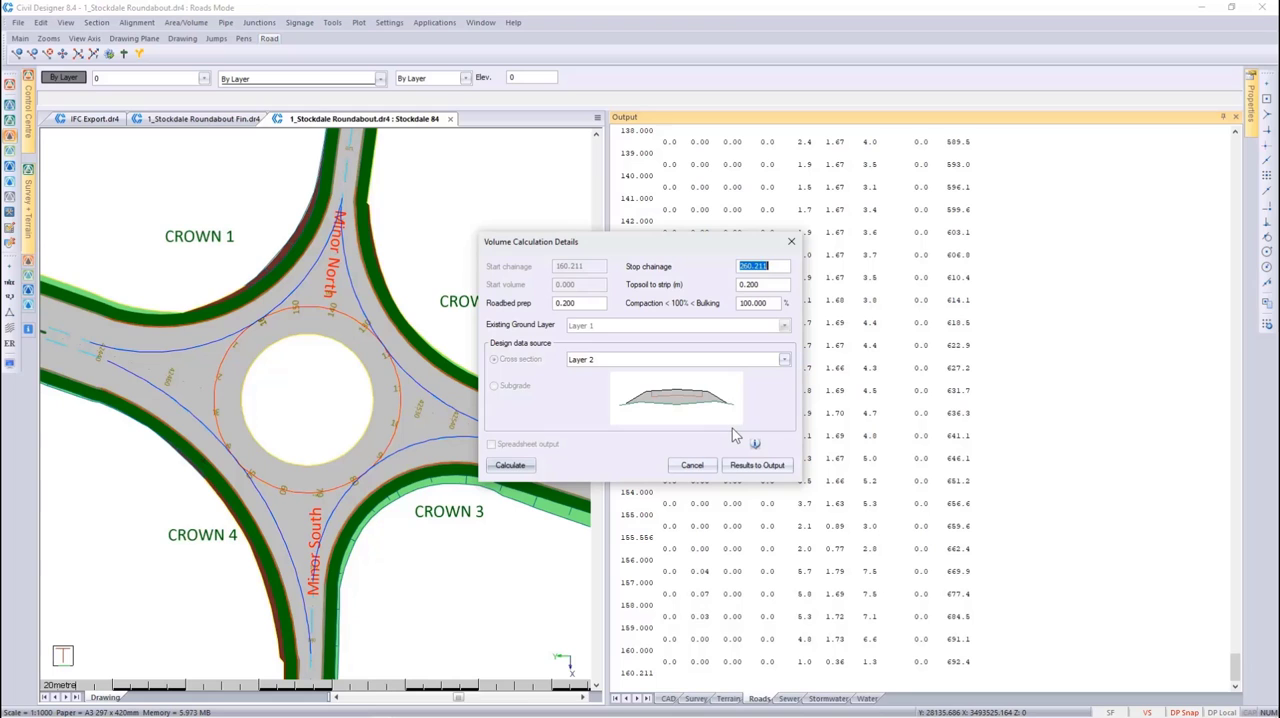
click(745, 467)
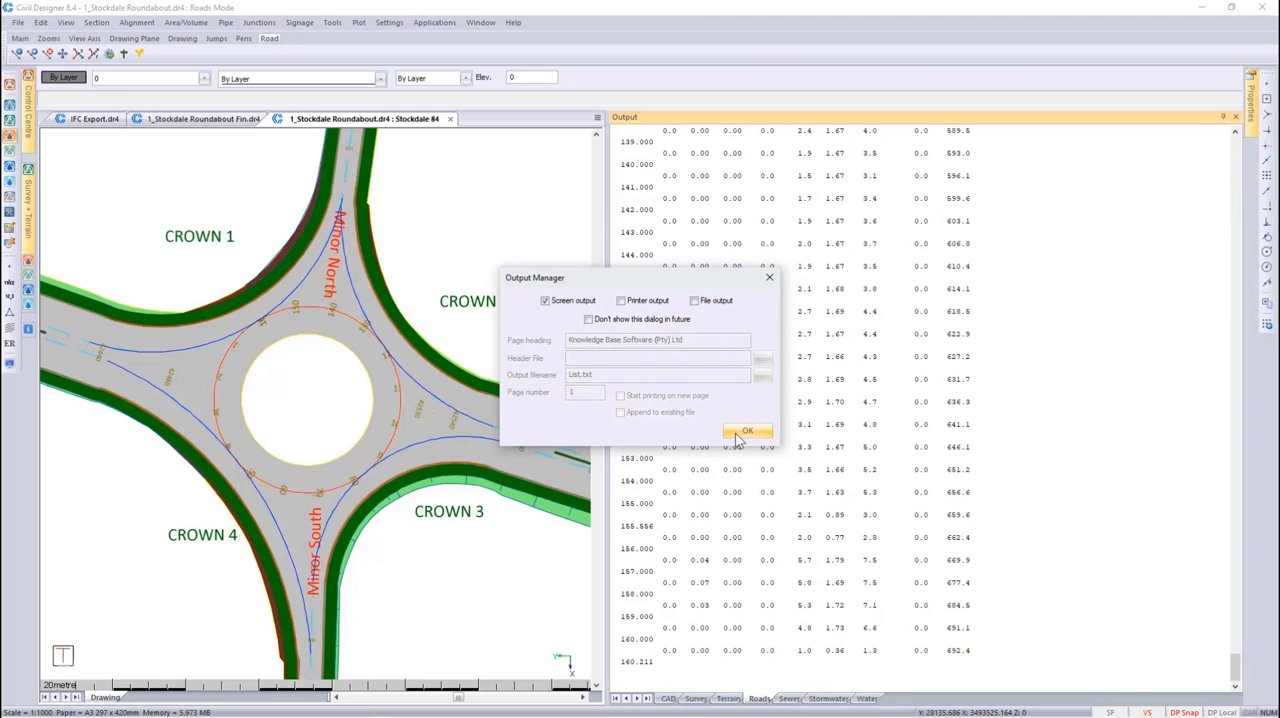
click(747, 431)
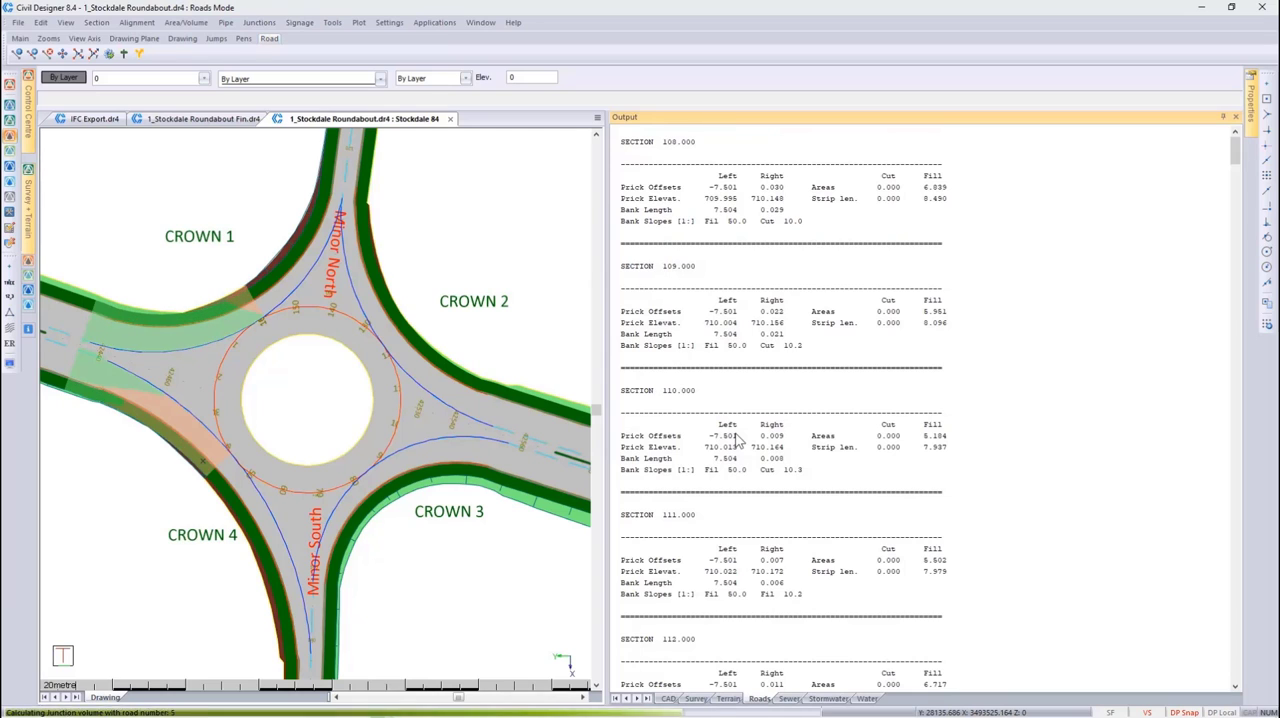
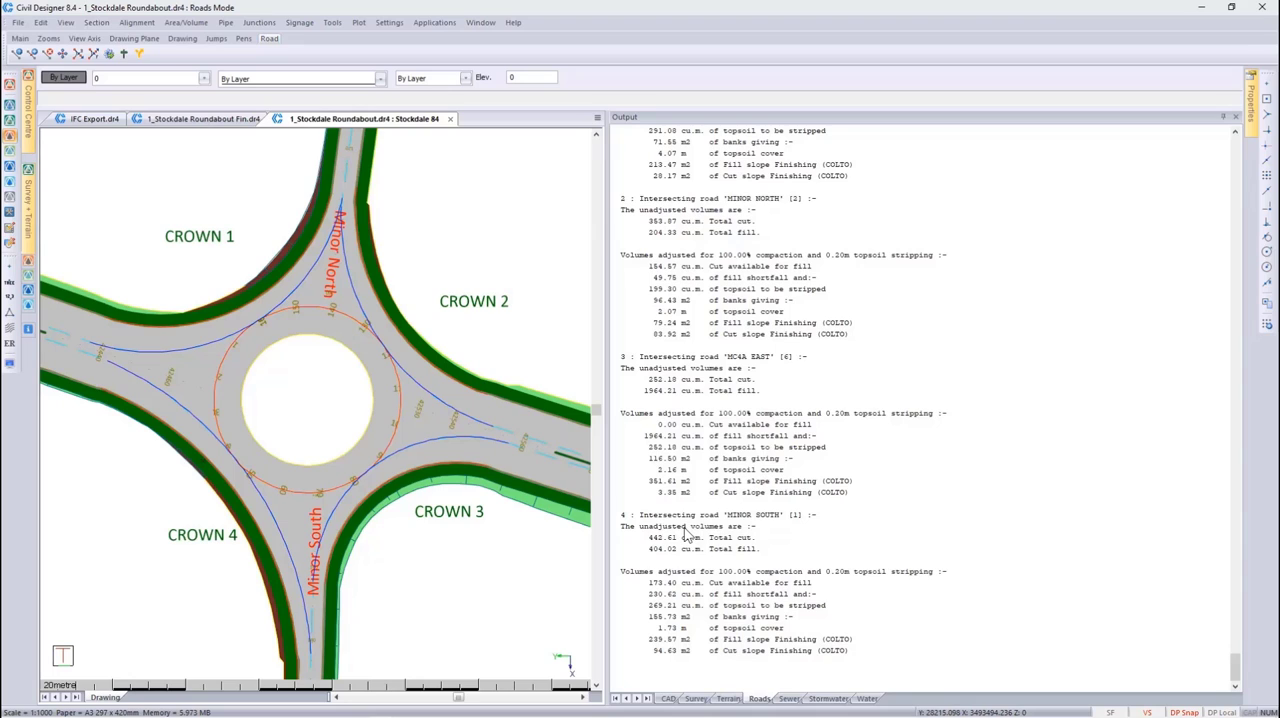
Widen the plan area by narrowing the output beside it, and make the RM-ISLANDS layer visible
drag(606, 395, 1186, 448)
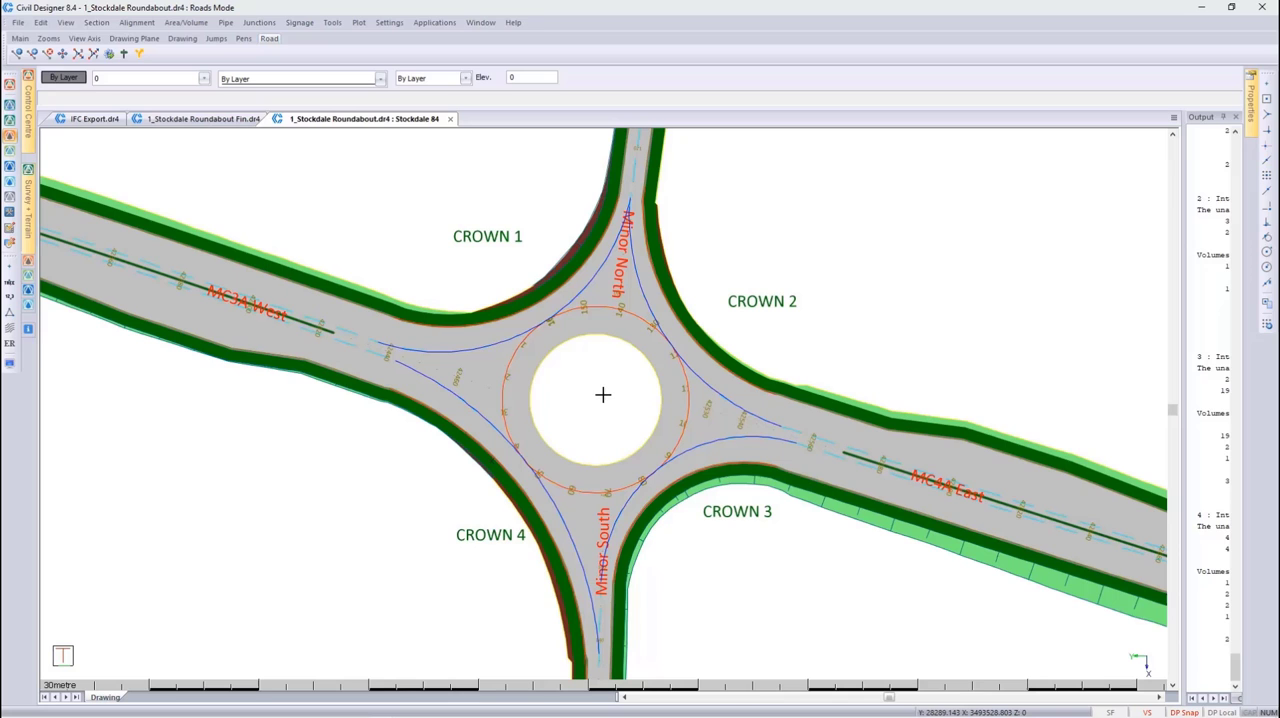
click(158, 86)
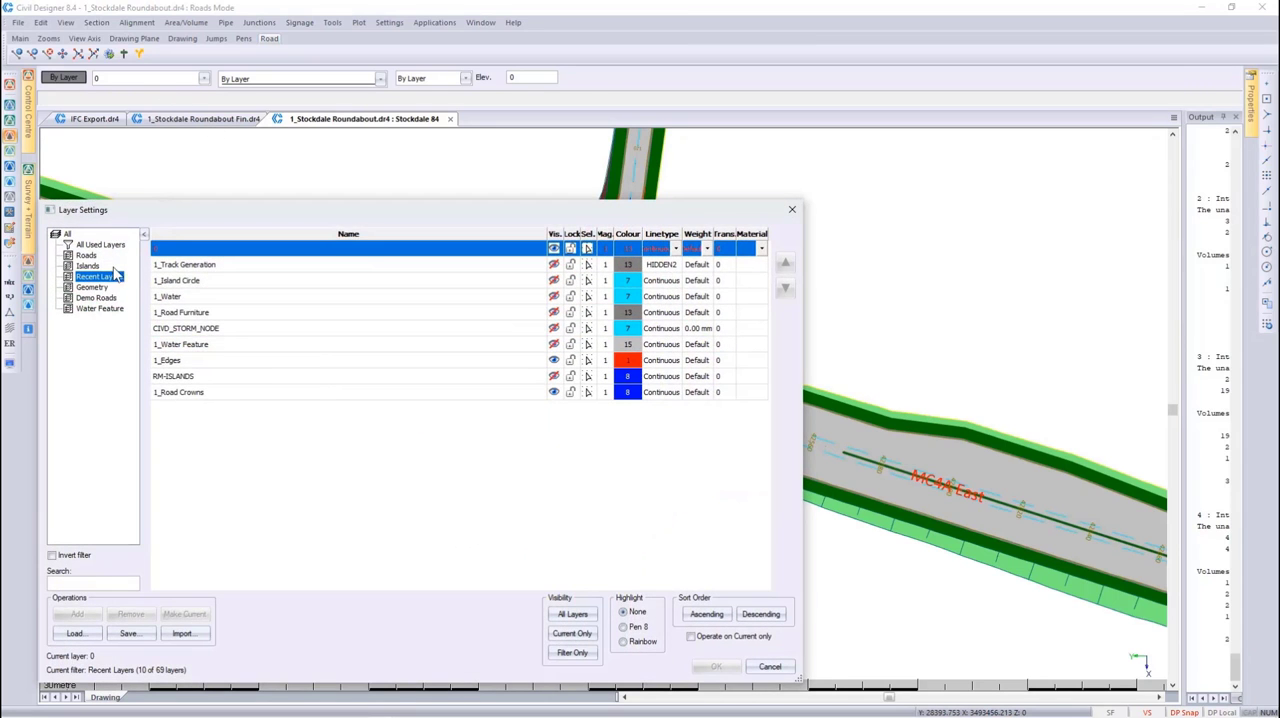
click(98, 266)
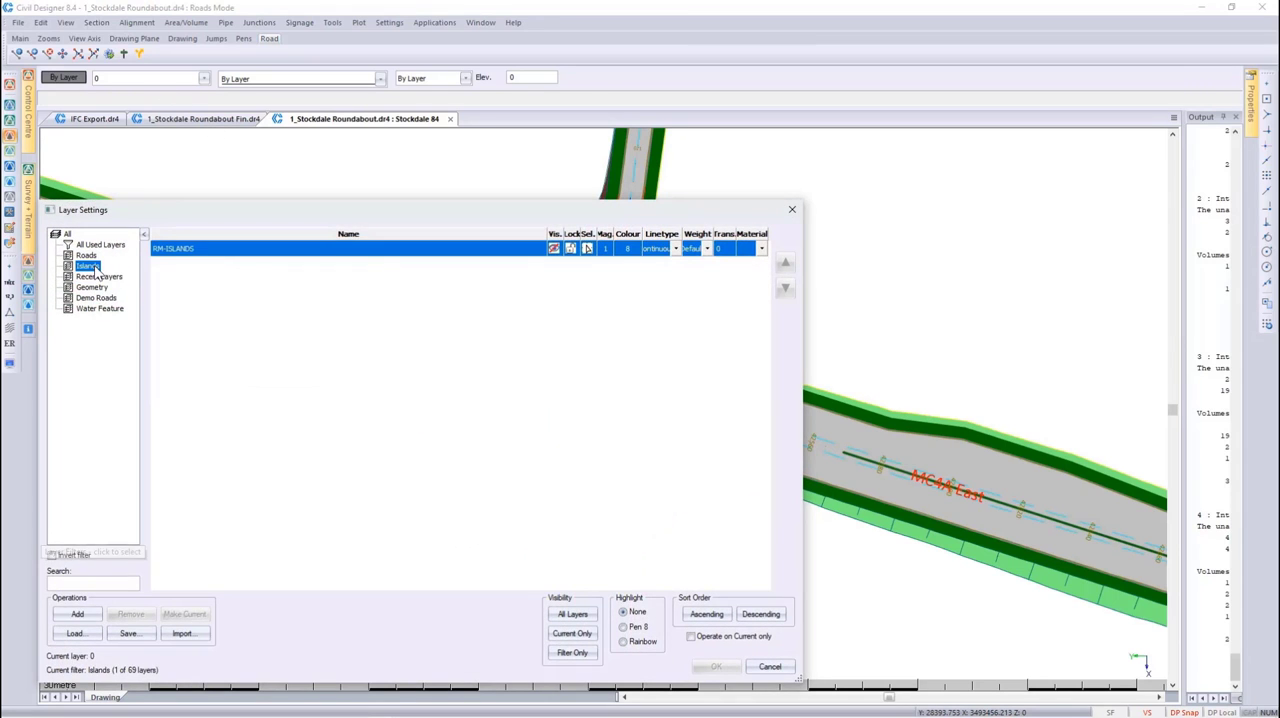
click(553, 248)
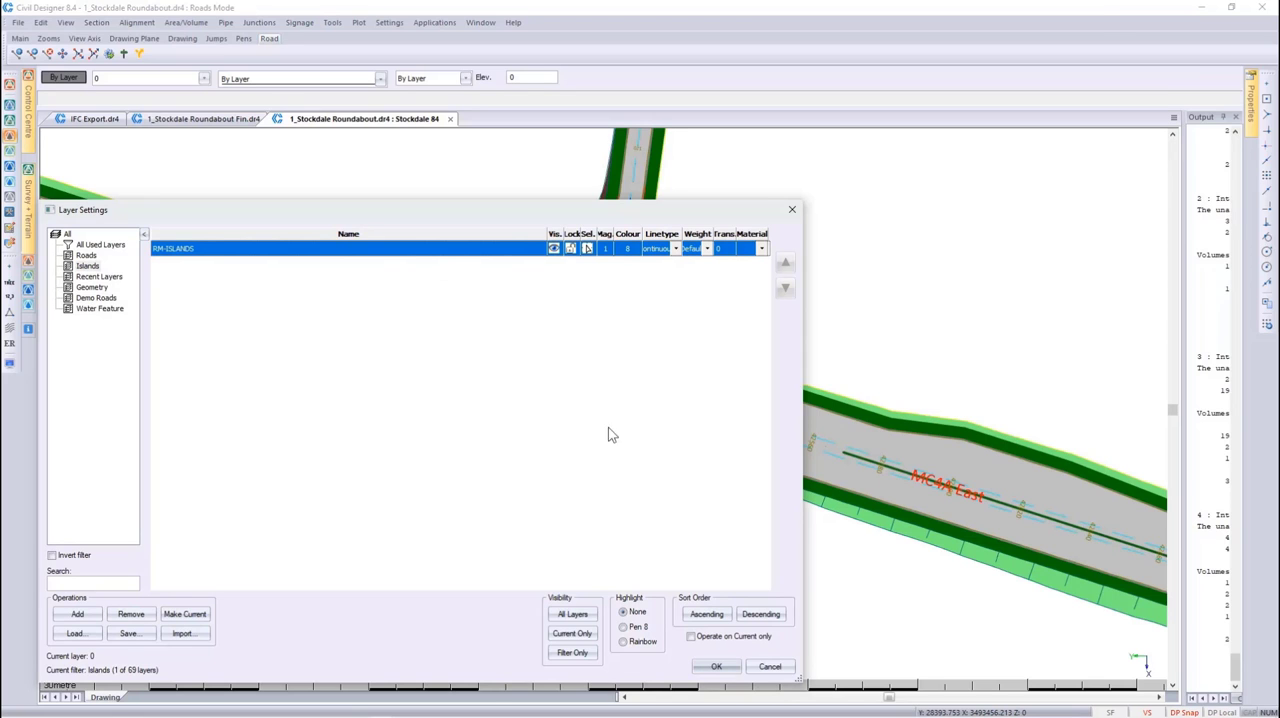
click(716, 666)
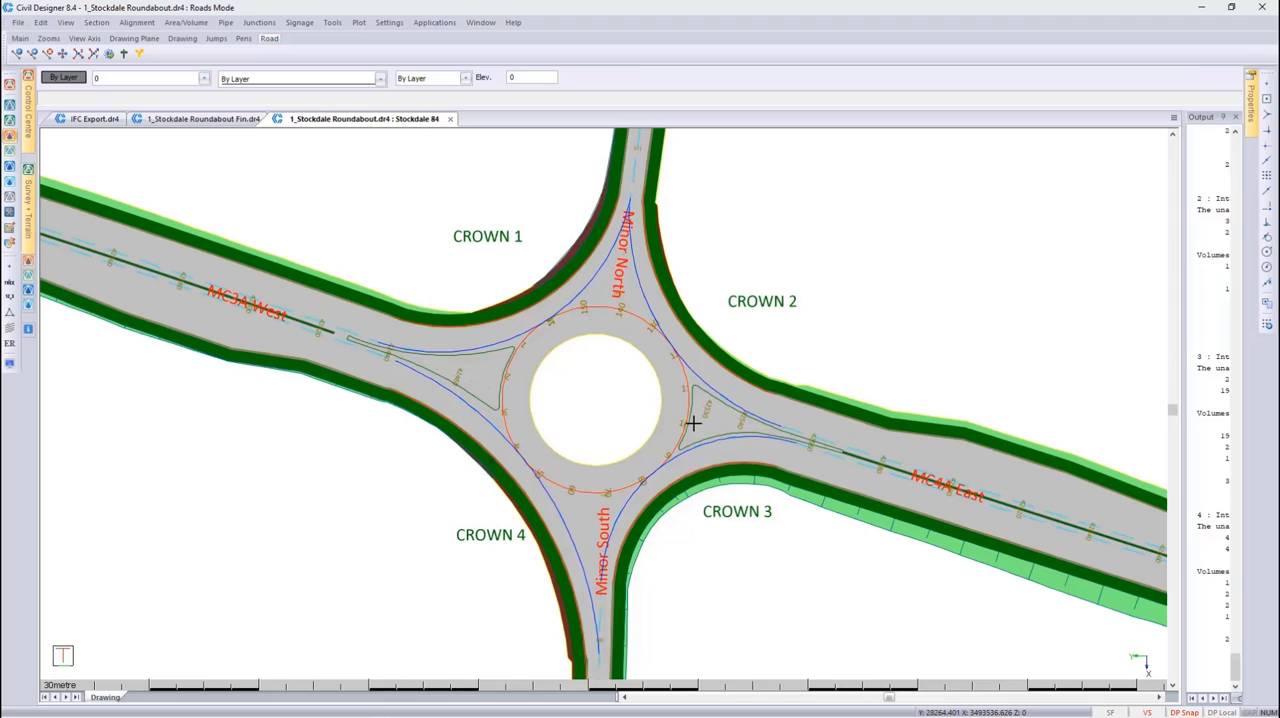
Make MC4A East the current road and pick its traffic island polyline for assignment as an addon string
click(869, 366)
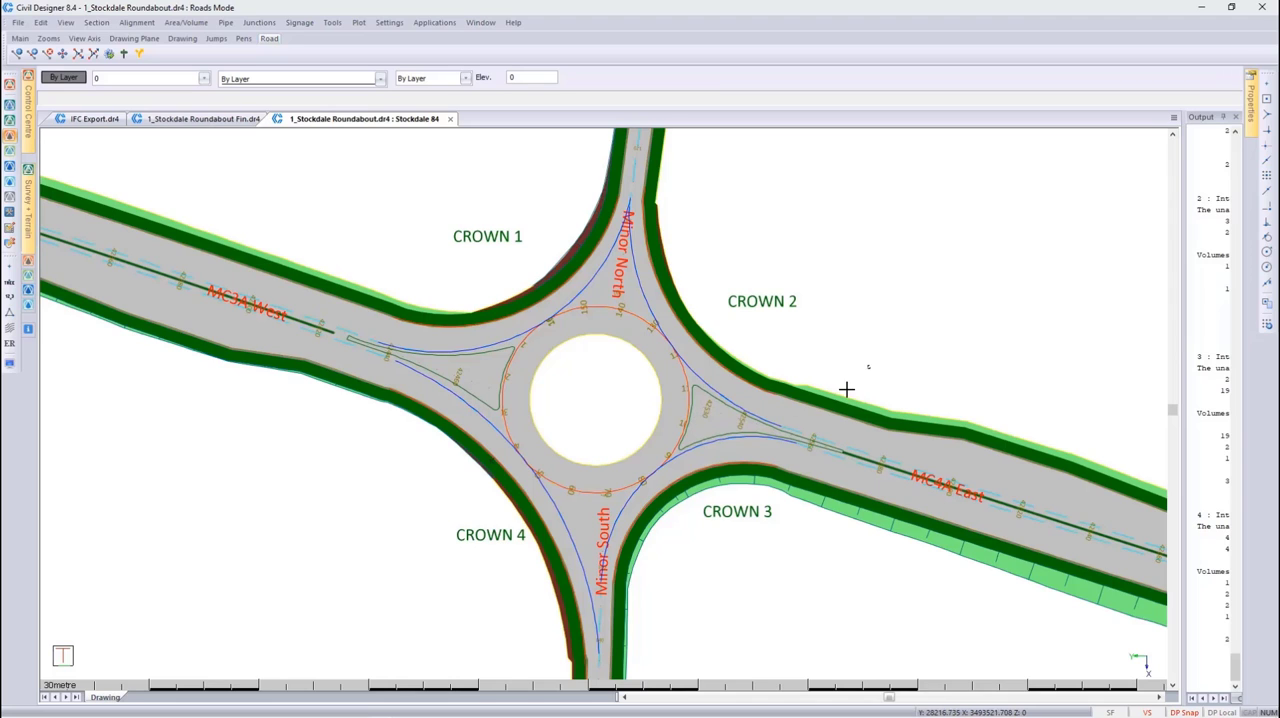
click(752, 444)
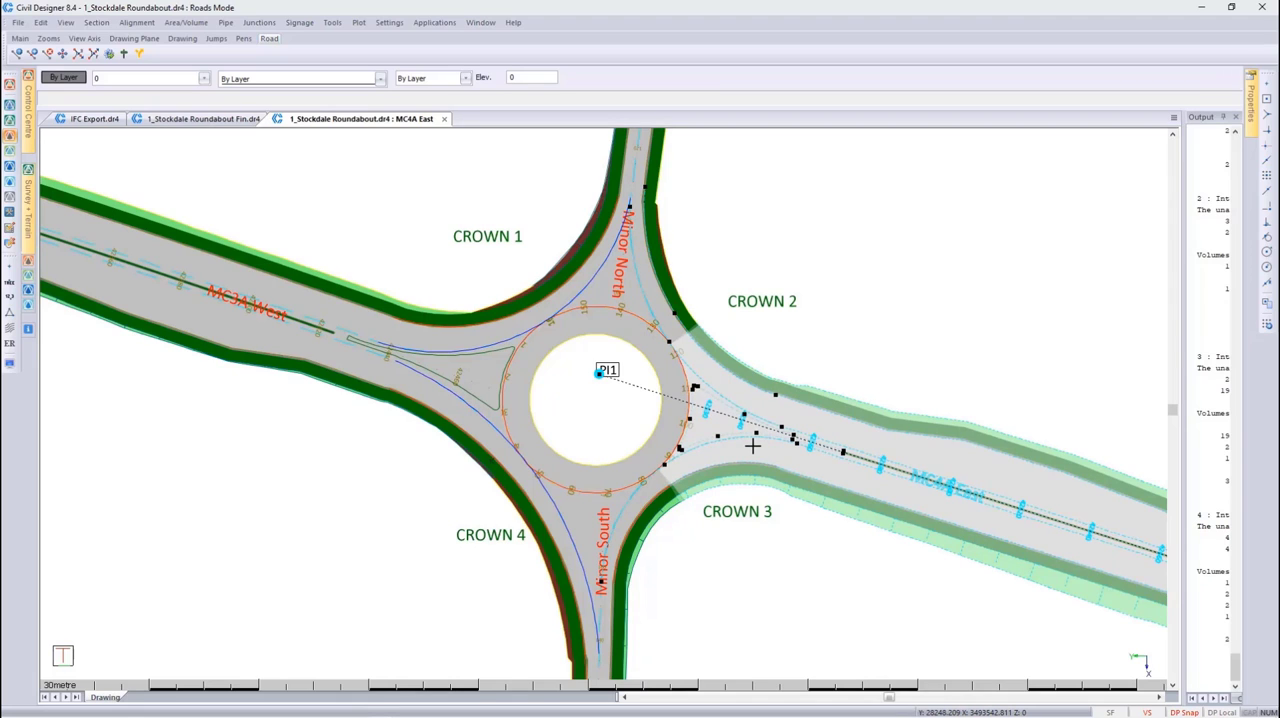
key(Escape)
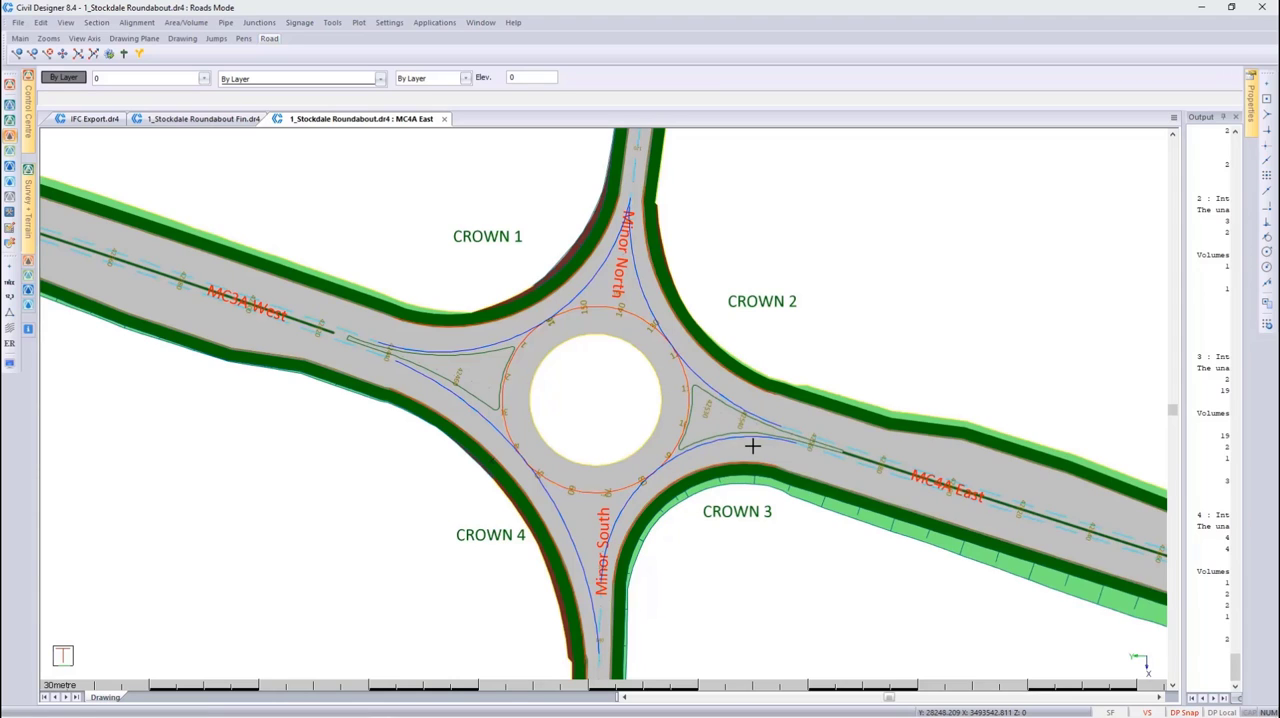
click(333, 23)
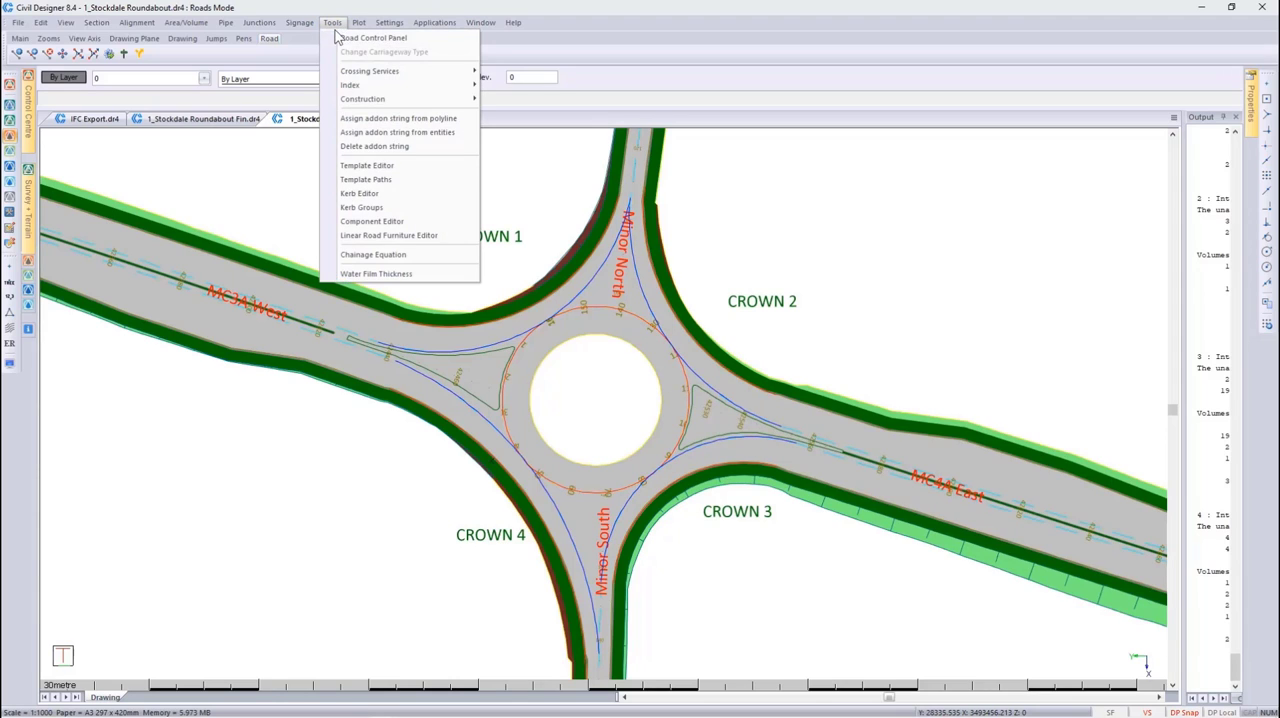
click(358, 120)
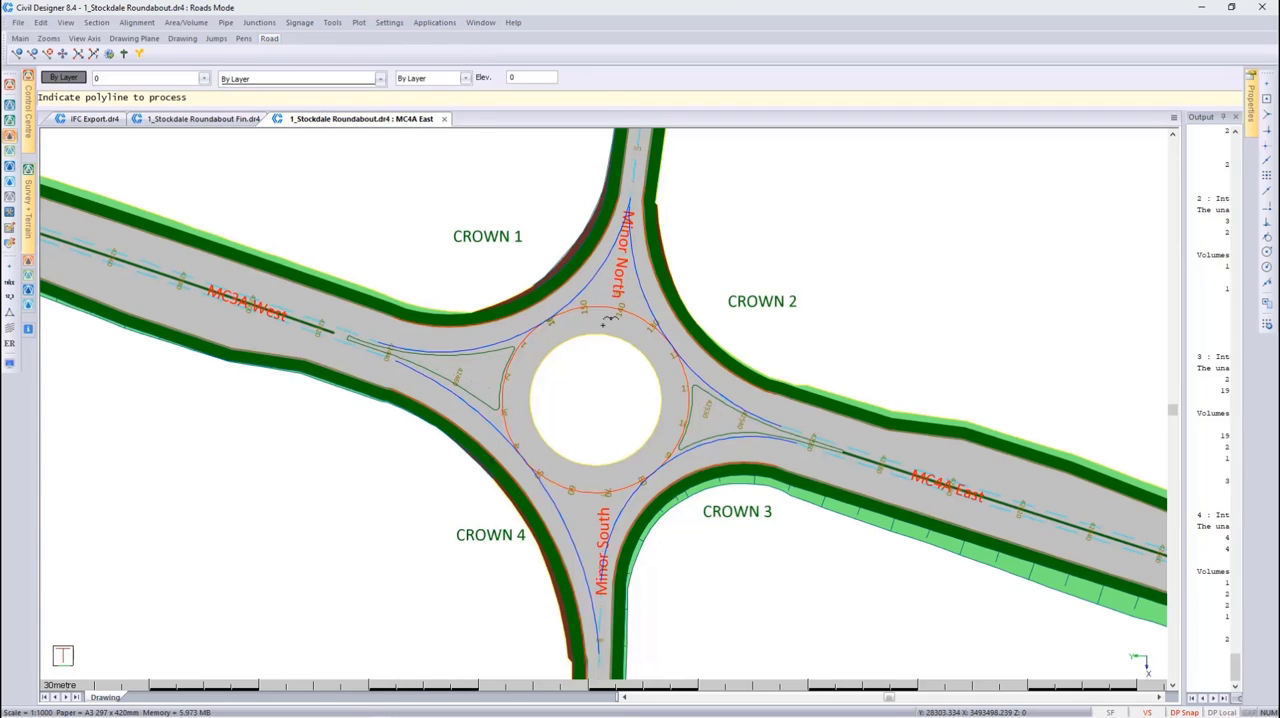
click(706, 383)
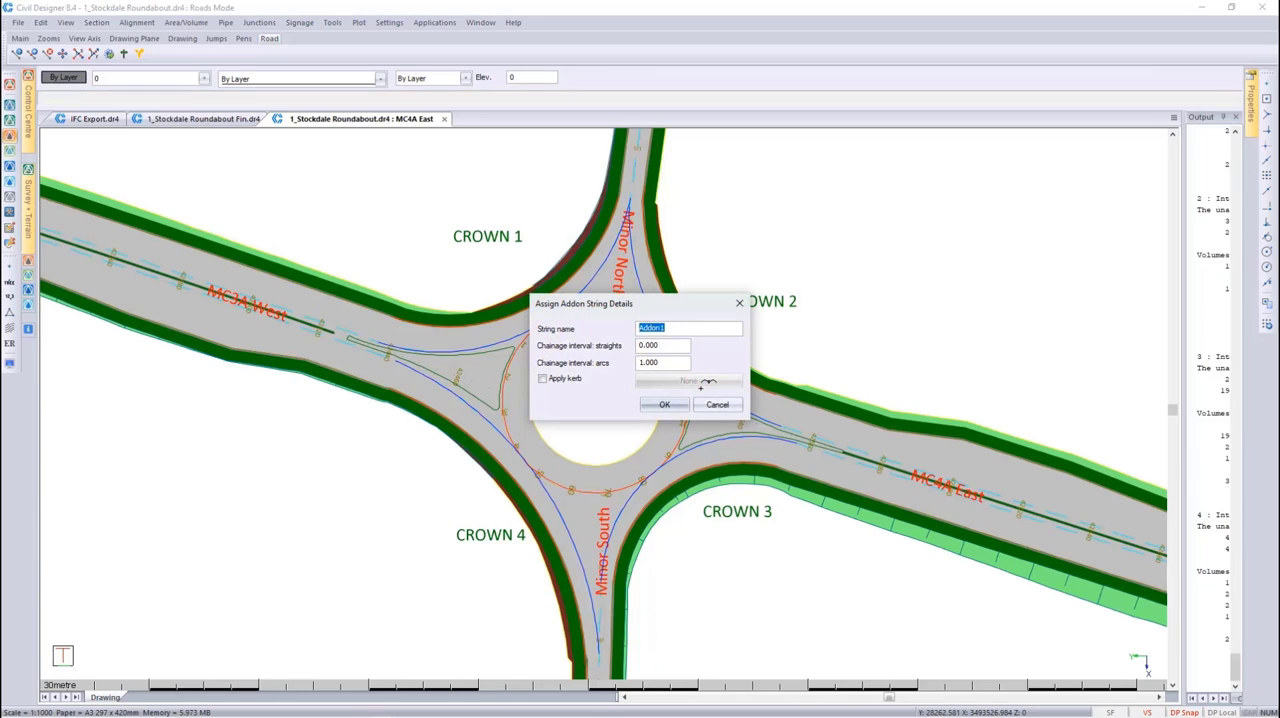
Set the addon string's chainage interval to 1 on straights and 0.3 on arcs
key(Tab)
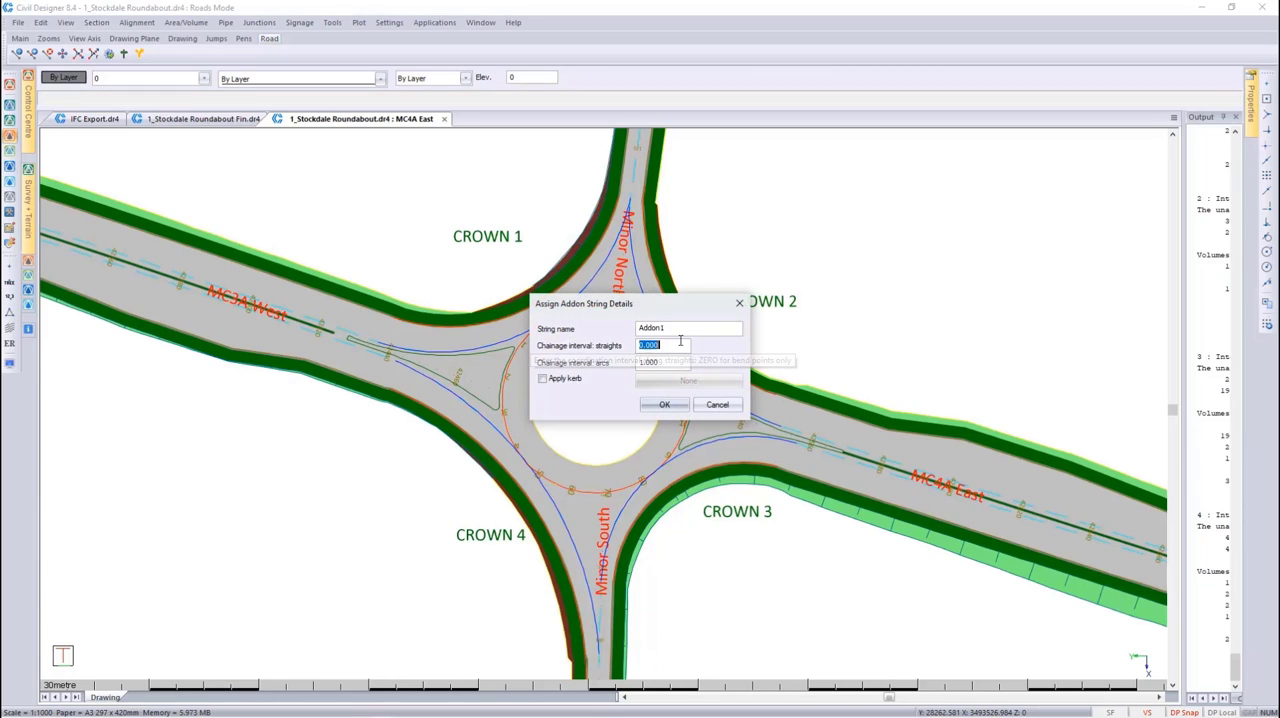
text(1)
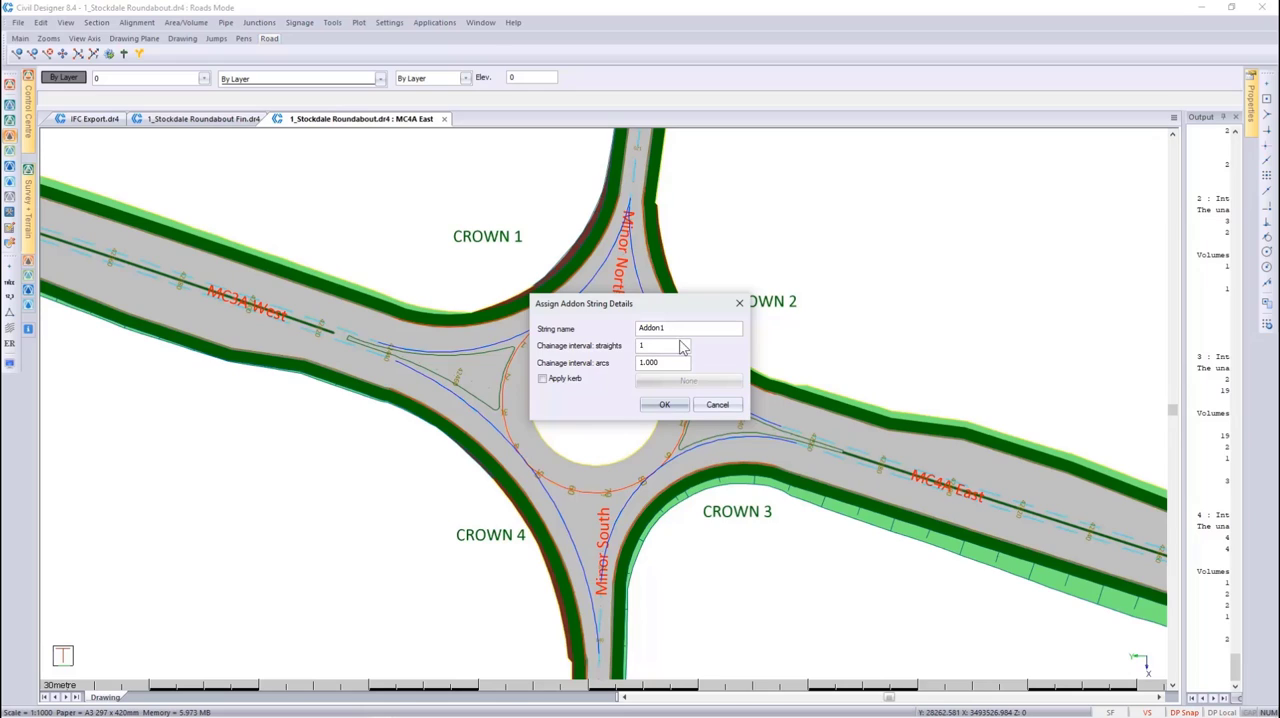
key(Tab)
text(0.3)
Apply the Figure 8c kerb from SABS Mountable Kerbs to the MC4A East island and finish the addon string assignment
click(571, 380)
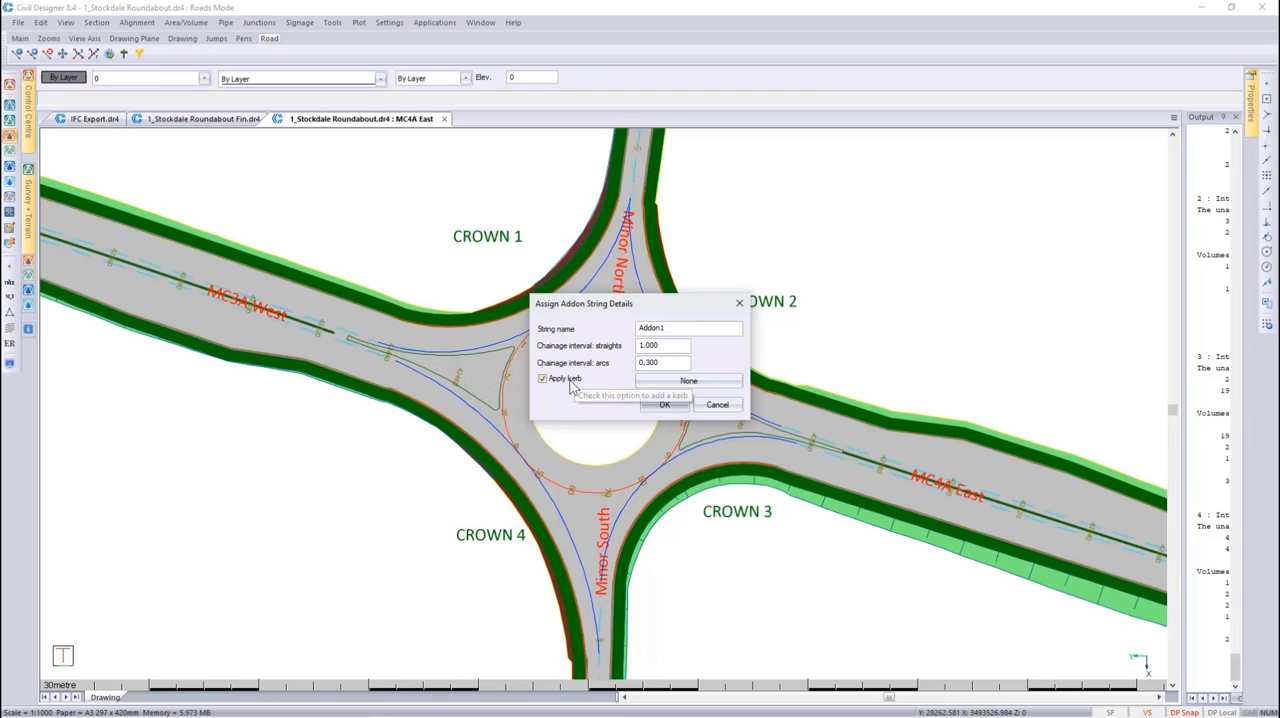
click(648, 384)
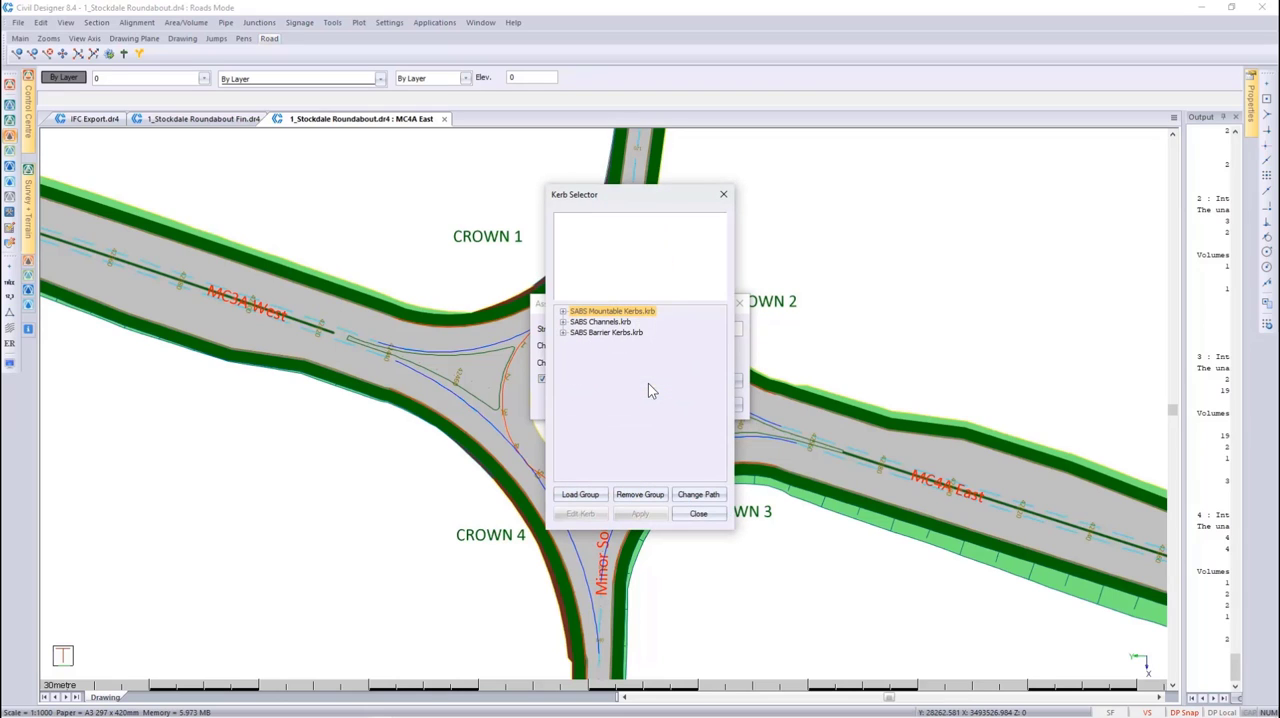
click(563, 333)
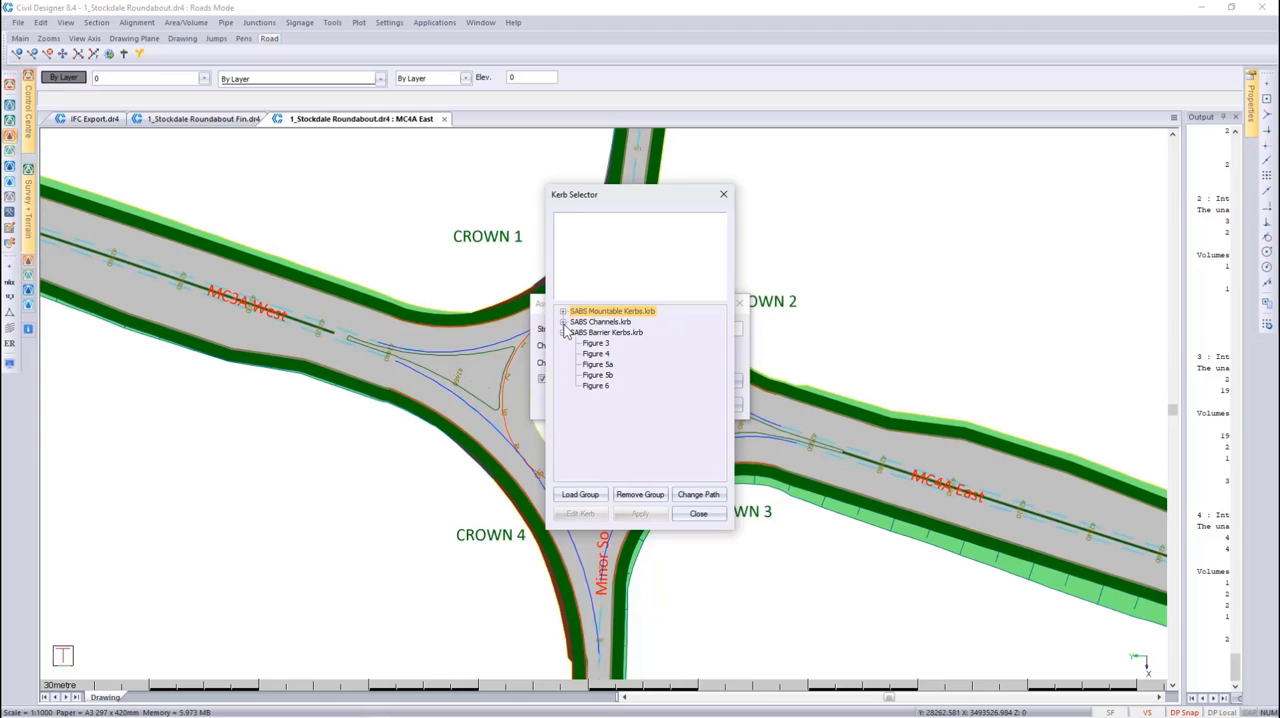
click(563, 322)
click(563, 312)
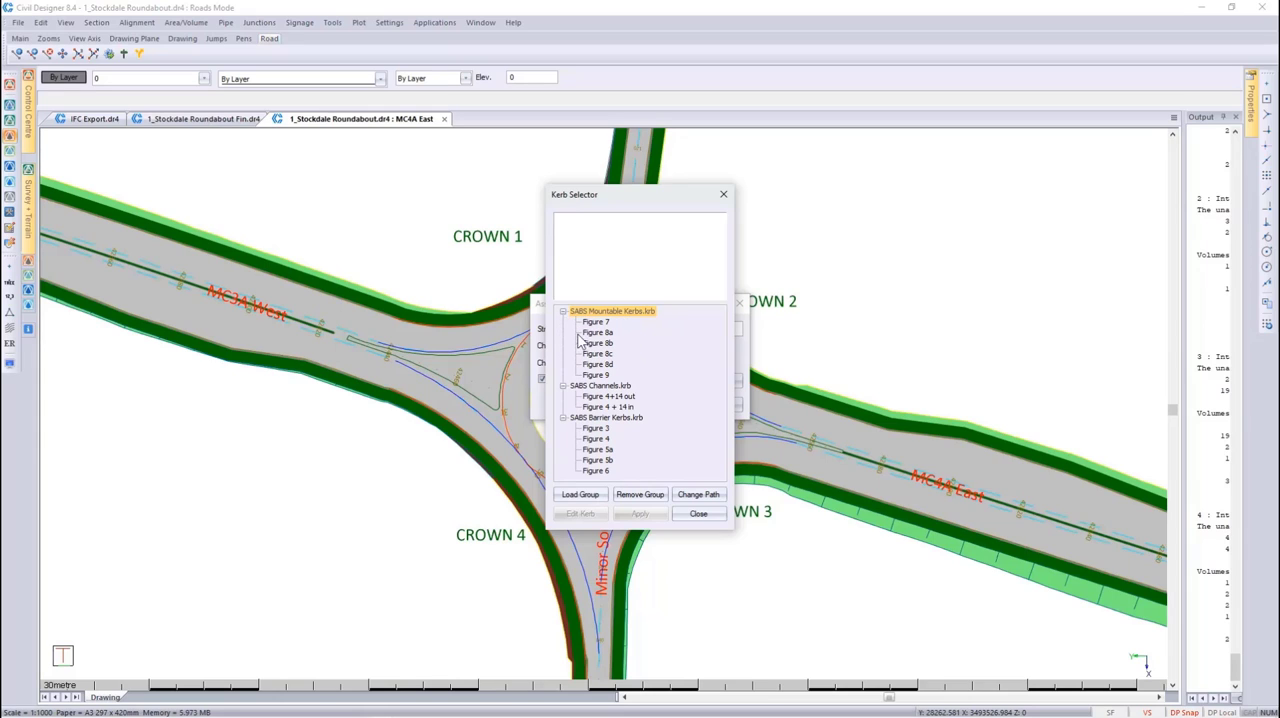
click(591, 355)
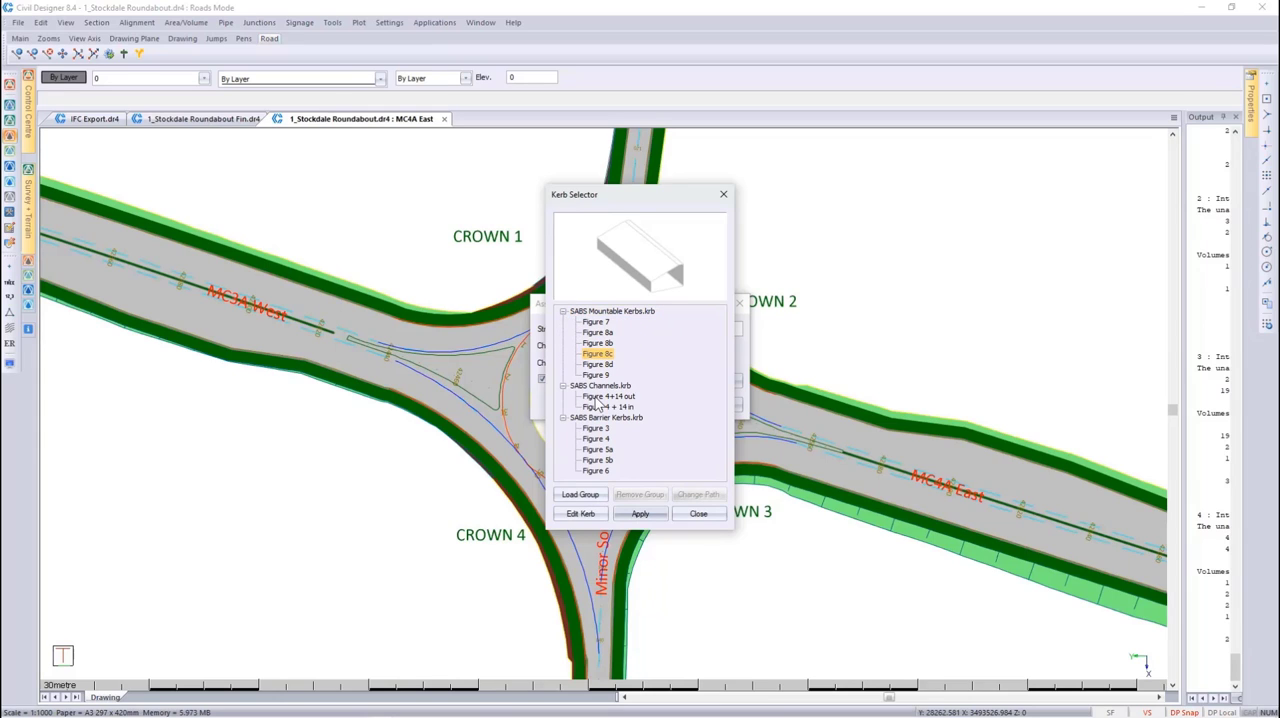
click(640, 513)
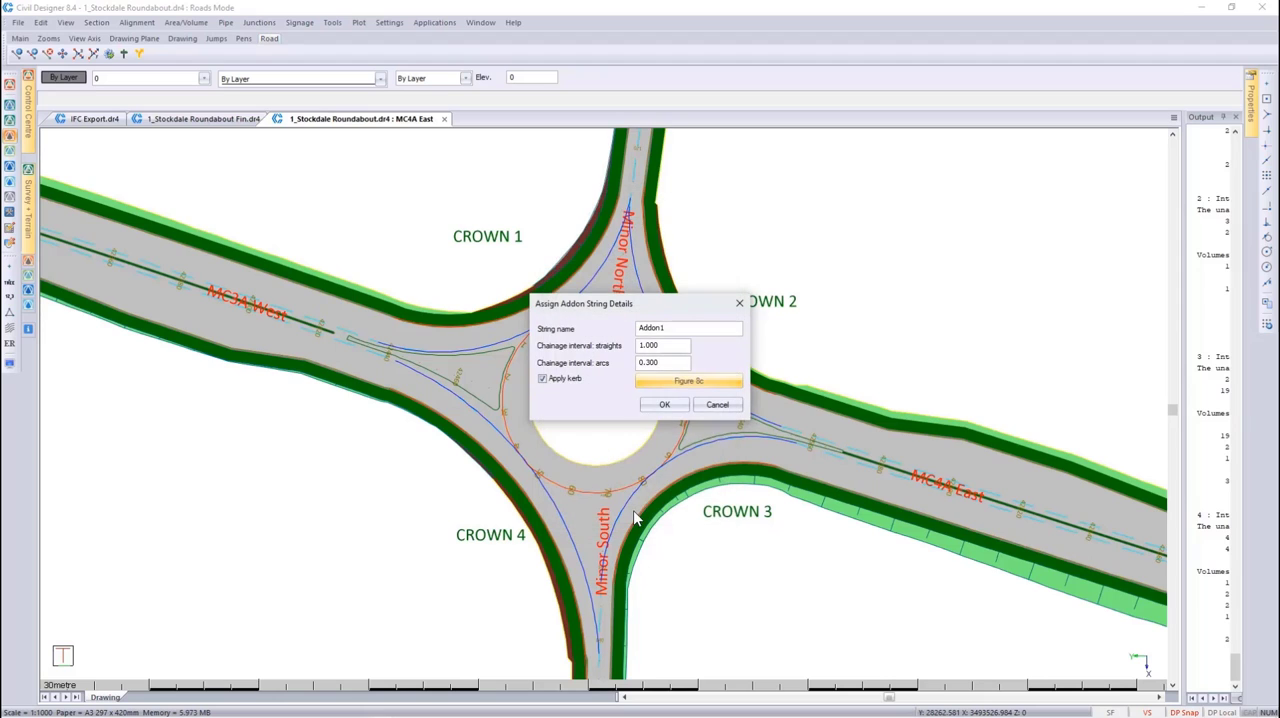
click(662, 405)
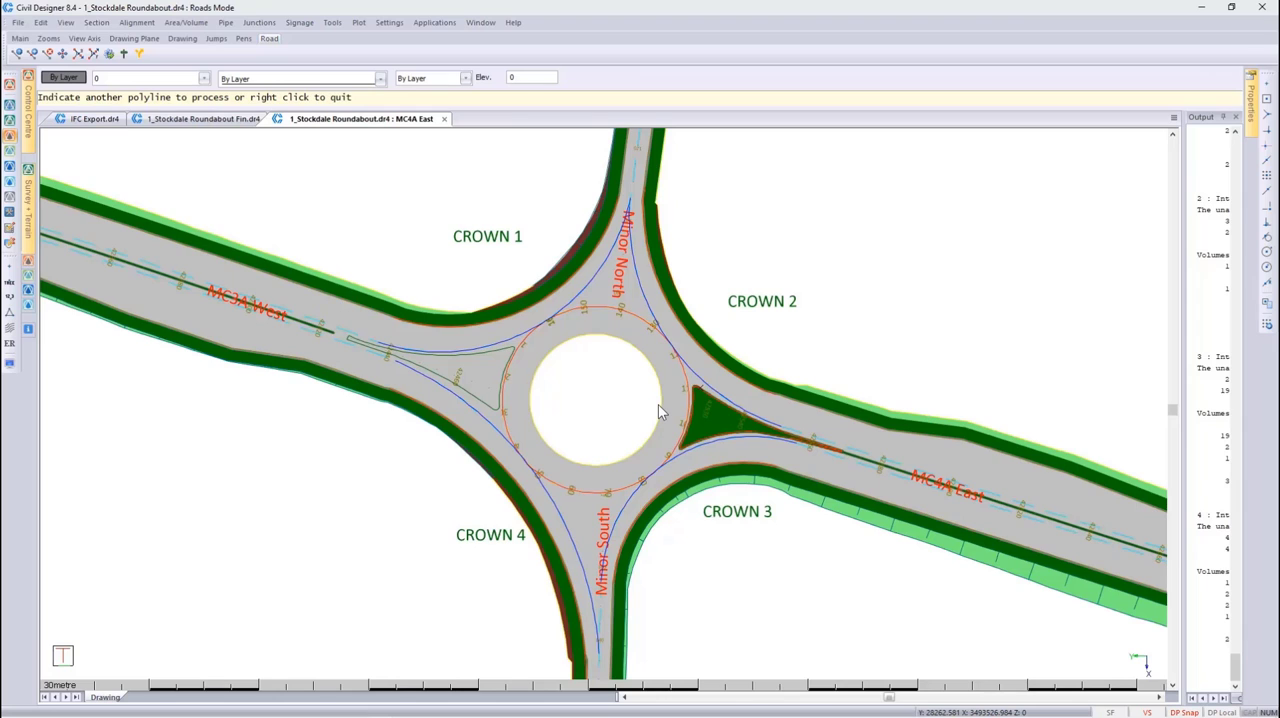
right_click(658, 404)
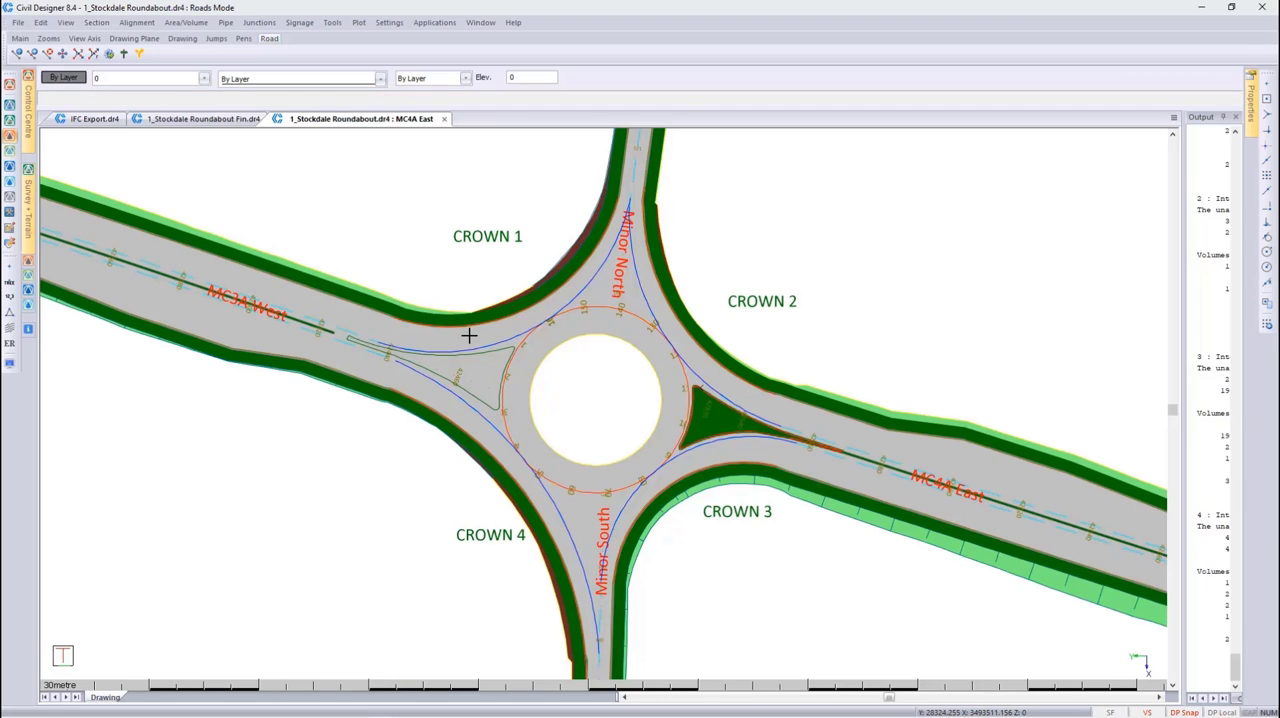
Make MC3A West the current road and assign its island polyline as an addon string with the same intervals and Figure 8c kerb
drag(475, 331, 377, 383)
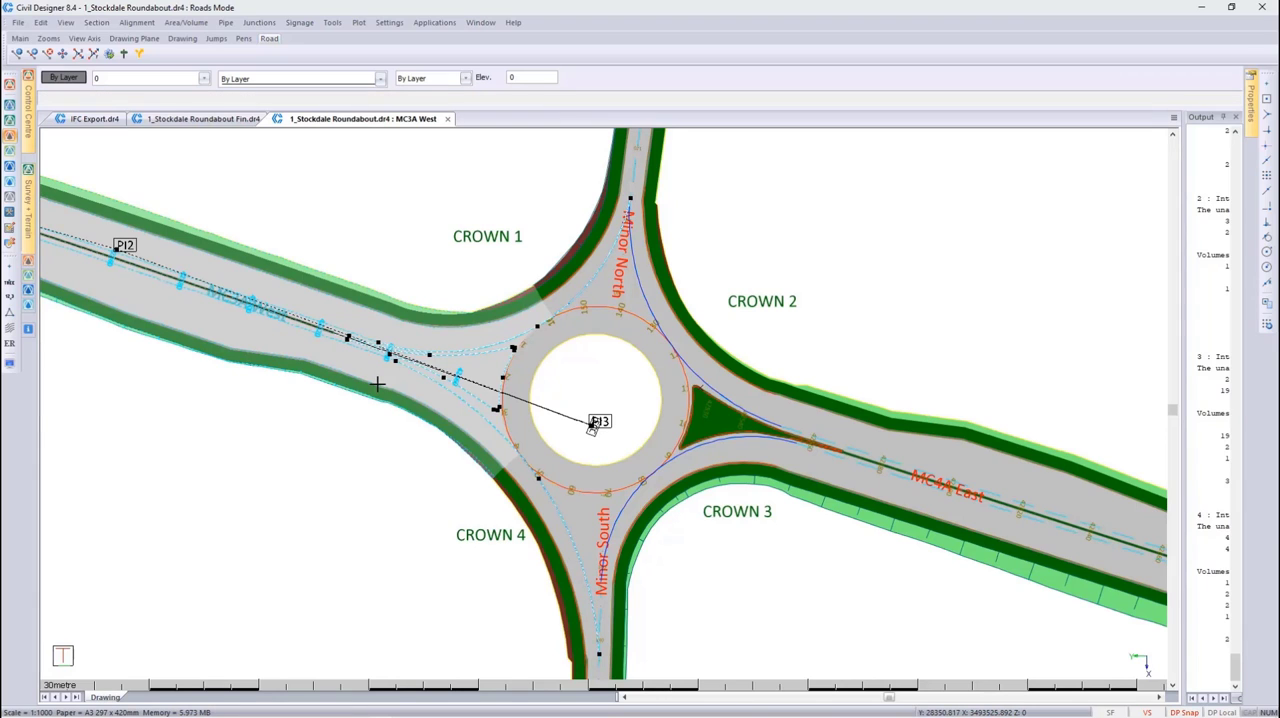
click(332, 22)
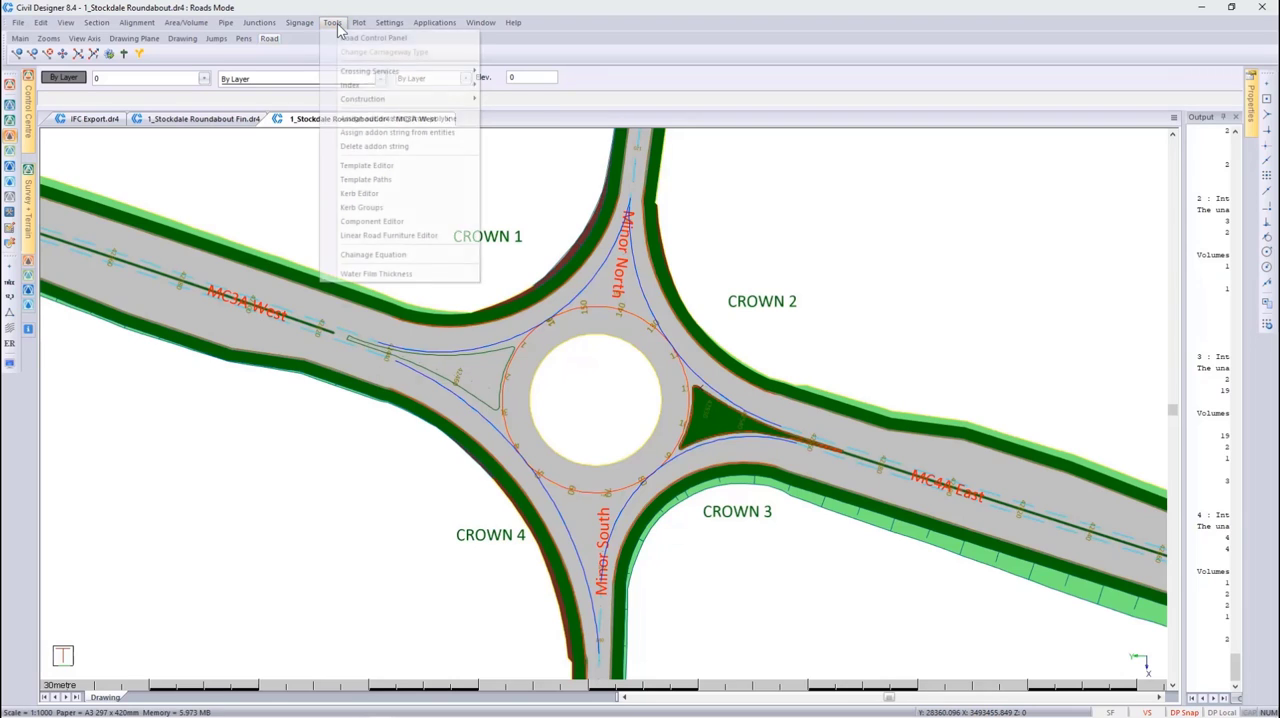
click(362, 118)
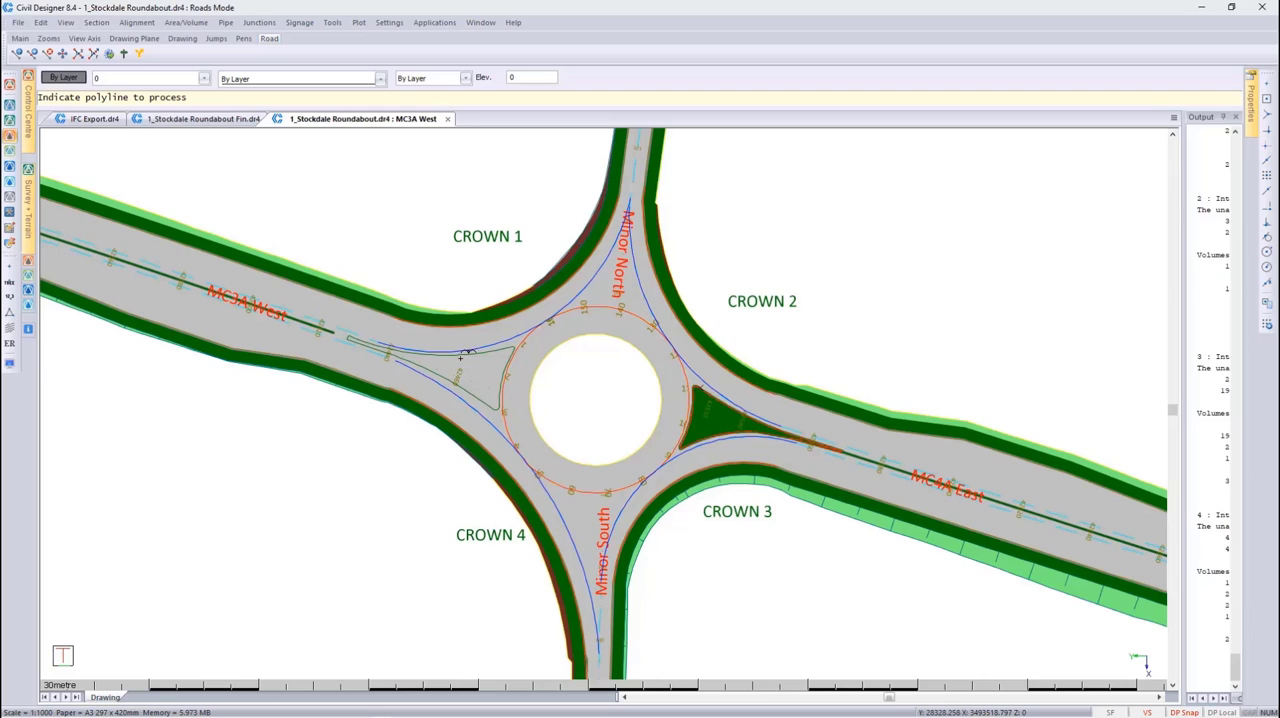
click(461, 355)
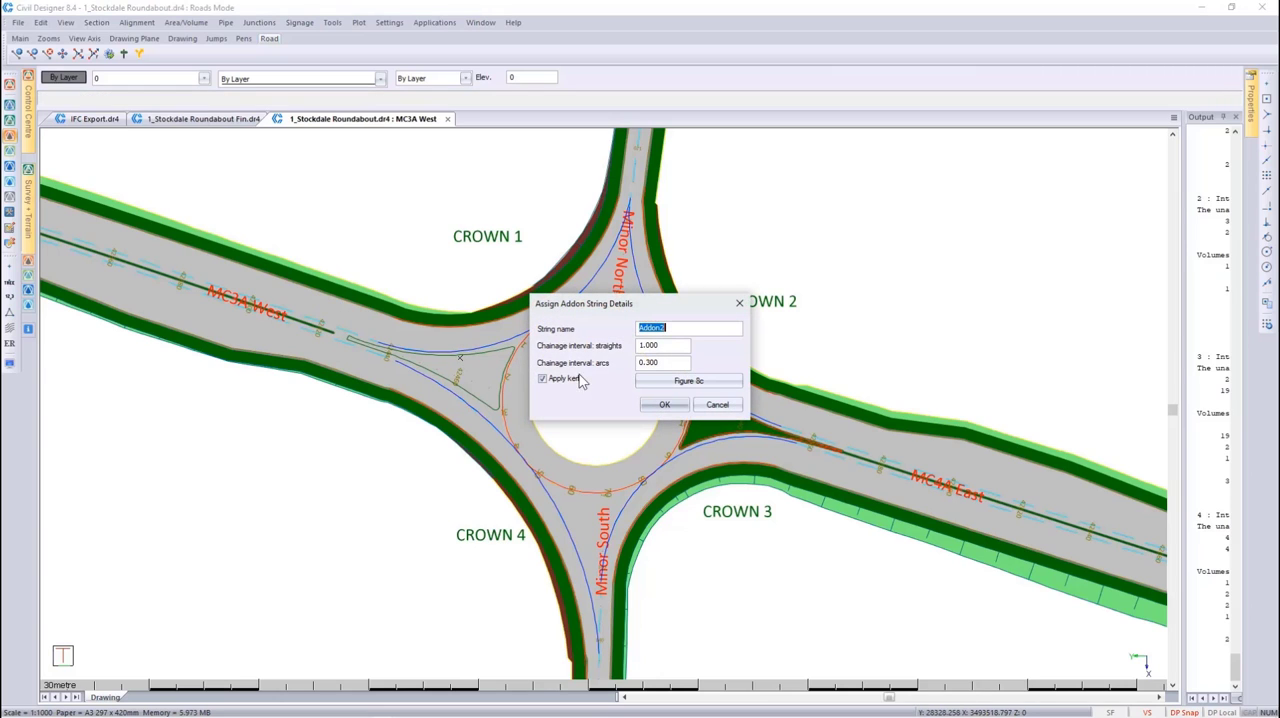
click(662, 405)
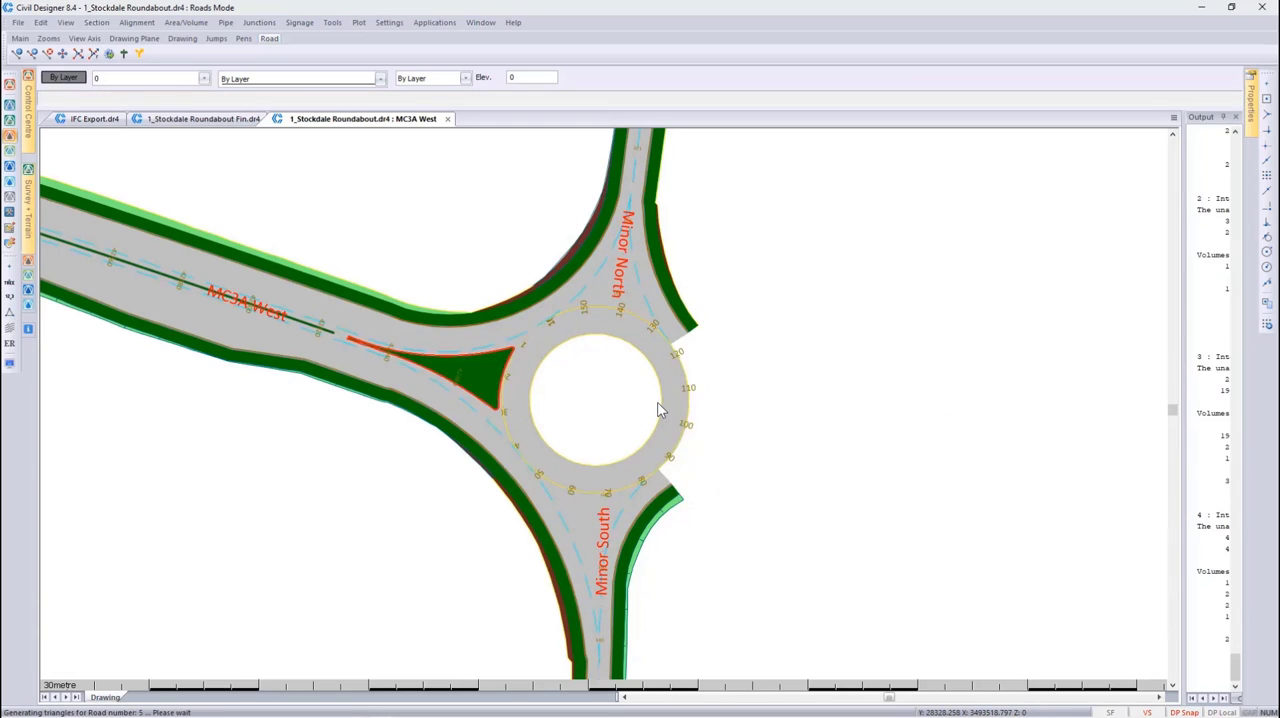
right_click(660, 402)
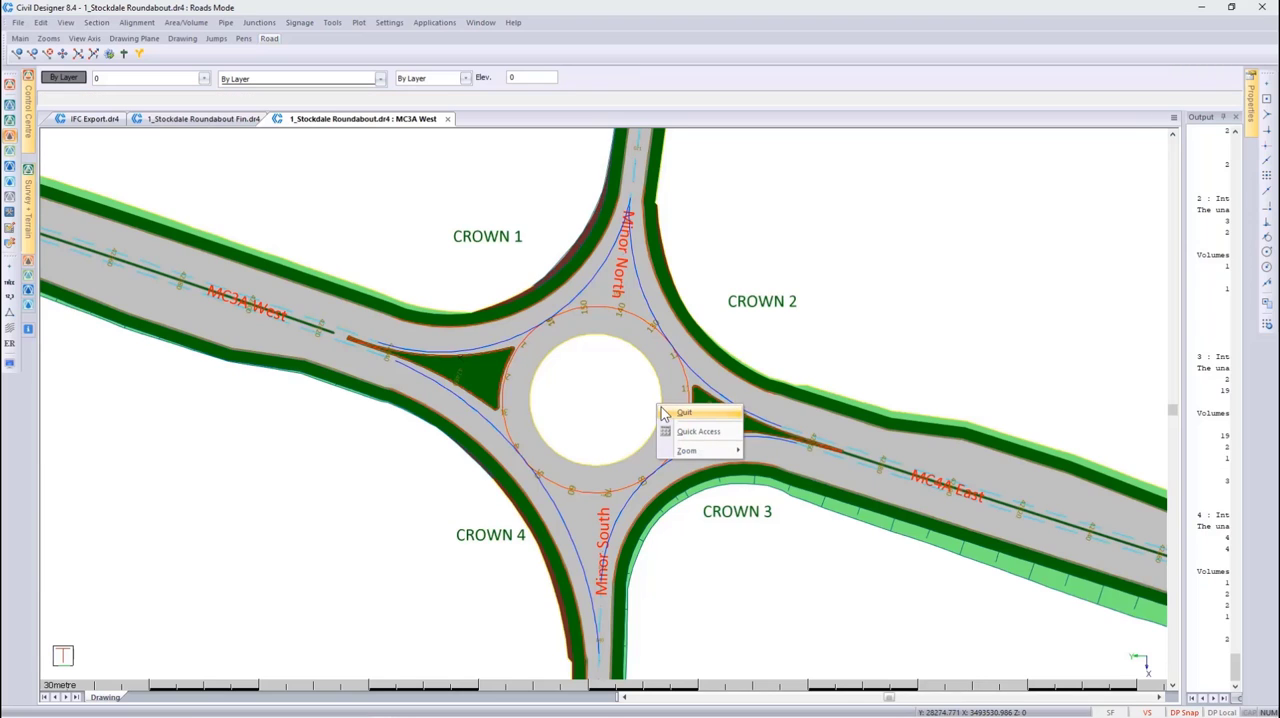
click(682, 413)
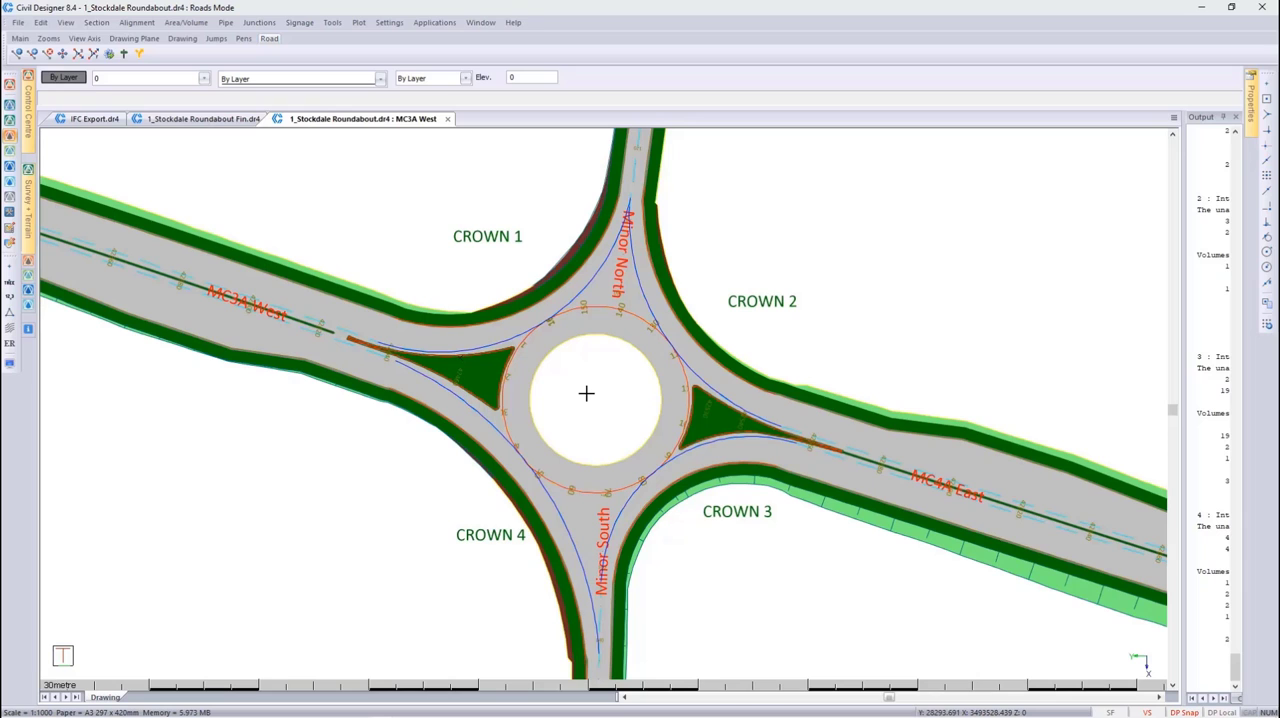
Make all layers in the Water Feature filter visible: 1_Water Feature, 1_Water and 1_Road Furniture
click(180, 82)
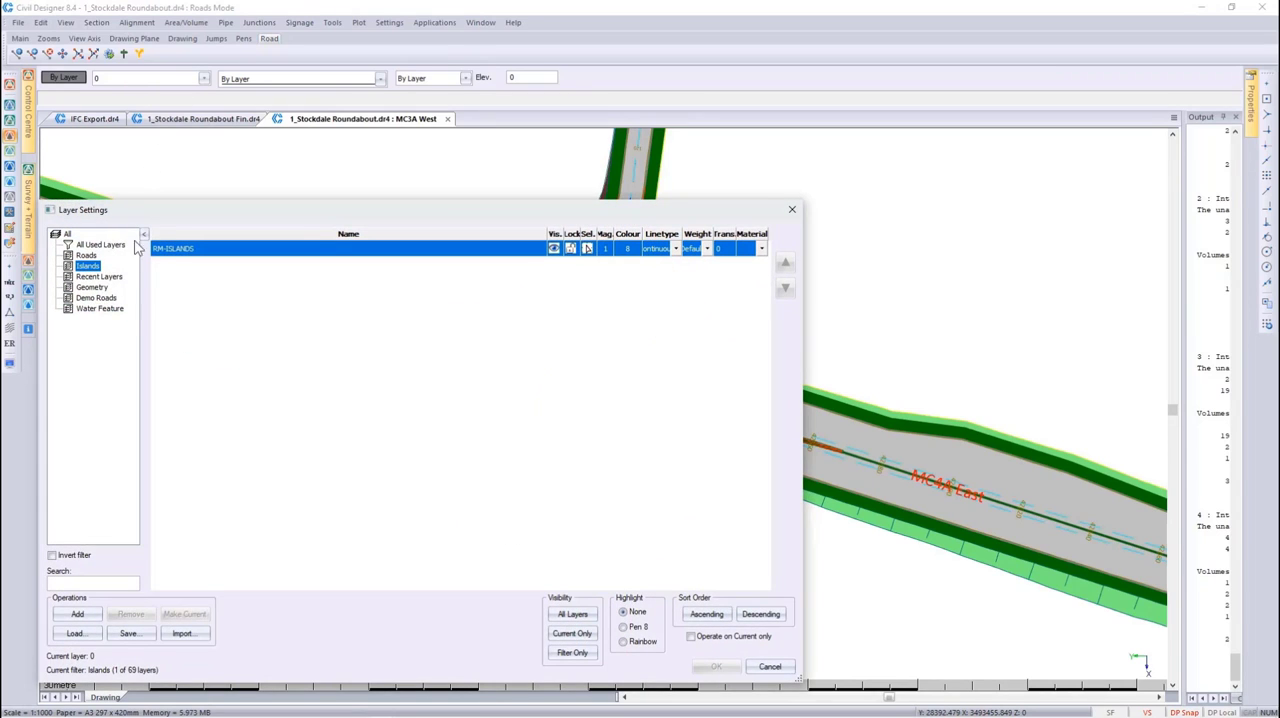
click(112, 310)
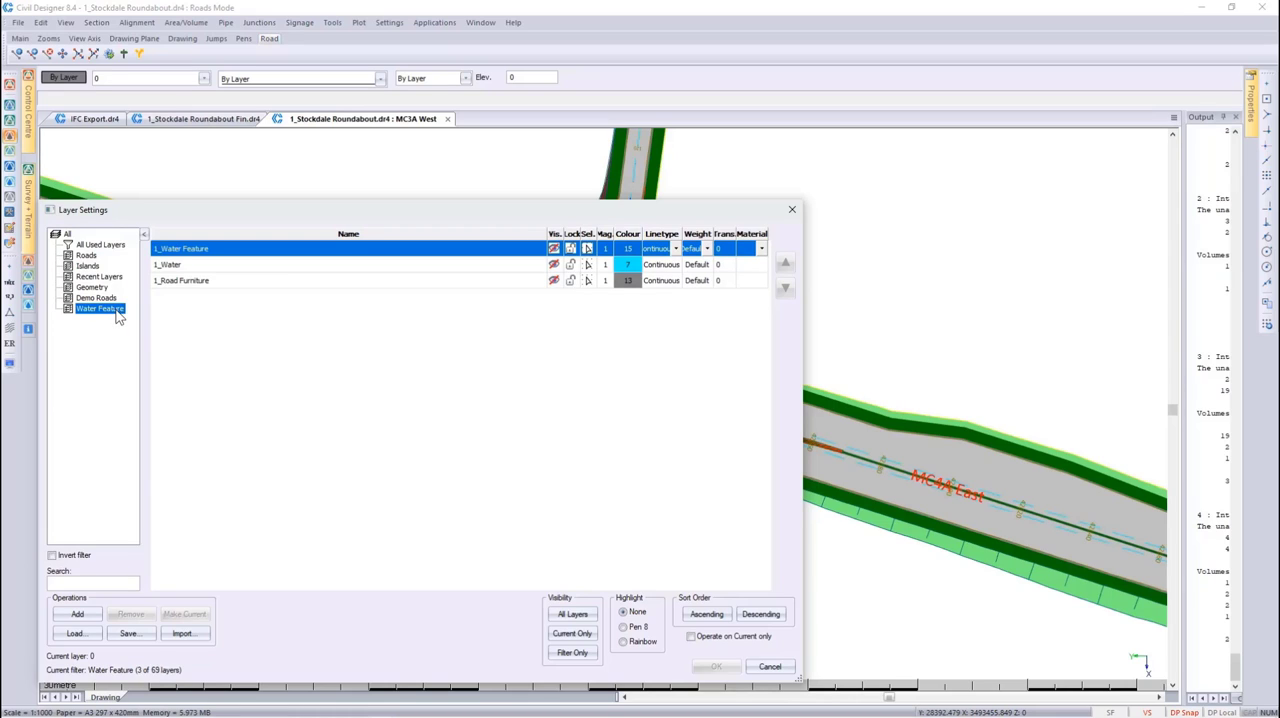
click(554, 236)
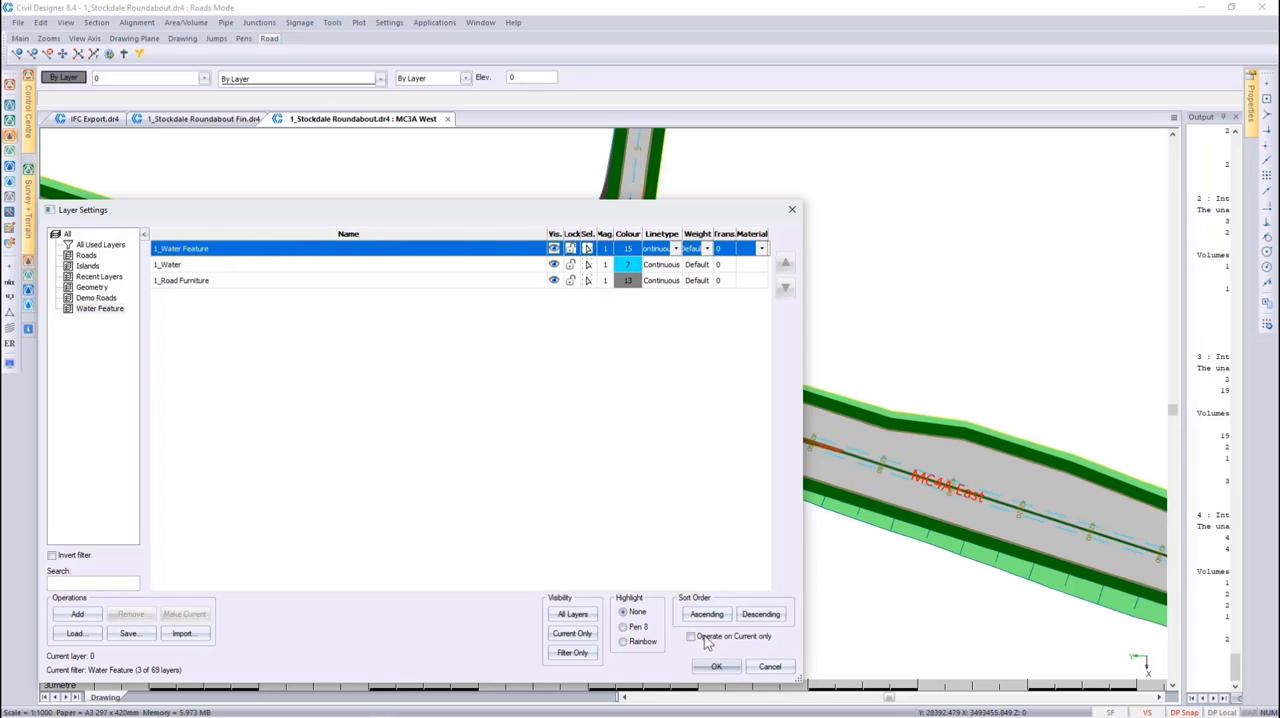
click(714, 667)
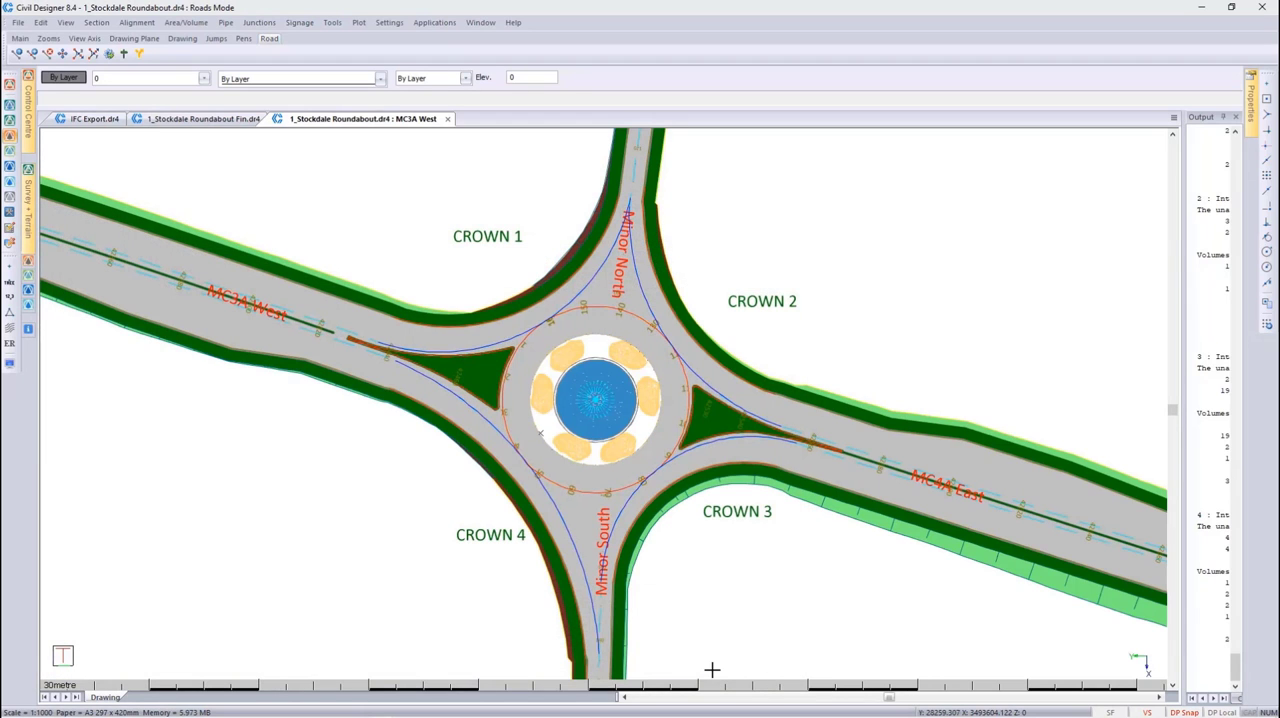
Open the render view of the roundabout, tilt it into a close perspective of the fountain and start the Circle Around animation
right_click(599, 402)
click(640, 481)
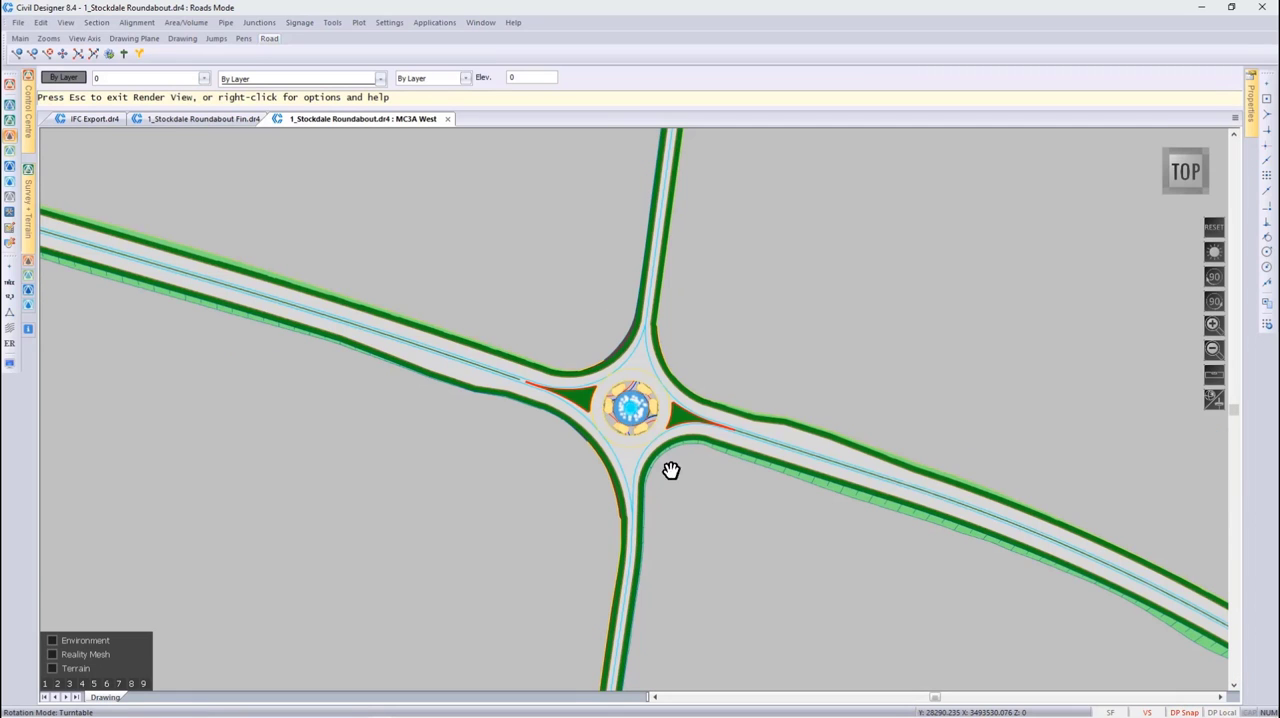
drag(700, 523, 465, 222)
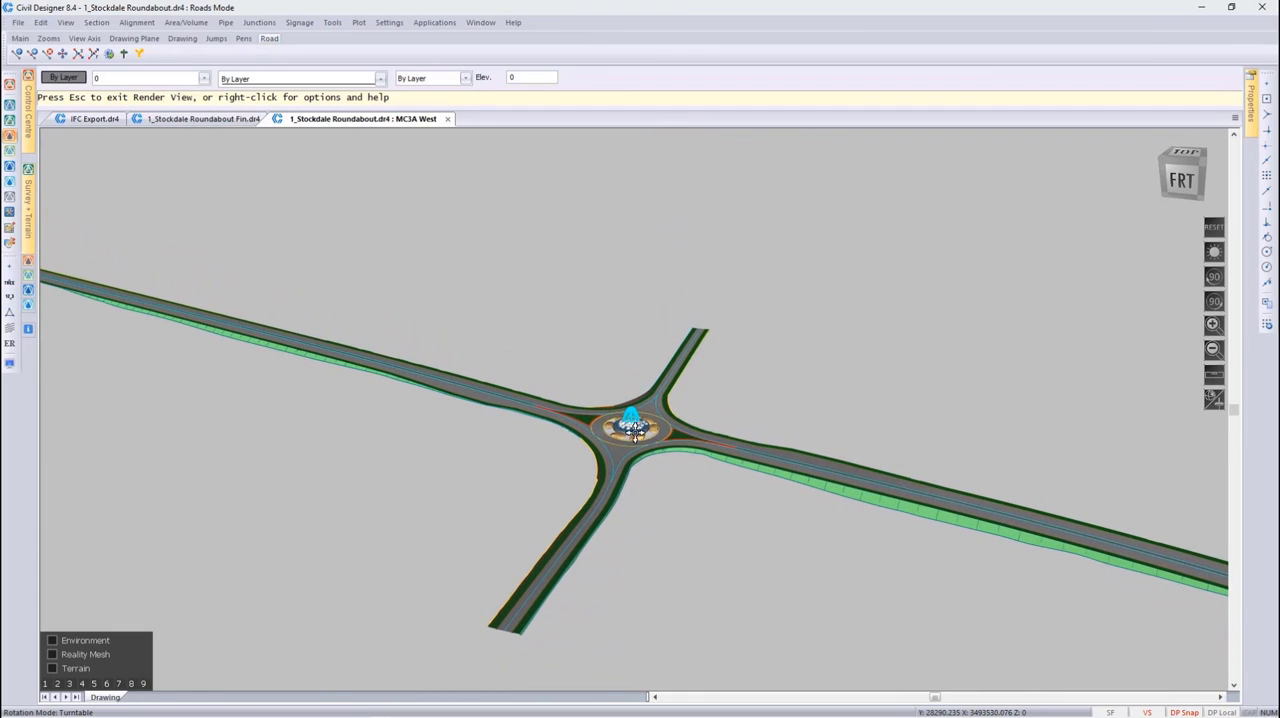
scroll(631, 423, up, 5)
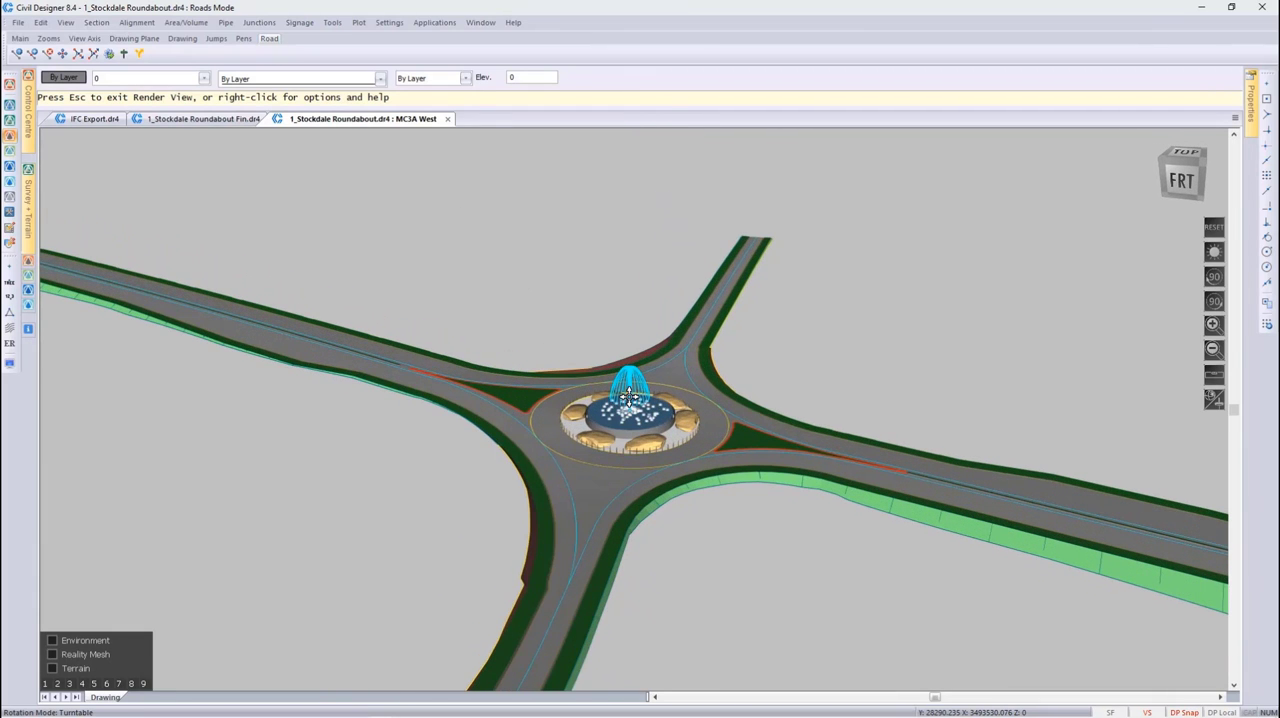
right_click(628, 397)
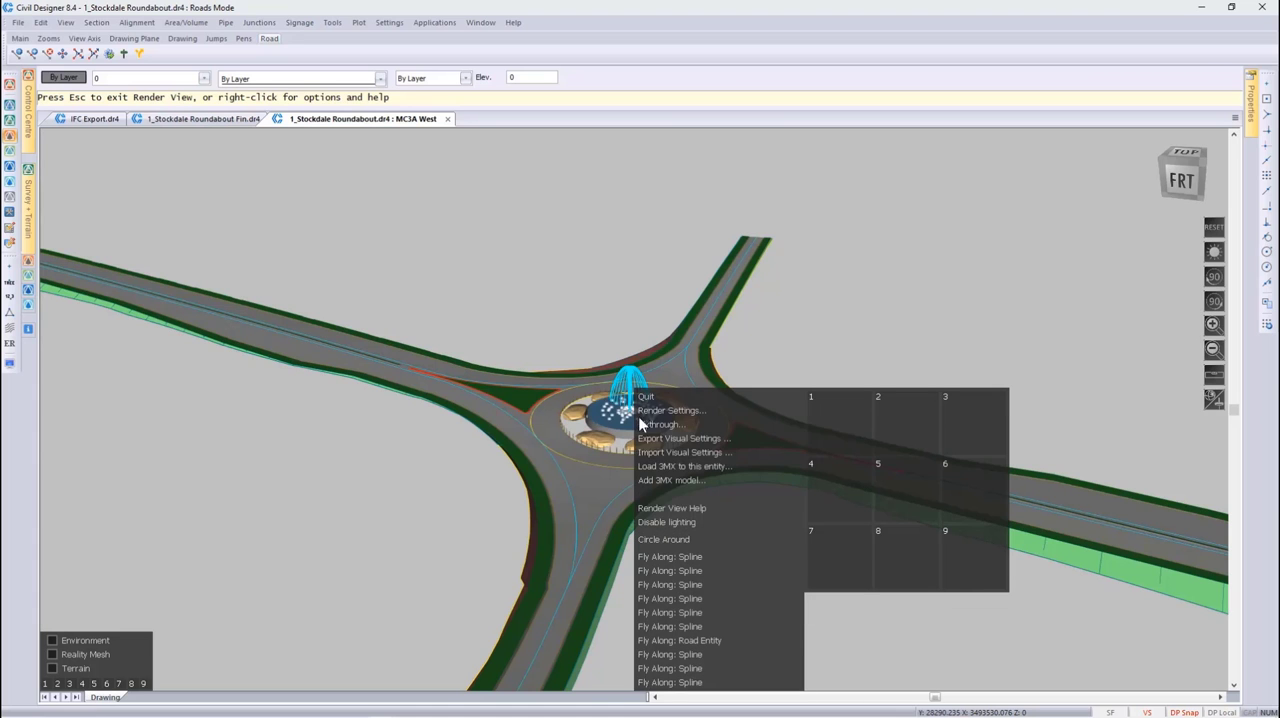
click(686, 541)
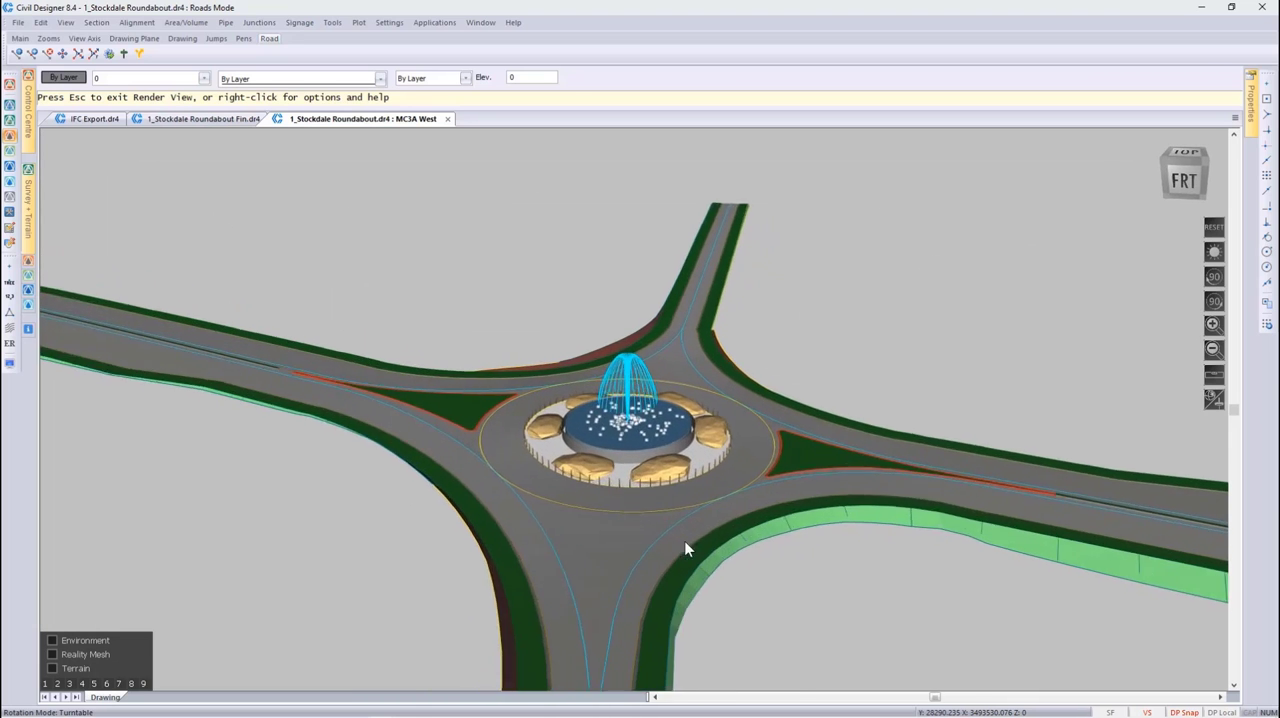